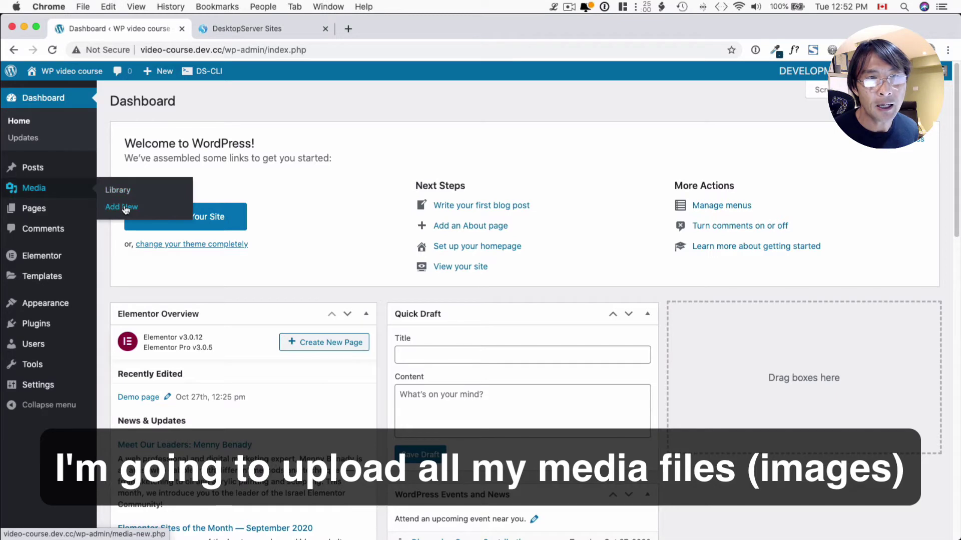
# Step: Start a new Media Library upload and browse to the Images folder inside WordPress Video course on the SSD 250gb drive
pyautogui.click(120, 192)
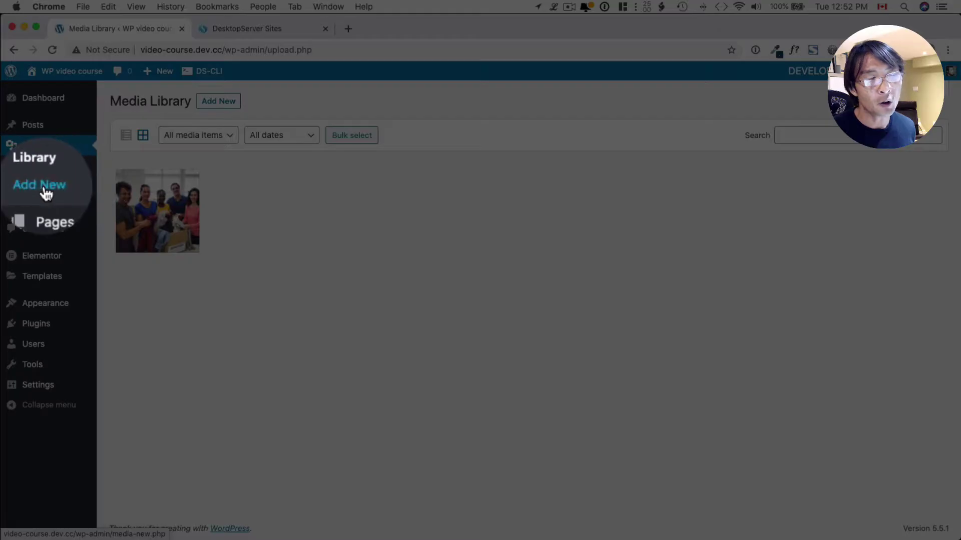
pyautogui.click(224, 104)
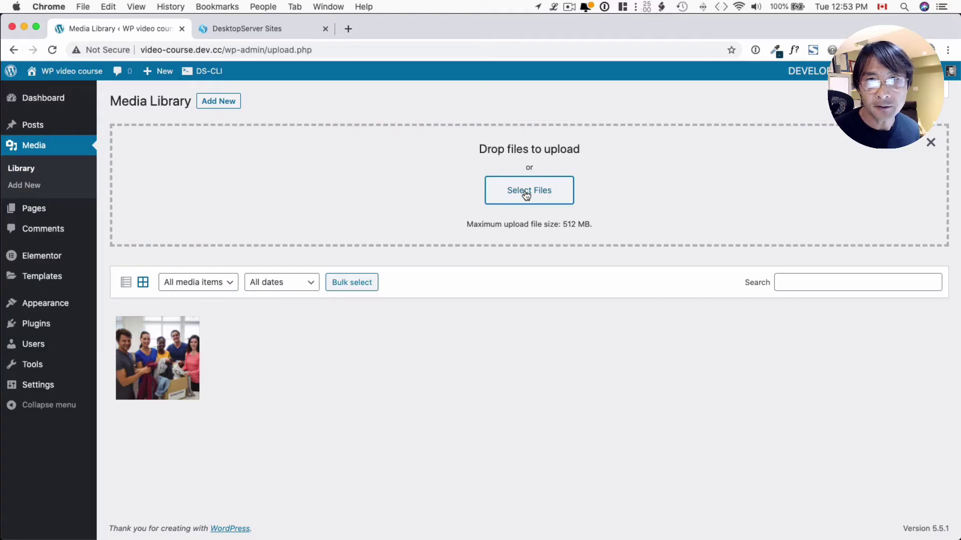
pyautogui.click(526, 195)
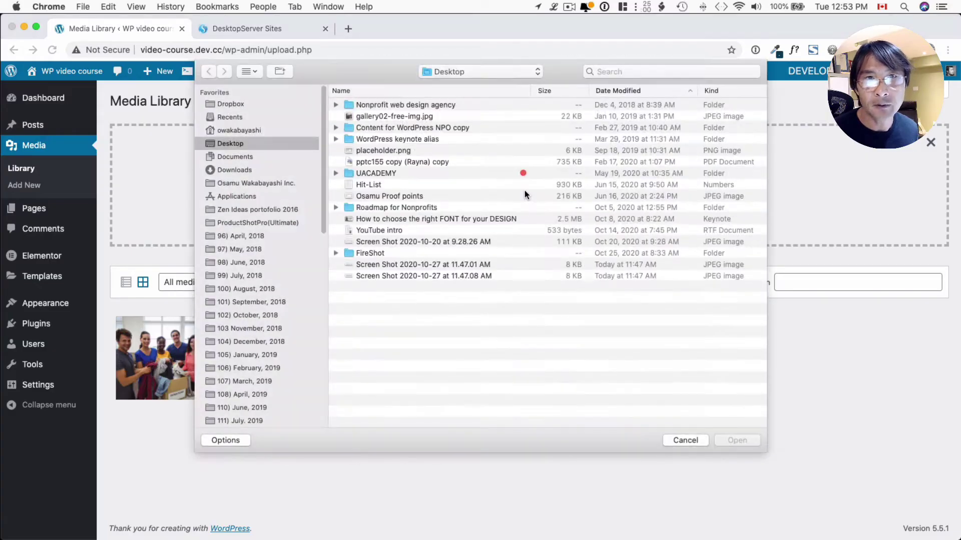
pyautogui.scroll(-10, 236, 381)
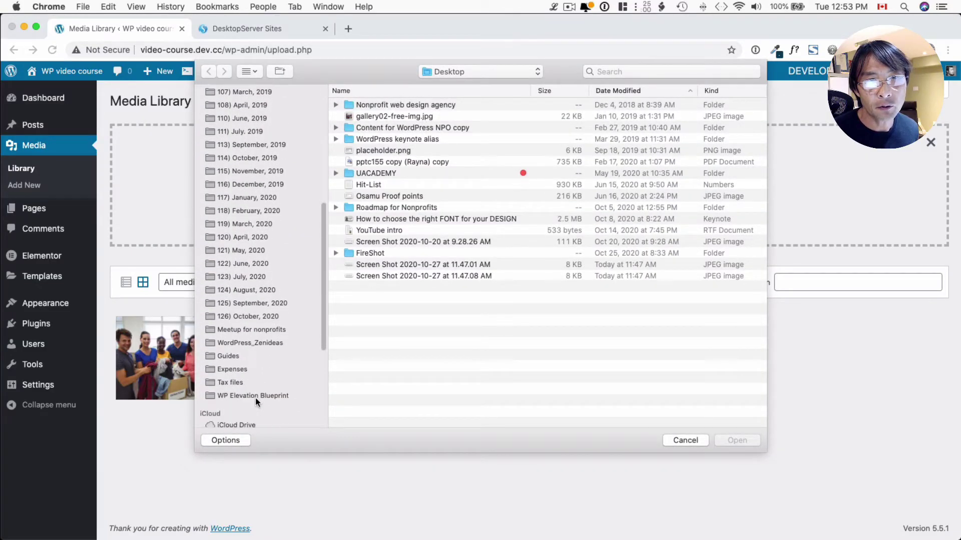
pyautogui.click(266, 418)
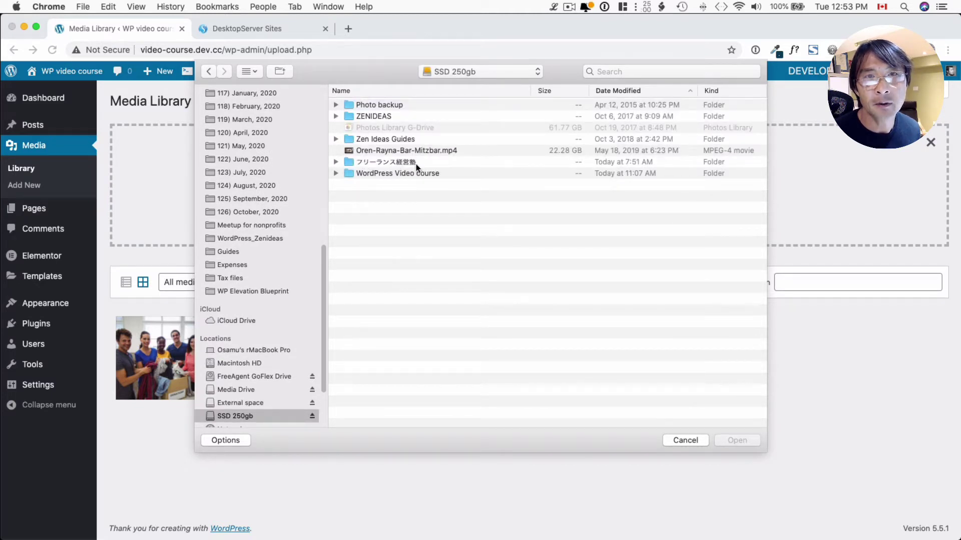
pyautogui.doubleClick(392, 174)
pyautogui.doubleClick(366, 173)
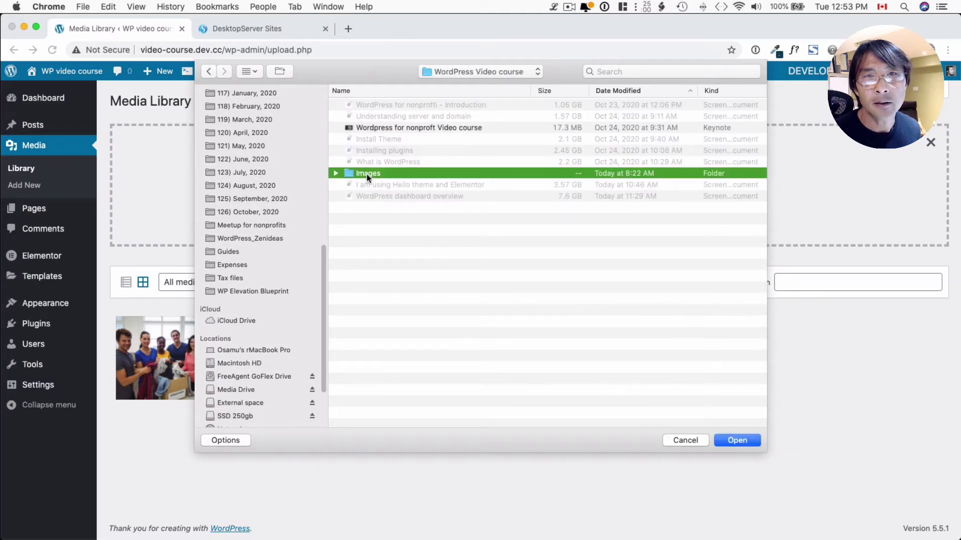
# Step: Upload every image file in the Images folder, down to thank-you-zenideas.jpeg, and check the thumbnails as they load
pyautogui.click(389, 106)
pyautogui.scroll(-10, 399, 317)
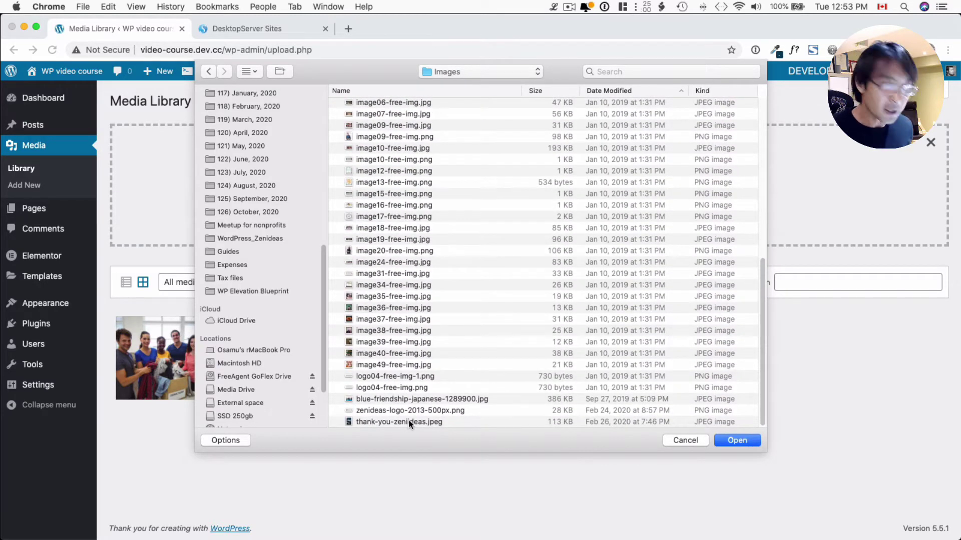
pyautogui.keyDown('shift'); pyautogui.click(408, 422); pyautogui.keyUp('shift')
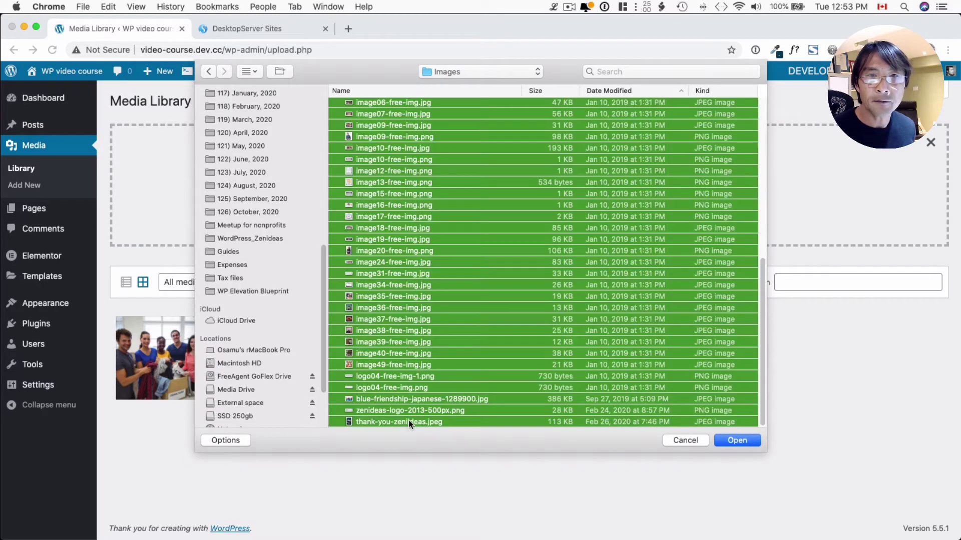
pyautogui.click(737, 440)
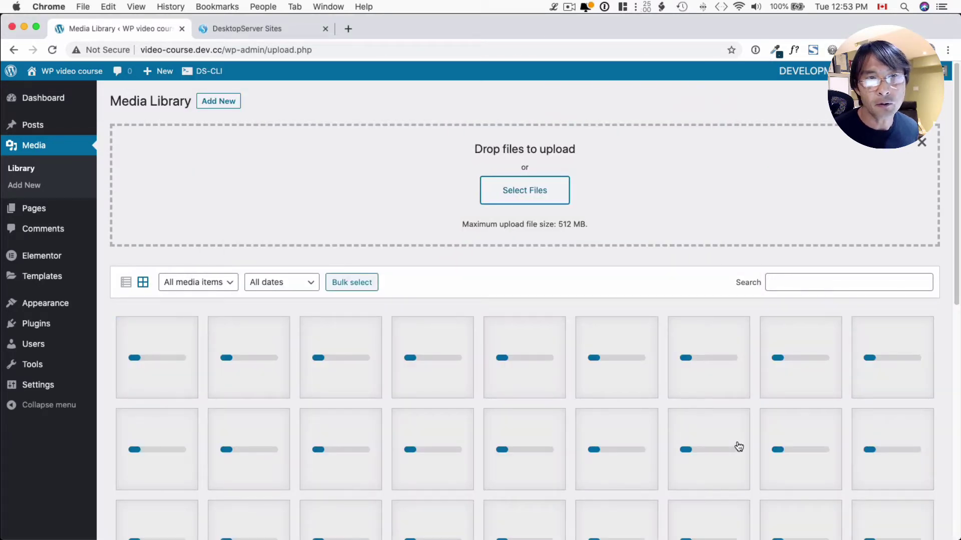
pyautogui.scroll(-5, 680, 435)
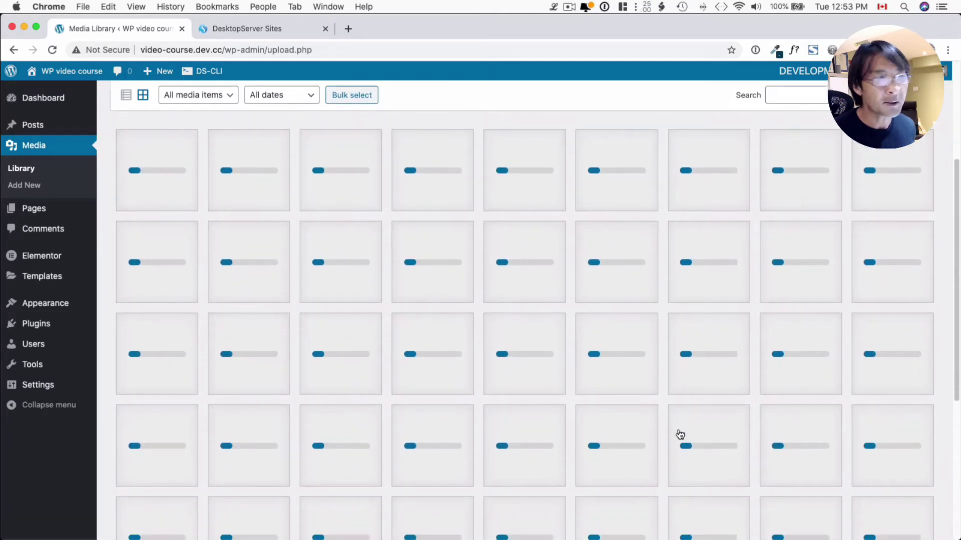
pyautogui.scroll(-2, 450, 411)
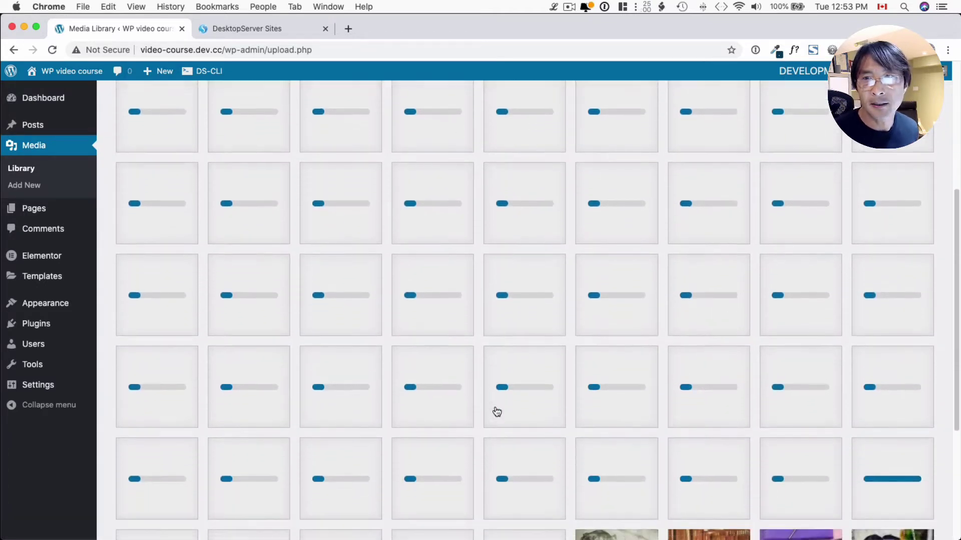
pyautogui.scroll(1, 497, 411)
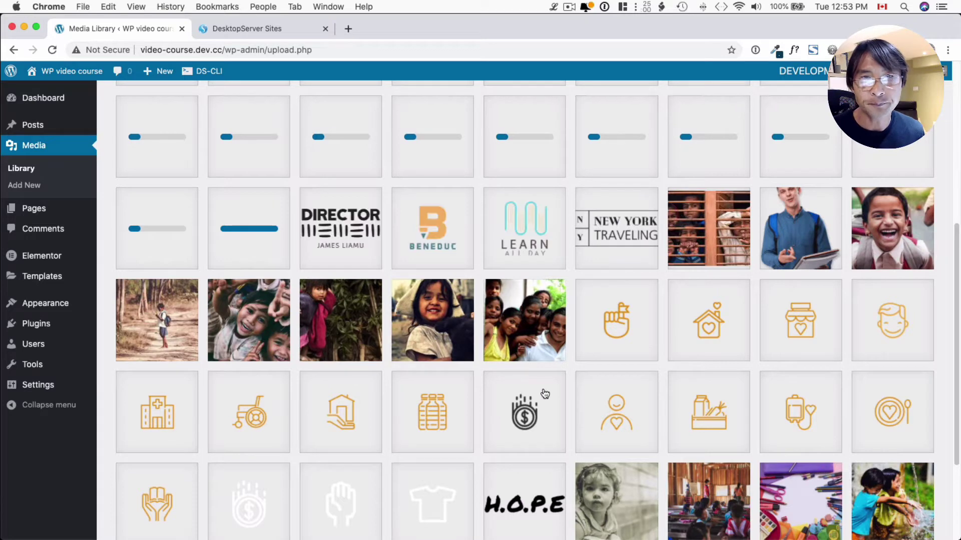
pyautogui.scroll(4, 505, 421)
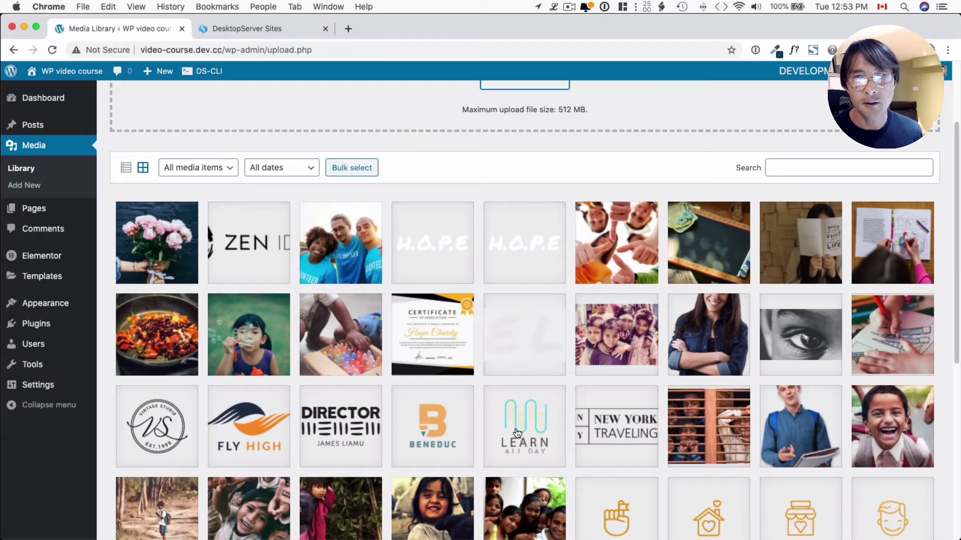
# Step: Move the existing Demo page to the trash from the site's list of pages
pyautogui.scroll(3, 516, 434)
pyautogui.click(34, 209)
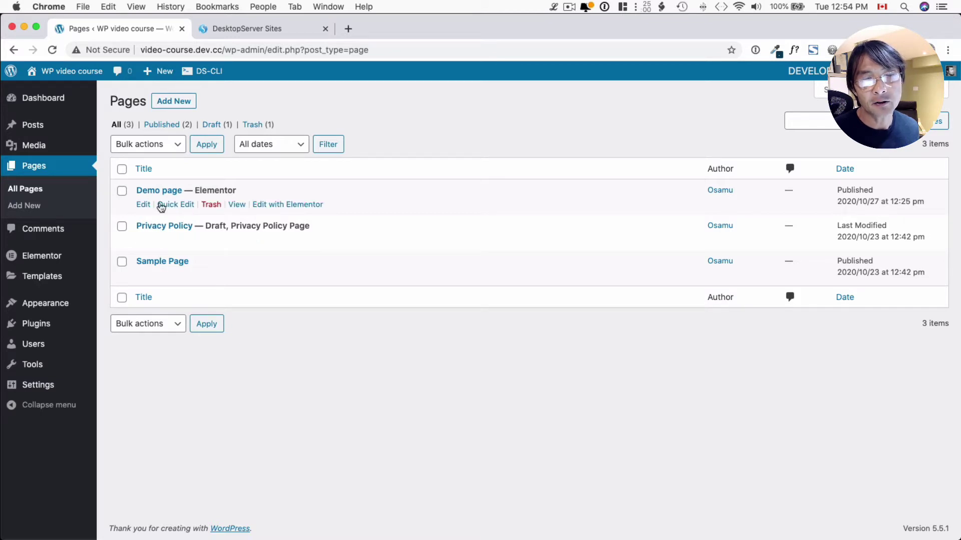
pyautogui.click(211, 205)
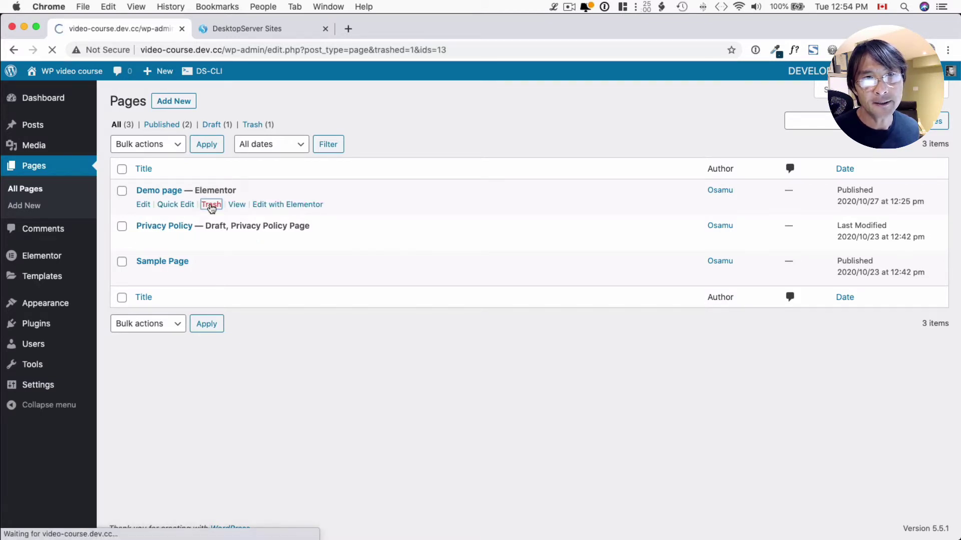
# Step: Create a new page titled "Home page" with the Elementor Full Width template and publish it
pyautogui.click(178, 102)
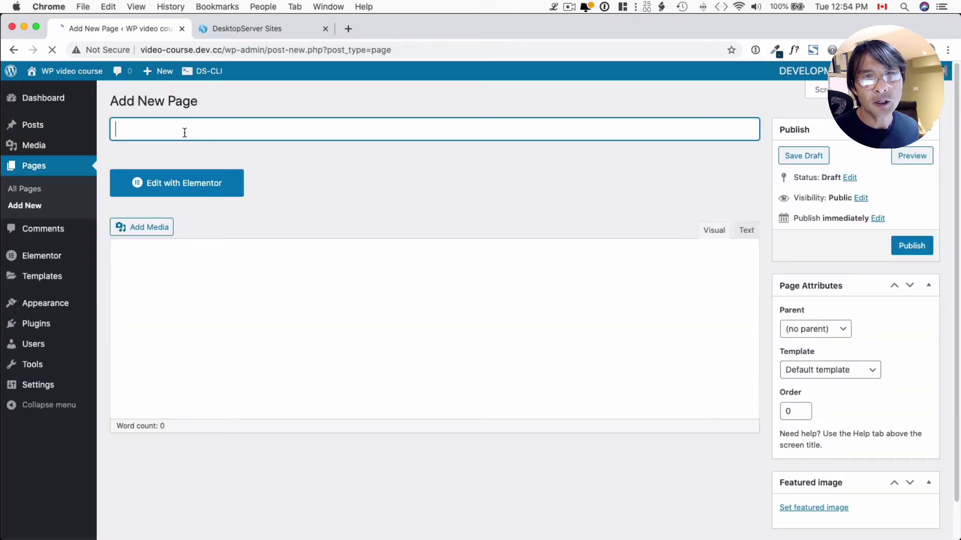
pyautogui.write('Home page')
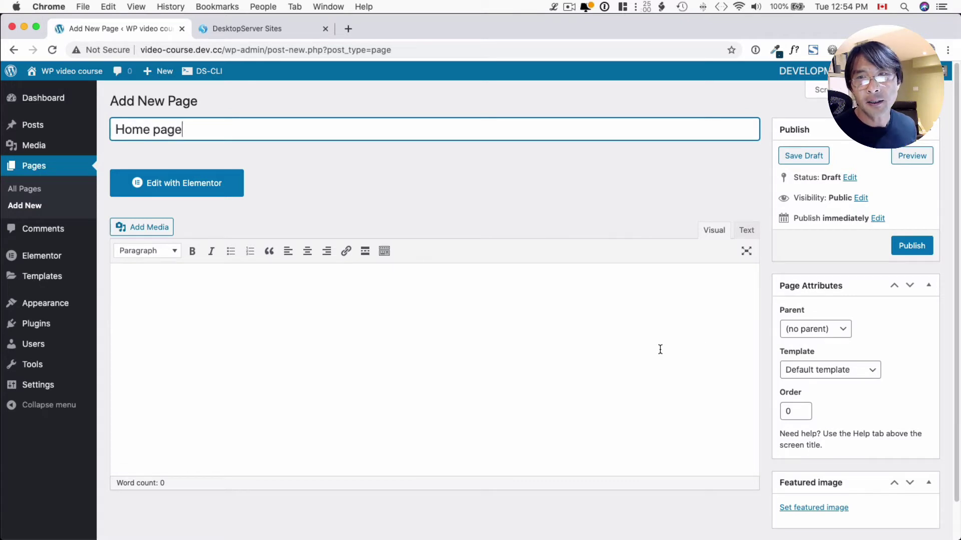
pyautogui.click(836, 372)
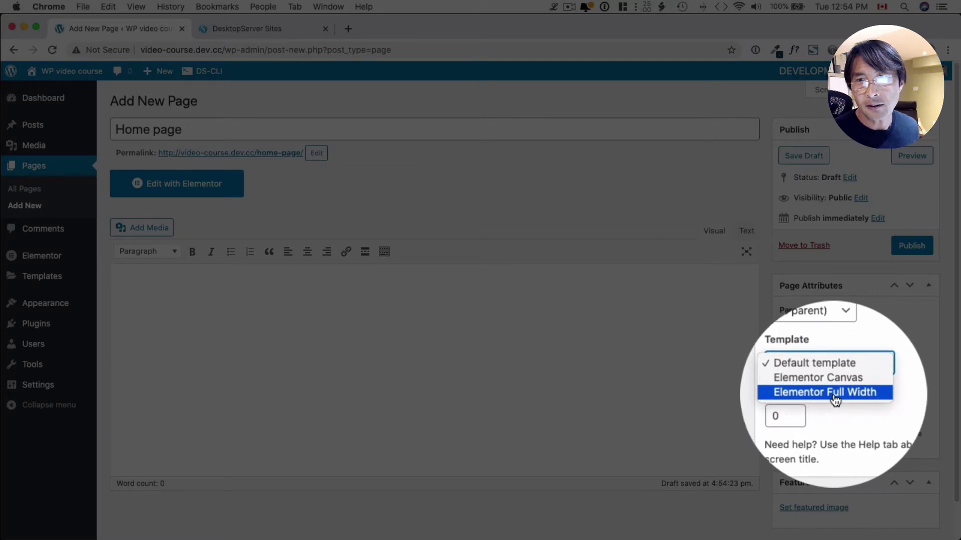
pyautogui.click(834, 396)
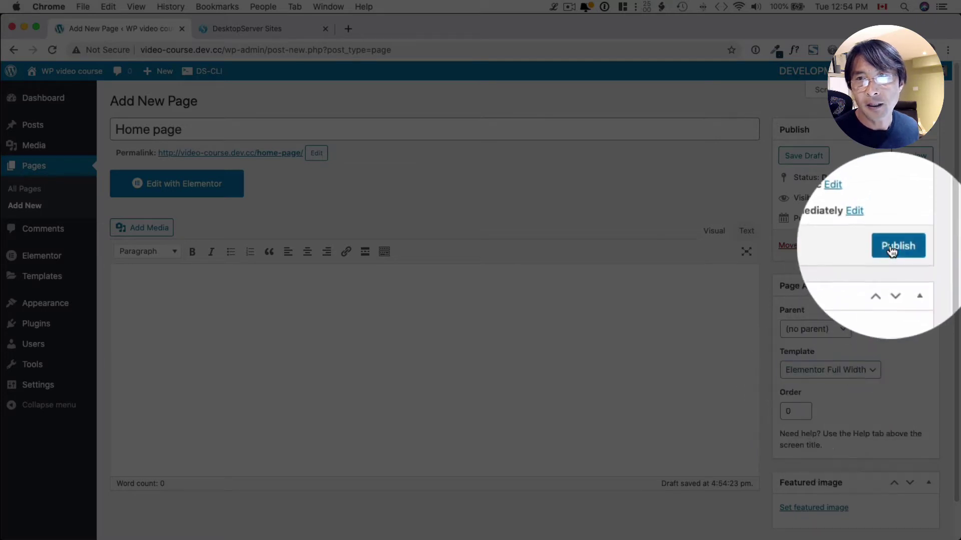
pyautogui.click(910, 245)
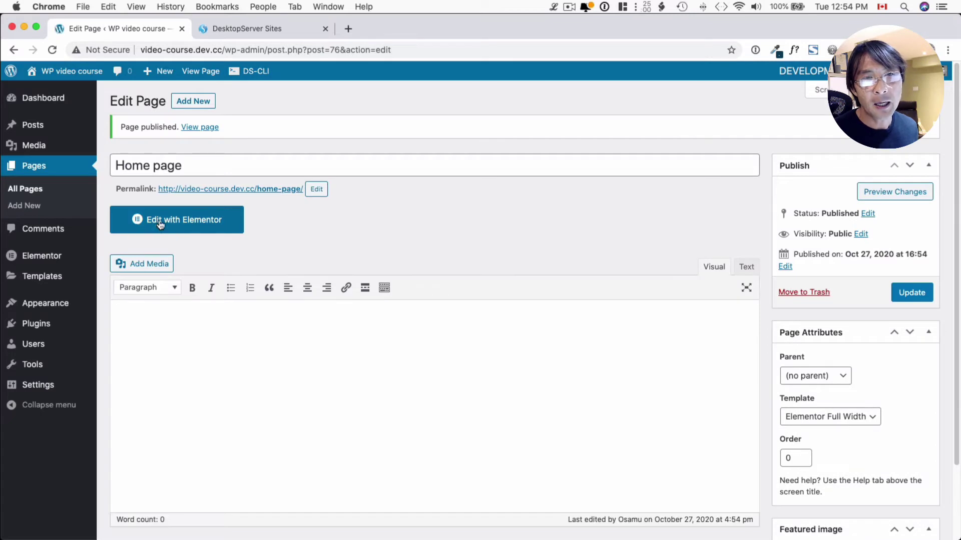
# Step: Open the Home page in the Elementor editor and add a new section with a single-column structure
pyautogui.click(196, 225)
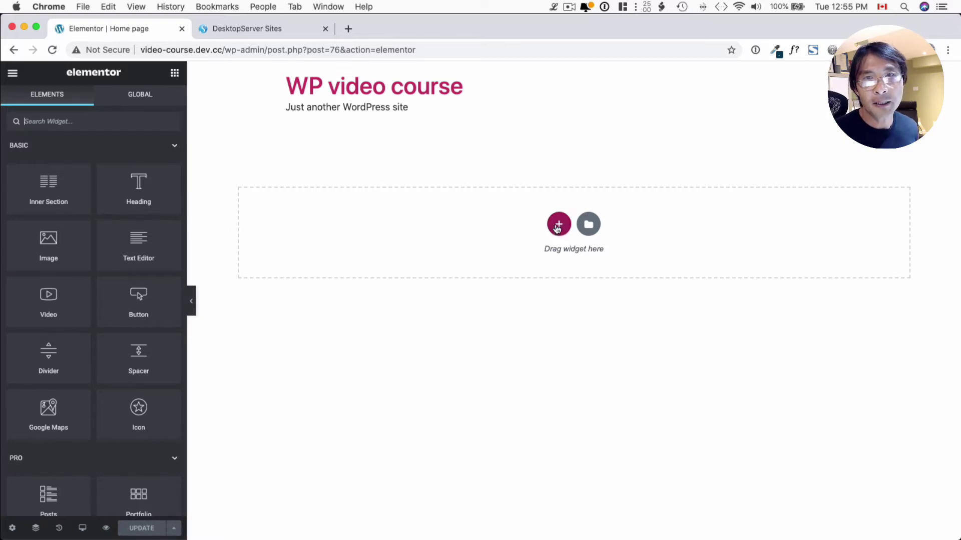
pyautogui.click(559, 227)
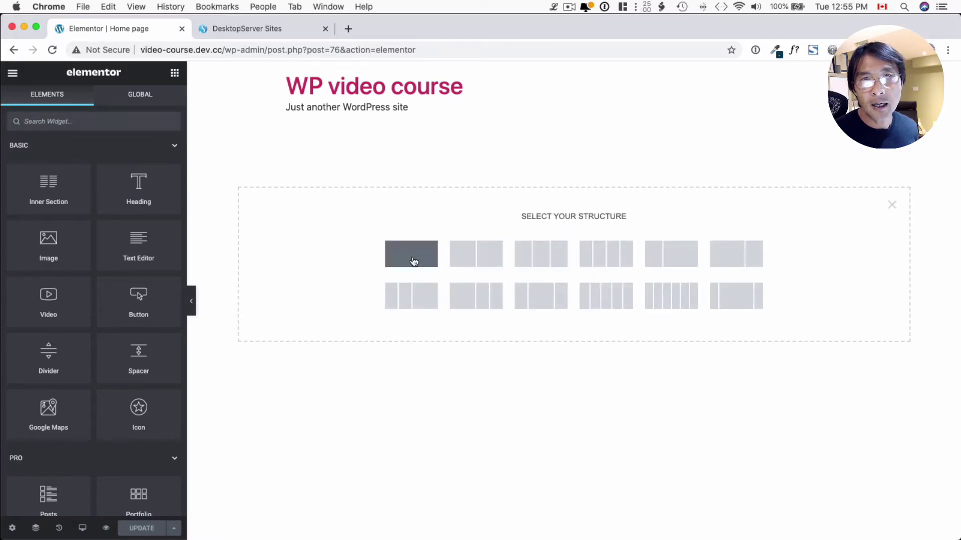
pyautogui.click(414, 261)
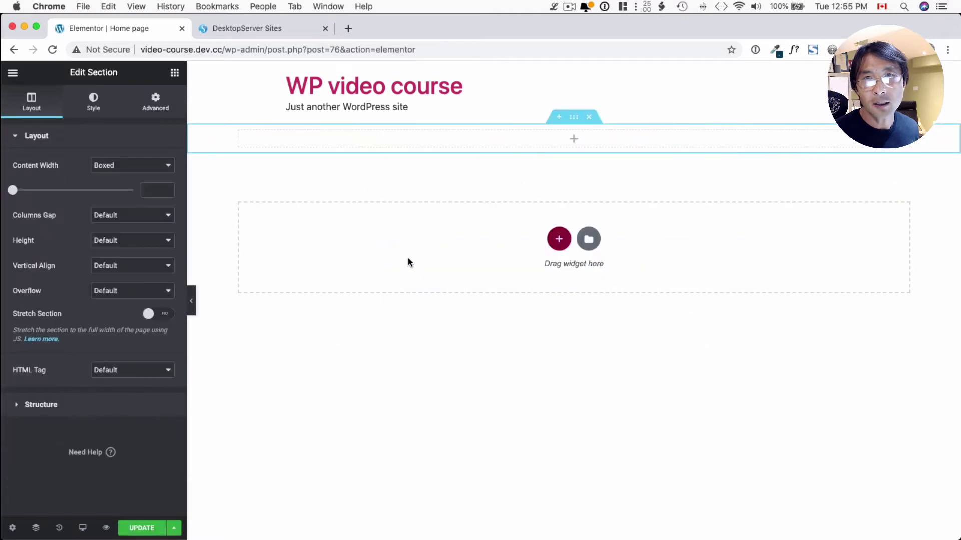
# Step: Open the new single-column section's settings using its Edit Section command
pyautogui.click(575, 120)
pyautogui.click(607, 206)
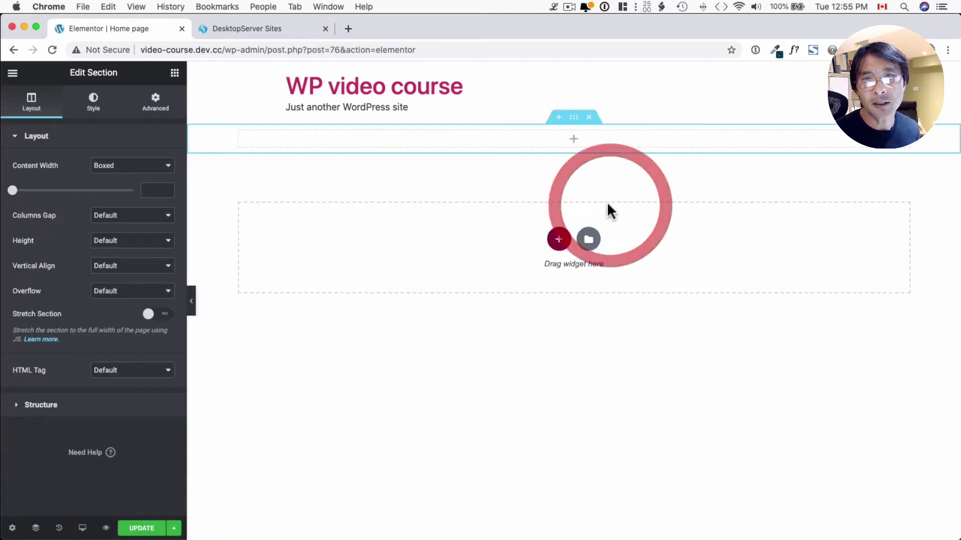
pyautogui.click(573, 121)
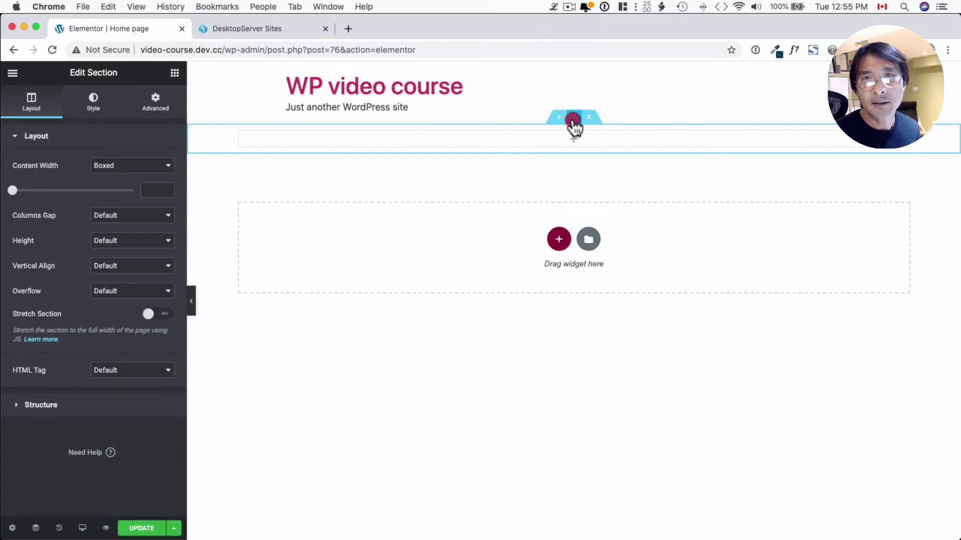
pyautogui.rightClick(573, 121)
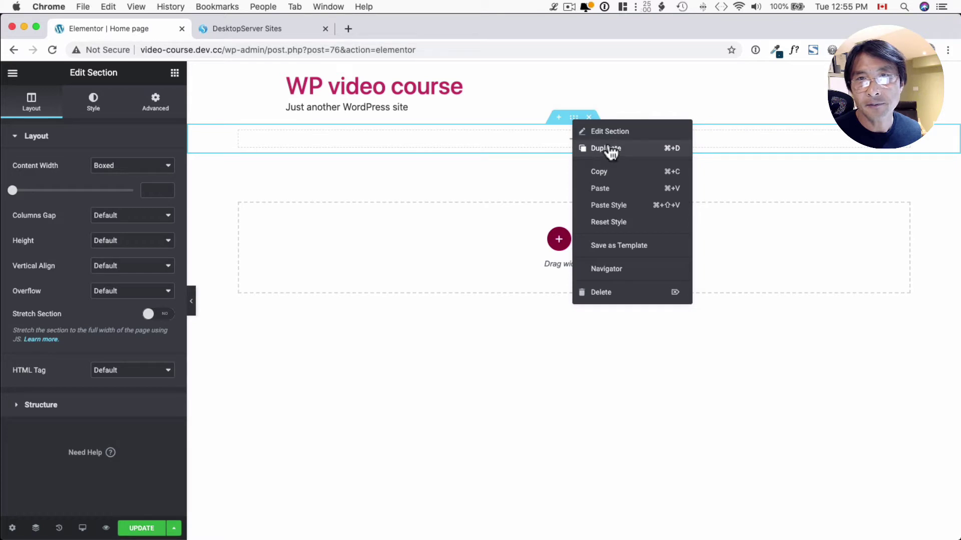
pyautogui.click(607, 131)
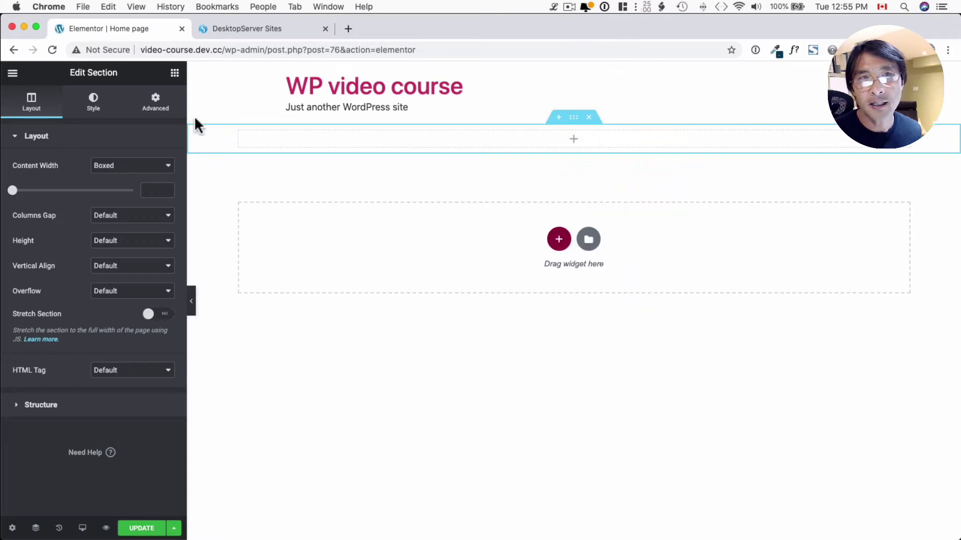
# Step: Give the section a Classic background in its normal state, using the image pexels-photo-1102603-scaled.jpg from the media library
pyautogui.click(95, 102)
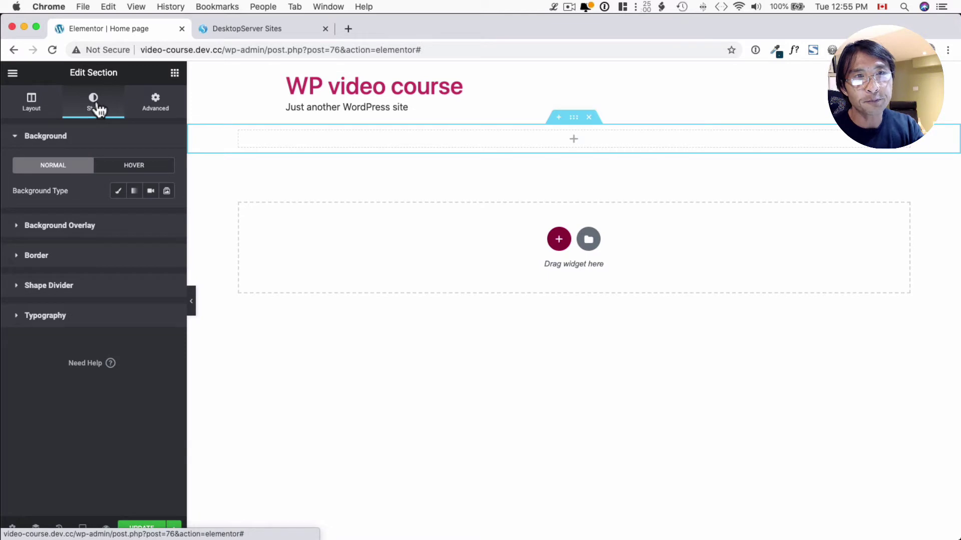
pyautogui.click(65, 166)
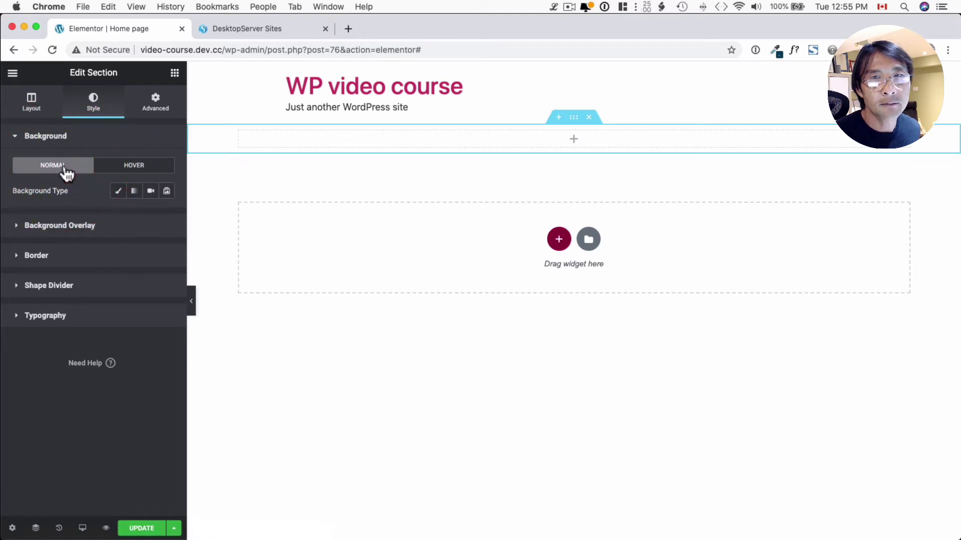
pyautogui.click(115, 191)
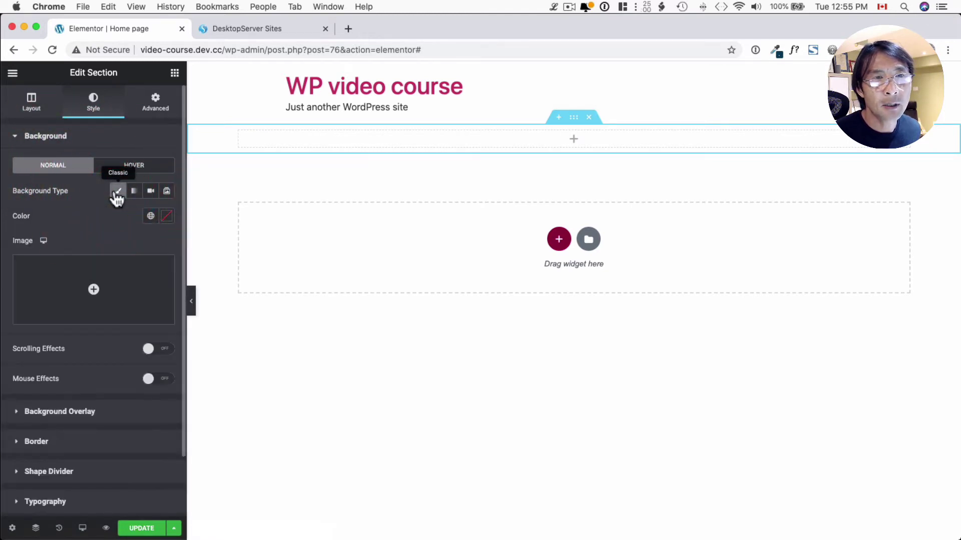
pyautogui.moveTo(76, 273)
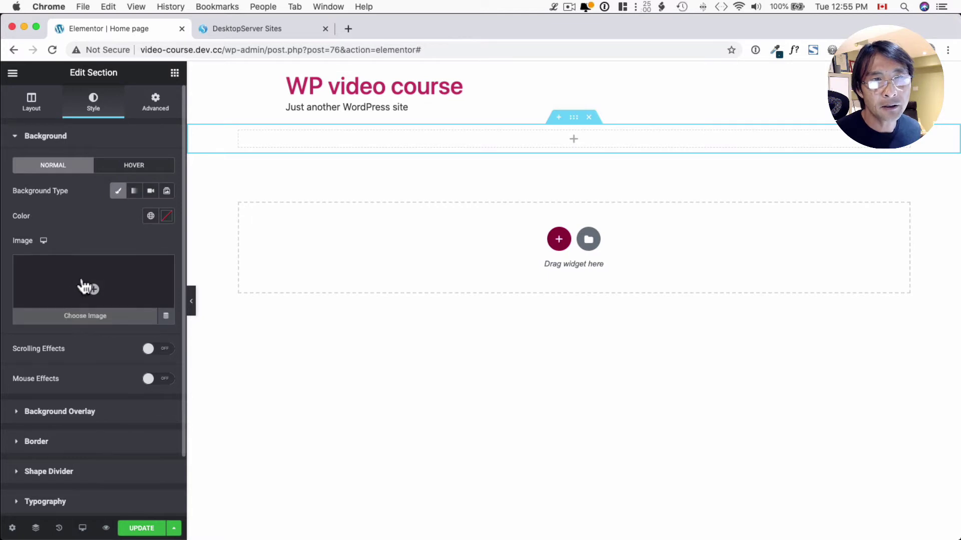
pyautogui.click(94, 295)
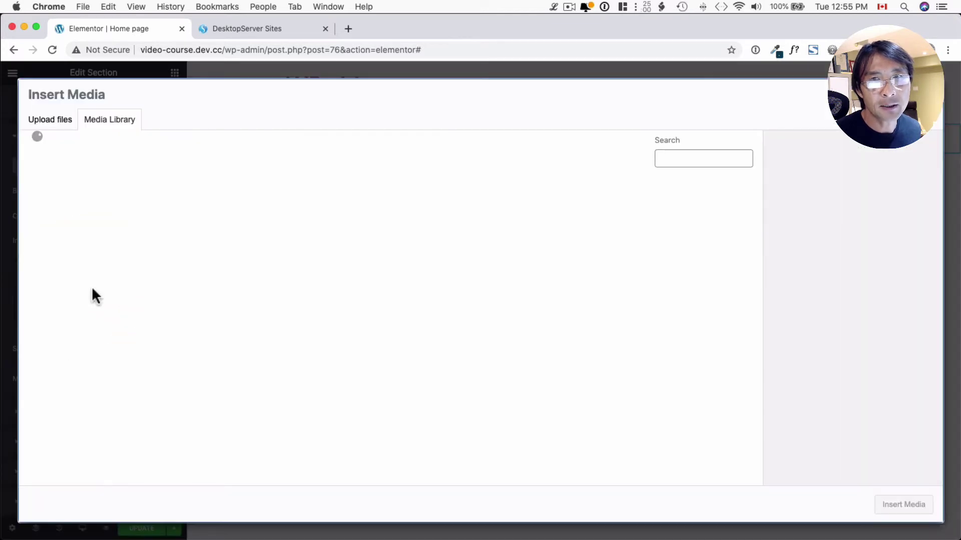
pyautogui.scroll(-5, 309, 263)
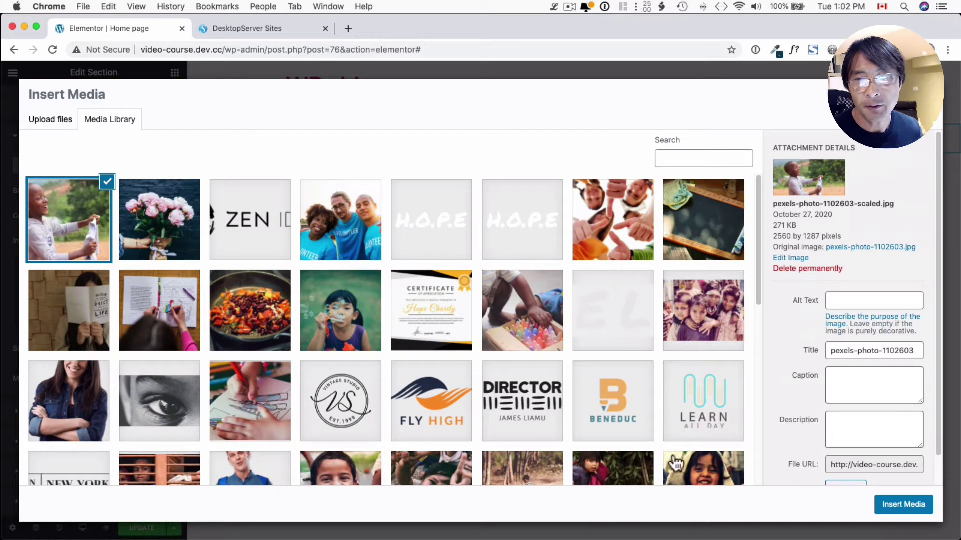
pyautogui.click(895, 506)
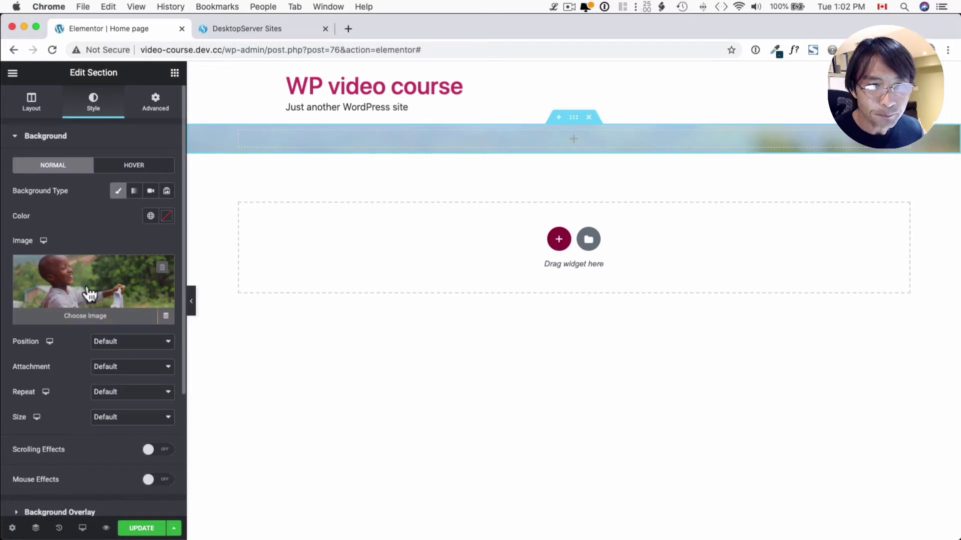
# Step: Set the section's height to Min Height with a minimum height of about 579 px
pyautogui.click(33, 105)
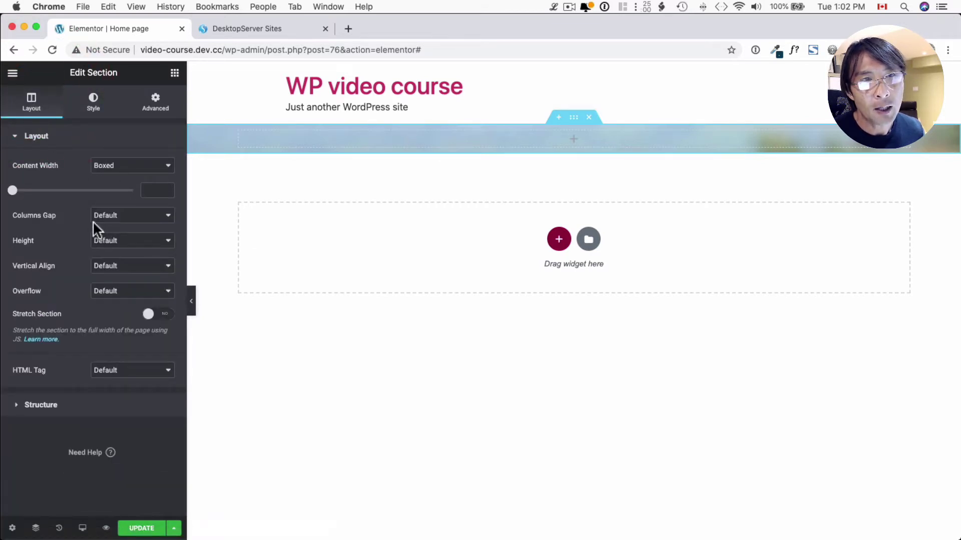
pyautogui.click(104, 242)
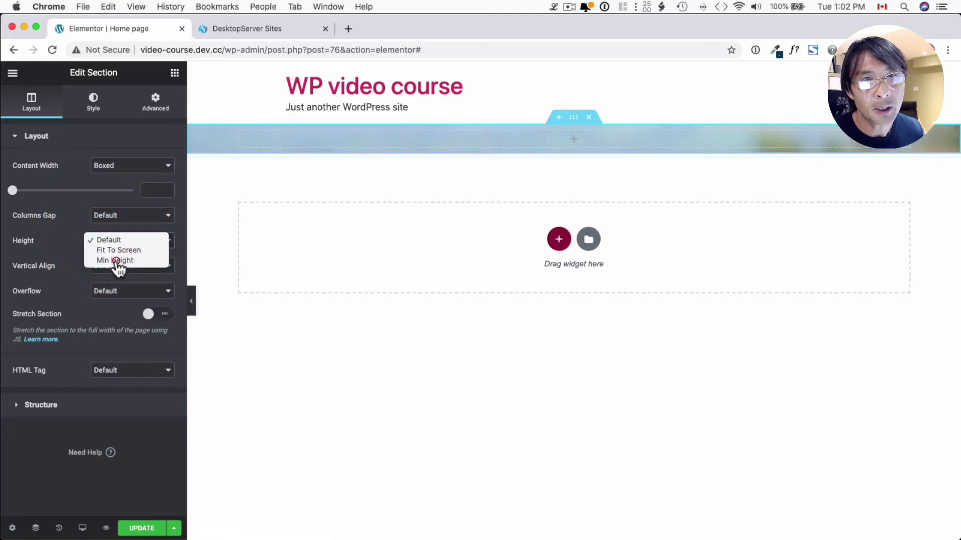
pyautogui.click(119, 261)
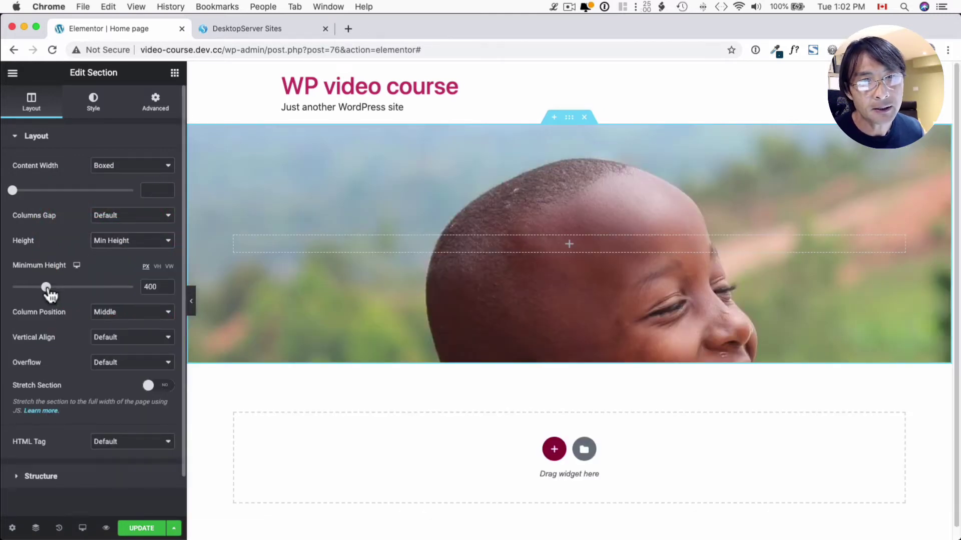
pyautogui.moveTo(47, 290); pyautogui.dragTo(61, 289)
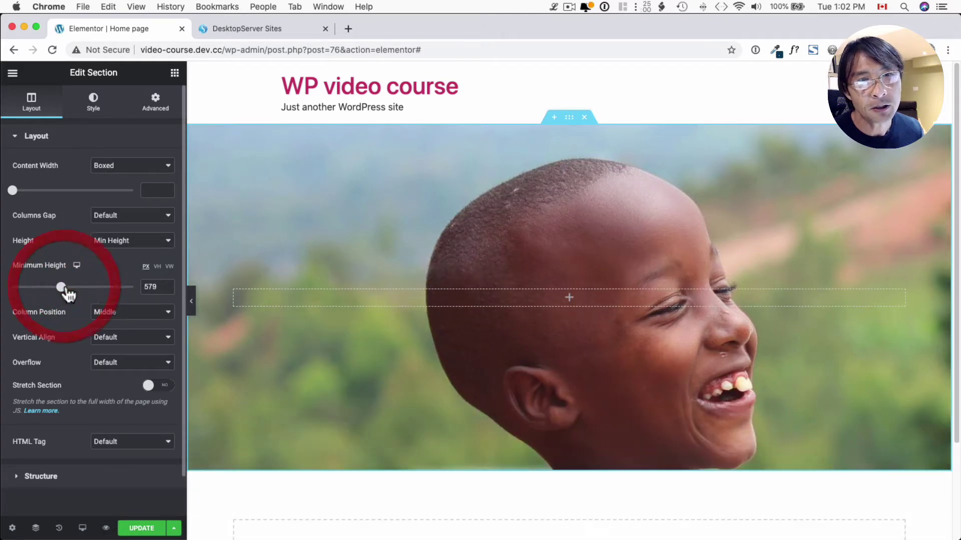
# Step: Set the section's background image position to Center Center and its size to Cover
pyautogui.click(94, 111)
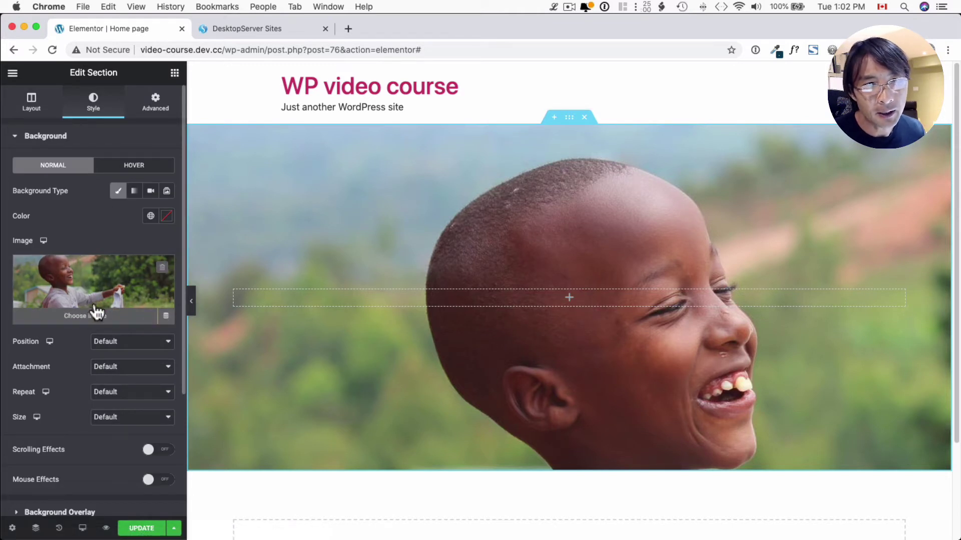
pyautogui.click(115, 345)
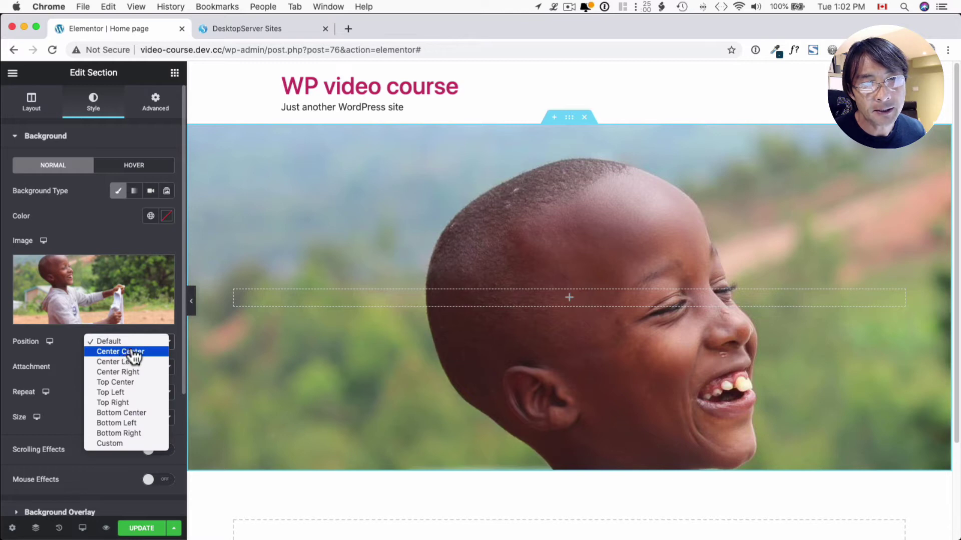
pyautogui.click(131, 352)
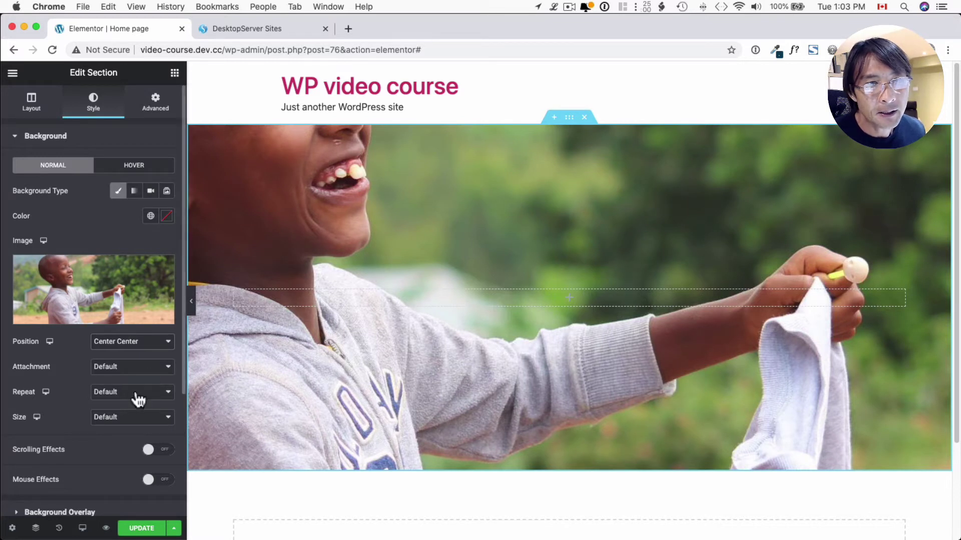
pyautogui.click(129, 423)
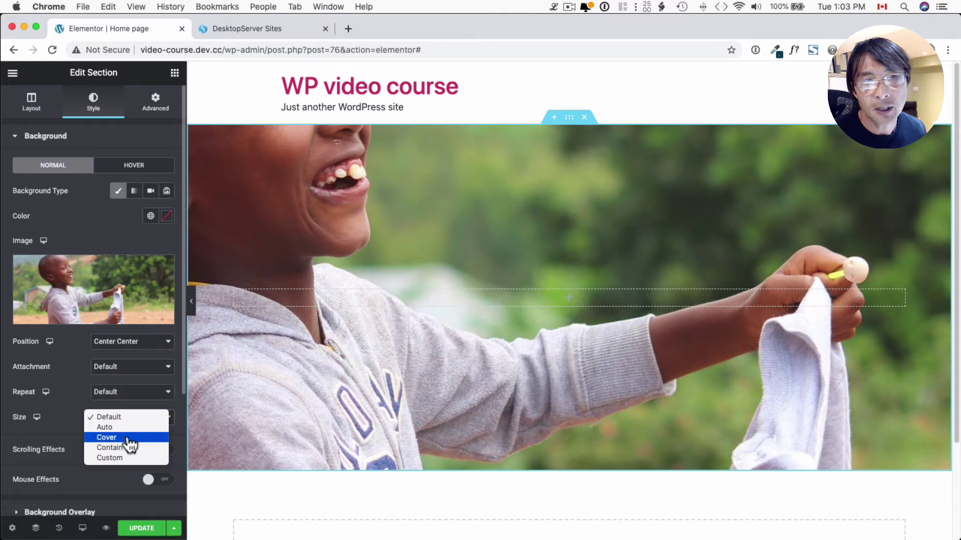
pyautogui.click(129, 438)
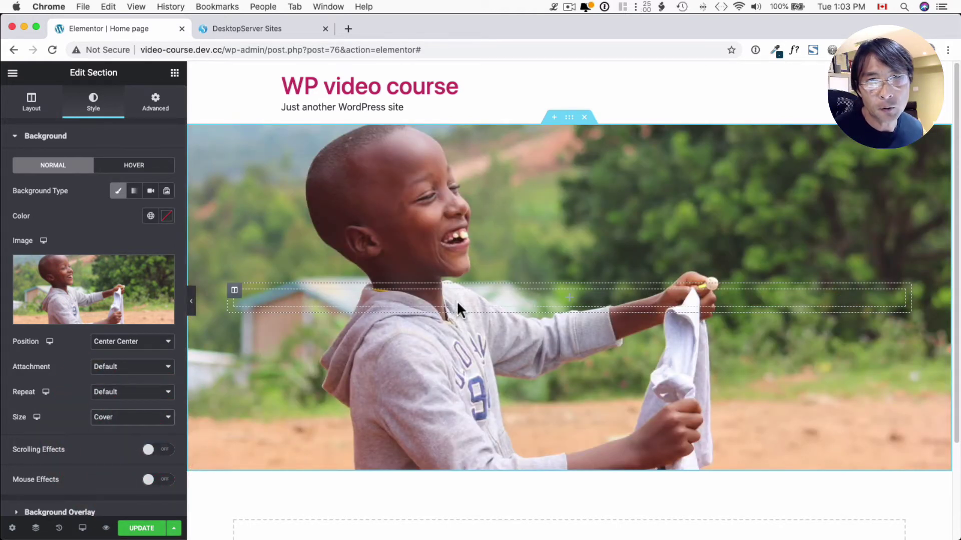
# Step: Fine-tune the section's minimum height to about 586 px and add an Inner Section widget inside it
pyautogui.click(32, 102)
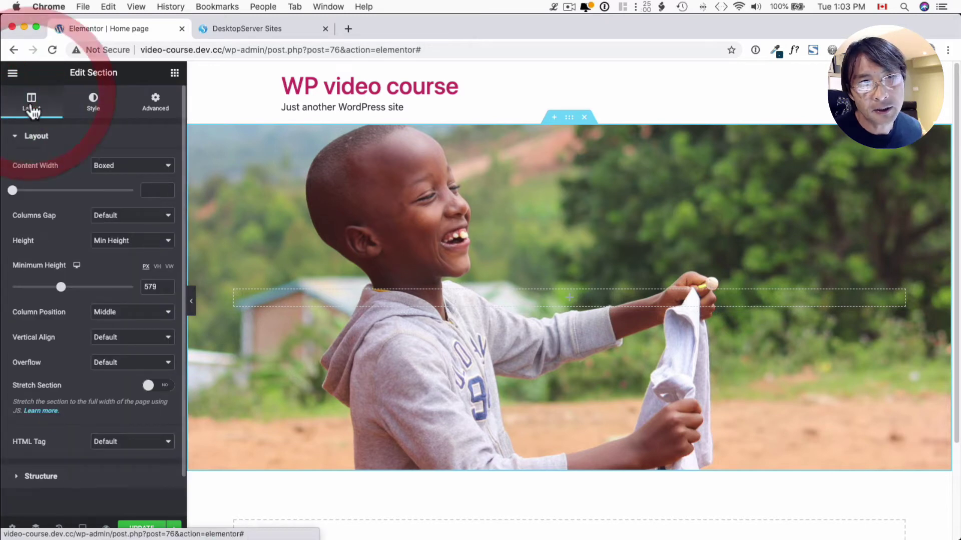
pyautogui.moveTo(64, 290)
pyautogui.mouseDown()
pyautogui.moveTo(73, 290)
pyautogui.moveTo(63, 287)
pyautogui.mouseUp()
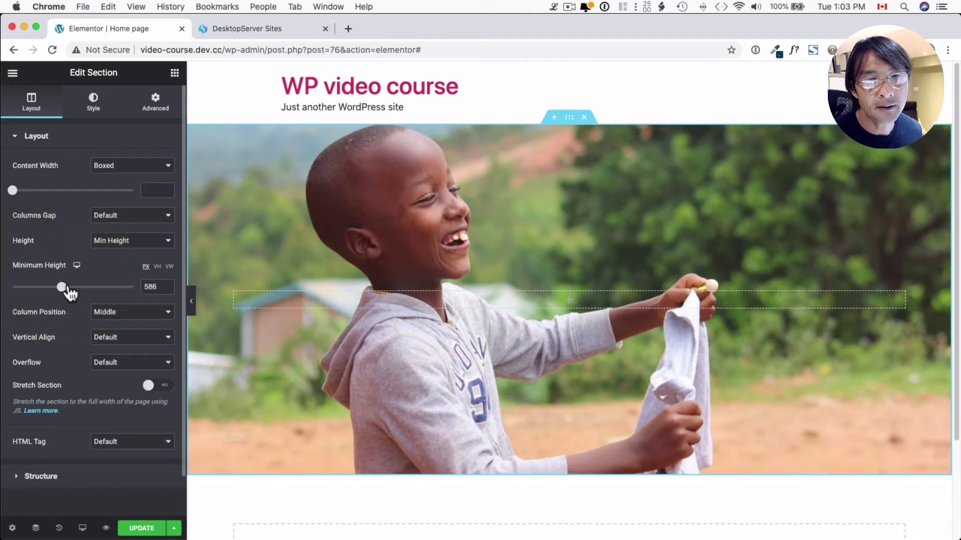
pyautogui.click(175, 73)
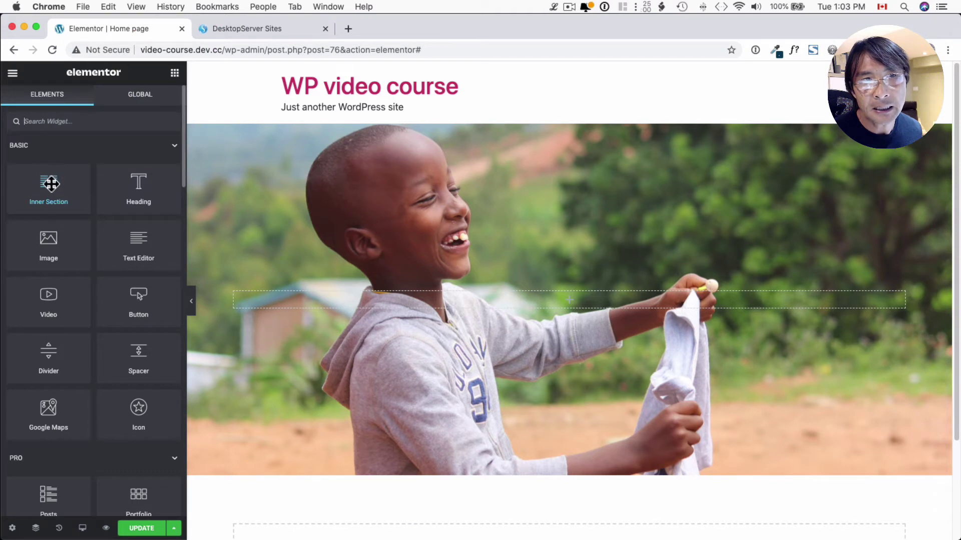
pyautogui.moveTo(50, 184); pyautogui.dragTo(532, 295)
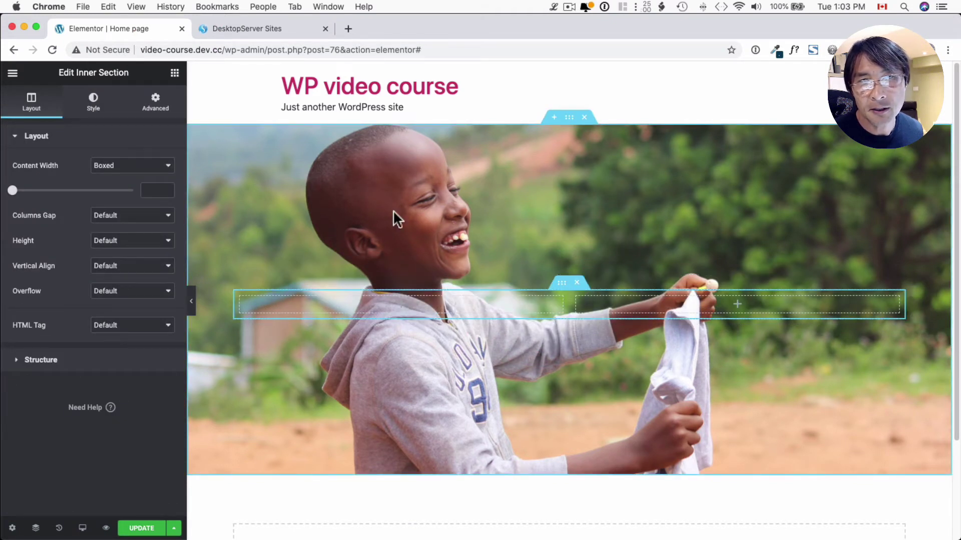
# Step: Add a Heading widget to the inner section's second column and place a Text Editor widget beneath it
pyautogui.click(174, 77)
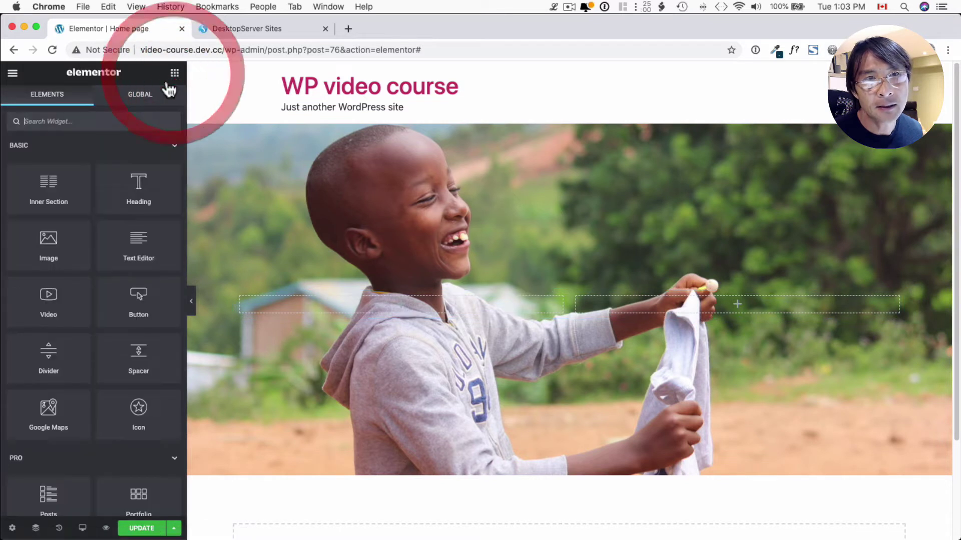
pyautogui.moveTo(137, 185); pyautogui.dragTo(738, 305)
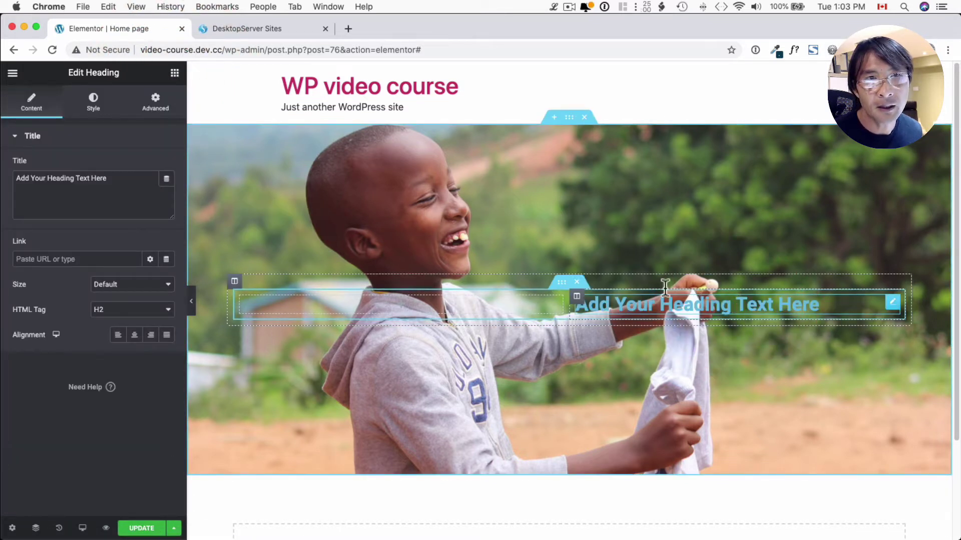
pyautogui.click(175, 76)
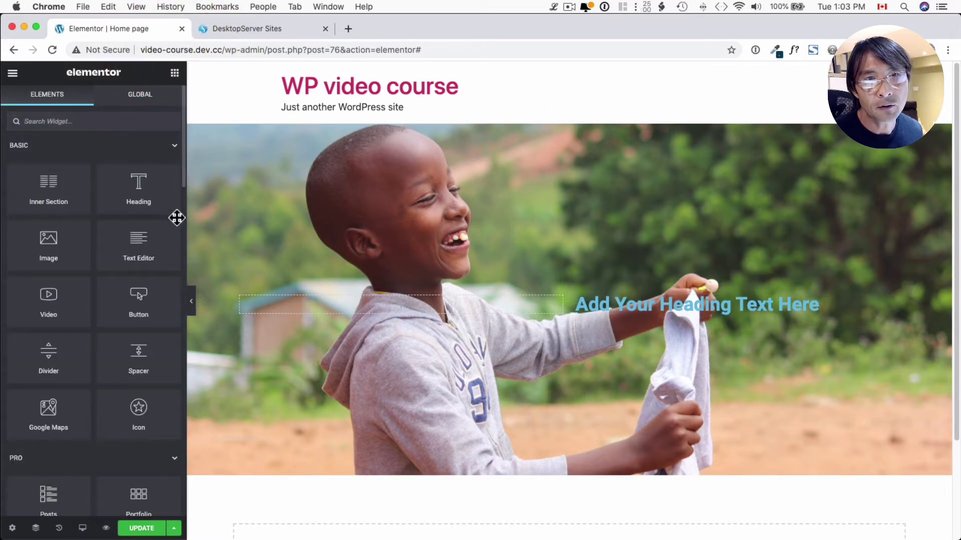
pyautogui.moveTo(140, 241); pyautogui.dragTo(682, 308)
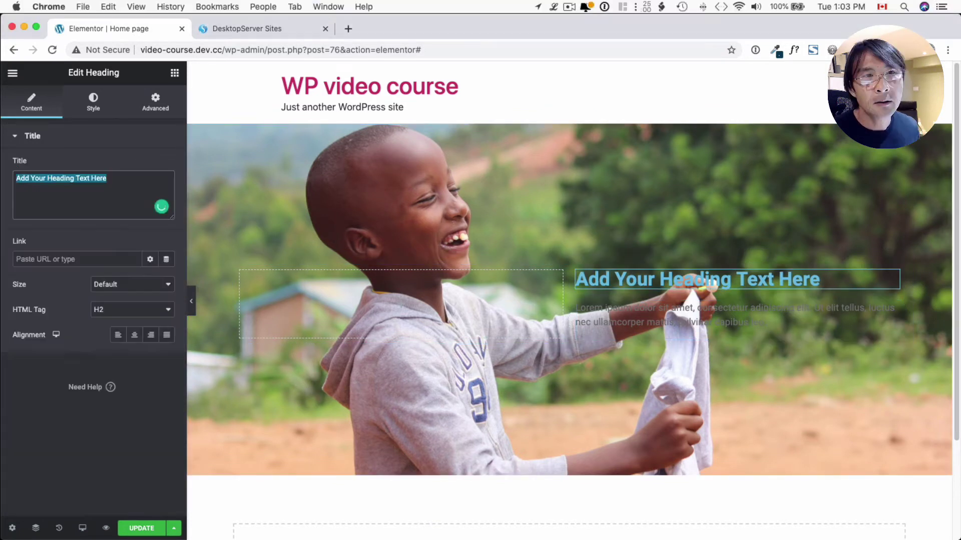
# Step: Title the heading "Together We Can Make A Difference" and replace the text widget's paragraph with generated placeholder text starting "Donec ullamcorper nulla non metus"
pyautogui.write('Together We Can Make A Difference')
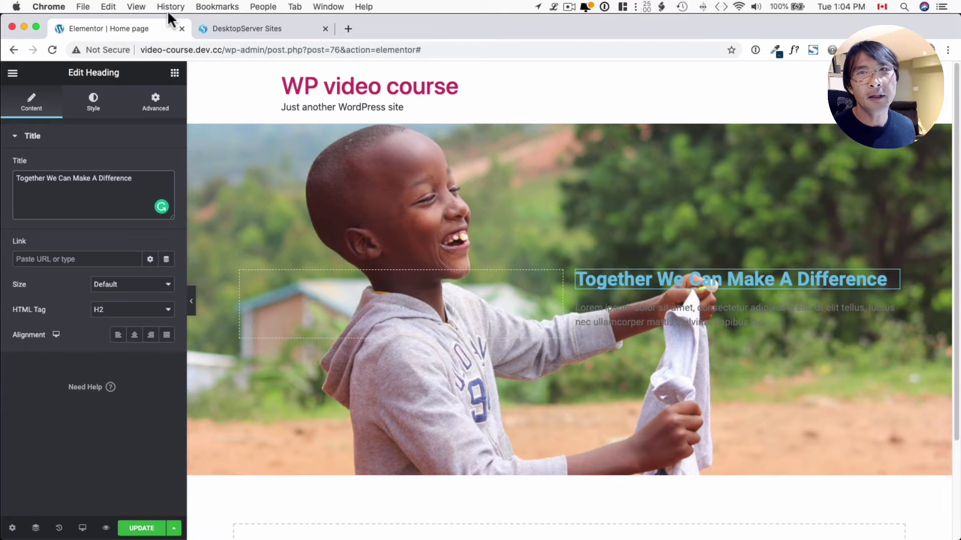
pyautogui.click(552, 6)
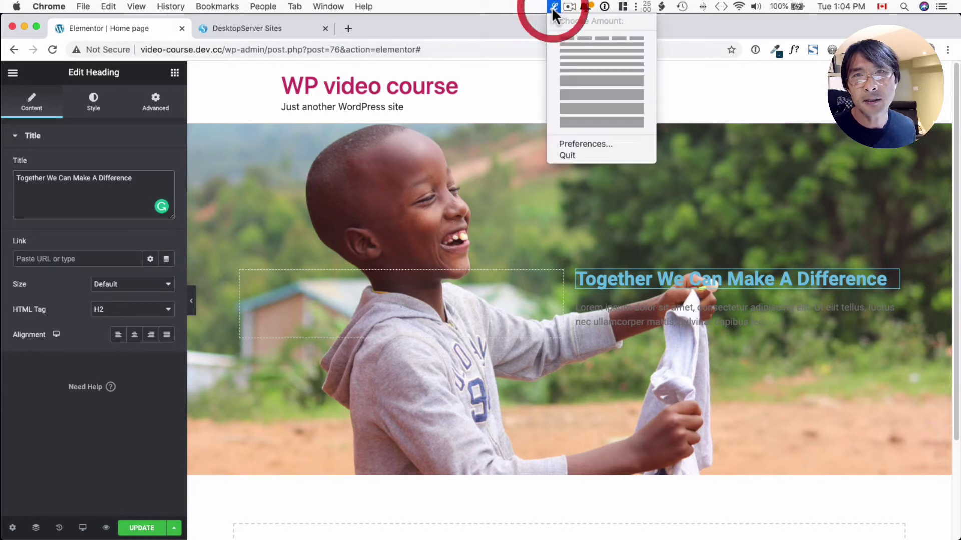
pyautogui.click(577, 55)
pyautogui.click(632, 307)
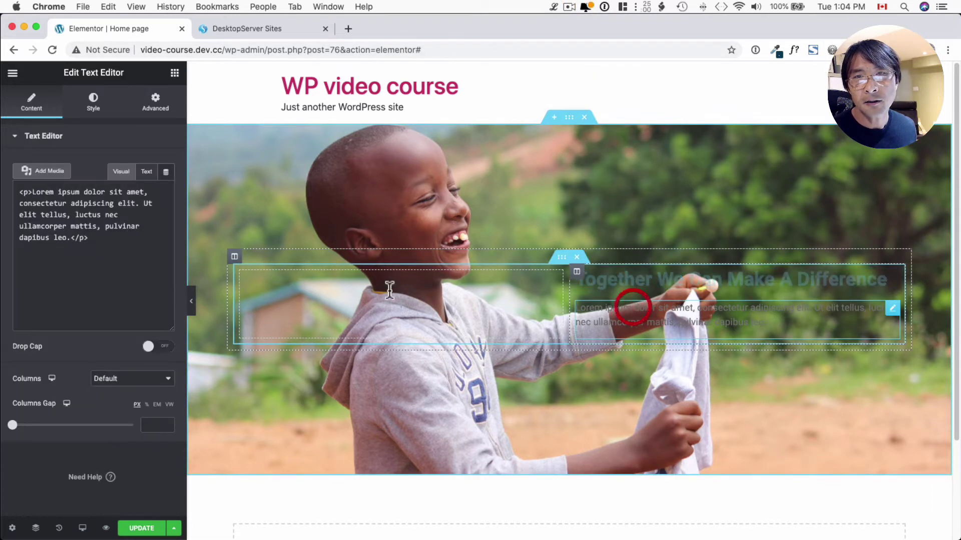
pyautogui.moveTo(142, 281); pyautogui.dragTo(10, 228)
pyautogui.write('Donec ullamcorper nulla non metus auctor fringilla. Donec sed odio dui. Curabitur blandit tempus porttitor.')
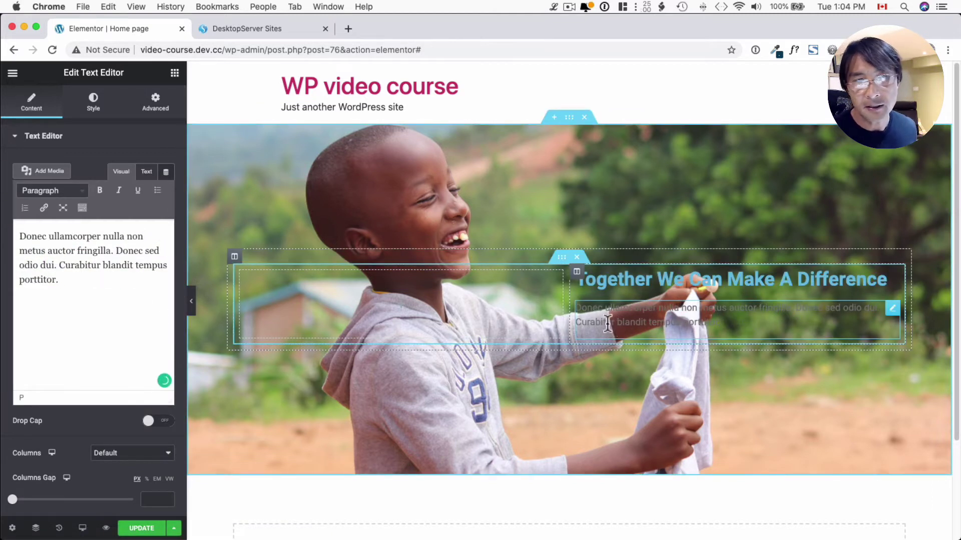
# Step: Change the text colour of the "Together We Can Make A Difference" heading to off-white, about #EEEFF0
pyautogui.click(793, 284)
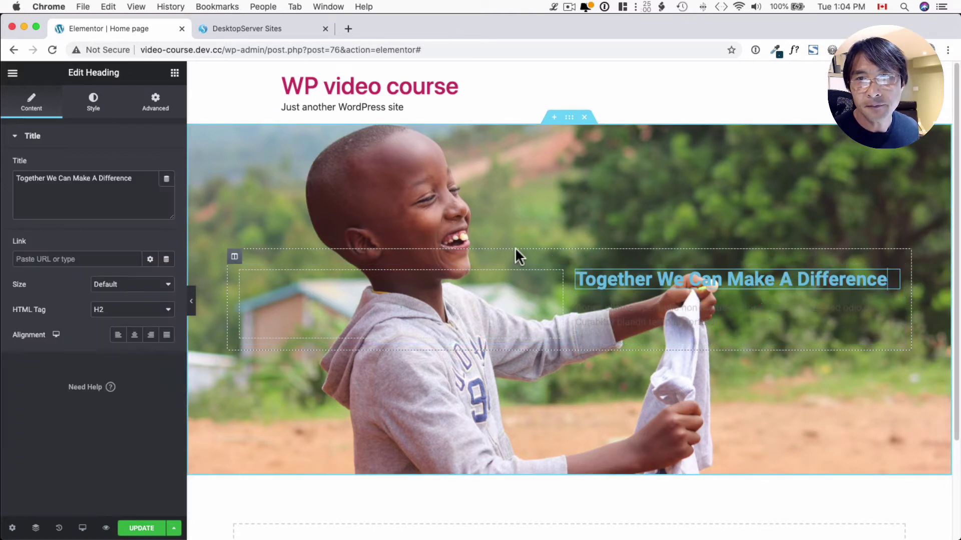
pyautogui.click(93, 101)
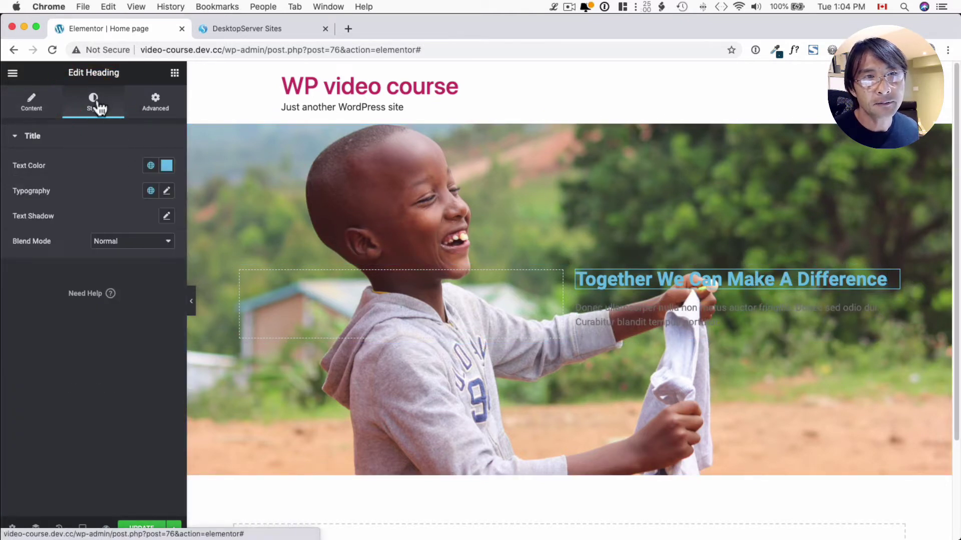
pyautogui.click(167, 175)
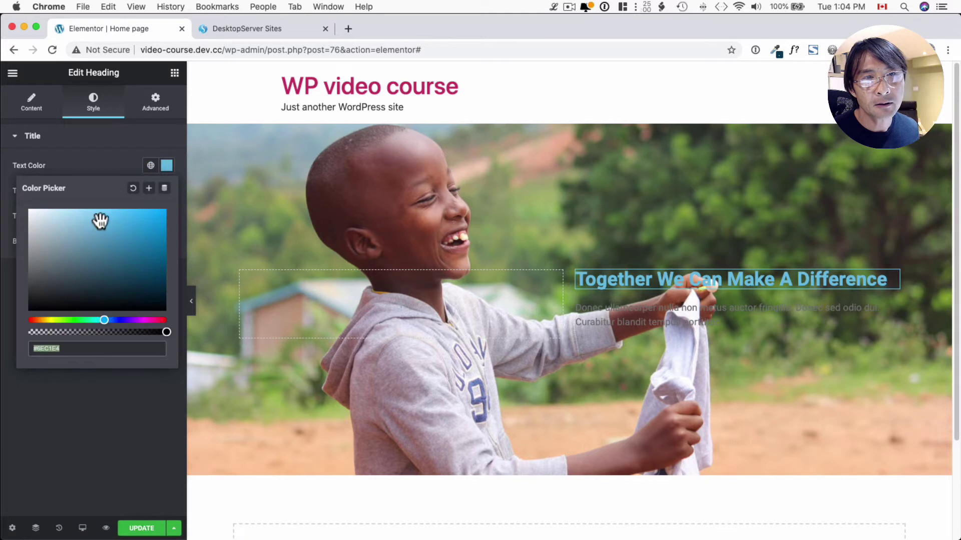
pyautogui.moveTo(98, 219); pyautogui.dragTo(30, 217)
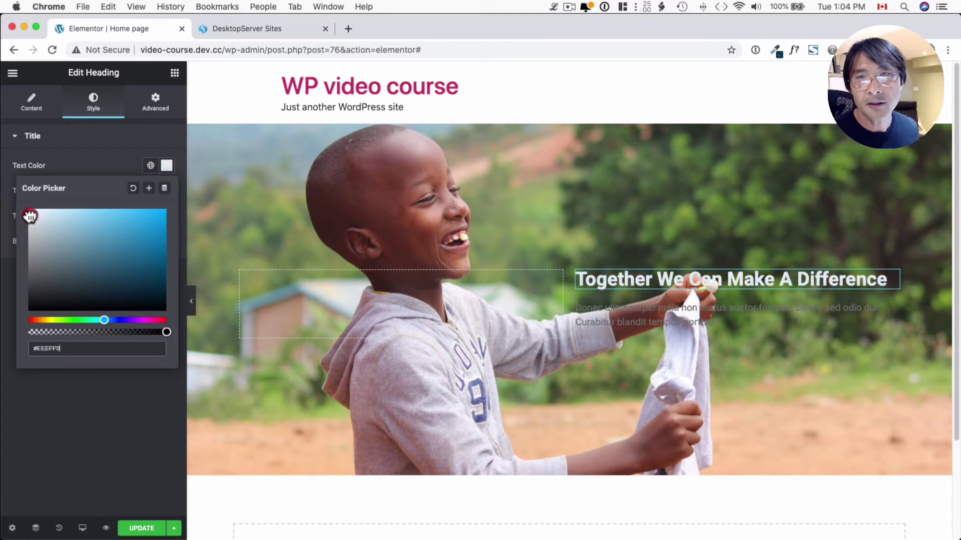
pyautogui.click(112, 159)
# Step: Set the heading's typography size to about 62 px, keeping the Roboto family and the default style
pyautogui.click(150, 192)
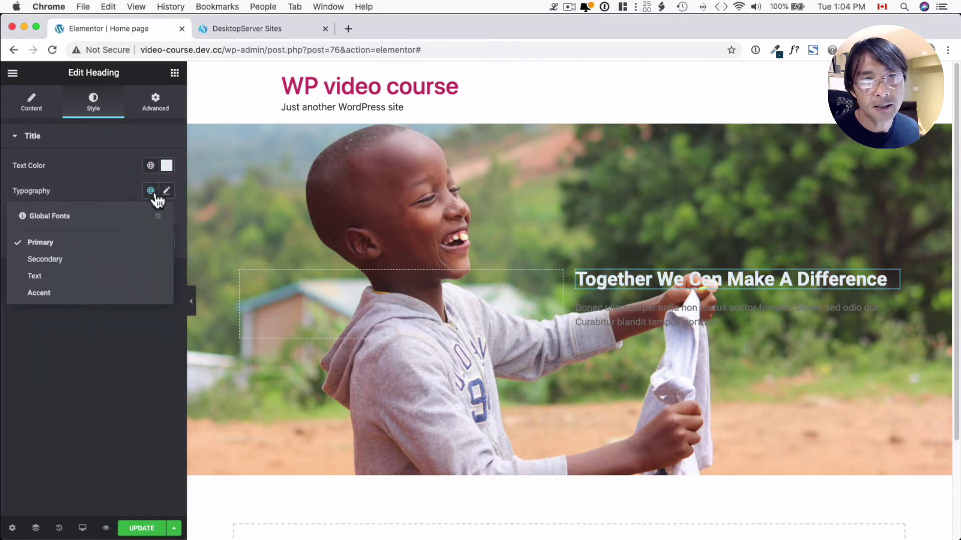
pyautogui.click(166, 192)
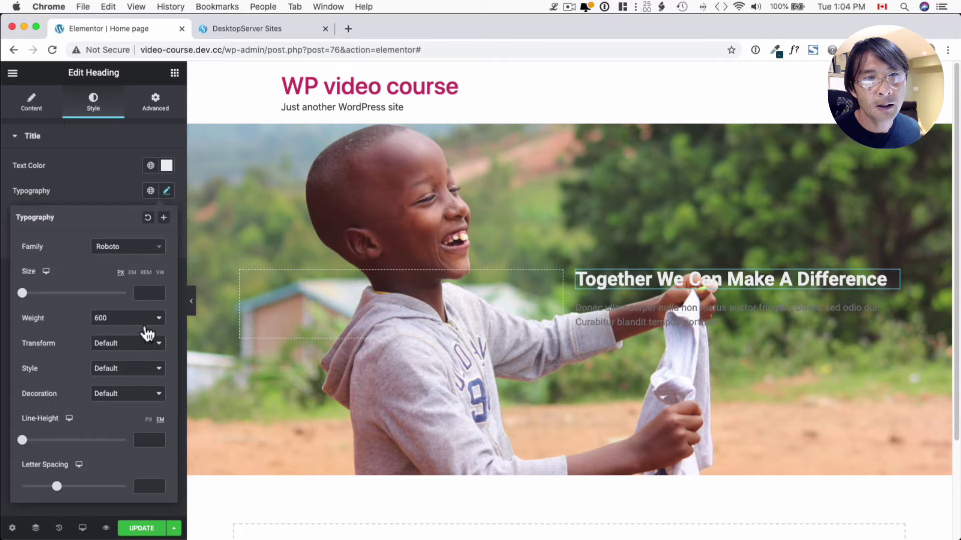
pyautogui.moveTo(23, 294); pyautogui.dragTo(58, 299)
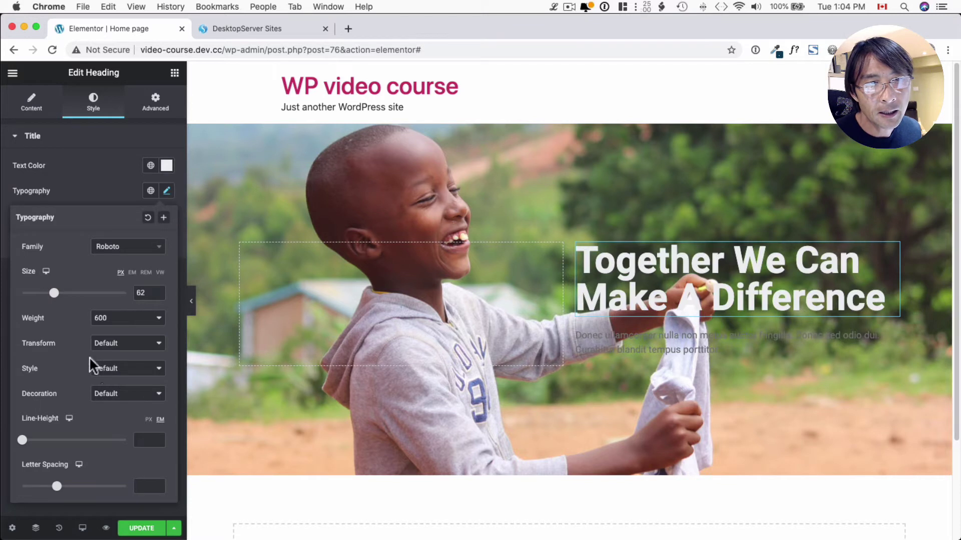
pyautogui.click(121, 375)
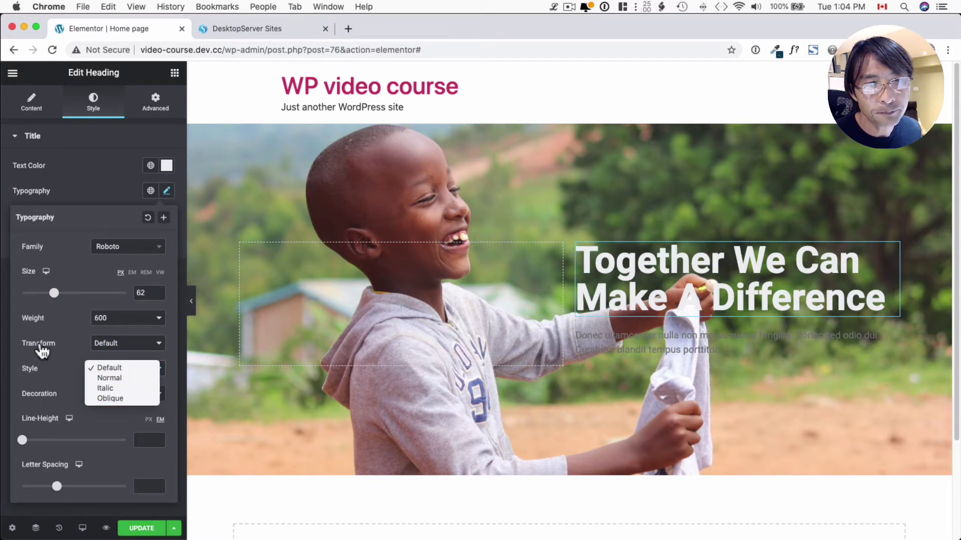
pyautogui.click(83, 188)
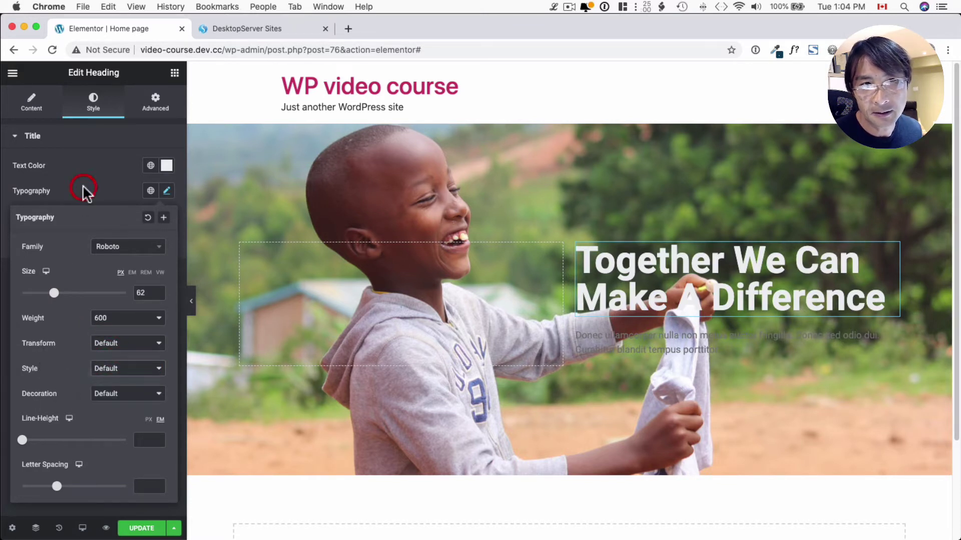
# Step: Change the paragraph below the heading to near-white text, about #F9F9F9, with a font size of about 26 px
pyautogui.click(639, 347)
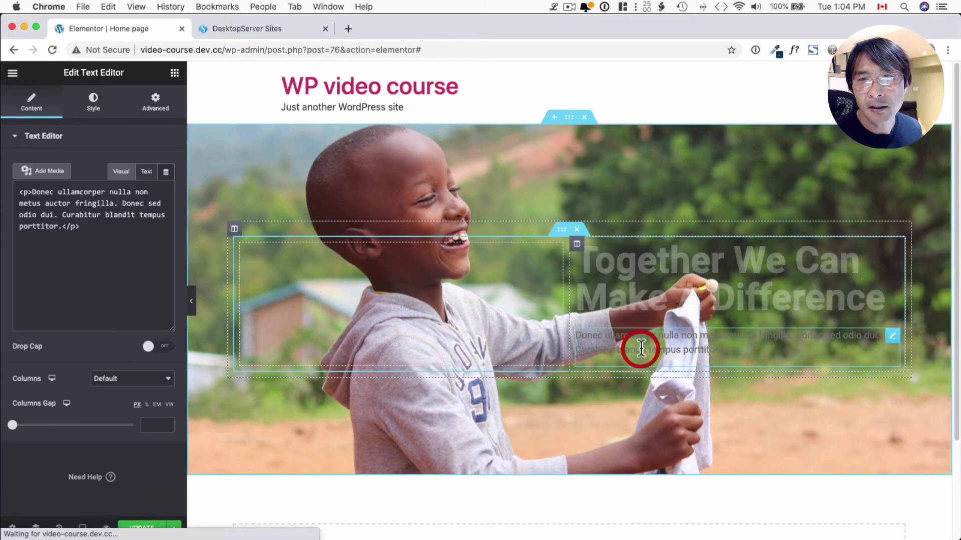
pyautogui.click(95, 106)
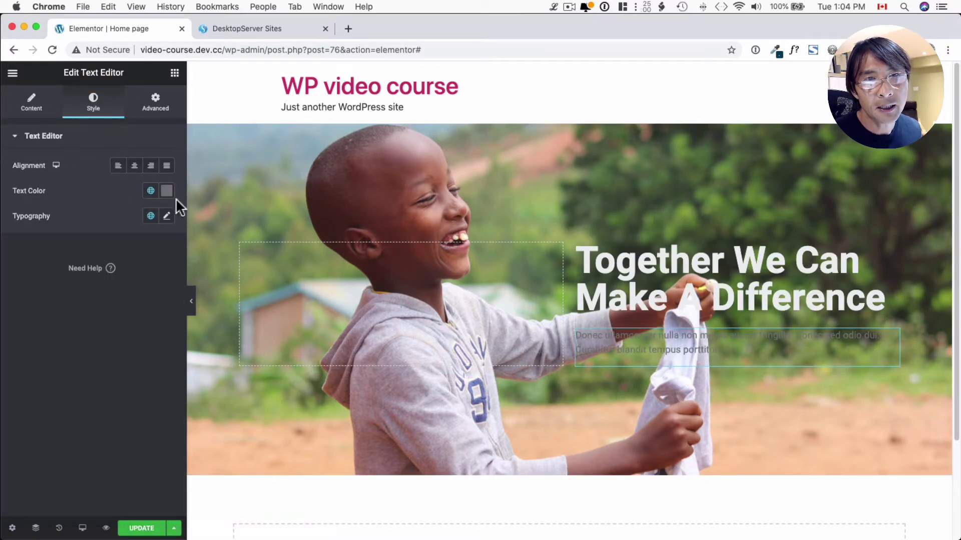
pyautogui.click(166, 191)
pyautogui.click(27, 236)
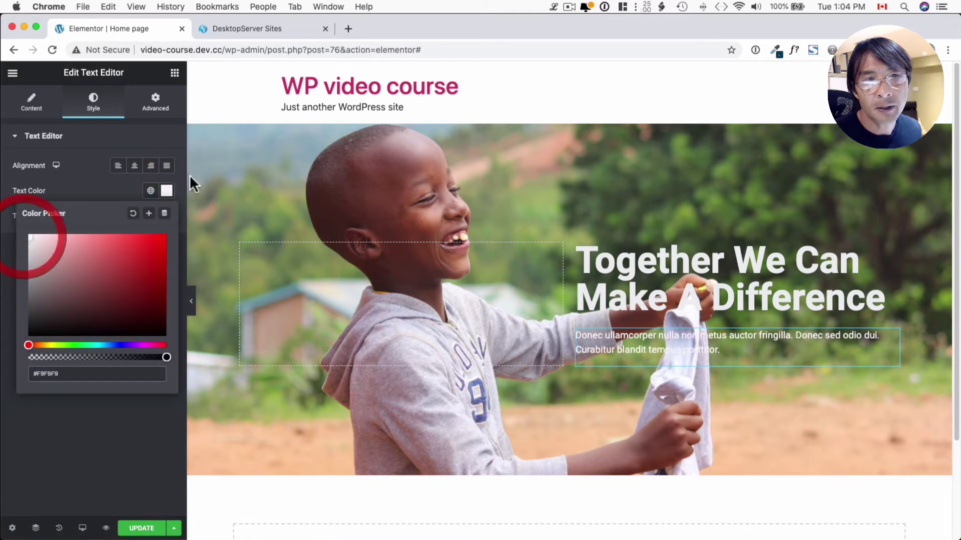
pyautogui.click(76, 170)
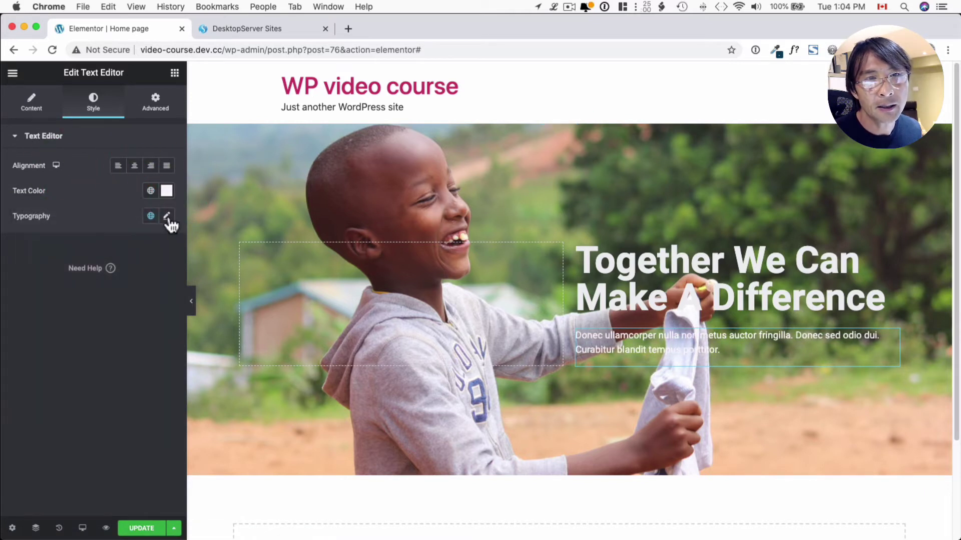
pyautogui.click(168, 217)
pyautogui.moveTo(25, 326); pyautogui.dragTo(38, 324)
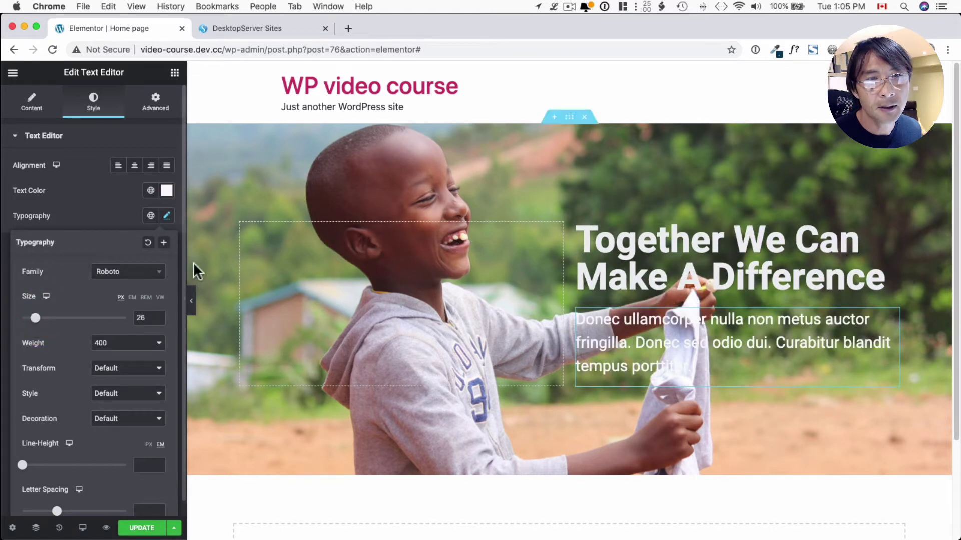
# Step: Set the font weight of the paragraph below the heading to 600
pyautogui.click(111, 345)
pyautogui.click(113, 366)
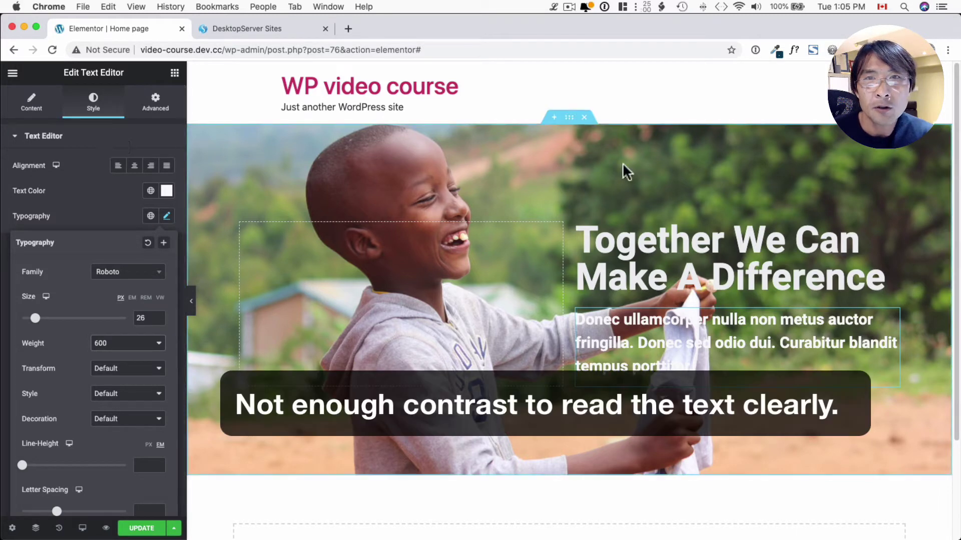
# Step: Give the hero section's normal state a gradient background overlay
pyautogui.rightClick(570, 117)
pyautogui.click(584, 128)
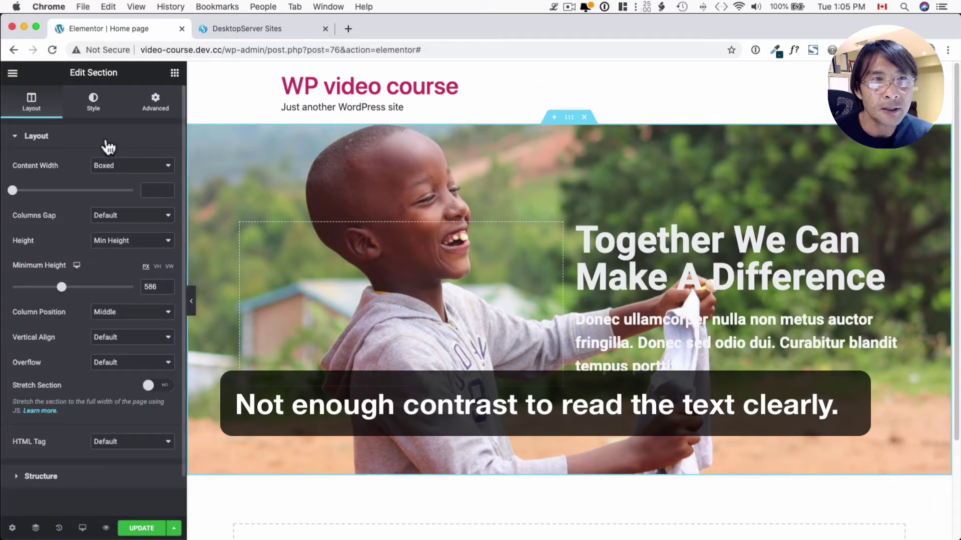
pyautogui.click(95, 108)
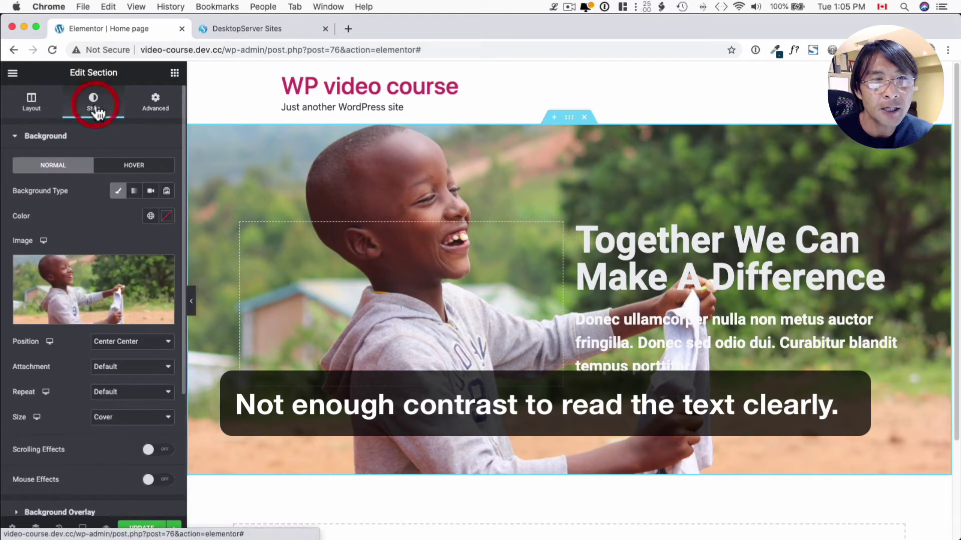
pyautogui.scroll(-3, 103, 375)
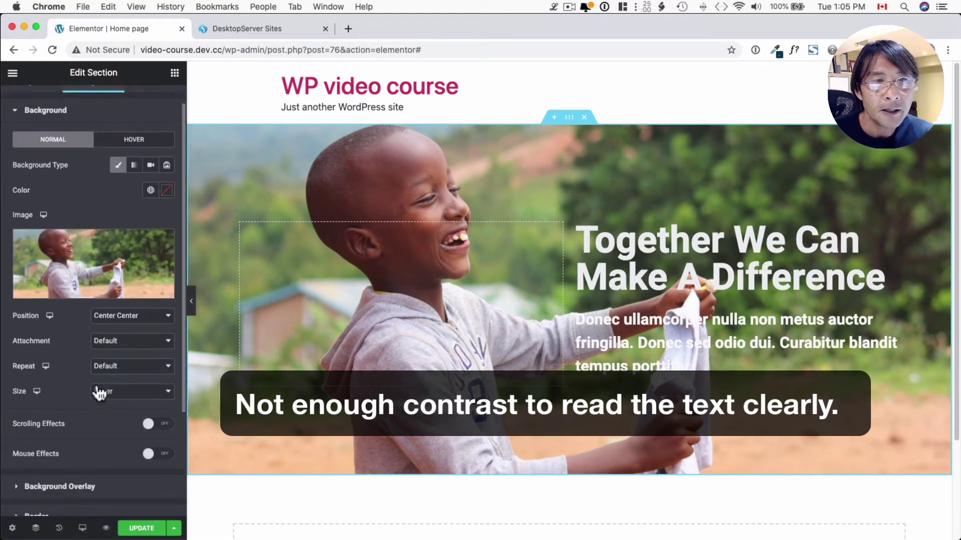
pyautogui.click(60, 445)
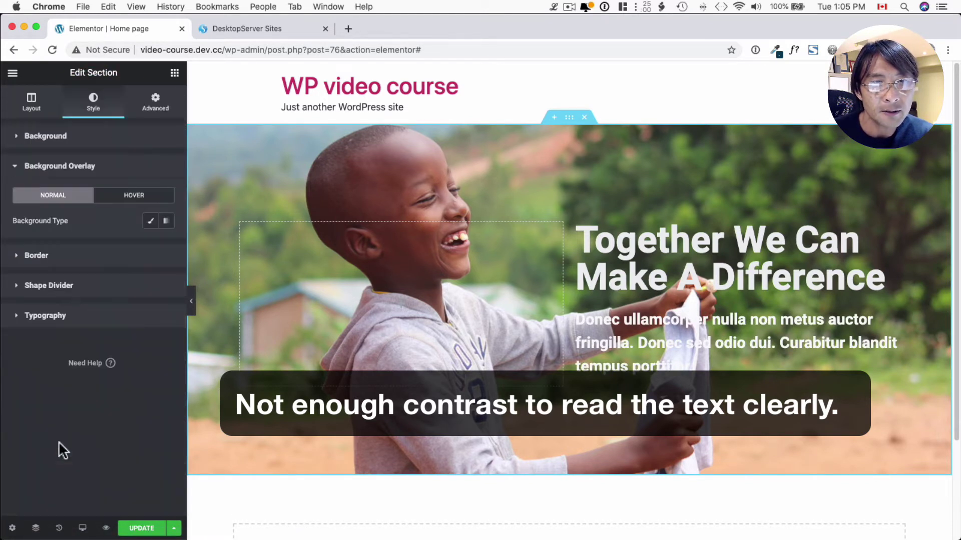
pyautogui.click(166, 221)
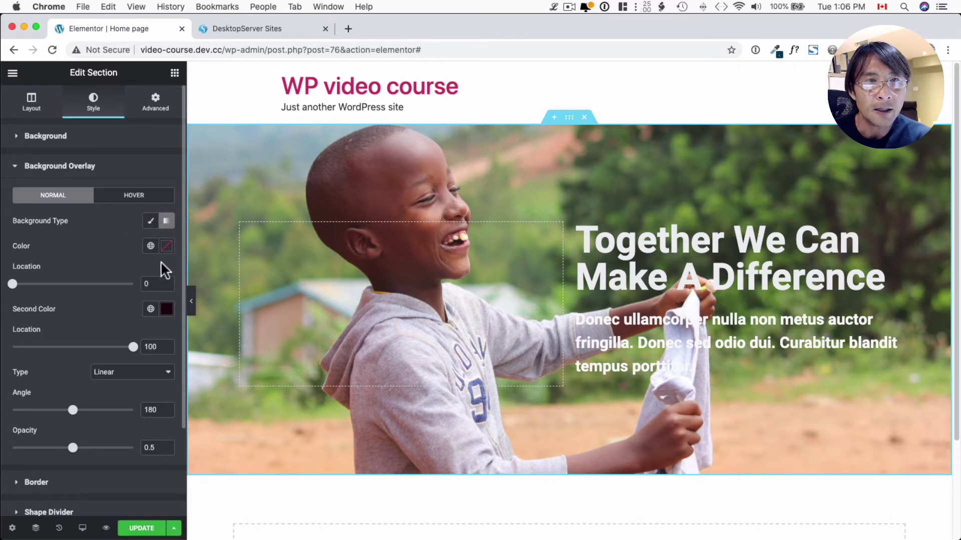
# Step: Set the overlay gradient's first colour to a pale pink, about #ECDDDD, and its second colour to near-black, about #070002
pyautogui.click(168, 247)
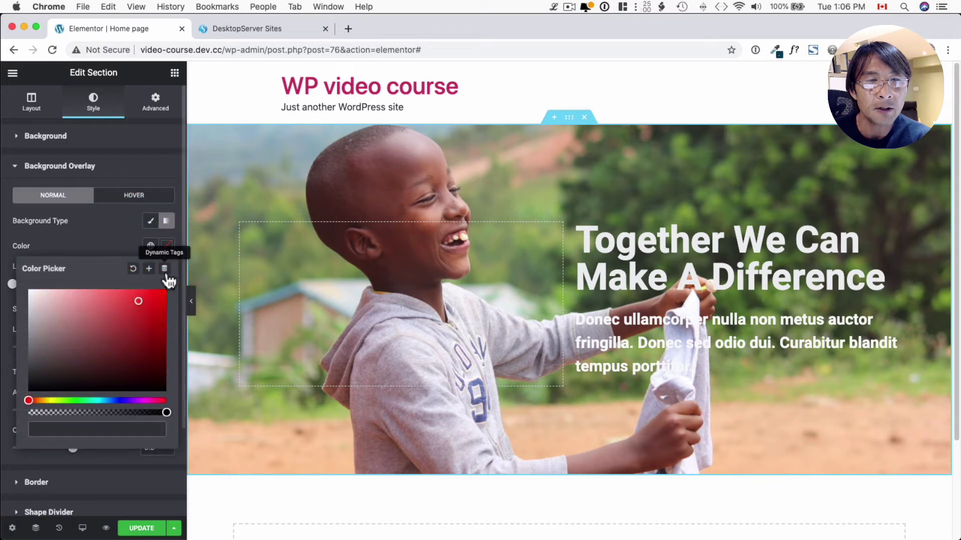
pyautogui.click(161, 301)
pyautogui.moveTo(153, 304); pyautogui.dragTo(39, 296)
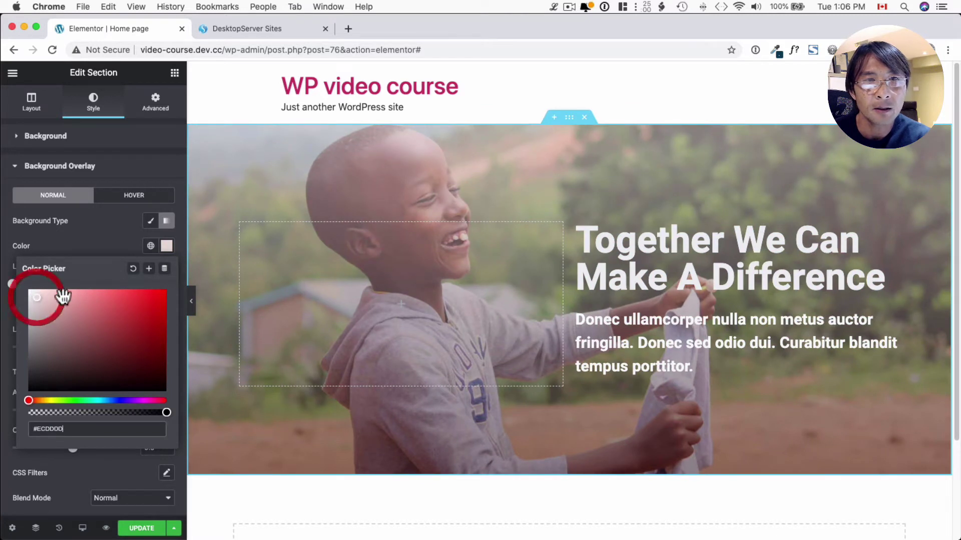
pyautogui.click(79, 240)
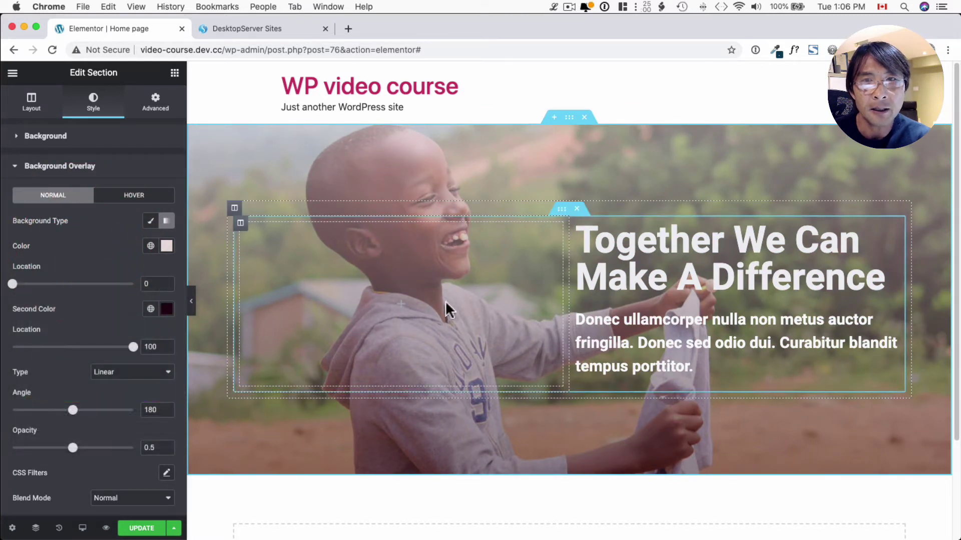
pyautogui.click(166, 308)
pyautogui.moveTo(159, 444); pyautogui.dragTo(214, 461)
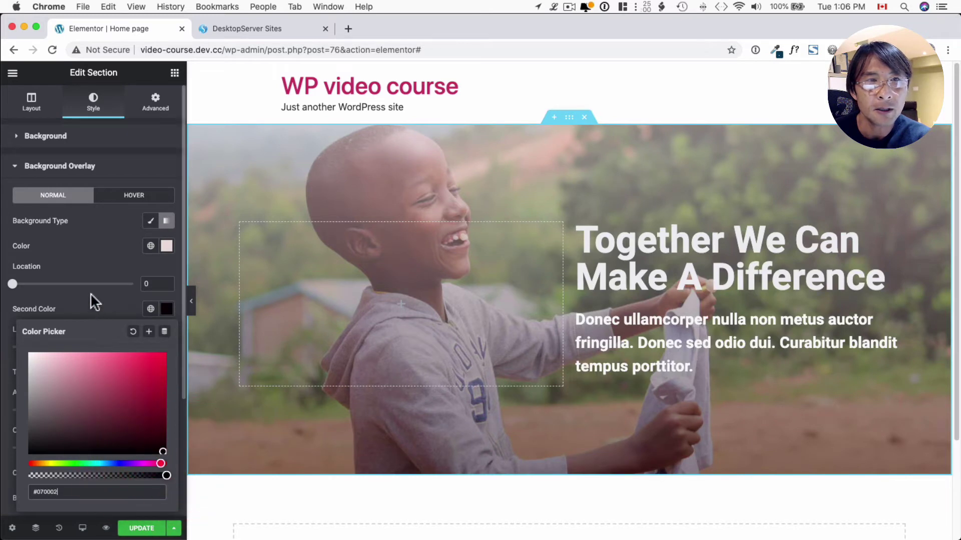
pyautogui.click(85, 290)
# Step: Set the first colour's location to about 26, keep the Linear type, and set the overlay's angle to 170 and opacity to about 0.69
pyautogui.moveTo(13, 284); pyautogui.dragTo(45, 285)
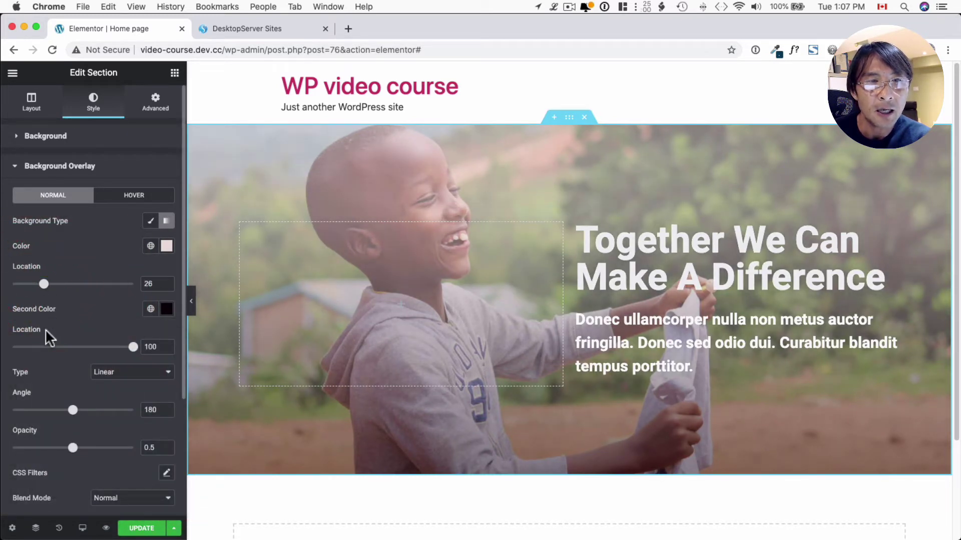
pyautogui.click(123, 383)
pyautogui.click(112, 368)
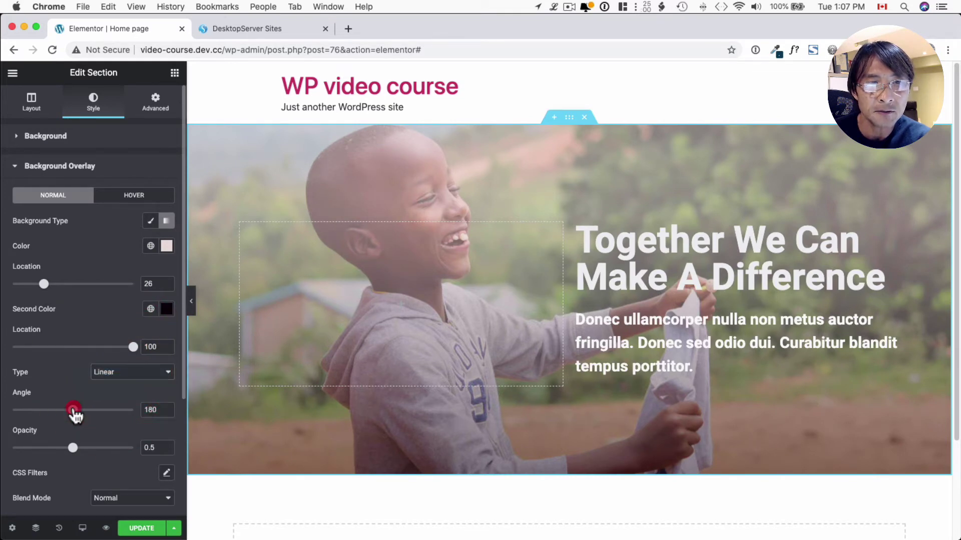
pyautogui.moveTo(75, 414)
pyautogui.mouseDown()
pyautogui.moveTo(86, 414)
pyautogui.moveTo(74, 415)
pyautogui.mouseUp()
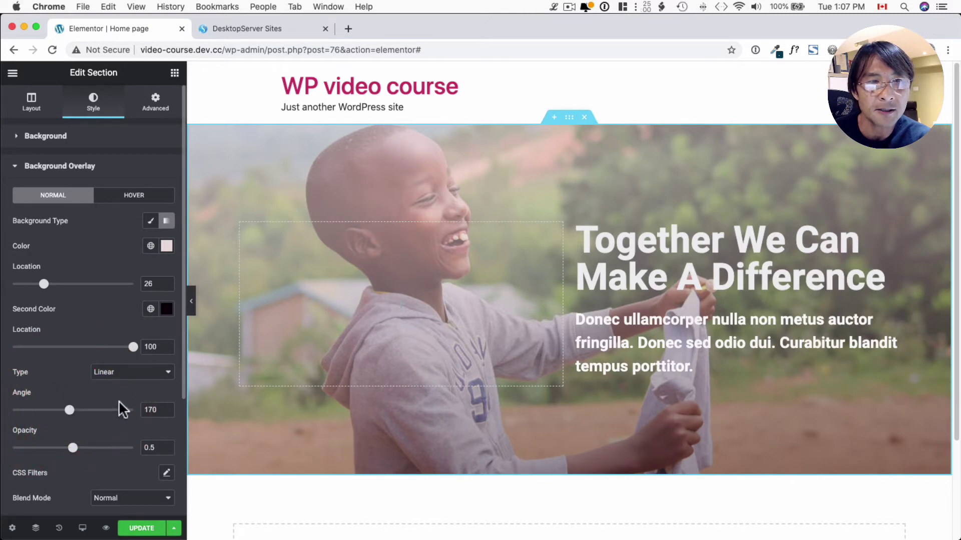
pyautogui.moveTo(73, 453); pyautogui.dragTo(96, 458)
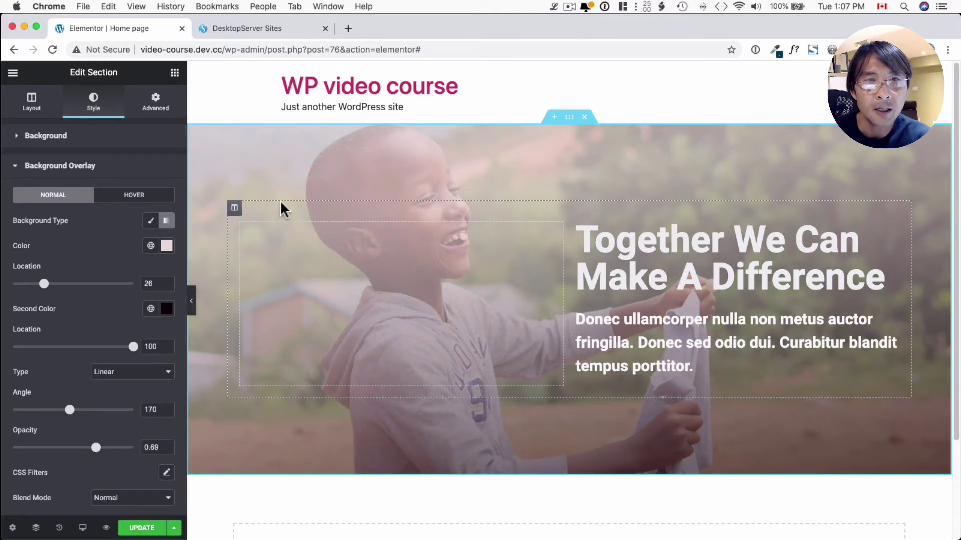
# Step: Make the overlay's first colour almost transparent, about #ECDDDD1A, and keep the second colour fully opaque
pyautogui.click(169, 253)
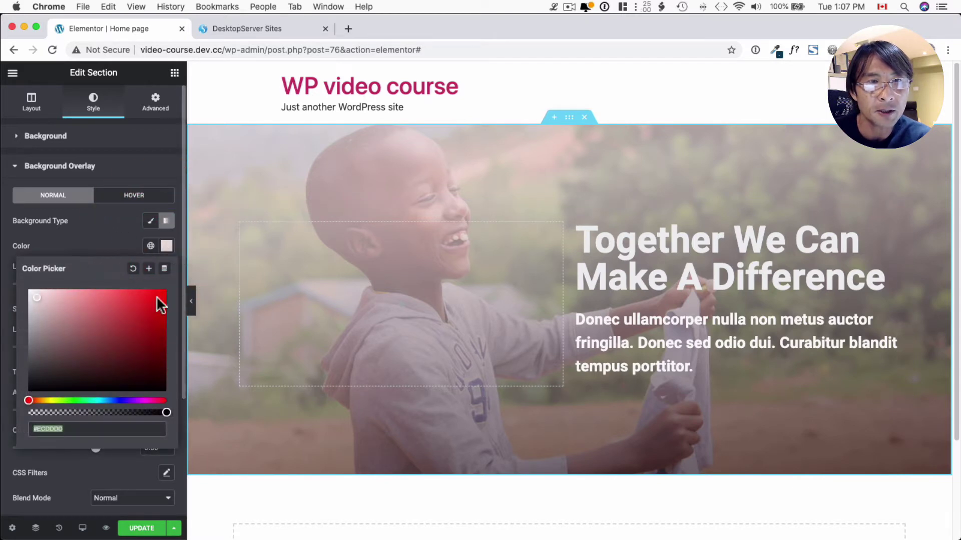
pyautogui.moveTo(167, 412); pyautogui.dragTo(41, 412)
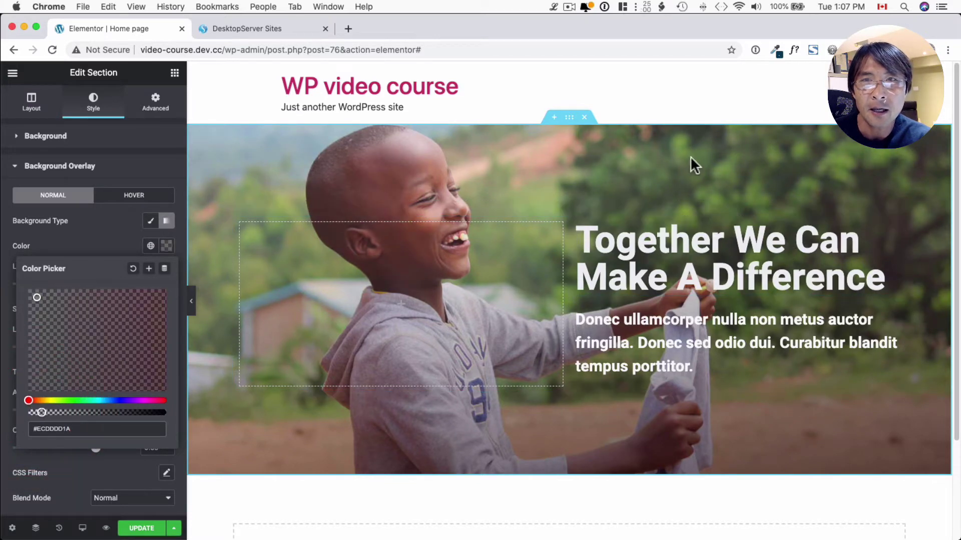
pyautogui.click(65, 186)
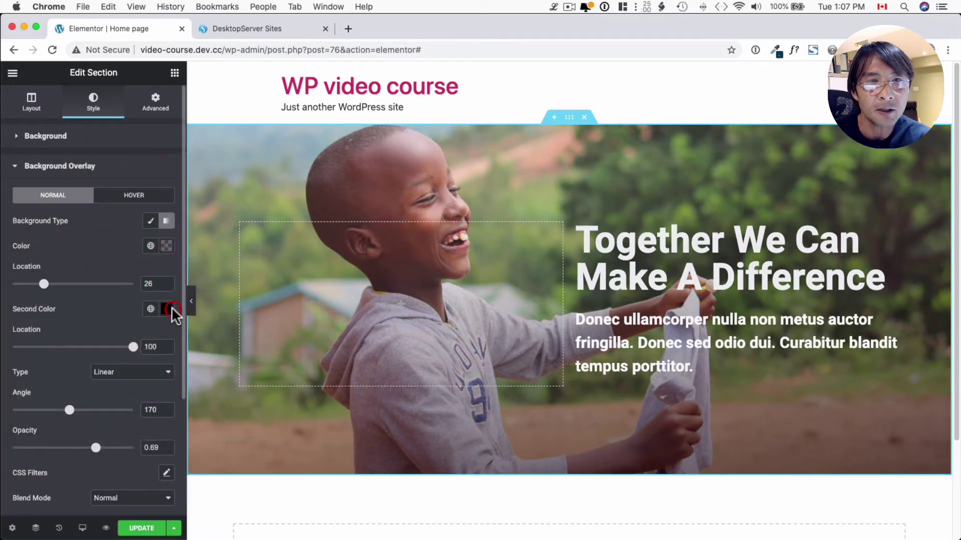
pyautogui.click(167, 309)
pyautogui.click(167, 476)
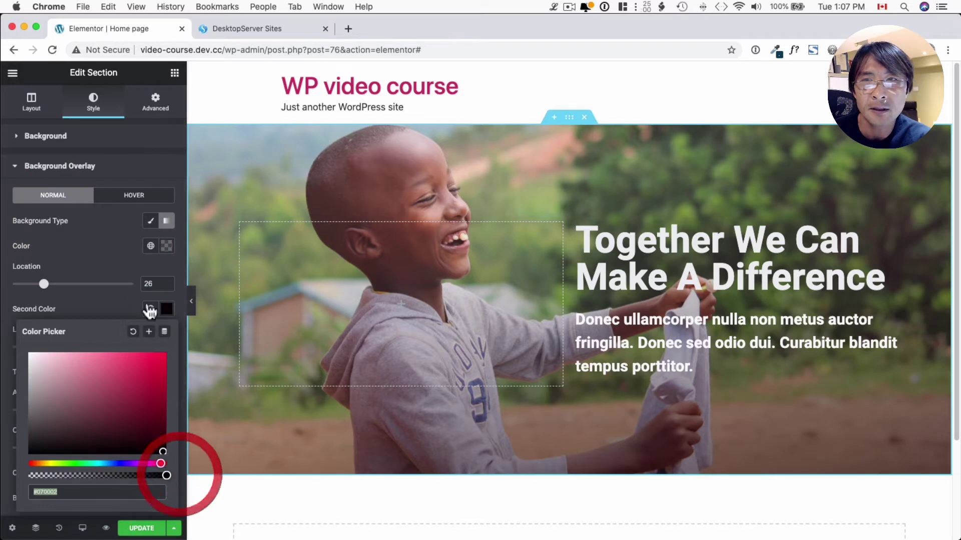
pyautogui.click(30, 269)
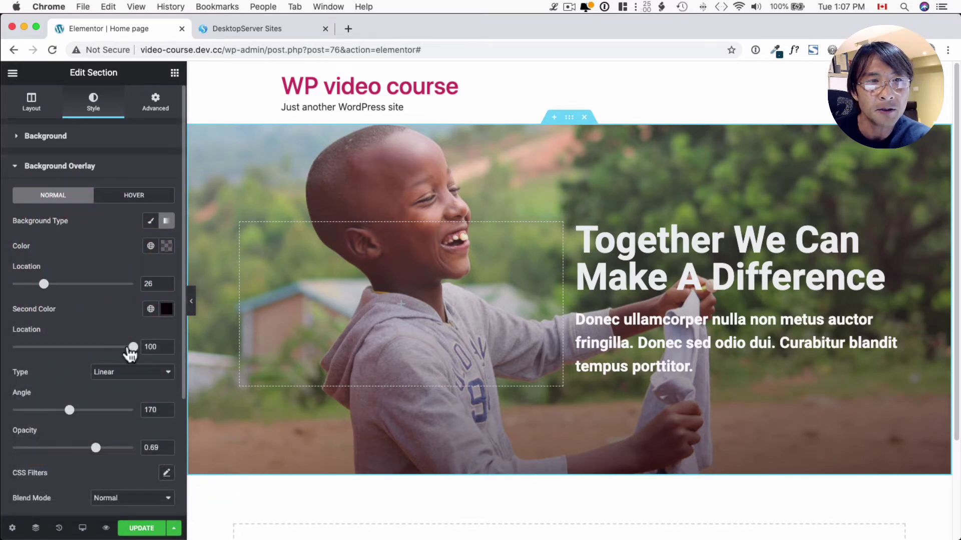
# Step: Adjust the overlay gradient to a second colour location of about 61, an angle of 120 and an opacity of about 0.53
pyautogui.moveTo(129, 352); pyautogui.dragTo(102, 352)
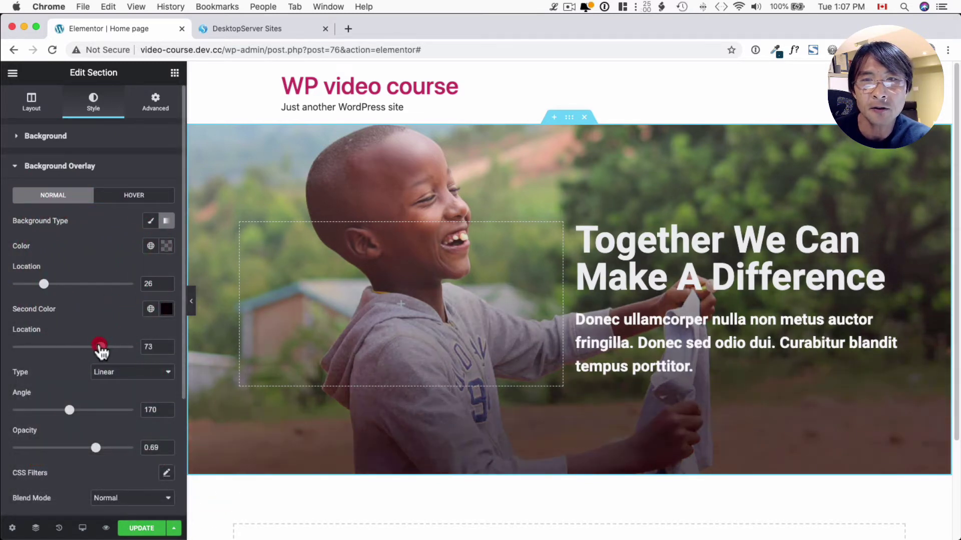
pyautogui.moveTo(69, 410); pyautogui.dragTo(59, 410)
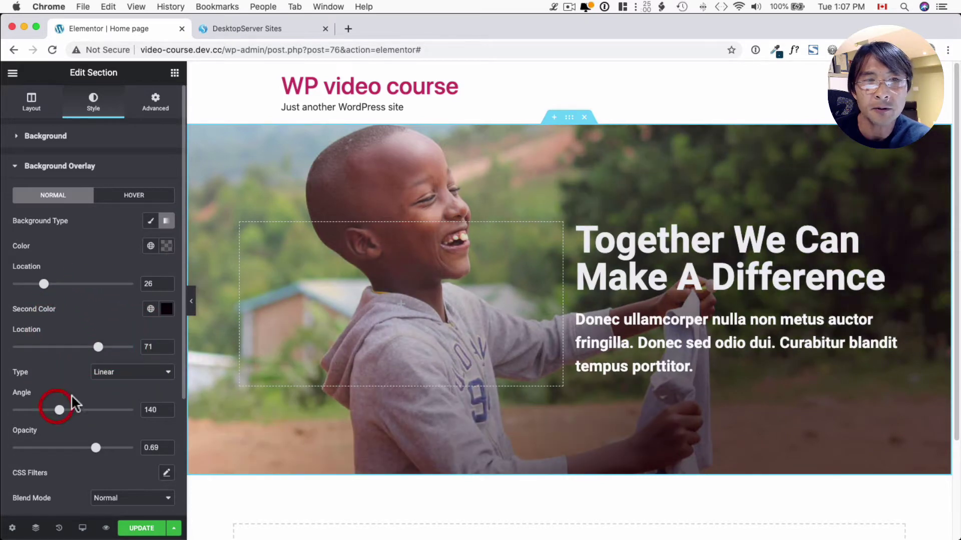
pyautogui.moveTo(98, 347); pyautogui.dragTo(86, 347)
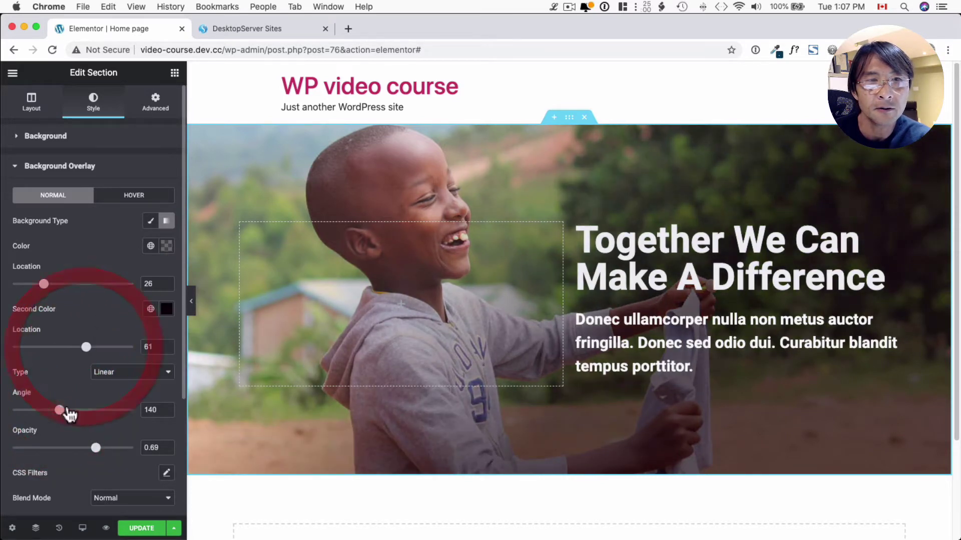
pyautogui.moveTo(59, 410); pyautogui.dragTo(52, 411)
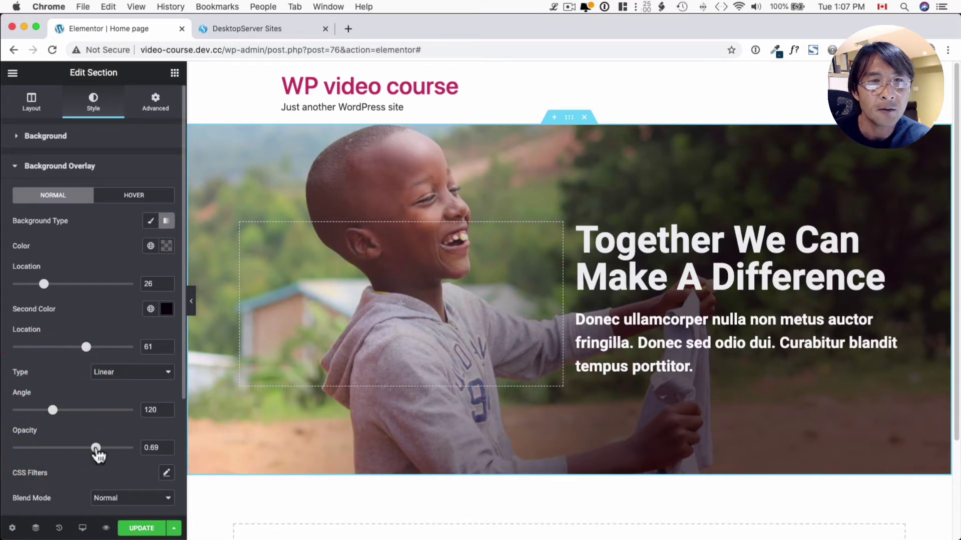
pyautogui.moveTo(96, 450); pyautogui.dragTo(77, 449)
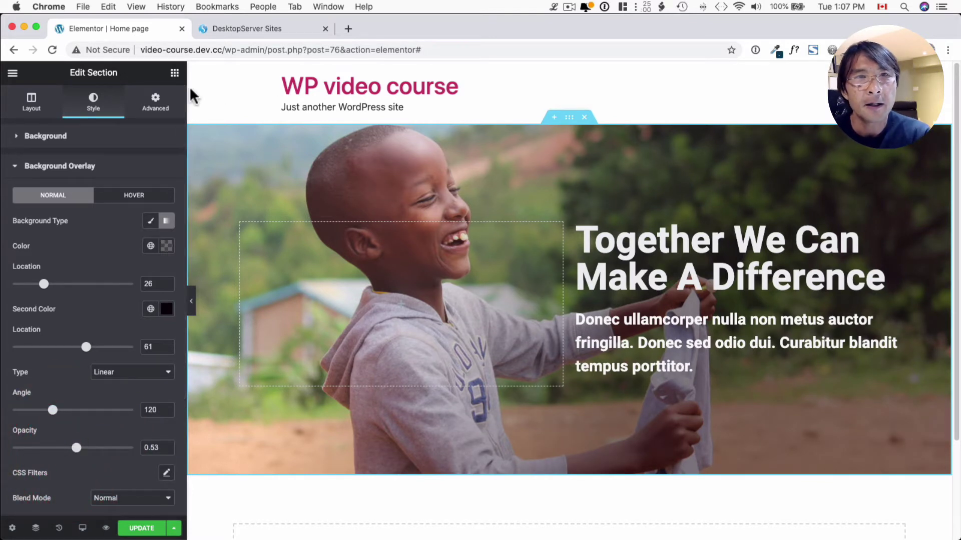
# Step: Add a Button widget below the hero paragraph in the same column and select it for editing
pyautogui.click(173, 75)
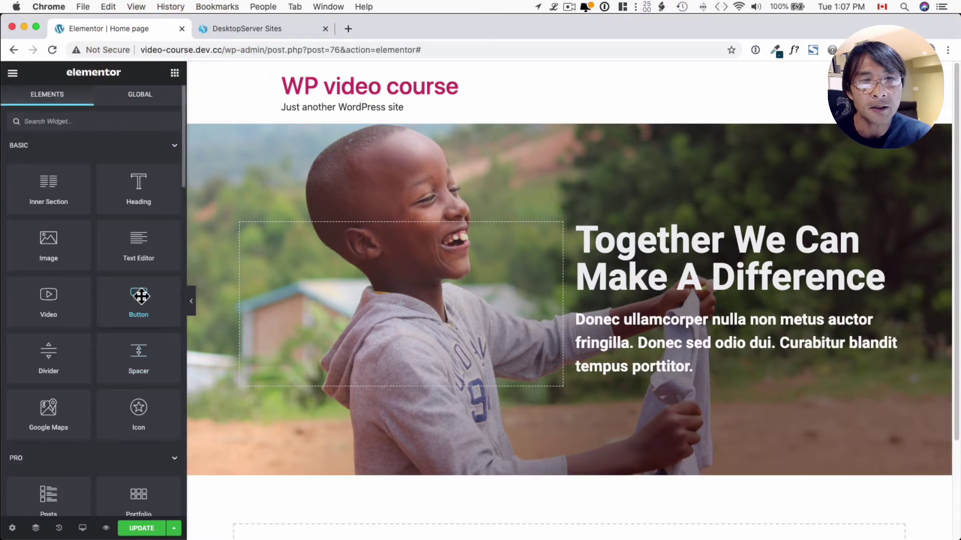
pyautogui.moveTo(141, 296); pyautogui.dragTo(540, 386)
pyautogui.moveTo(600, 370); pyautogui.dragTo(608, 370)
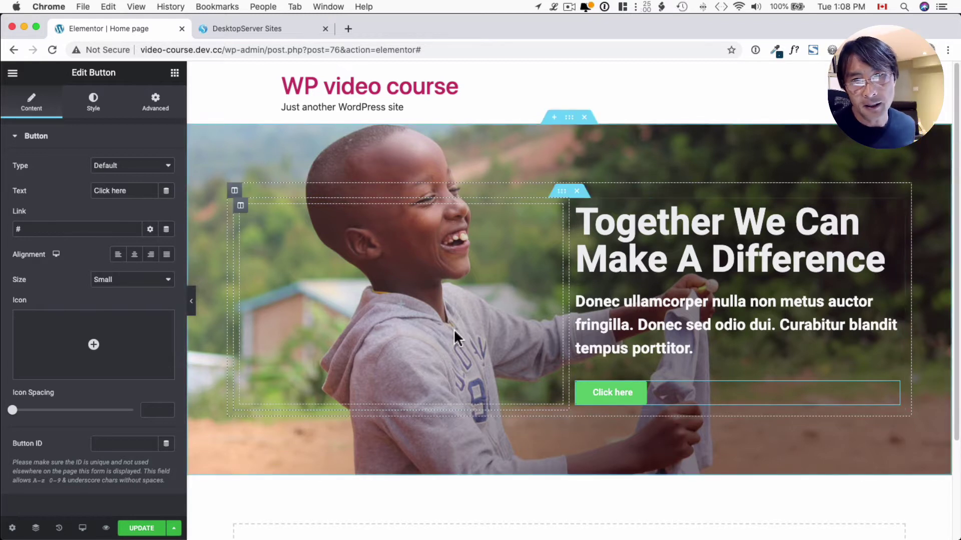
pyautogui.click(690, 404)
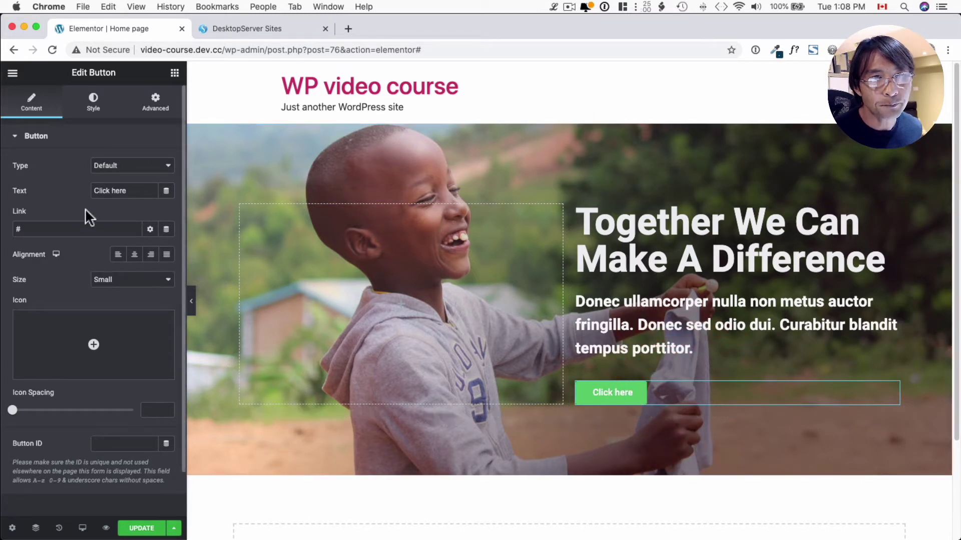
# Step: Change the new button's text to "Support" and its size to Extra Large
pyautogui.tripleClick(114, 190)
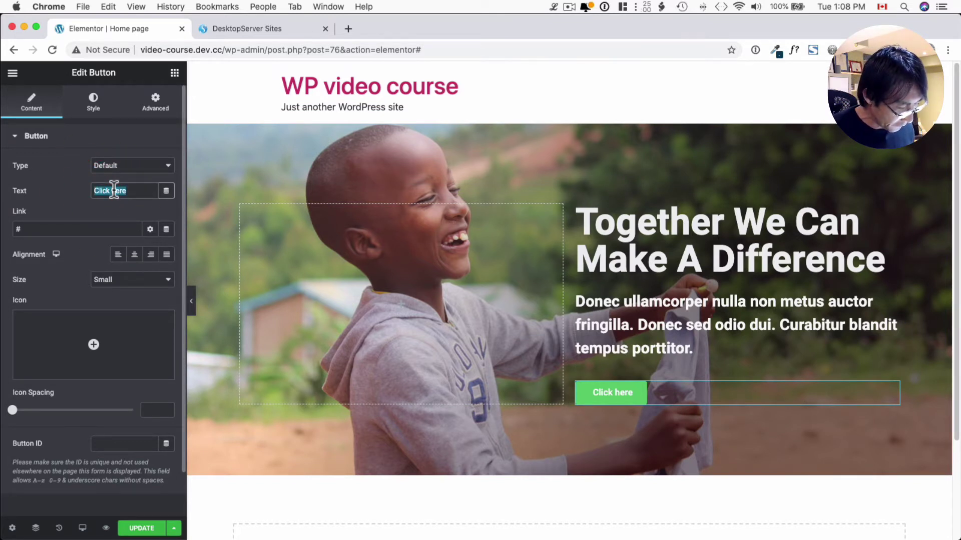
pyautogui.write('Support')
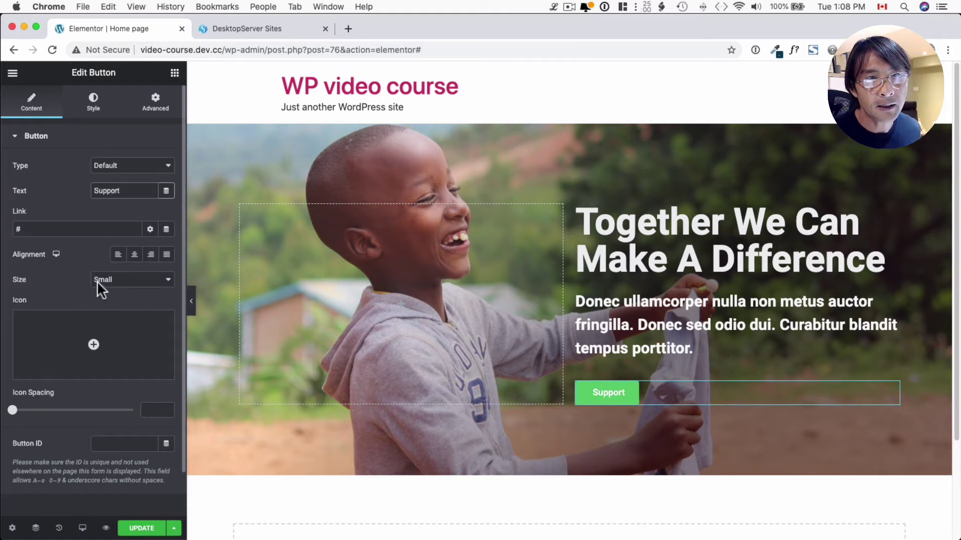
pyautogui.click(97, 281)
pyautogui.click(119, 306)
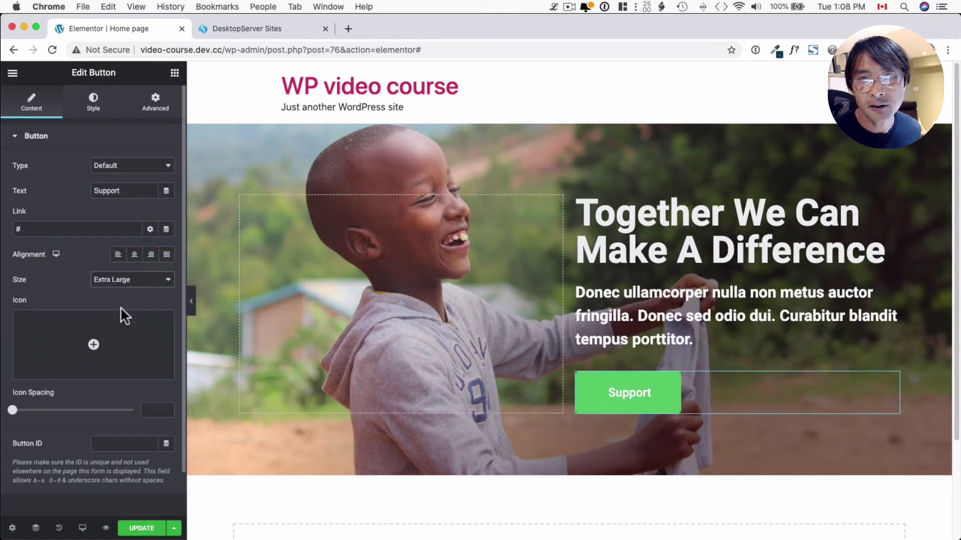
# Step: Find "heart" in the icon library, insert the hand-holding-heart icon into the Support button, and set its icon spacing to about 28
pyautogui.click(93, 342)
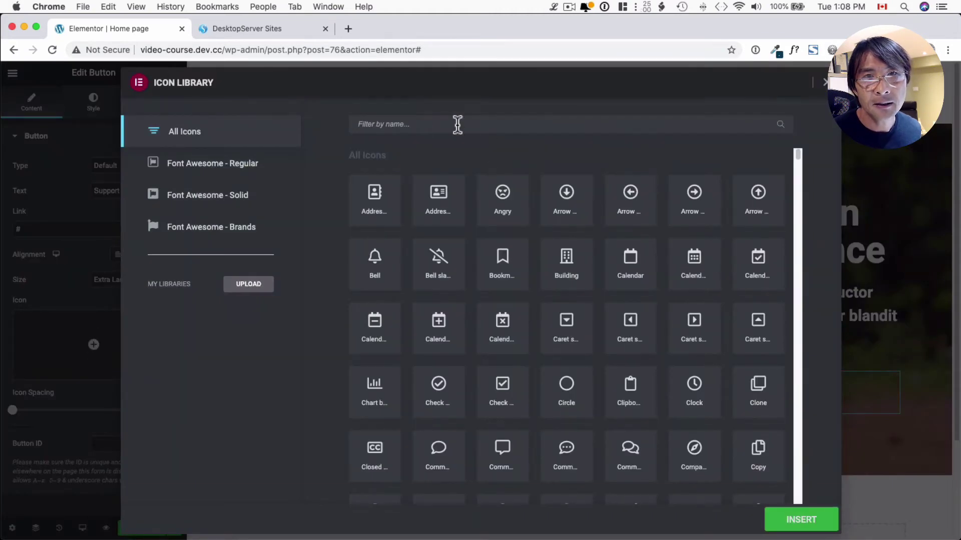
pyautogui.write('heart')
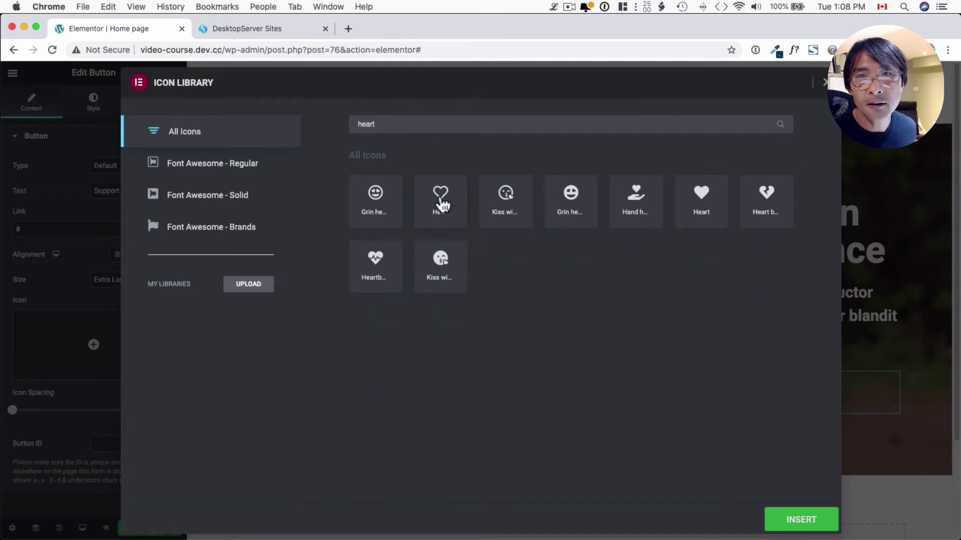
pyautogui.click(629, 207)
pyautogui.click(792, 518)
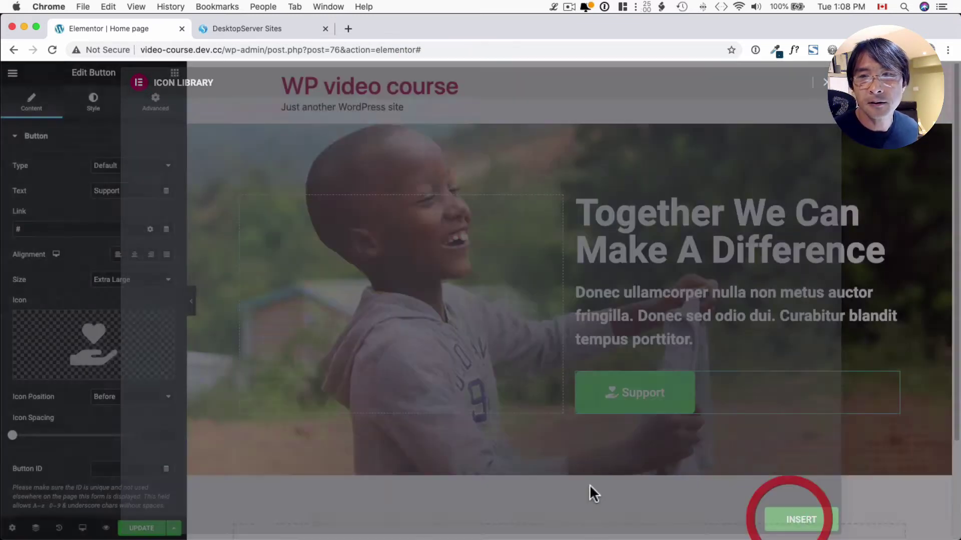
pyautogui.moveTo(13, 436); pyautogui.dragTo(79, 436)
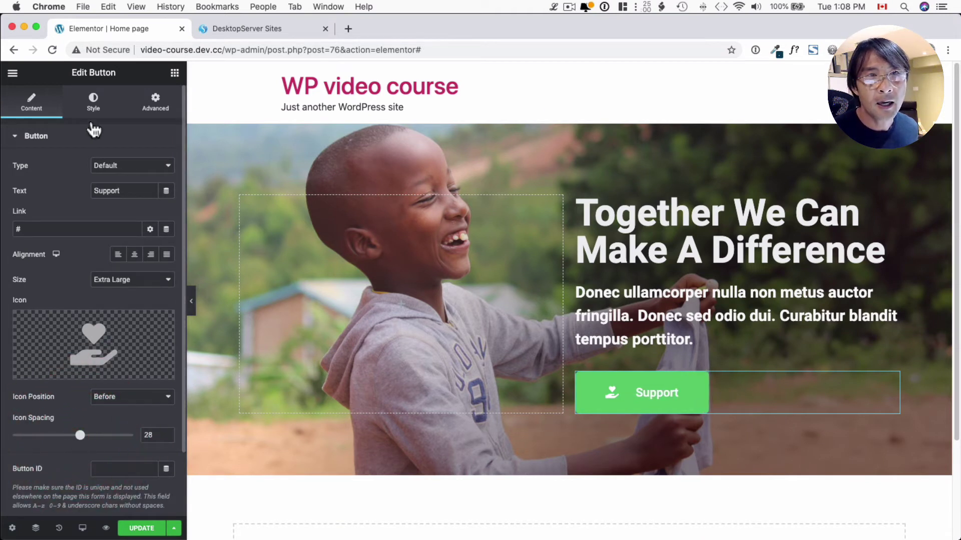
# Step: Change the Support button's background colour to the orange #E1A941
pyautogui.click(93, 99)
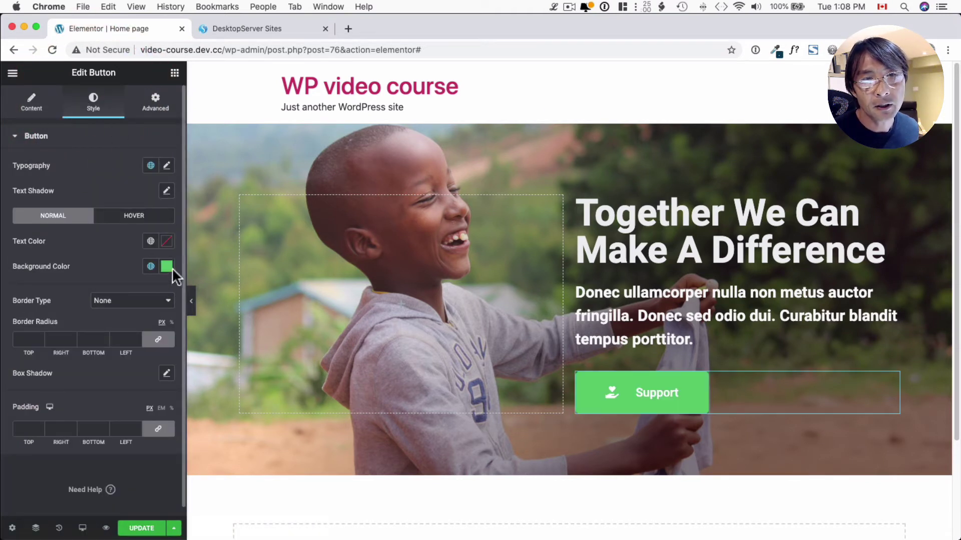
pyautogui.click(167, 266)
pyautogui.moveTo(149, 387)
pyautogui.mouseDown()
pyautogui.moveTo(144, 399)
pyautogui.moveTo(136, 388)
pyautogui.moveTo(159, 398)
pyautogui.mouseUp()
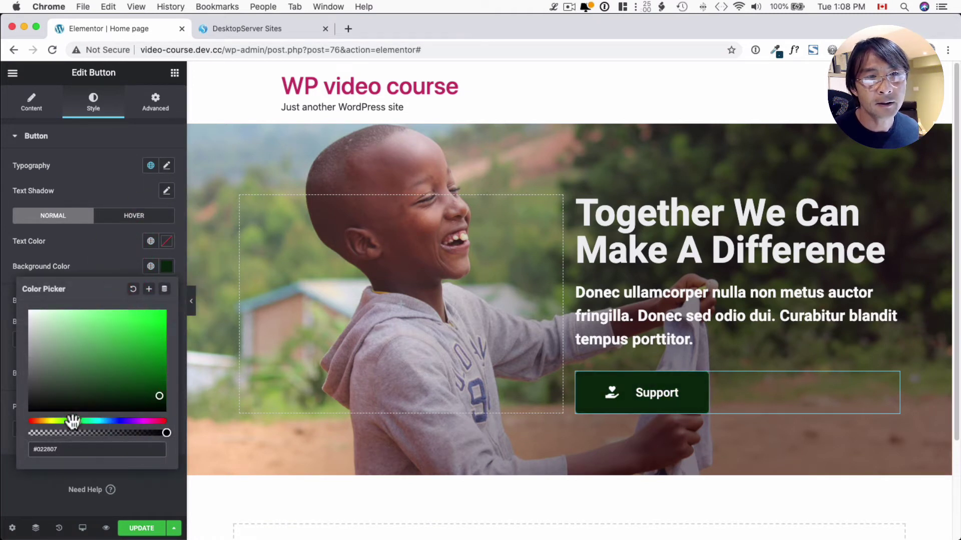
pyautogui.moveTo(78, 421); pyautogui.dragTo(43, 421)
pyautogui.moveTo(128, 334); pyautogui.dragTo(123, 324)
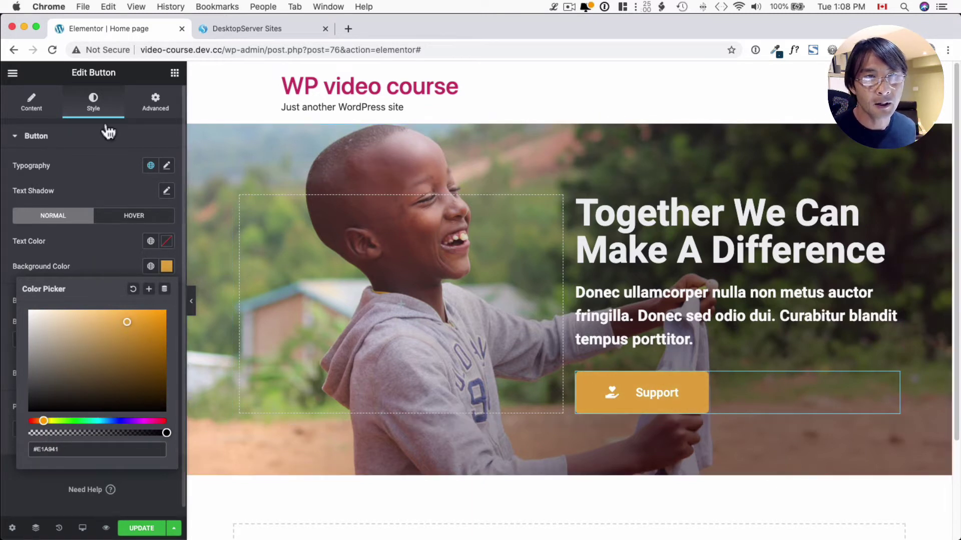
pyautogui.scroll(-2, 472, 317)
pyautogui.scroll(2, 471, 318)
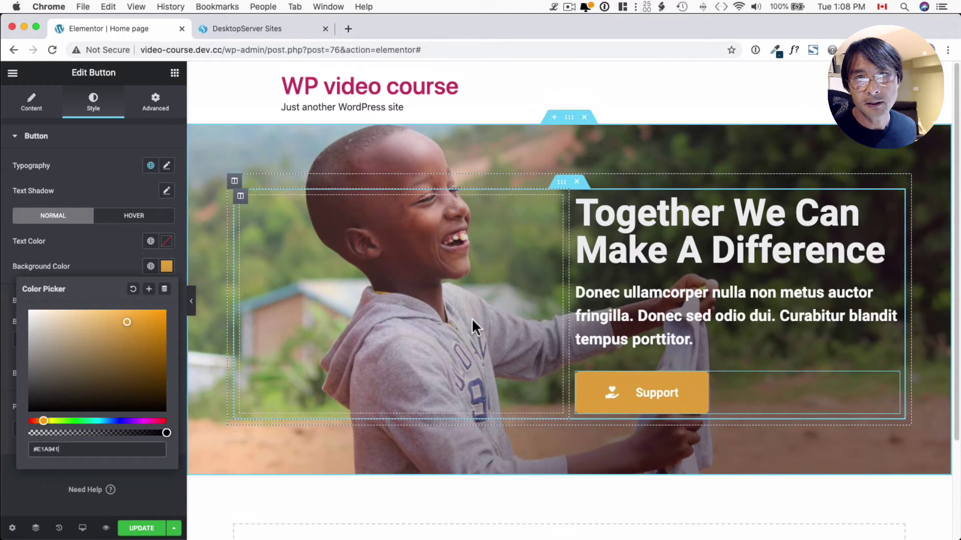
# Step: Add a new single-column section below the hero section
pyautogui.scroll(-3, 471, 320)
pyautogui.scroll(-1, 470, 325)
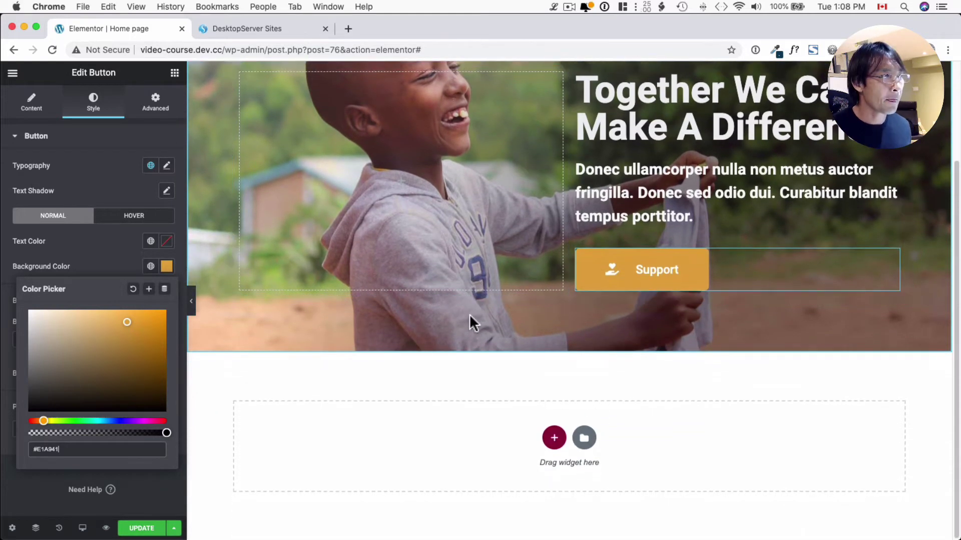
pyautogui.click(555, 439)
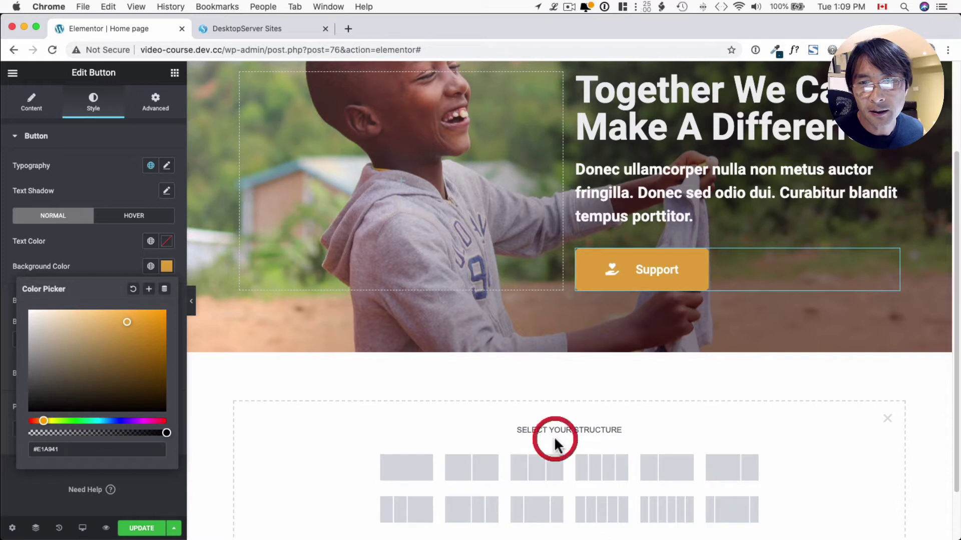
pyautogui.click(418, 479)
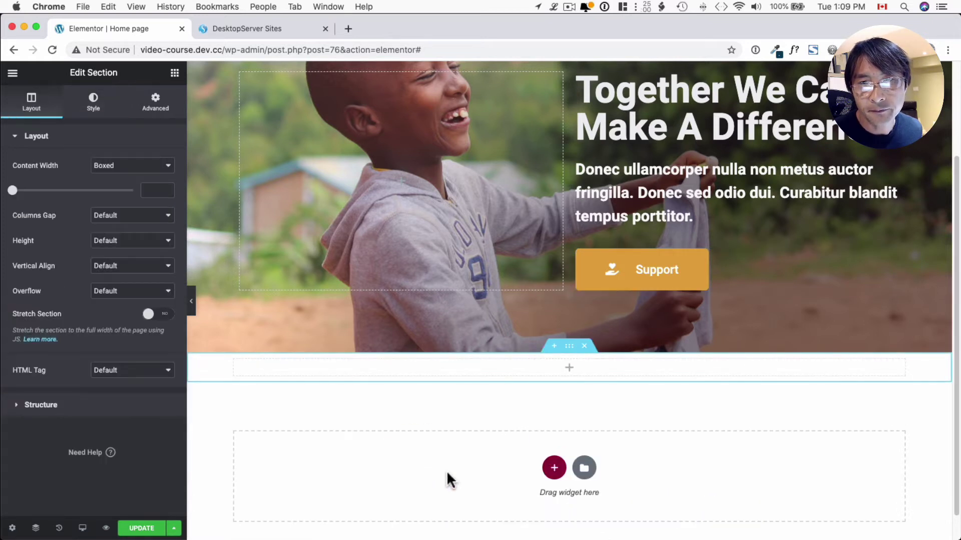
# Step: Place an Inner Section widget in the new section and add a third column to it
pyautogui.click(175, 74)
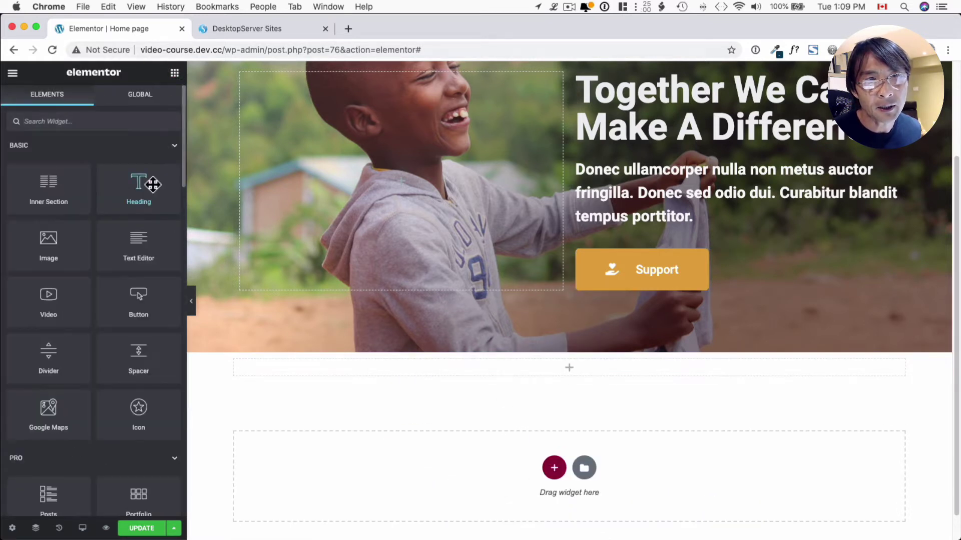
pyautogui.moveTo(45, 193); pyautogui.dragTo(562, 370)
pyautogui.rightClick(460, 382)
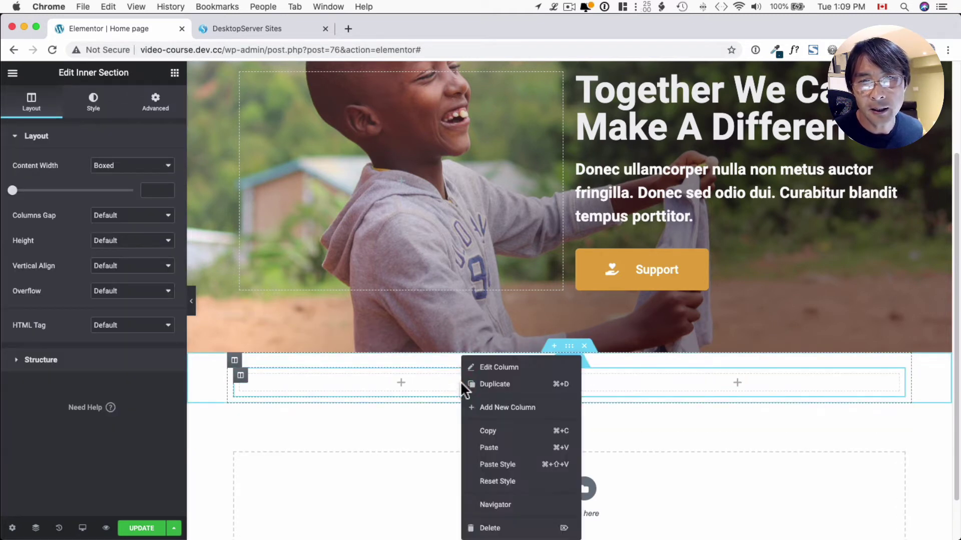
pyautogui.click(500, 410)
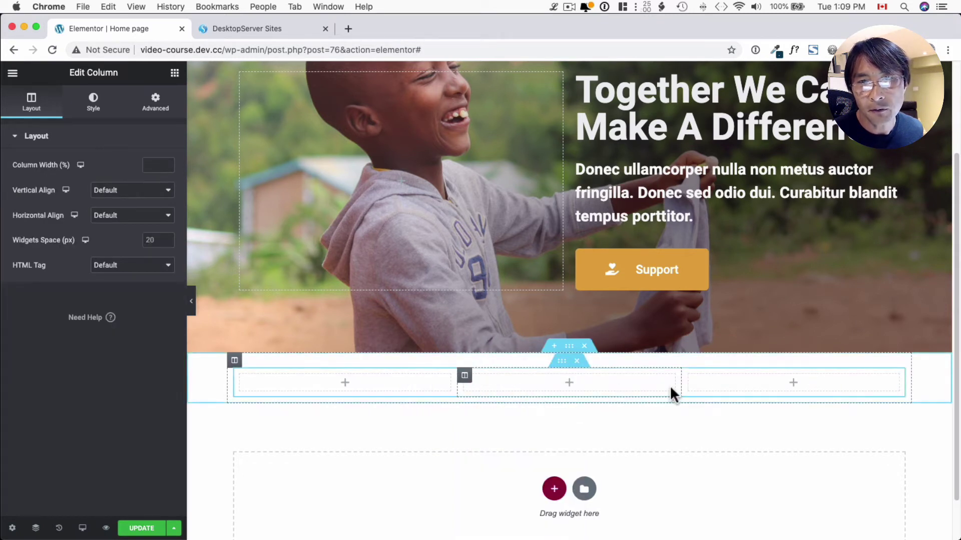
# Step: Add an Image widget to the first column of the three-column inner section
pyautogui.click(175, 73)
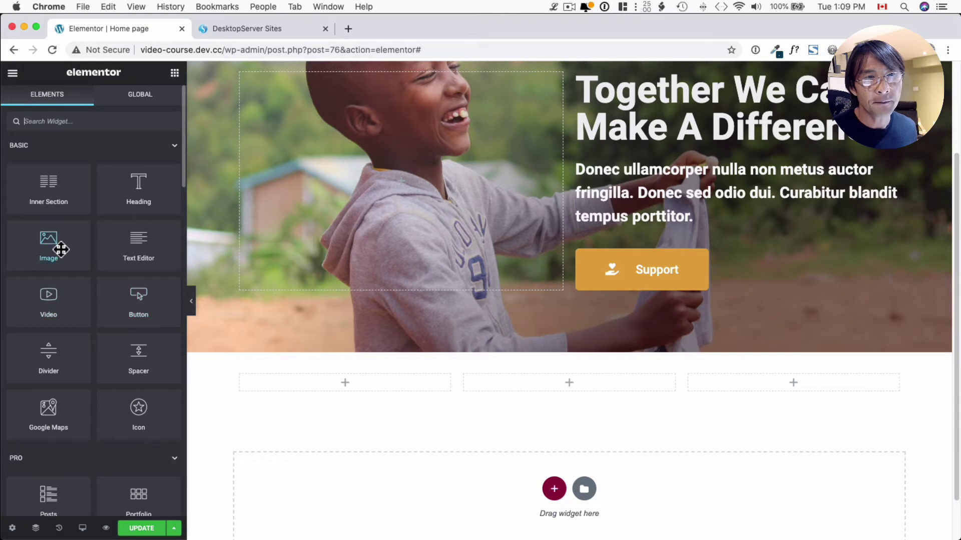
pyautogui.scroll(-5, 59, 254)
pyautogui.scroll(5, 62, 255)
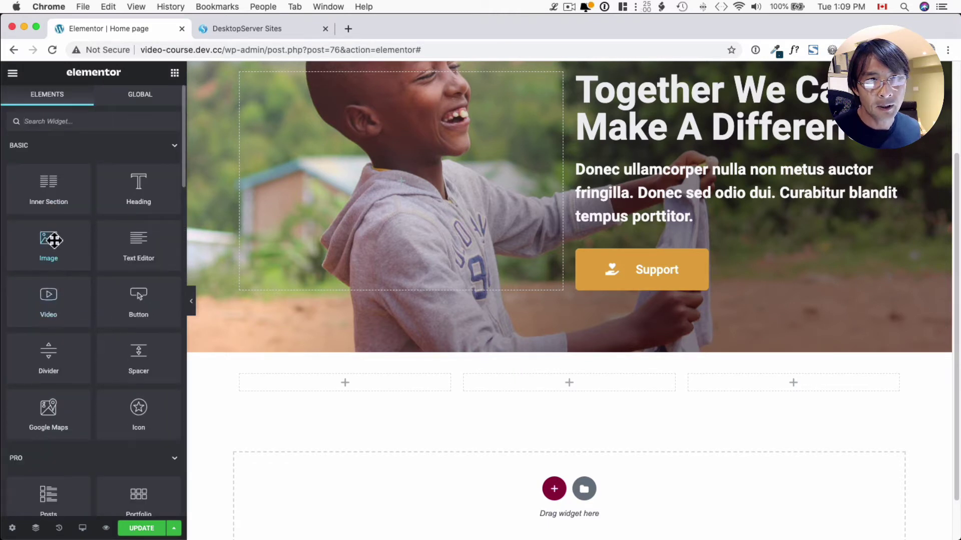
pyautogui.moveTo(54, 241); pyautogui.dragTo(343, 383)
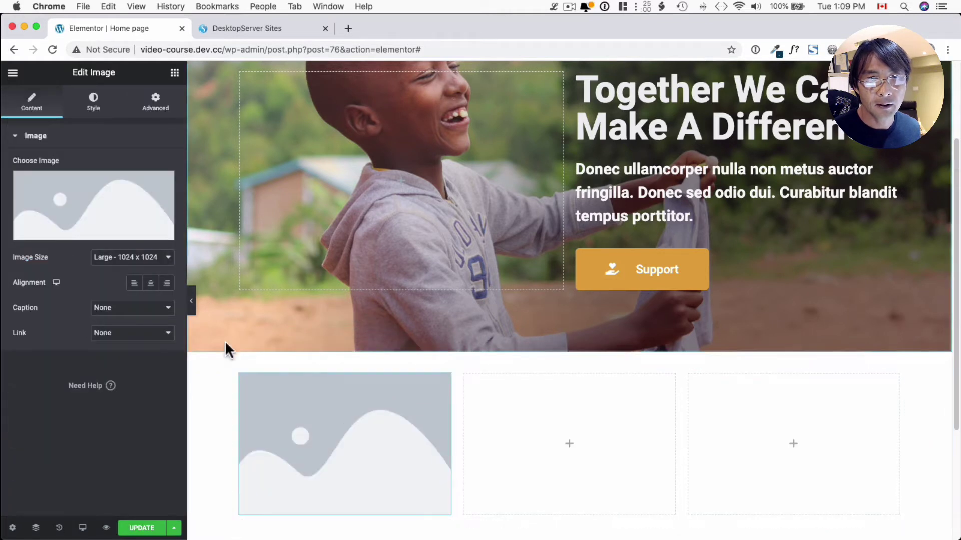
# Step: Insert the hands-holding-book icon icon05-free-img.png from the media library into the image widget
pyautogui.scroll(-3, 224, 341)
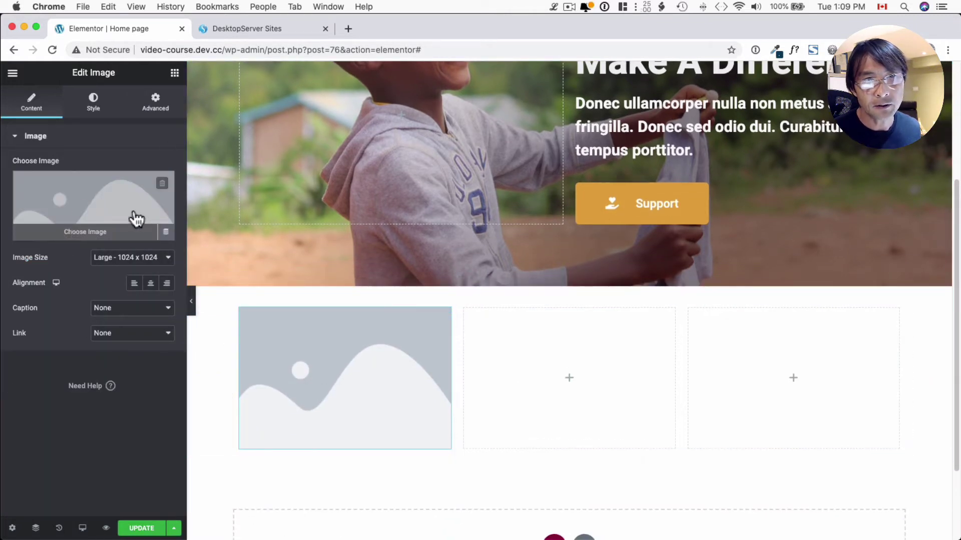
pyautogui.click(93, 207)
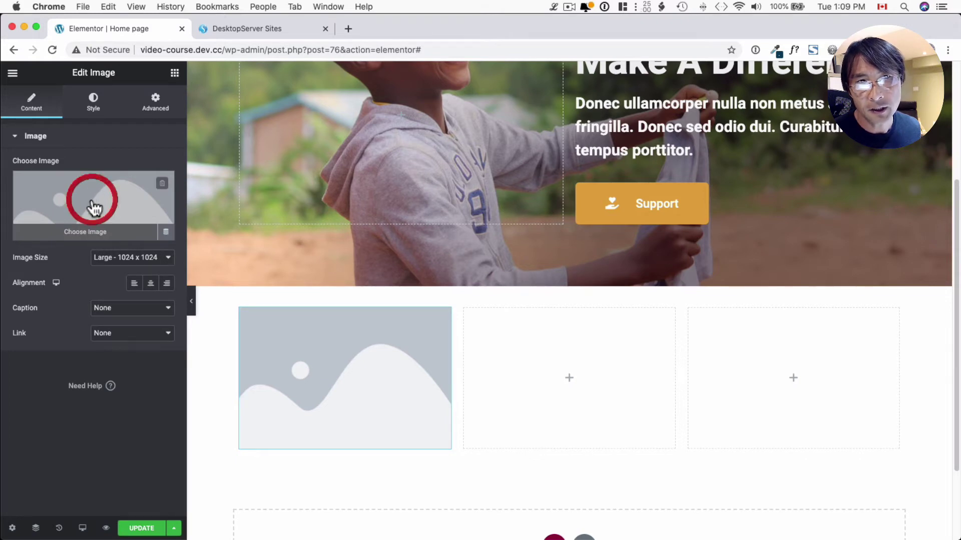
pyautogui.scroll(-5, 303, 259)
pyautogui.scroll(-5, 302, 259)
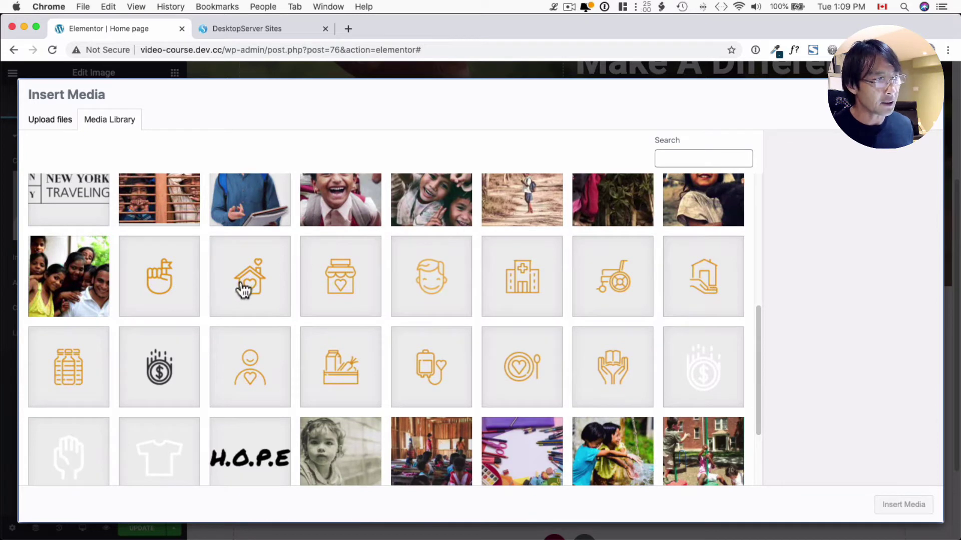
pyautogui.click(610, 371)
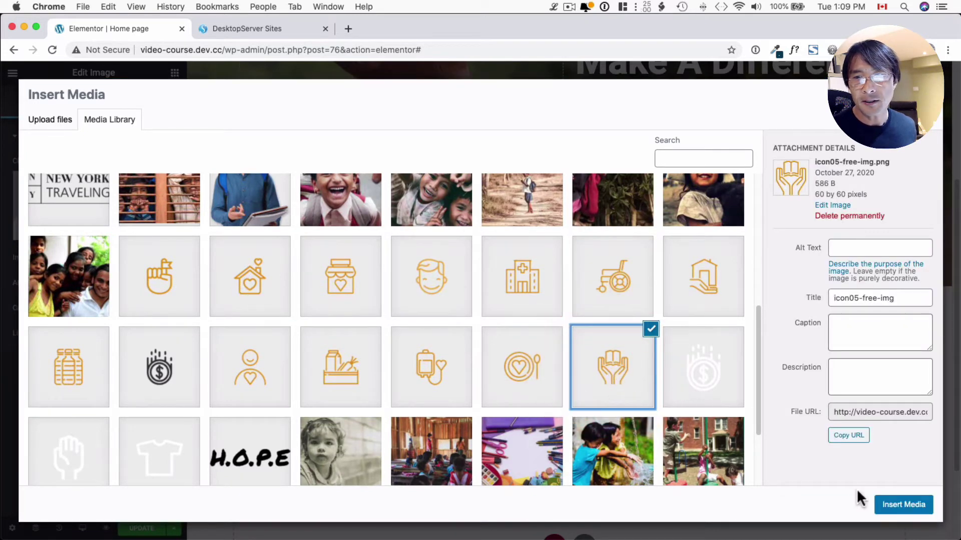
pyautogui.click(904, 504)
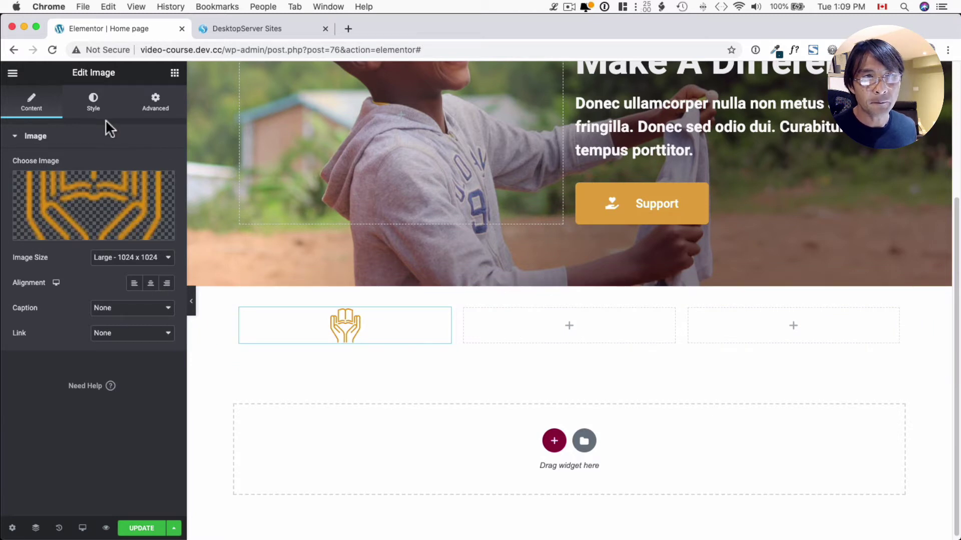
# Step: Add a Text Editor widget with the default placeholder text below the icon in the first column
pyautogui.click(175, 75)
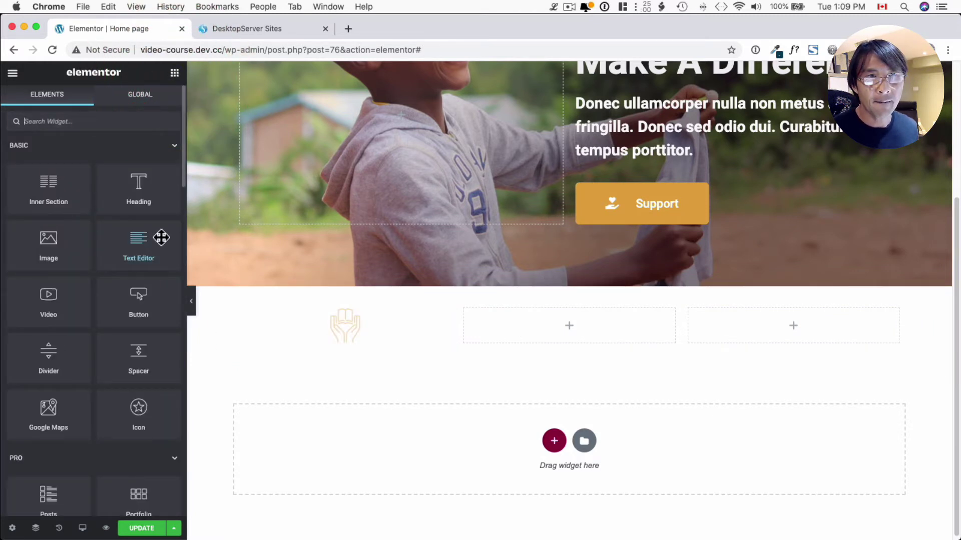
pyautogui.moveTo(146, 251); pyautogui.dragTo(330, 348)
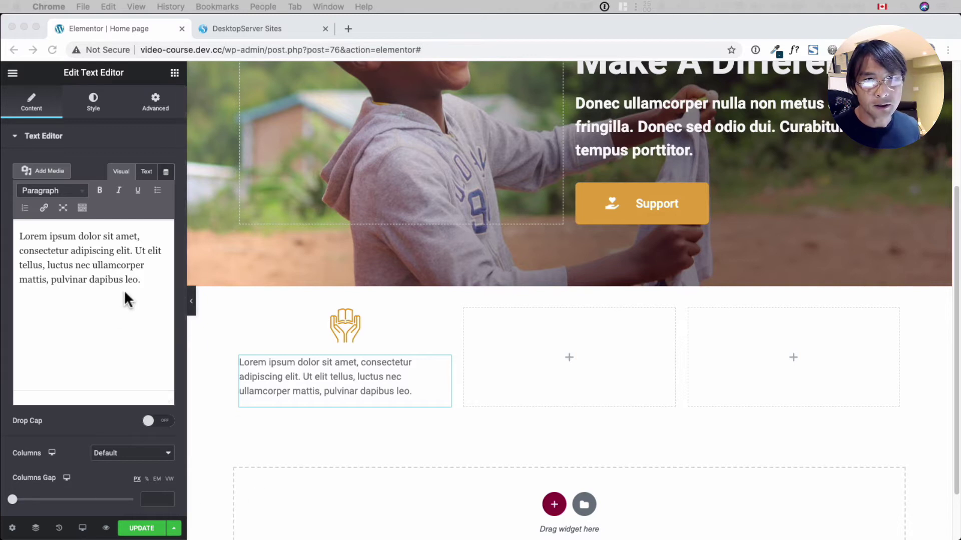
pyautogui.click(285, 376)
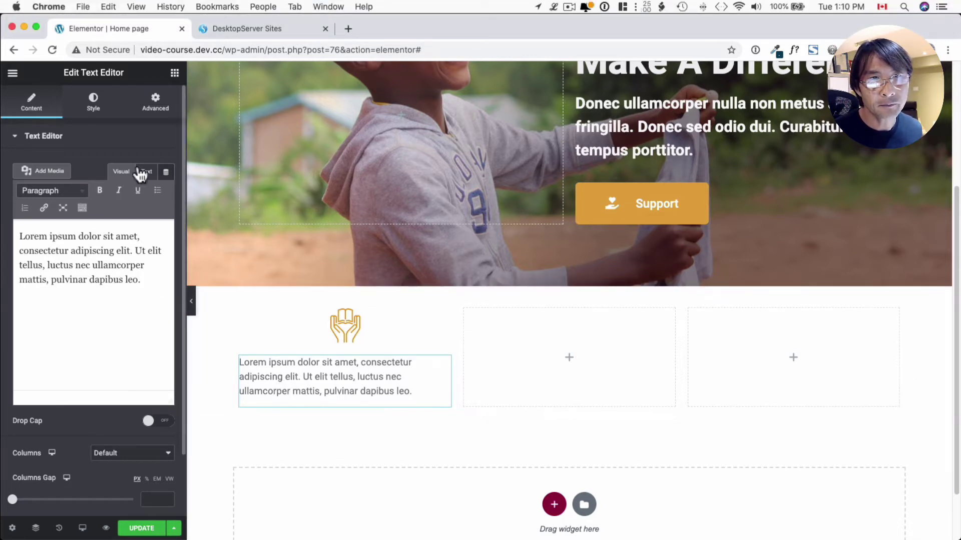
pyautogui.click(109, 145)
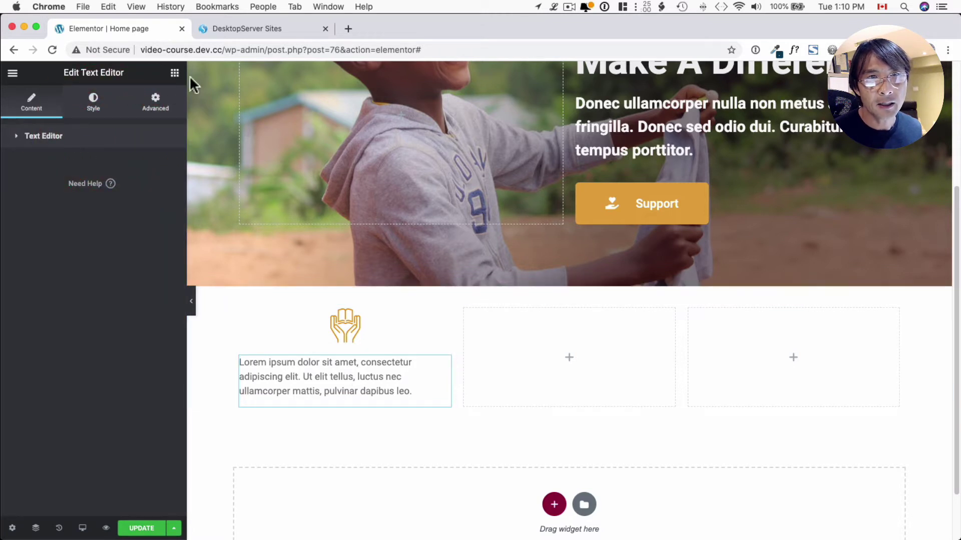
# Step: Add a Heading widget between the icon and the paragraph, and set its title to "Charity For Education"
pyautogui.click(176, 73)
pyautogui.moveTo(138, 185); pyautogui.dragTo(345, 349)
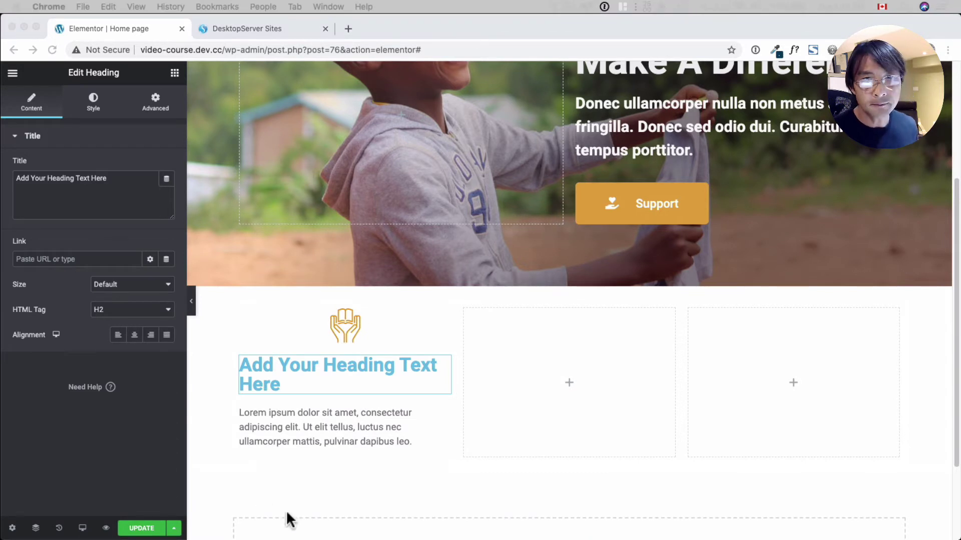
pyautogui.click(327, 382)
pyautogui.tripleClick(125, 182)
pyautogui.write('Charity For Education')
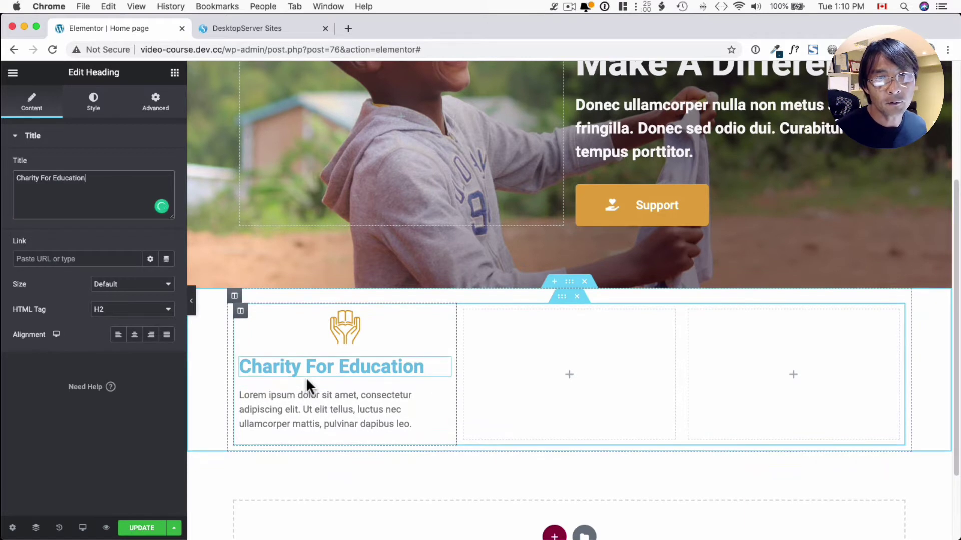
# Step: Change the "Charity For Education" heading's text colour to the near-black #00070A
pyautogui.click(174, 73)
pyautogui.click(348, 365)
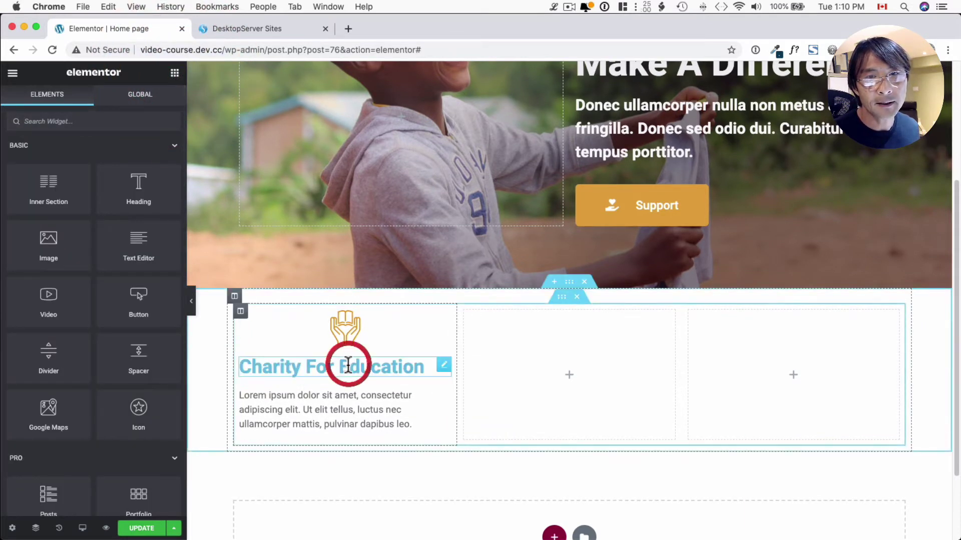
pyautogui.click(93, 100)
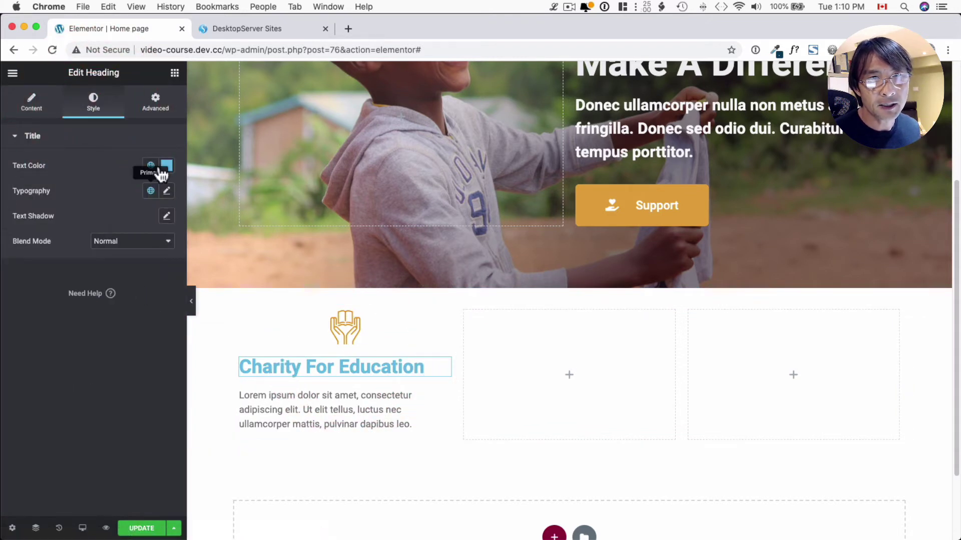
pyautogui.click(163, 173)
pyautogui.moveTo(105, 309); pyautogui.dragTo(164, 307)
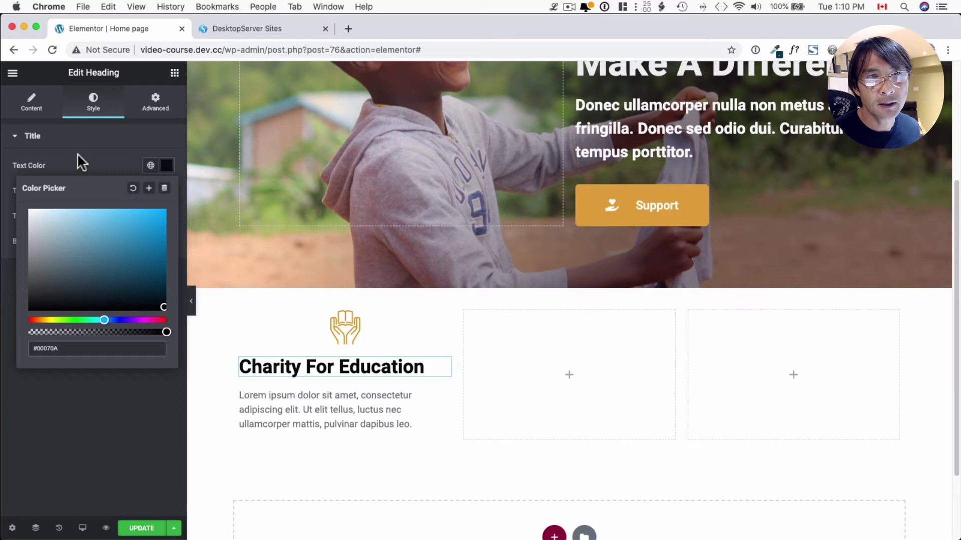
pyautogui.click(134, 146)
pyautogui.click(102, 146)
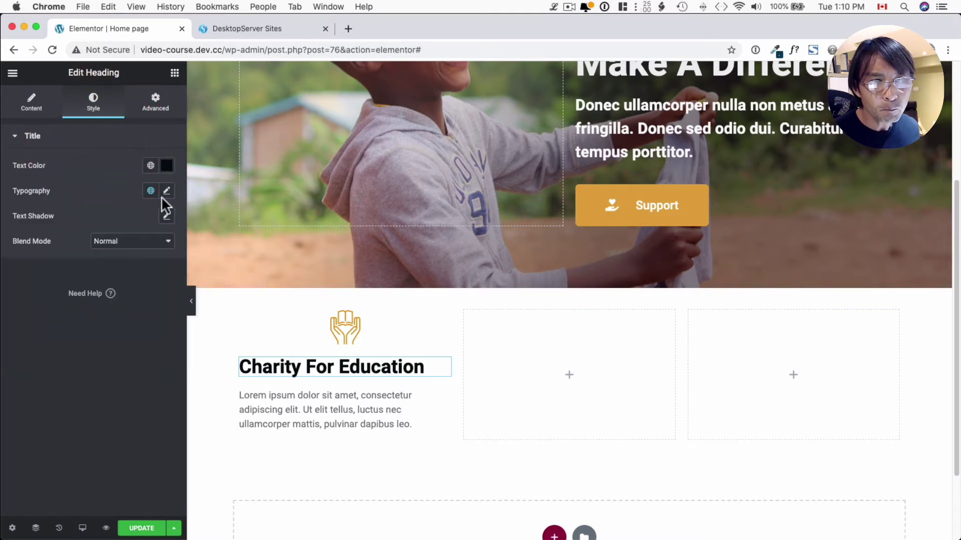
# Step: Set the "Charity For Education" heading's HTML tag to H3 and centre the heading
pyautogui.click(167, 192)
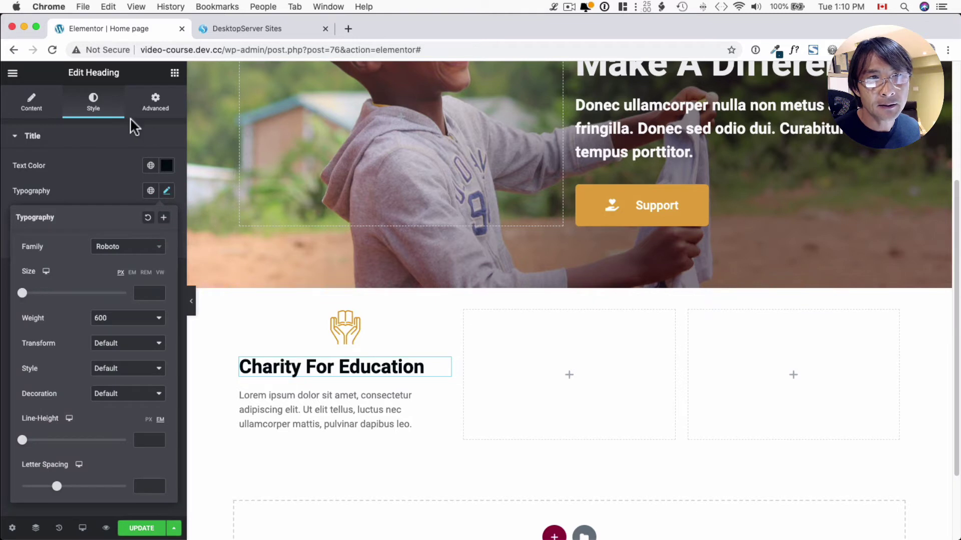
pyautogui.click(34, 105)
pyautogui.click(123, 310)
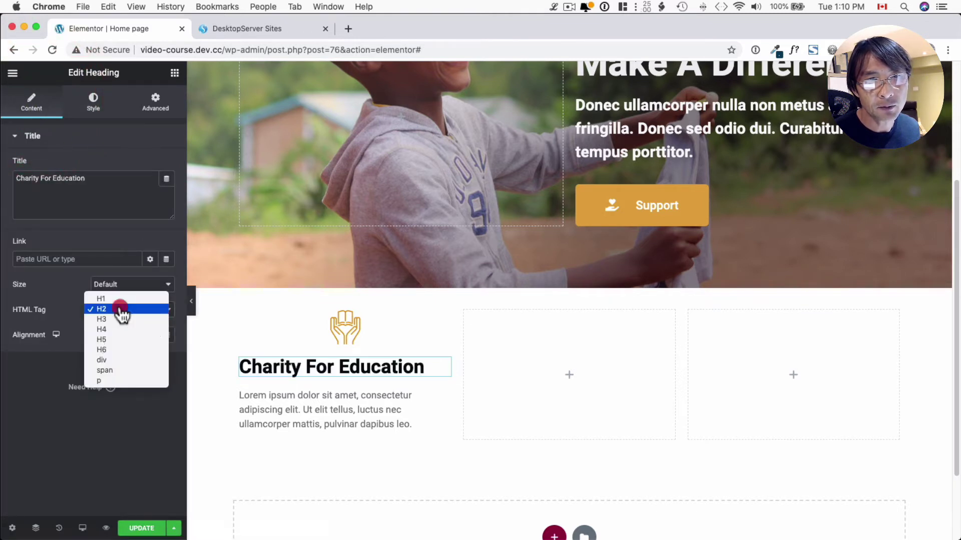
pyautogui.click(127, 331)
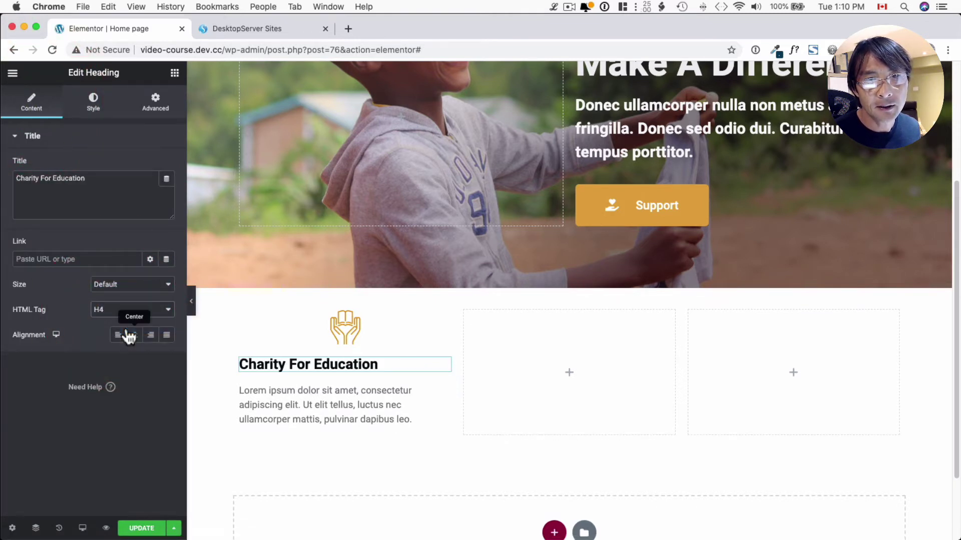
pyautogui.click(169, 310)
pyautogui.click(142, 301)
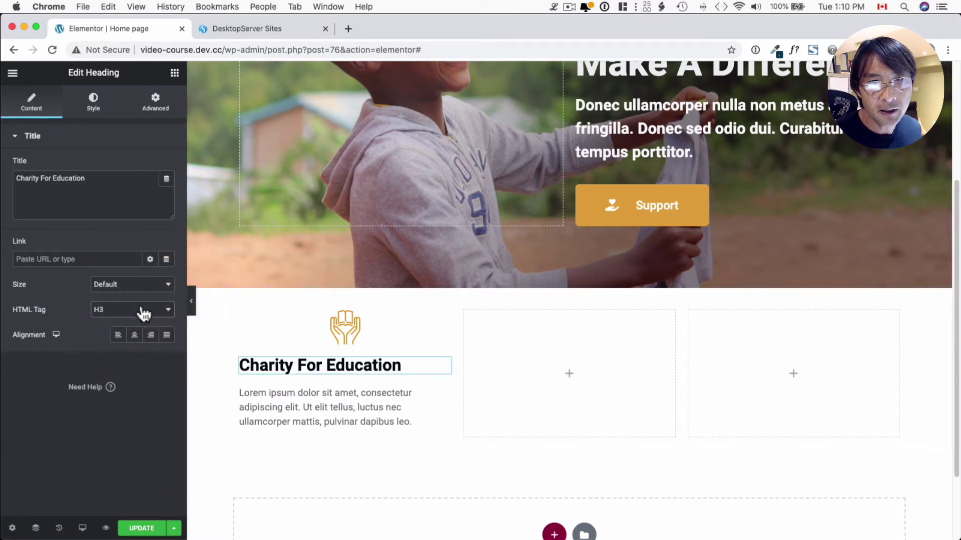
pyautogui.click(134, 335)
# Step: Centre the paragraph under the "Charity For Education" heading and set its text colour to the dark #1A1717
pyautogui.click(282, 400)
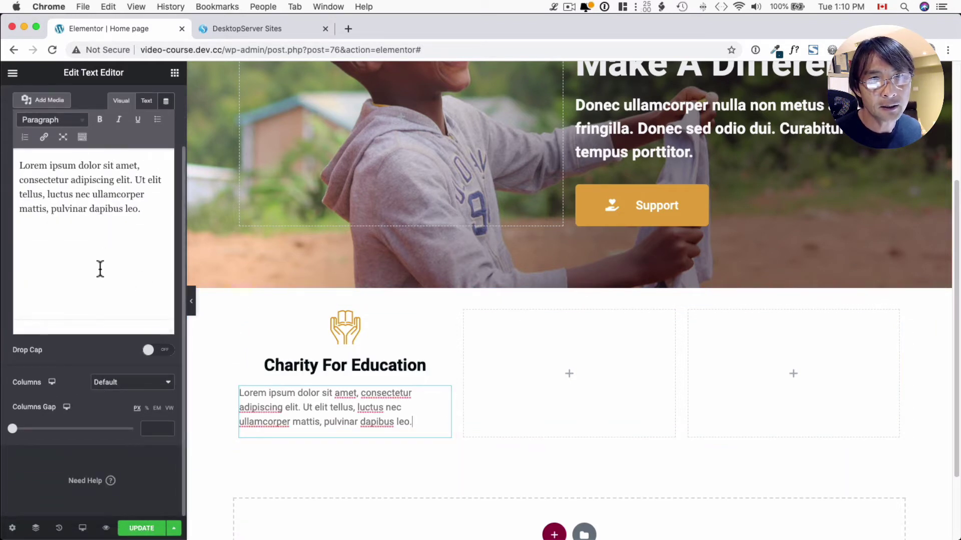
pyautogui.click(94, 103)
pyautogui.click(136, 165)
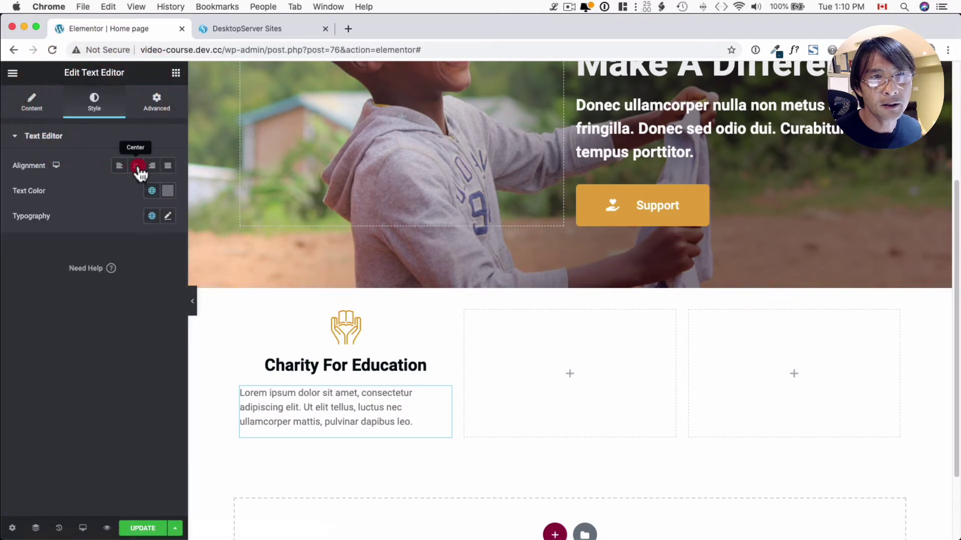
pyautogui.click(167, 192)
pyautogui.click(85, 334)
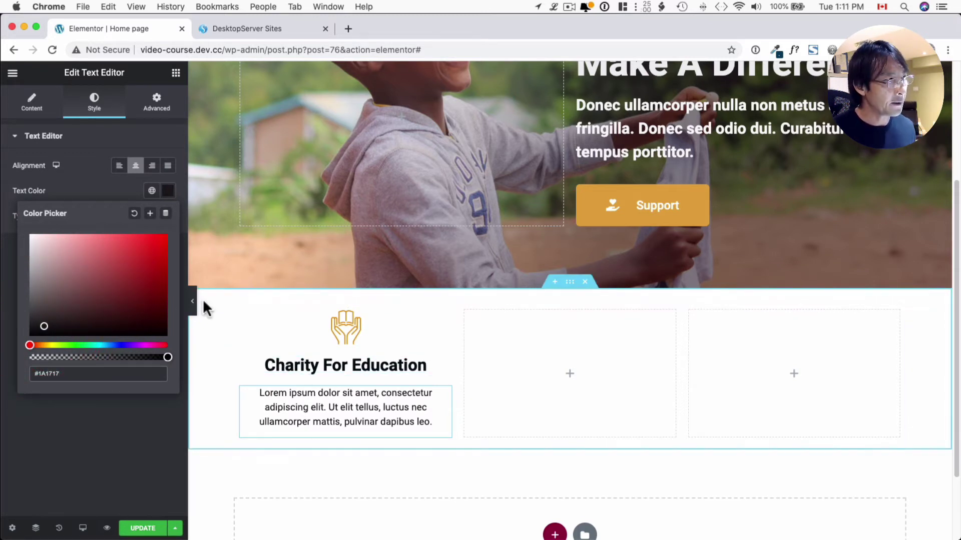
# Step: Set the width of the book-and-hands icon in the first column to 20%
pyautogui.click(358, 328)
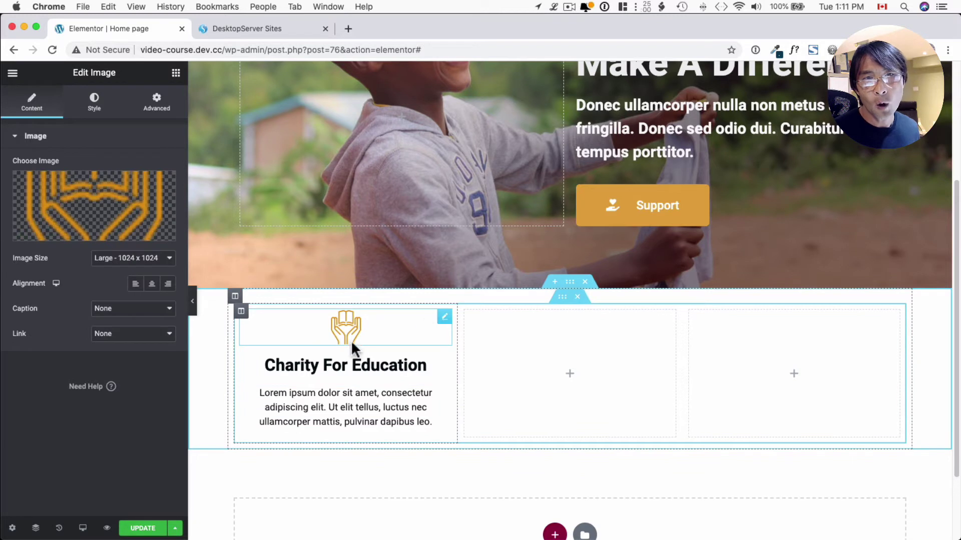
pyautogui.click(96, 103)
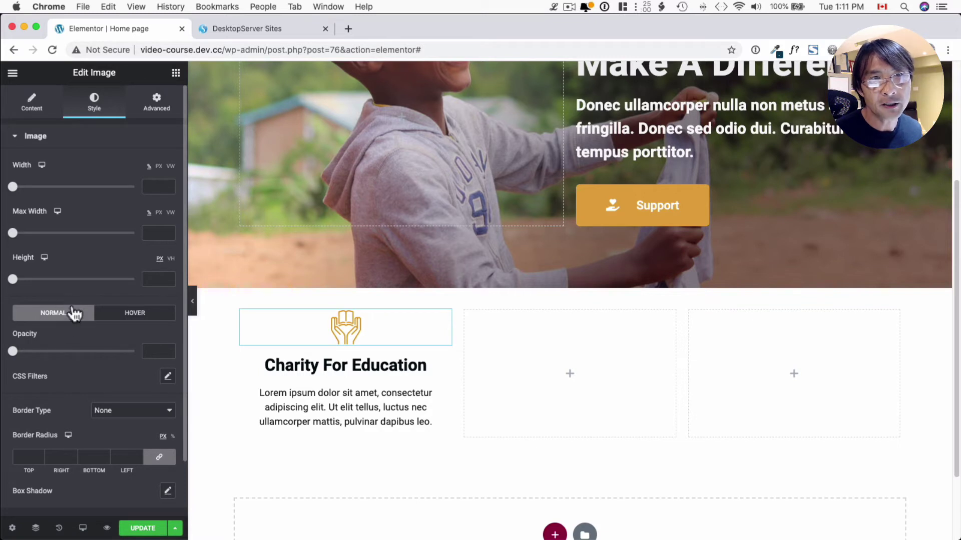
pyautogui.scroll(-1, 242, 332)
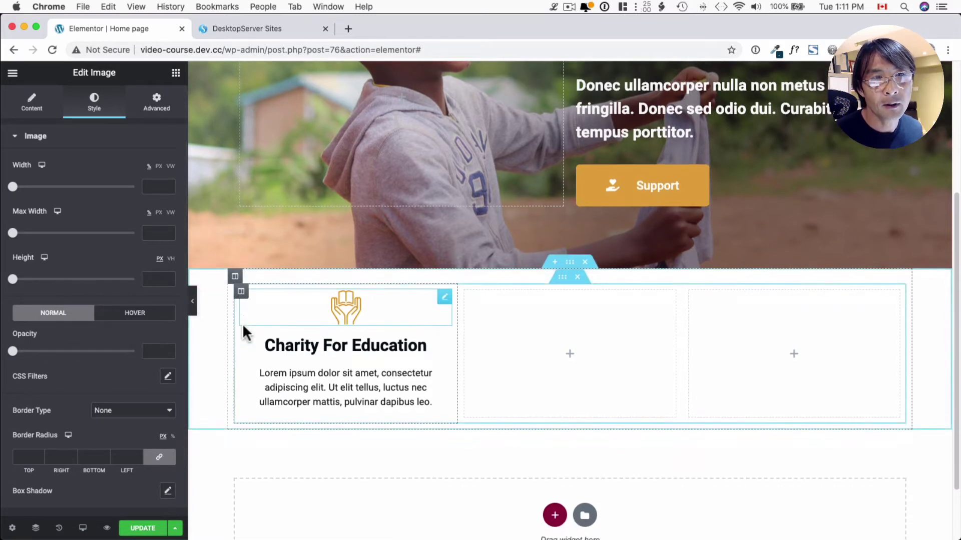
pyautogui.moveTo(17, 188); pyautogui.dragTo(36, 187)
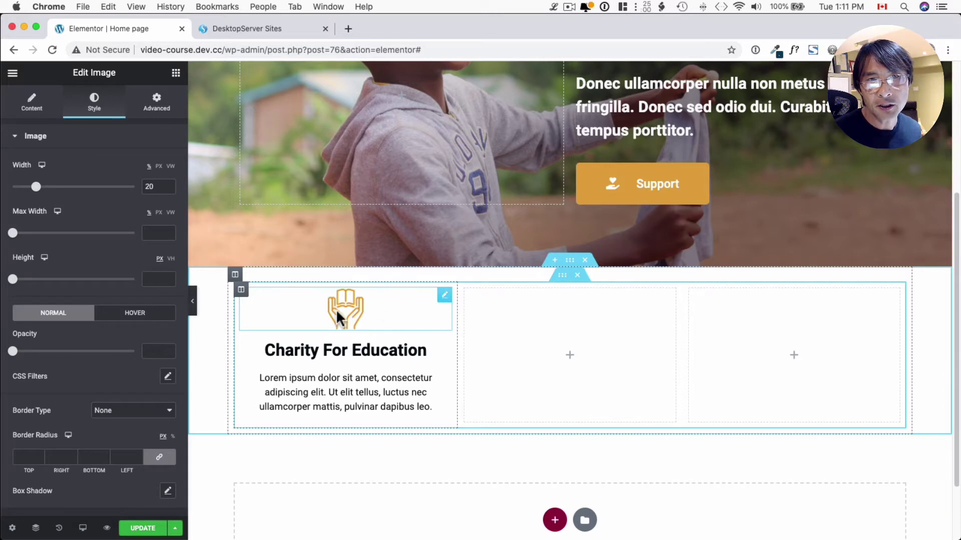
# Step: Duplicate the "Charity For Education" column and delete the empty column beside the copy
pyautogui.rightClick(243, 295)
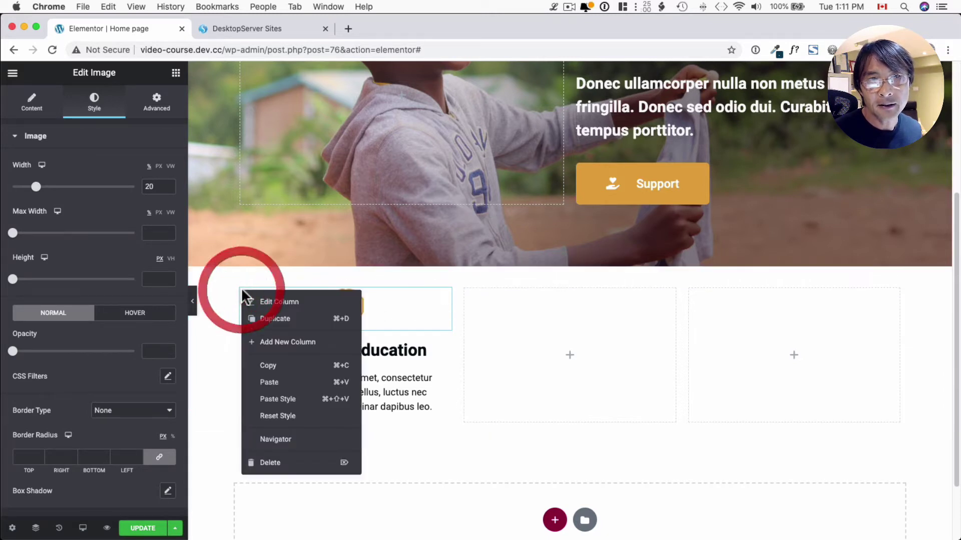
pyautogui.click(275, 320)
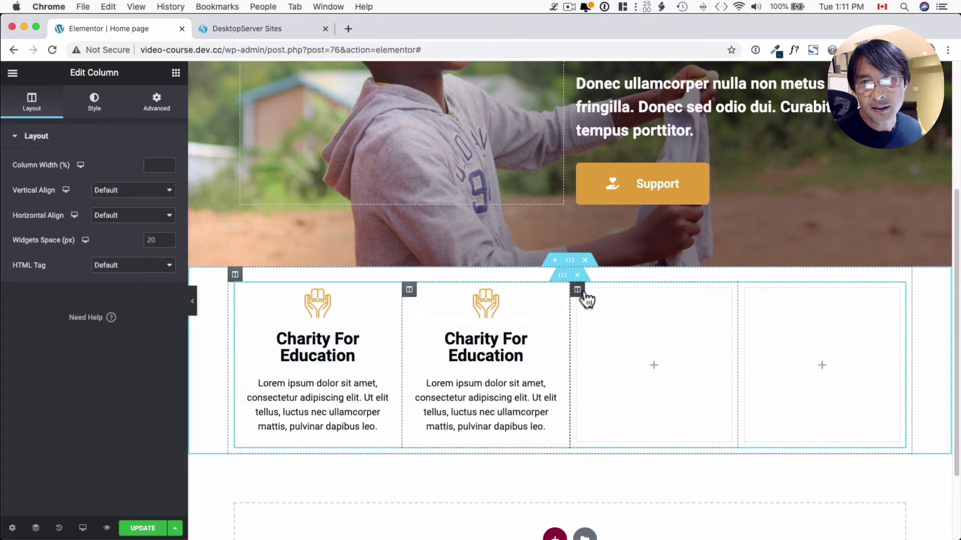
pyautogui.rightClick(578, 291)
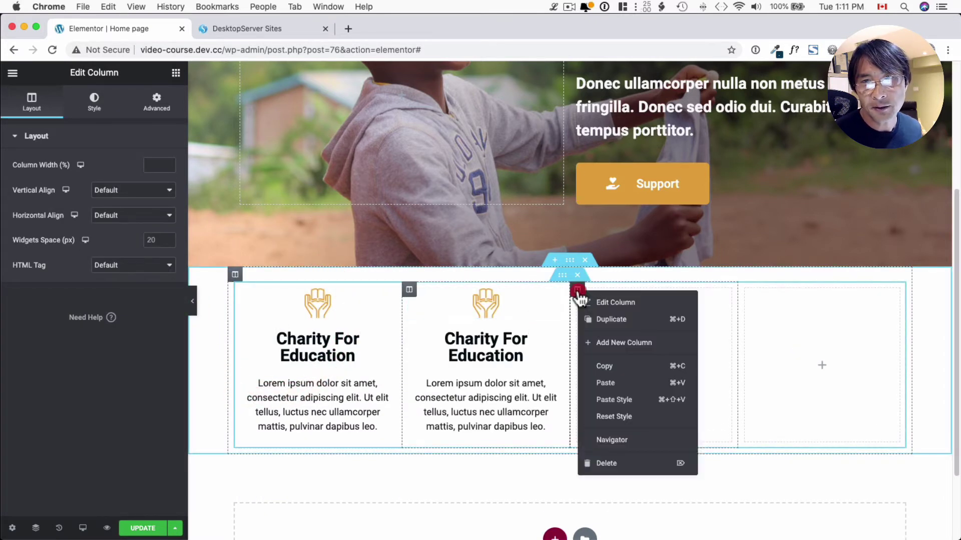
pyautogui.click(632, 465)
# Step: Replace the second column's icon with the plate-and-heart image icon07-free-img.png from the media library
pyautogui.click(580, 318)
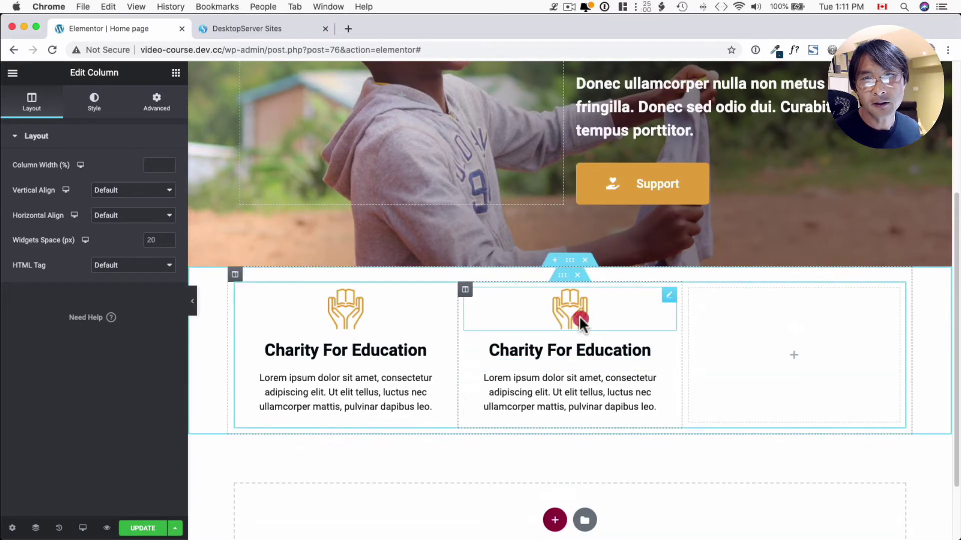
pyautogui.click(603, 319)
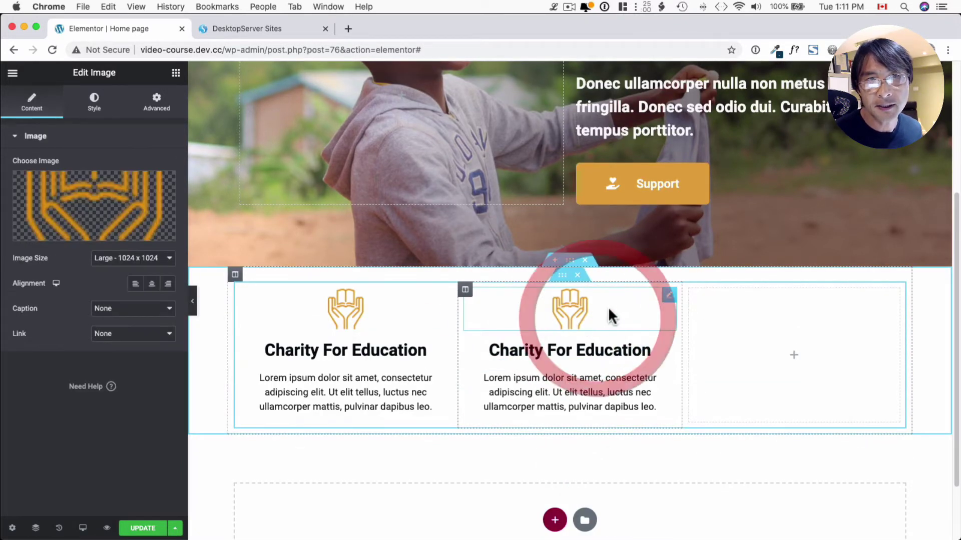
pyautogui.click(143, 196)
pyautogui.scroll(-5, 533, 372)
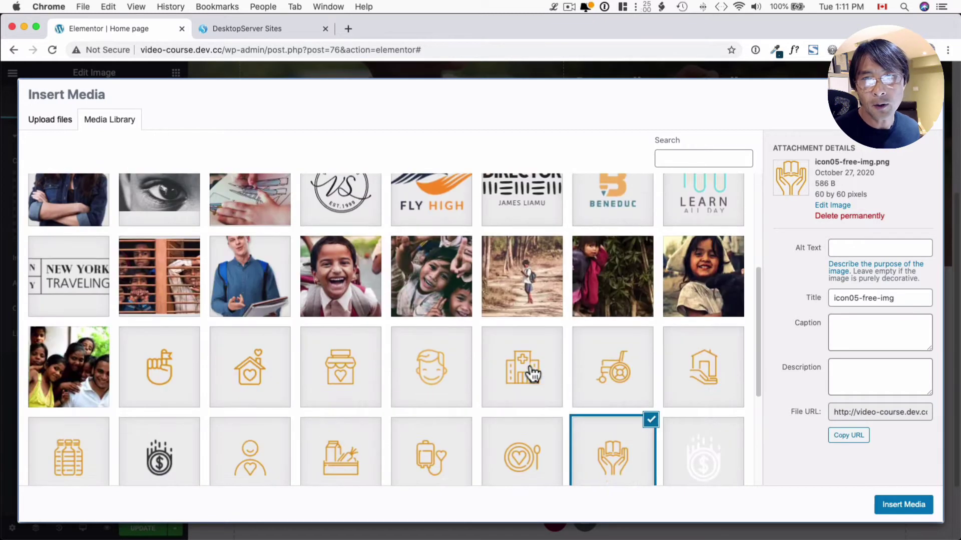
pyautogui.click(512, 401)
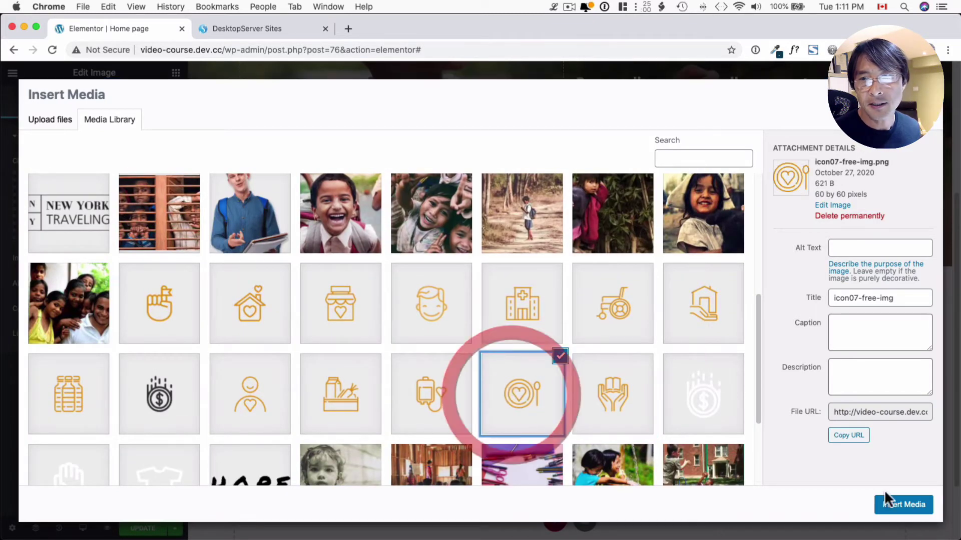
pyautogui.click(904, 504)
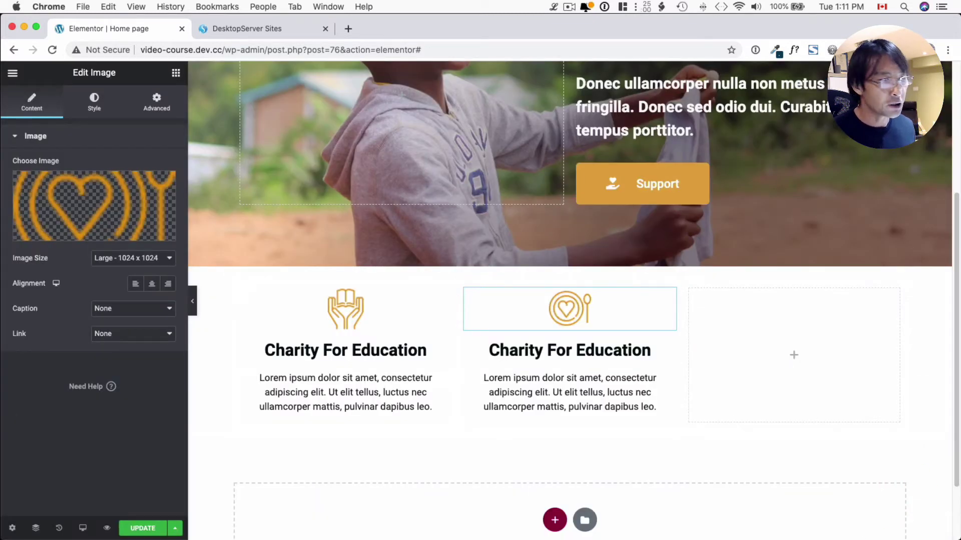
# Step: Change the second column's heading title to "Feed Fo Hunger"
pyautogui.click(562, 354)
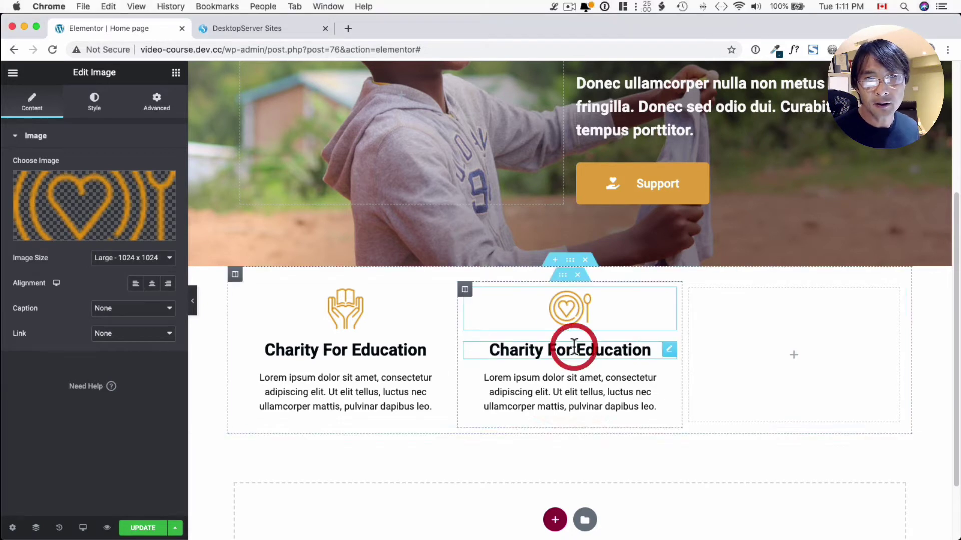
pyautogui.click(574, 353)
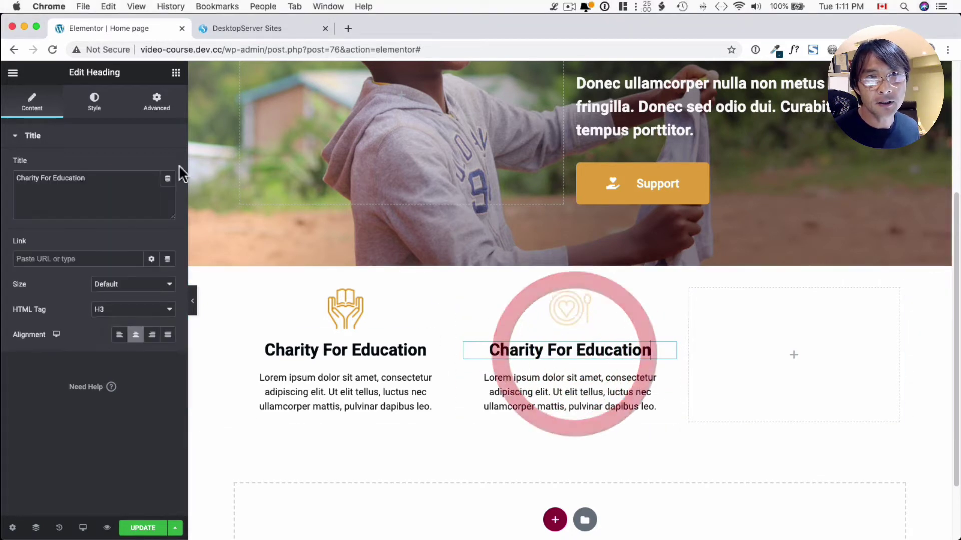
pyautogui.tripleClick(14, 176)
pyautogui.write('F')
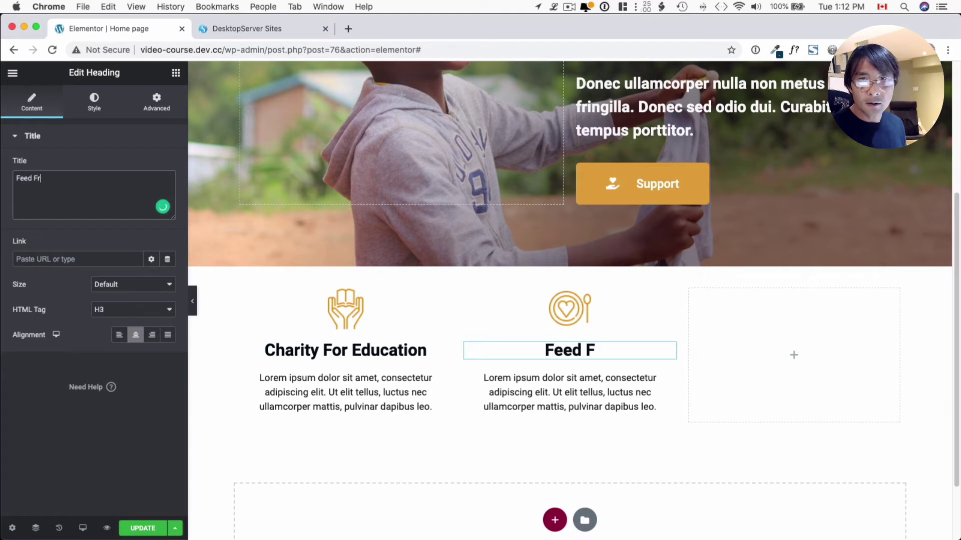
pyautogui.write('eed Fo Hunger')
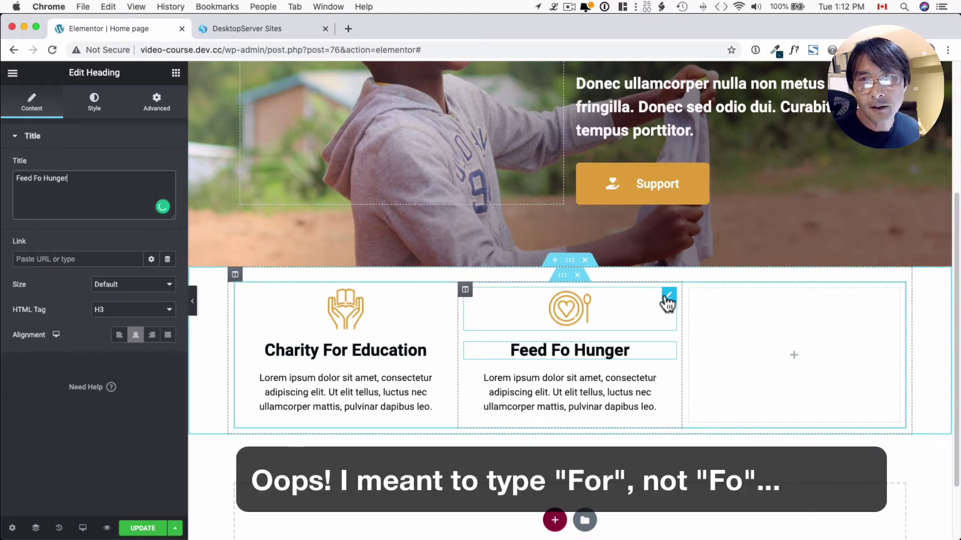
# Step: Duplicate the "Feed Fo Hunger" column and delete the remaining empty column
pyautogui.rightClick(463, 290)
pyautogui.click(482, 324)
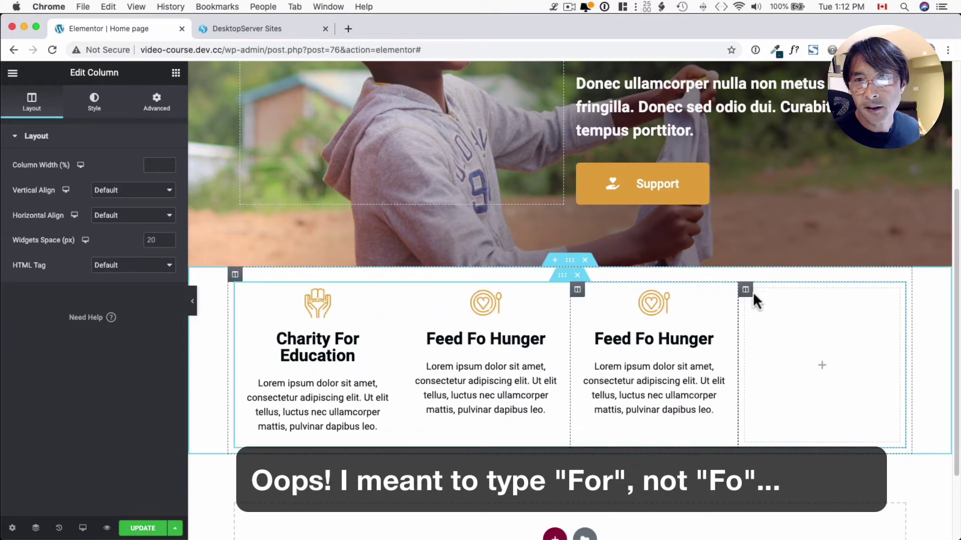
pyautogui.rightClick(745, 290)
pyautogui.click(804, 467)
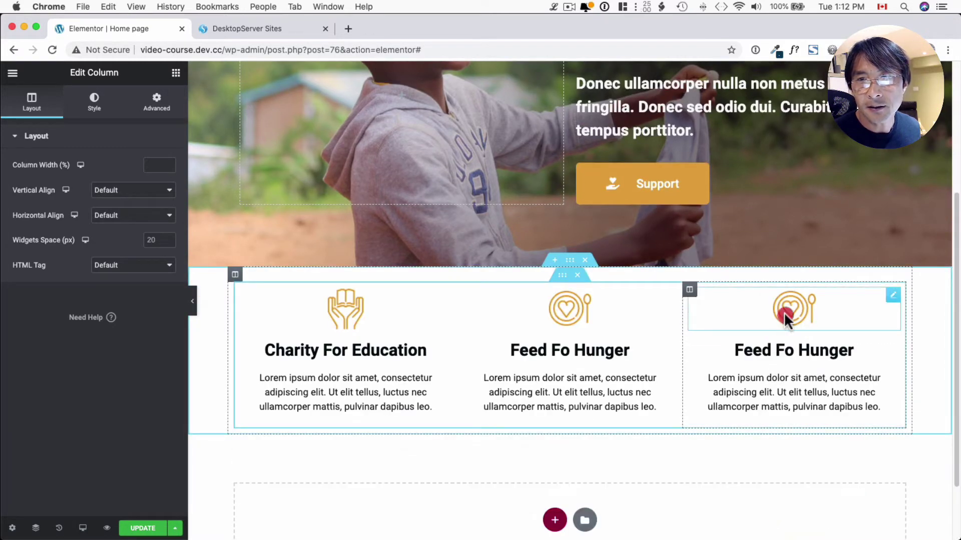
# Step: Replace the third column's icon with the orange water bottles image and change its heading title to "Clean Drinking Water"
pyautogui.click(786, 318)
pyautogui.click(156, 208)
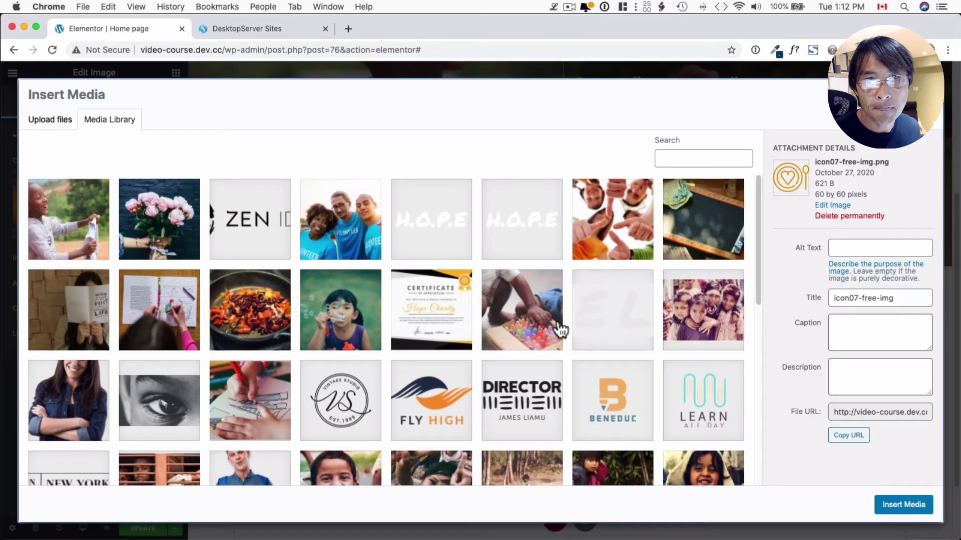
pyautogui.scroll(-5, 561, 330)
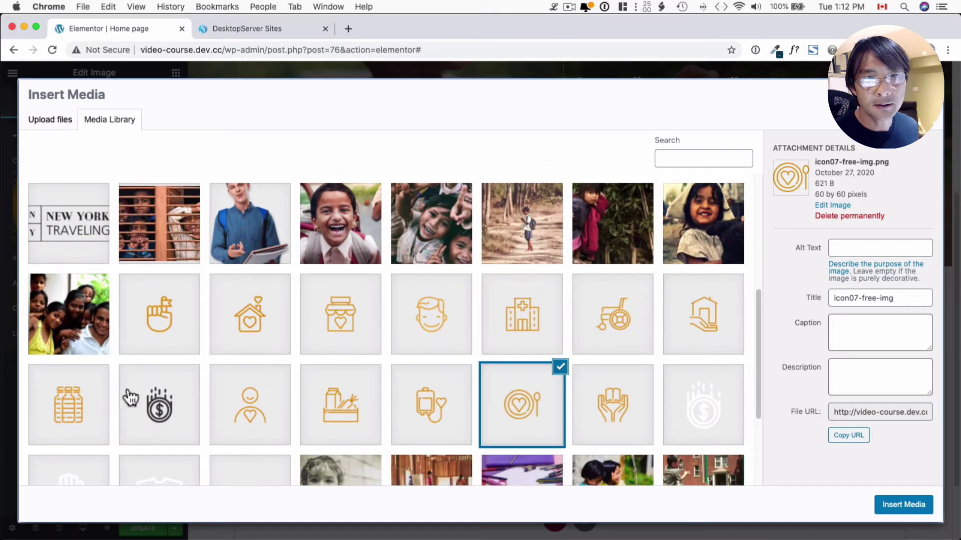
pyautogui.click(95, 397)
pyautogui.click(883, 506)
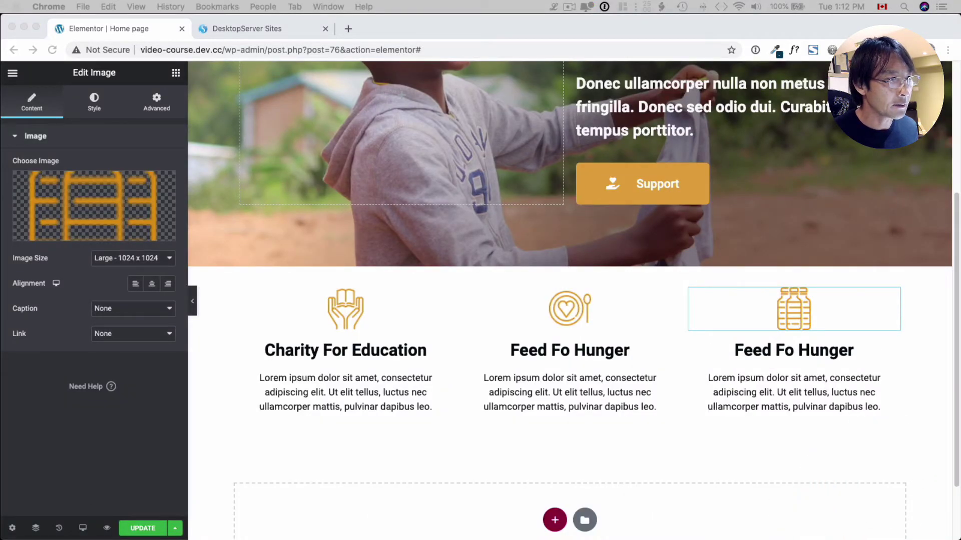
pyautogui.click(805, 345)
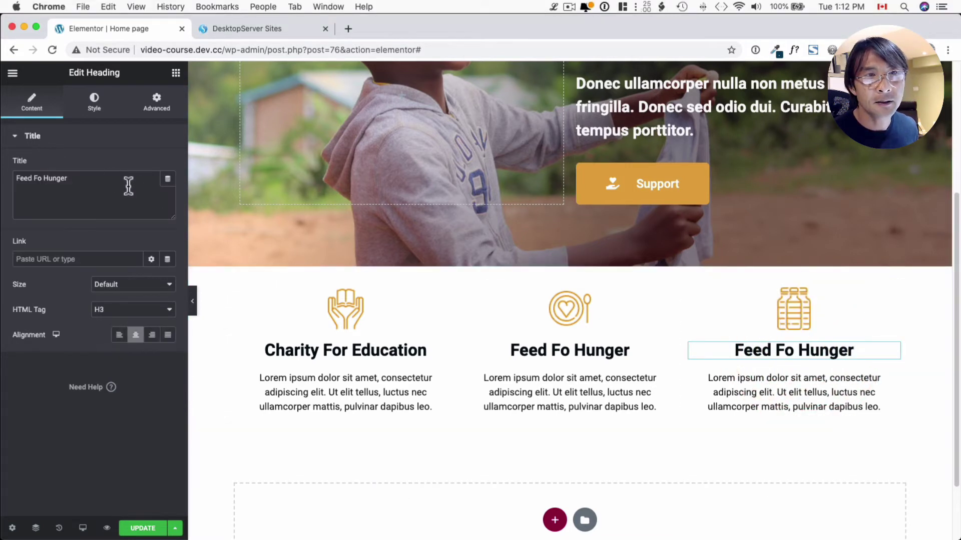
pyautogui.write('Clean Drinking Water')
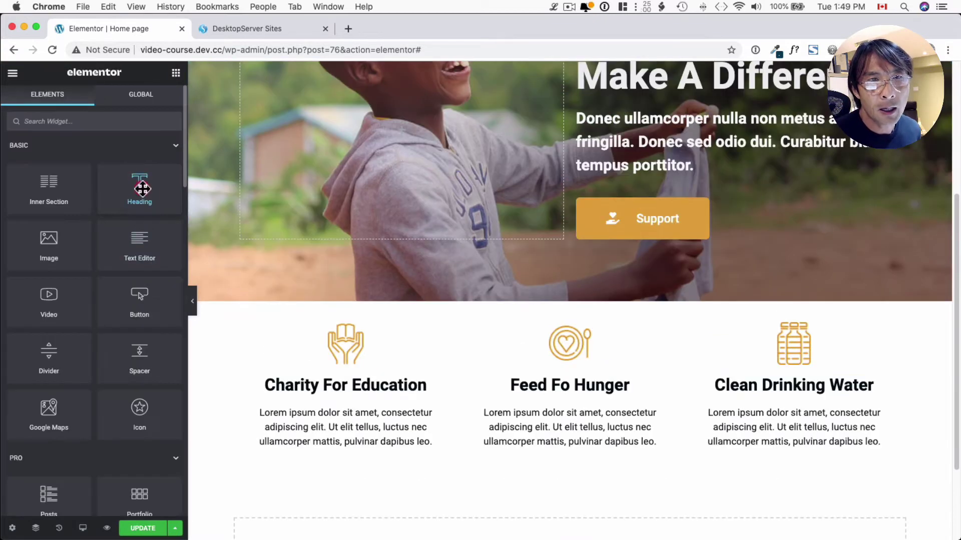
# Step: Add a centred Heading widget above the three columns and set its title to "Our Missions"
pyautogui.moveTo(142, 189); pyautogui.dragTo(482, 345)
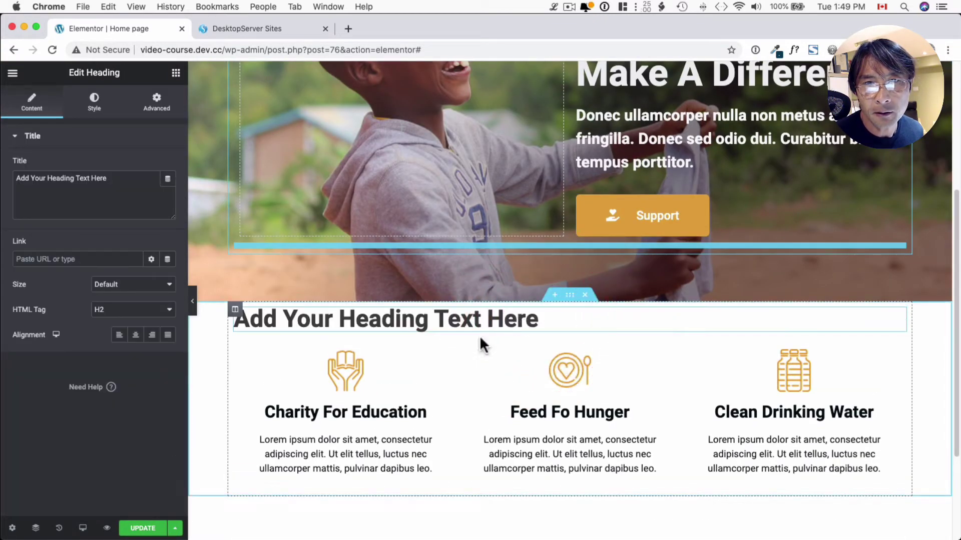
pyautogui.click(135, 335)
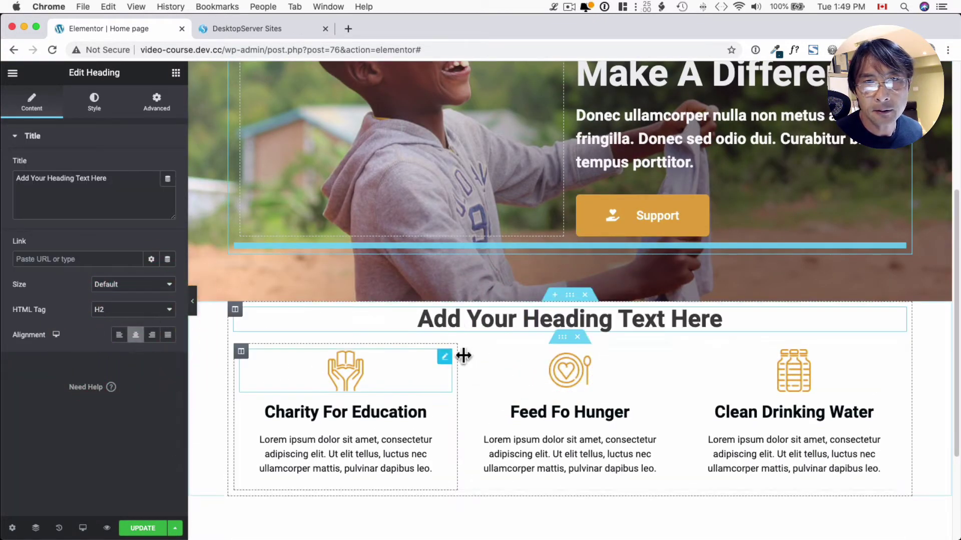
pyautogui.doubleClick(70, 178)
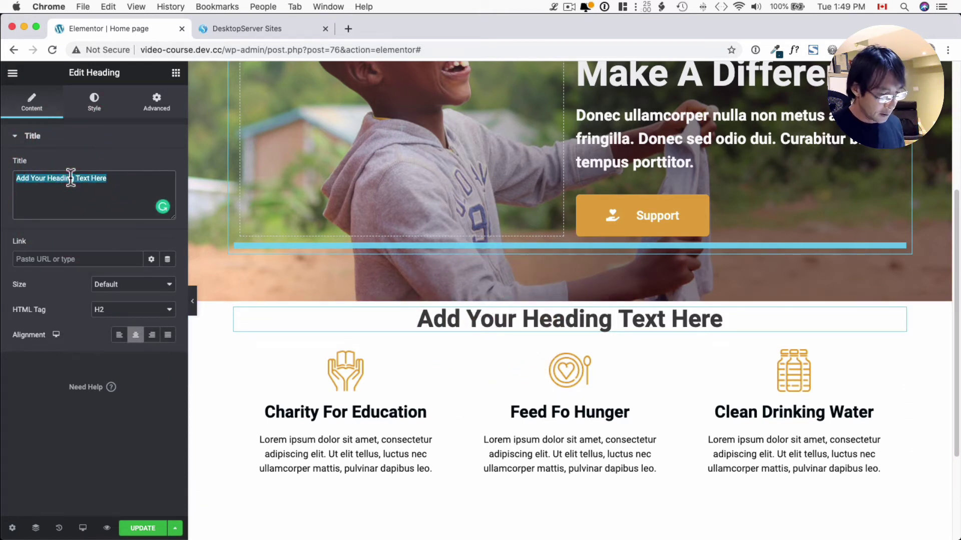
pyautogui.write('Our Missions')
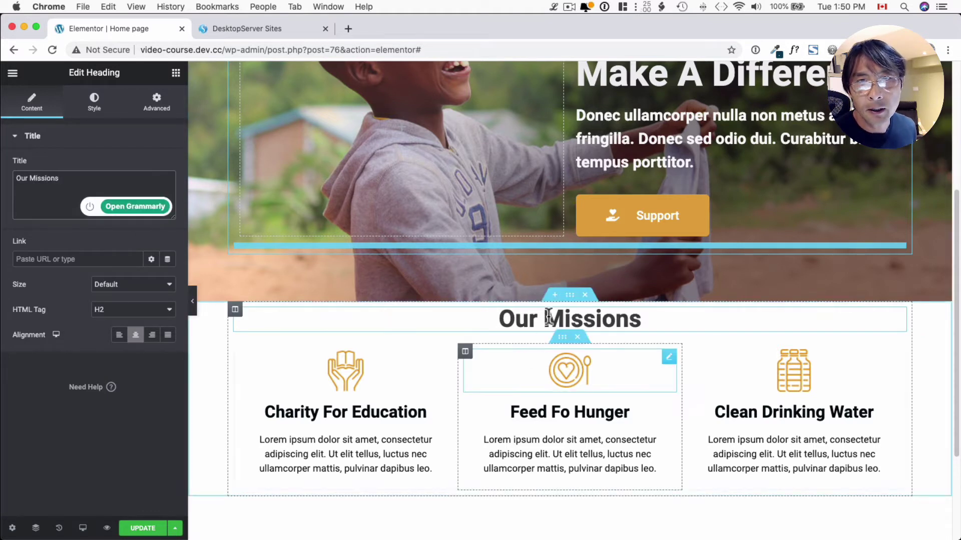
# Step: Try a 55 px top and bottom margin on the "Our Missions" section, and settle on 77 px
pyautogui.click(571, 296)
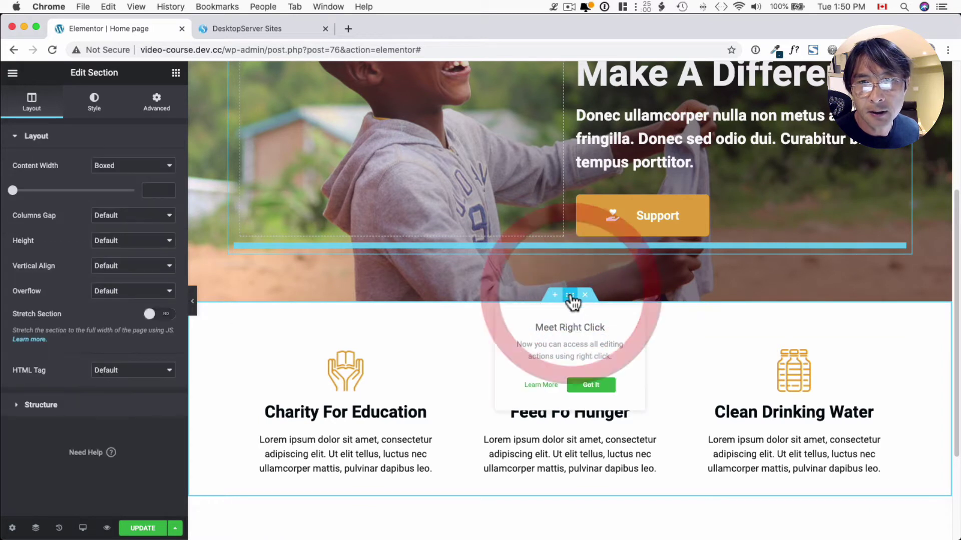
pyautogui.click(599, 384)
pyautogui.rightClick(571, 296)
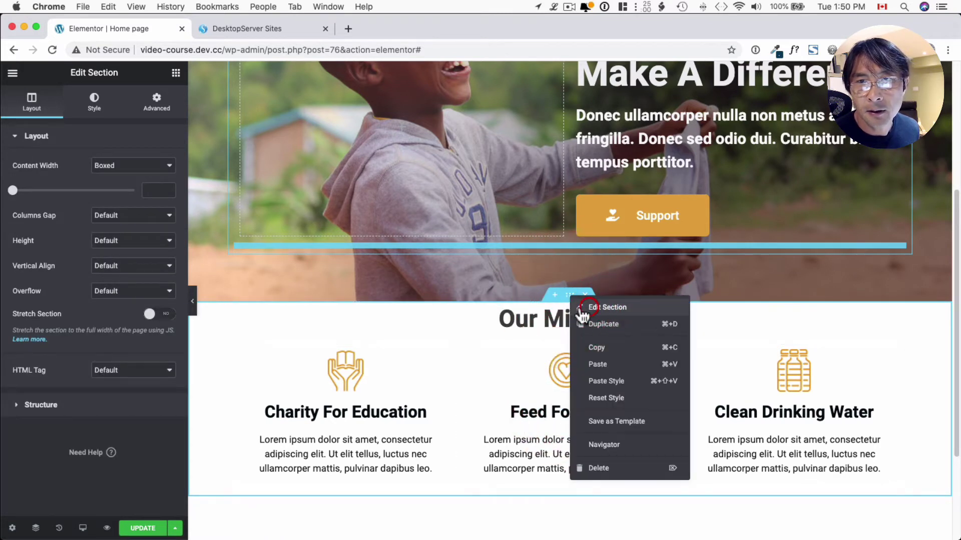
pyautogui.click(601, 307)
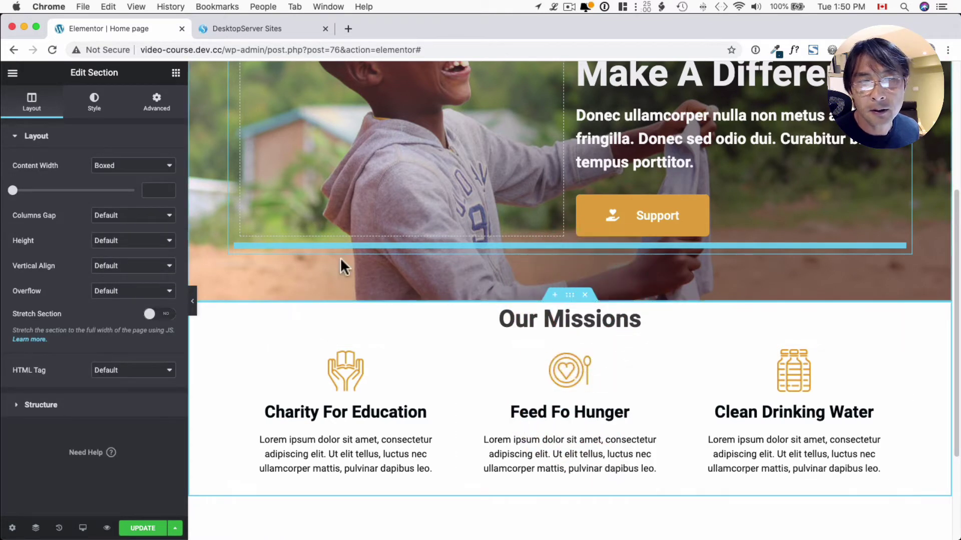
pyautogui.click(158, 106)
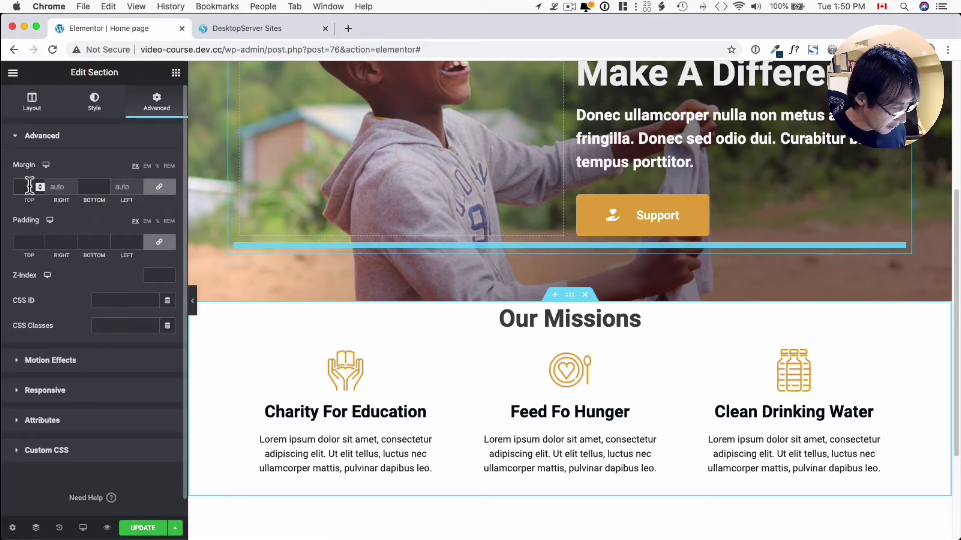
pyautogui.write('55')
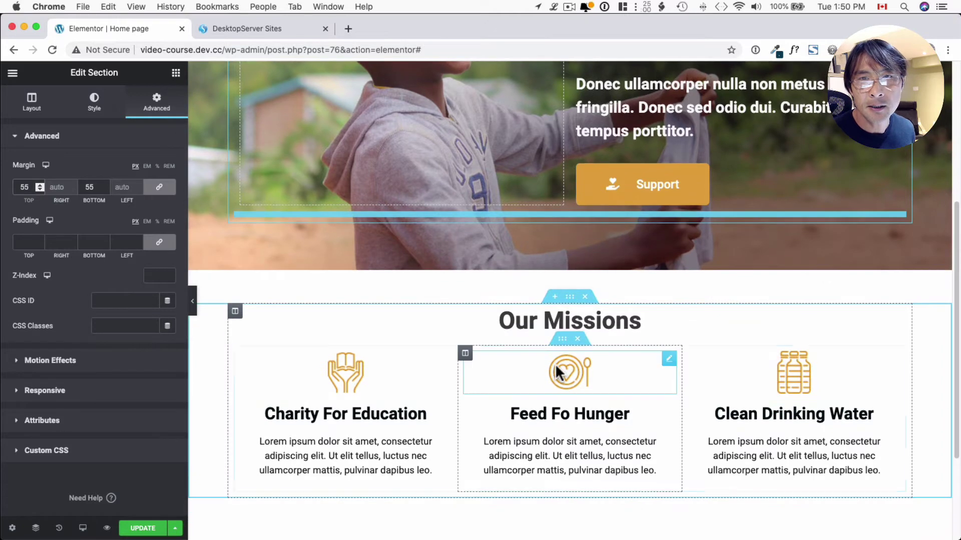
pyautogui.doubleClick(25, 186)
pyautogui.write('77')
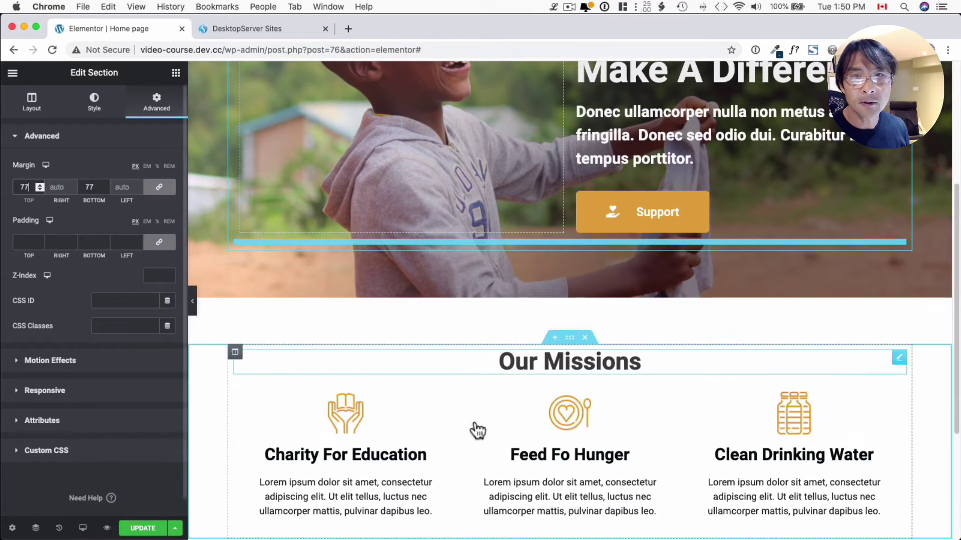
pyautogui.scroll(-4, 495, 432)
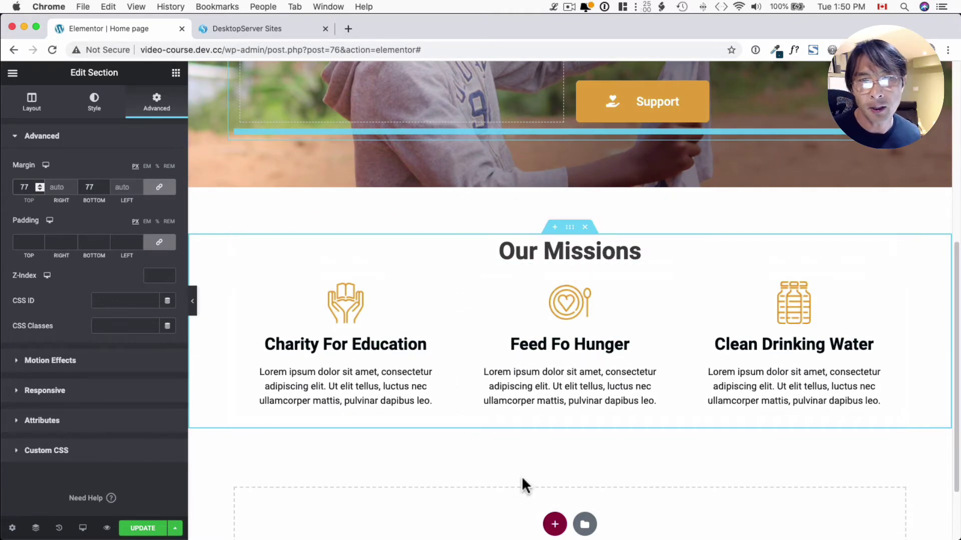
pyautogui.scroll(-1, 521, 476)
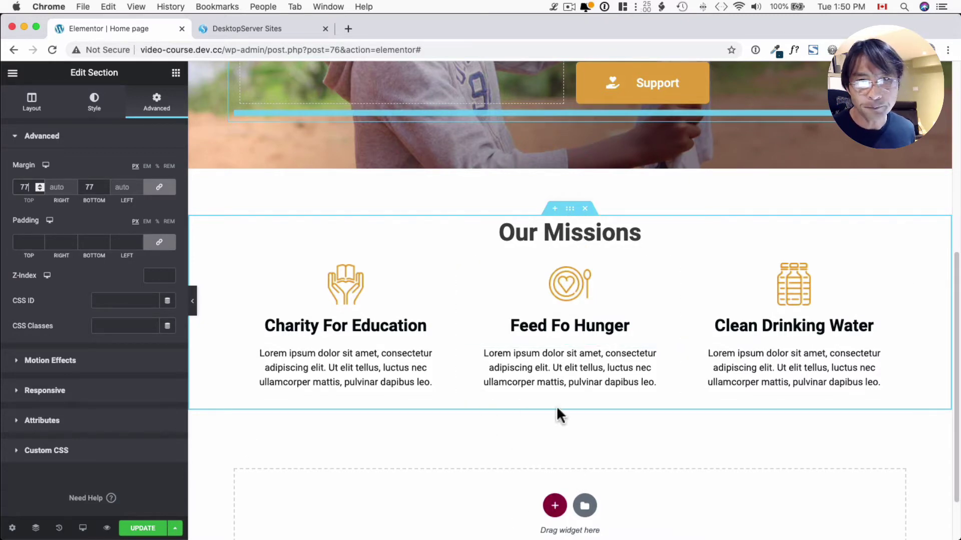
# Step: Add a single-column section below "Our Missions" and place a two-column Inner Section inside it
pyautogui.scroll(-4, 552, 439)
pyautogui.click(552, 439)
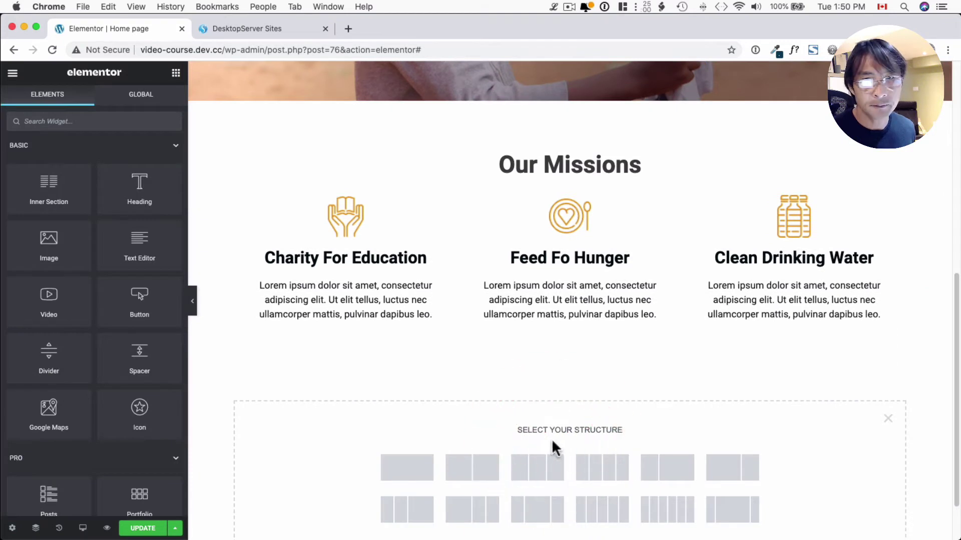
pyautogui.click(407, 468)
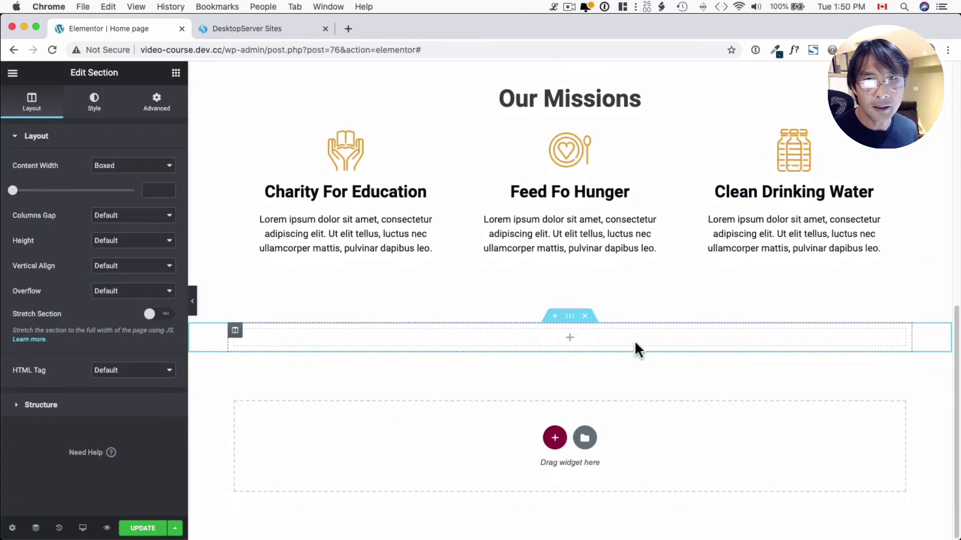
pyautogui.click(176, 75)
pyautogui.moveTo(49, 184); pyautogui.dragTo(583, 342)
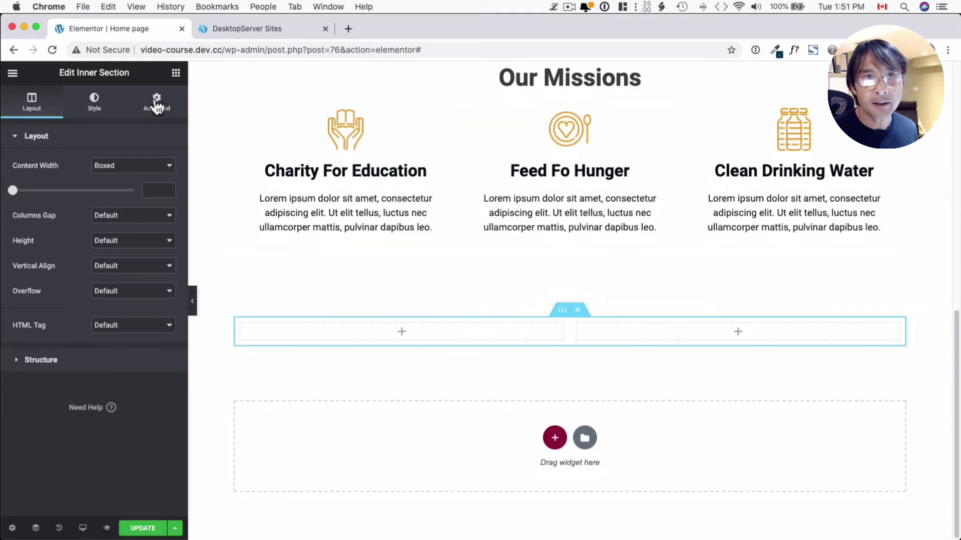
# Step: Add a Heading widget to the right column of the new inner section, with HTML tag H3 and the title "You Can Be A Part Of Us..."
pyautogui.click(175, 75)
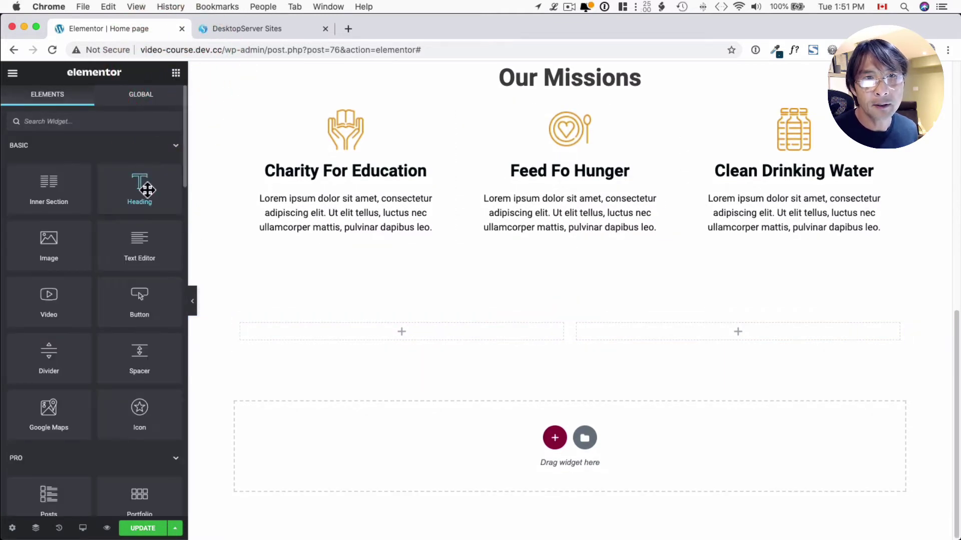
pyautogui.moveTo(142, 189); pyautogui.dragTo(729, 335)
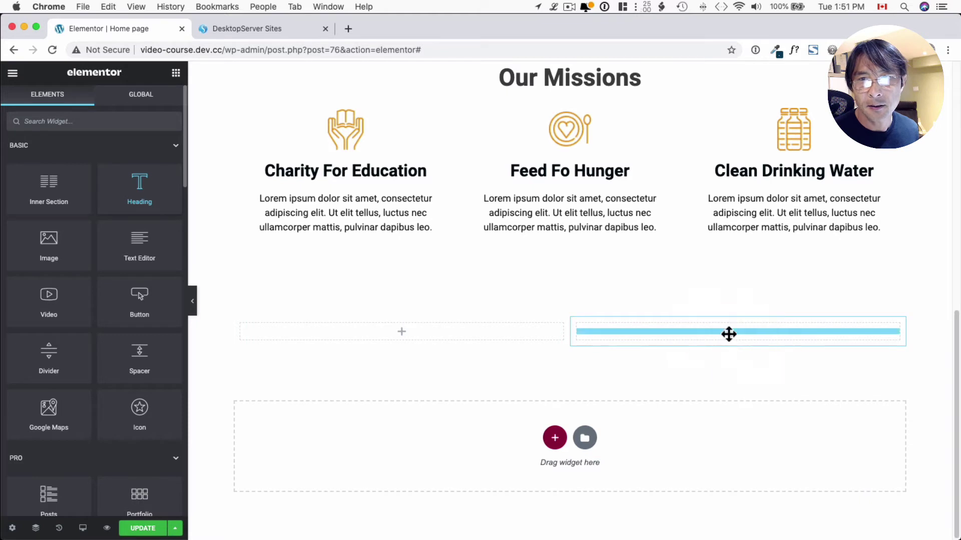
pyautogui.click(156, 310)
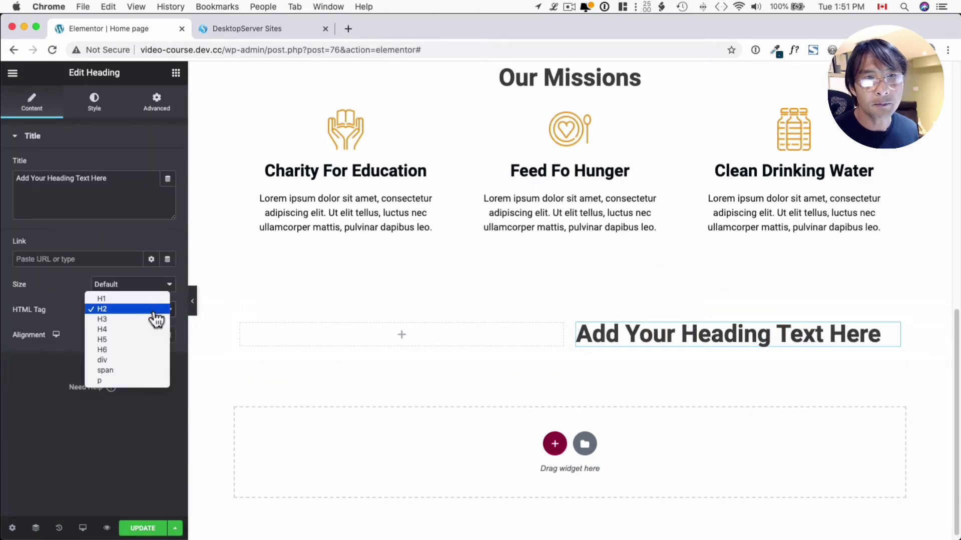
pyautogui.click(150, 321)
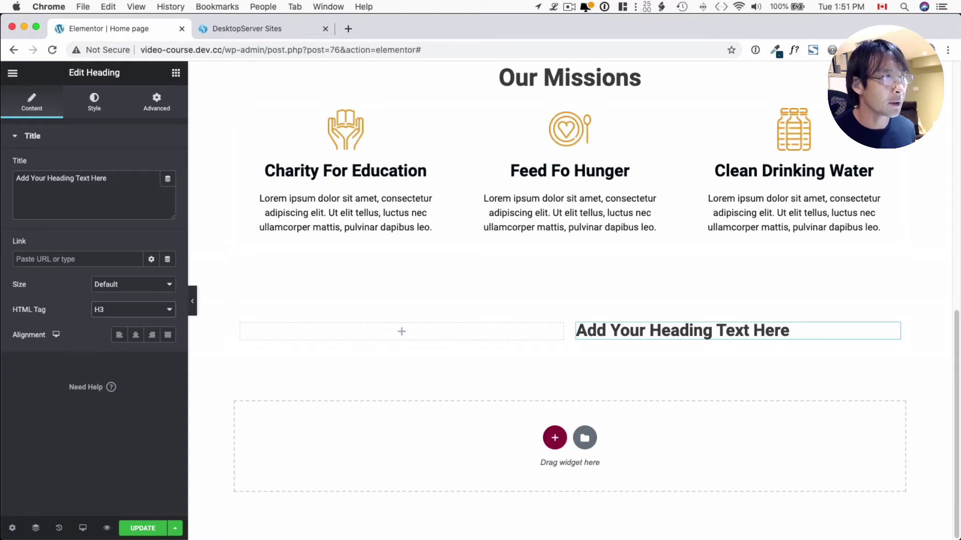
pyautogui.click(73, 178)
pyautogui.tripleClick(74, 178)
pyautogui.write('You Can Be A Part Of Us...')
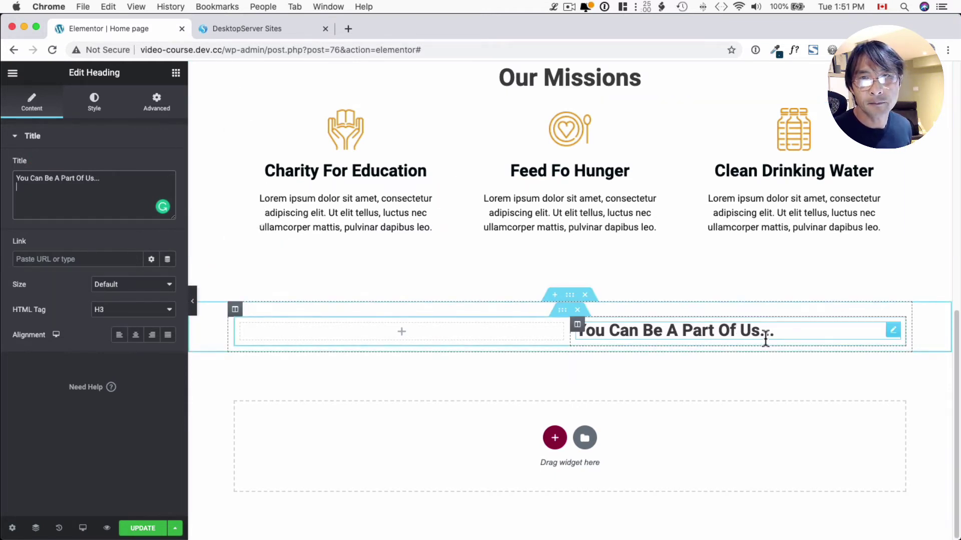
# Step: Remove the trailing line break from the "You Can Be A Part Of Us..." heading and set its HTML tag to H2
pyautogui.click(790, 339)
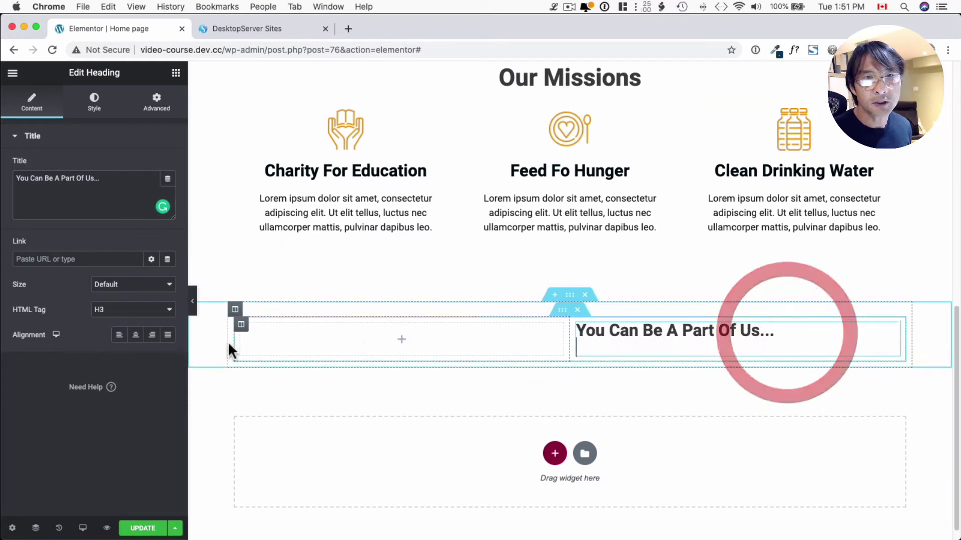
pyautogui.click(651, 331)
pyautogui.click(108, 312)
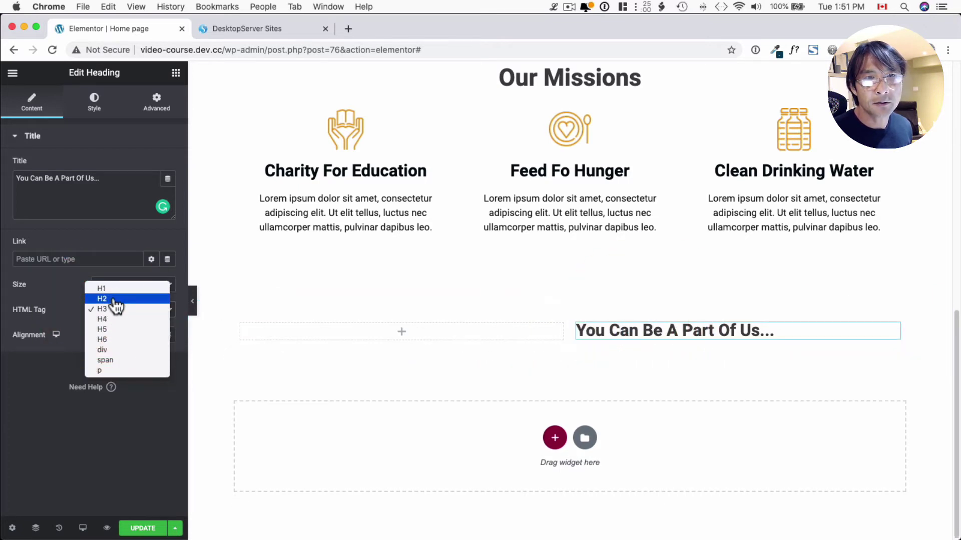
pyautogui.click(117, 301)
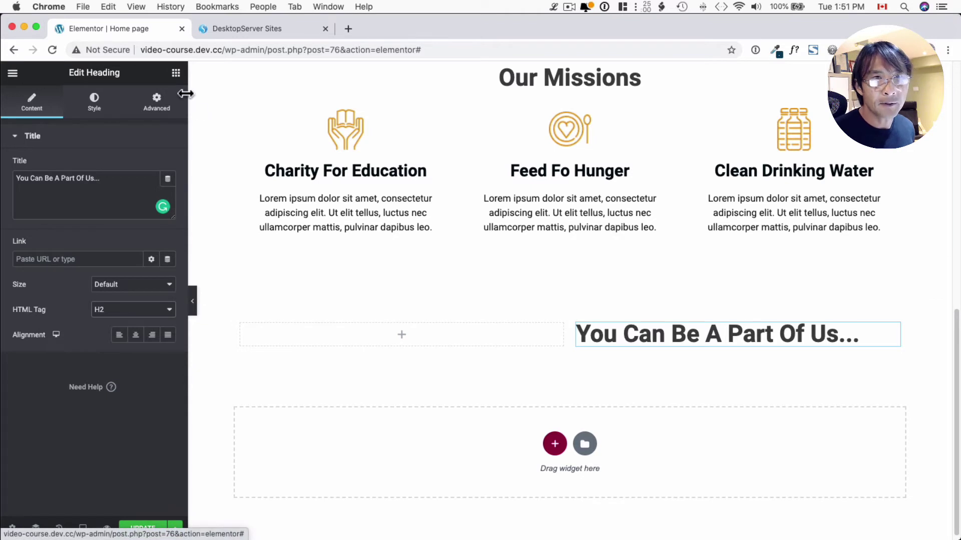
# Step: Add a second Heading below "You Can Be A Part Of Us...", title it "Meet" plus the featured person's first name, and set its HTML tag to H3
pyautogui.click(176, 73)
pyautogui.moveTo(146, 181); pyautogui.dragTo(612, 350)
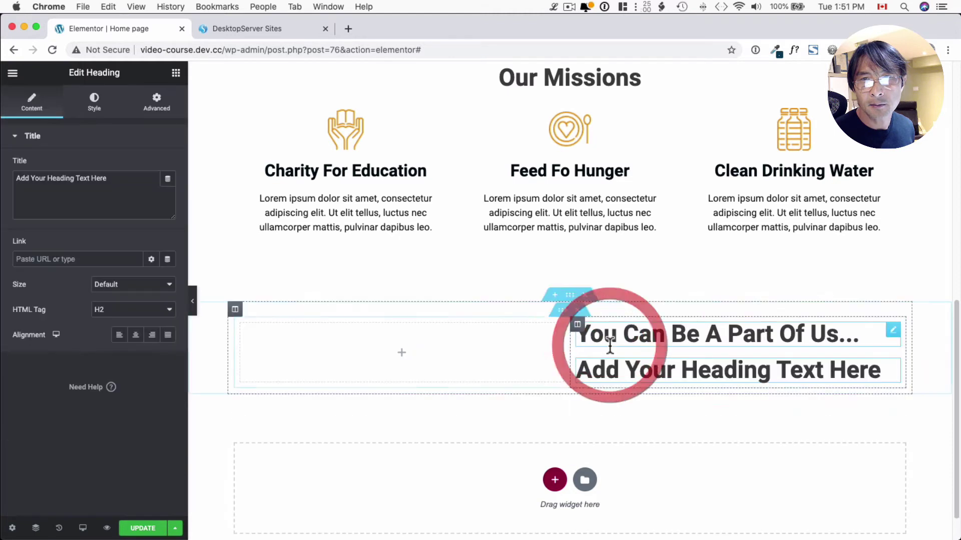
pyautogui.tripleClick(86, 179)
pyautogui.write('Meet Sarah')
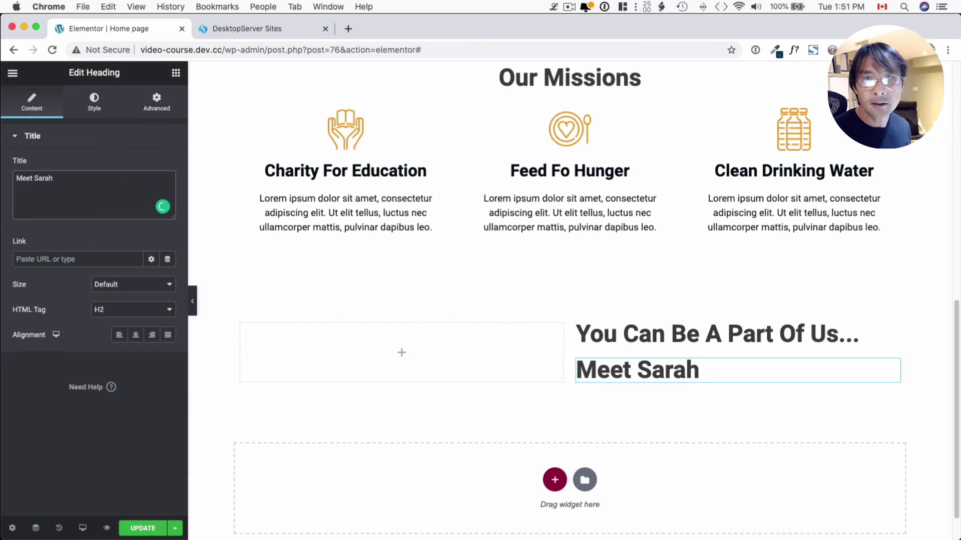
pyautogui.click(133, 311)
pyautogui.click(135, 324)
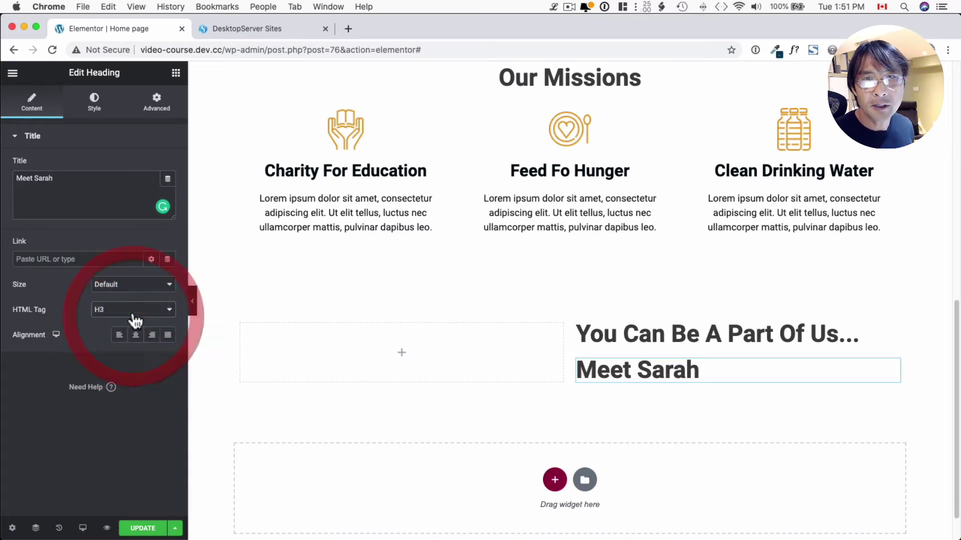
# Step: Add a Text Editor widget below the H3 heading and replace its default text with a longer block of generated lorem ipsum
pyautogui.click(176, 73)
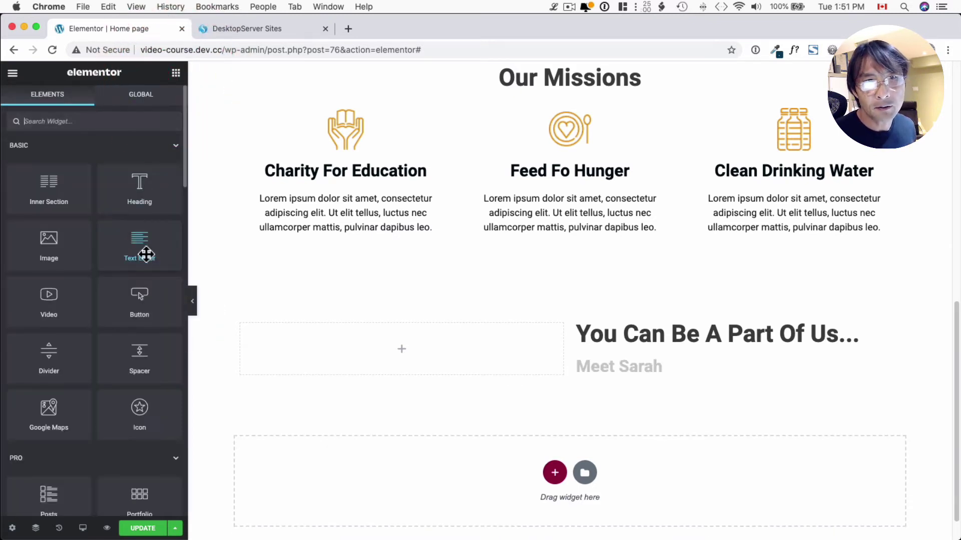
pyautogui.moveTo(141, 250); pyautogui.dragTo(656, 381)
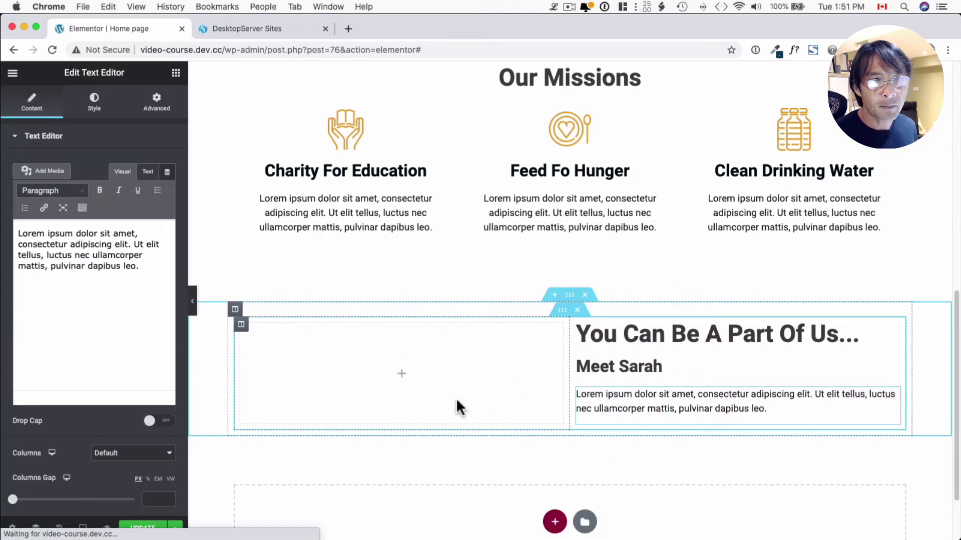
pyautogui.click(583, 7)
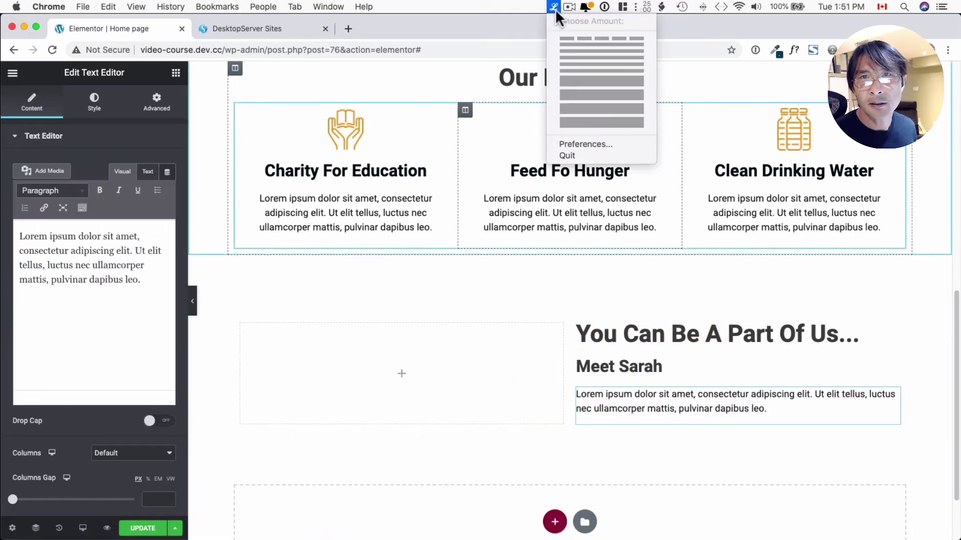
pyautogui.click(568, 118)
pyautogui.click(656, 390)
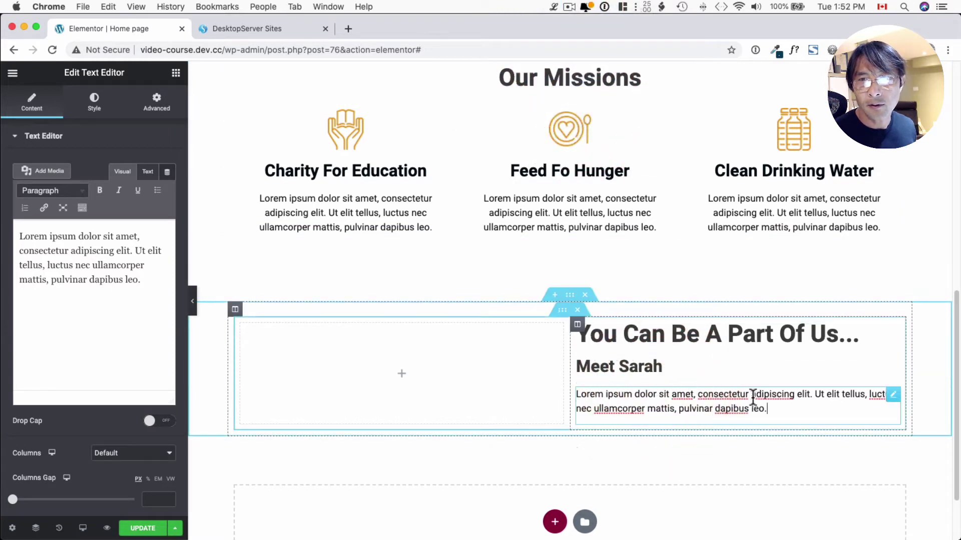
pyautogui.press('super+a')
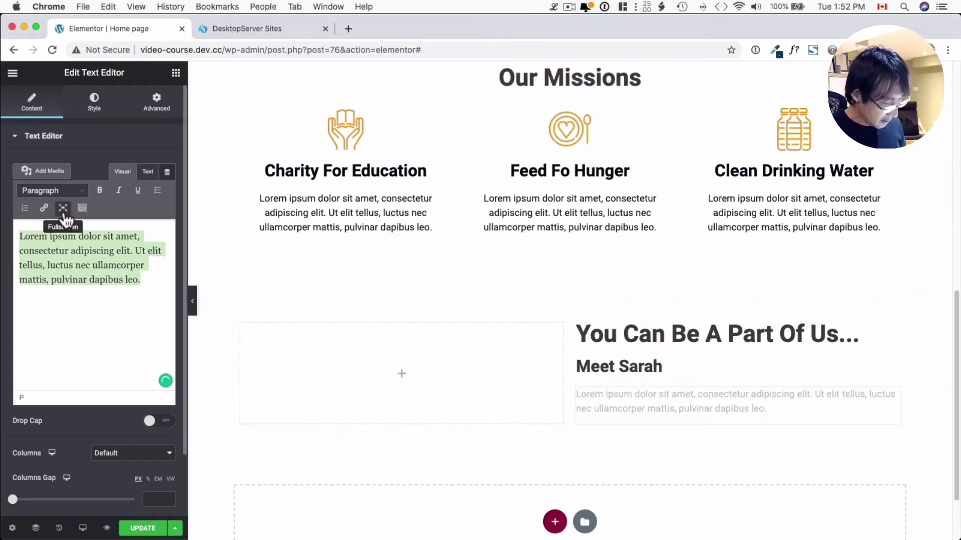
pyautogui.press('super+v')
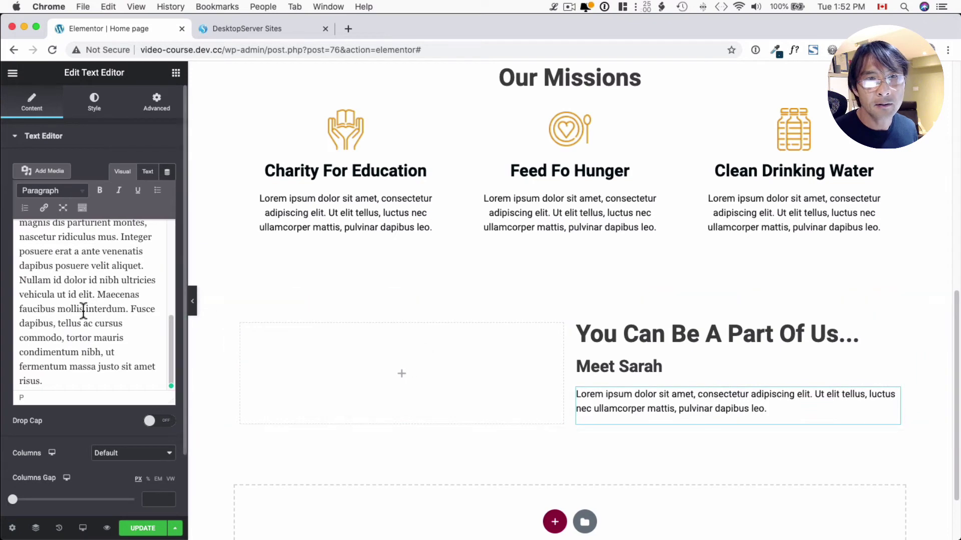
# Step: Split the lorem ipsum text into two paragraphs, starting the second one at "Cras mattis consectetur"
pyautogui.scroll(5, 95, 310)
pyautogui.scroll(5, 97, 302)
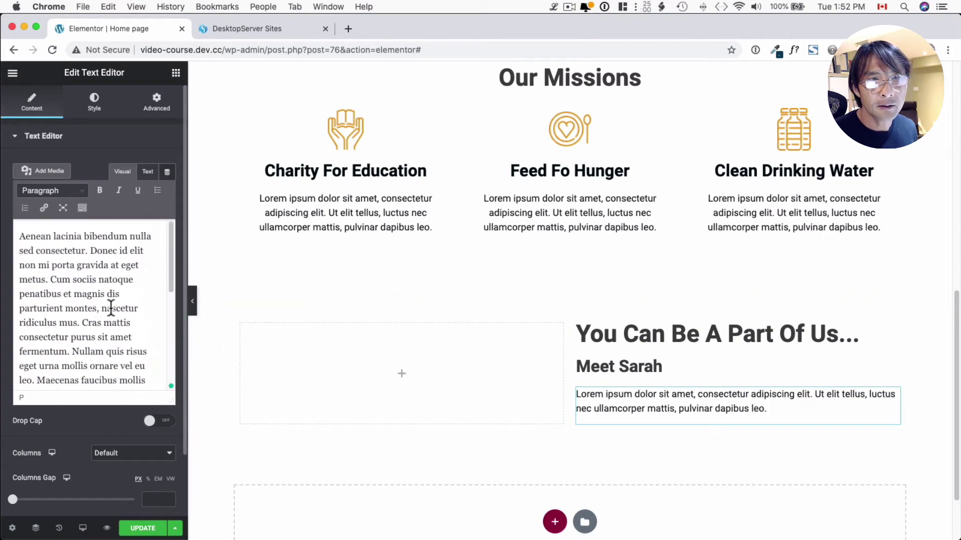
pyautogui.press('Return')
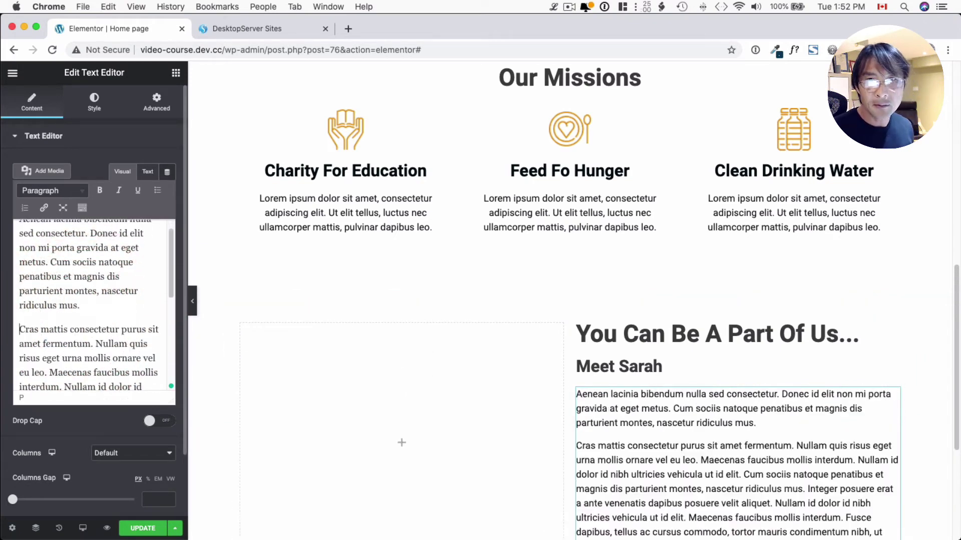
pyautogui.scroll(-3, 611, 393)
pyautogui.scroll(1, 612, 393)
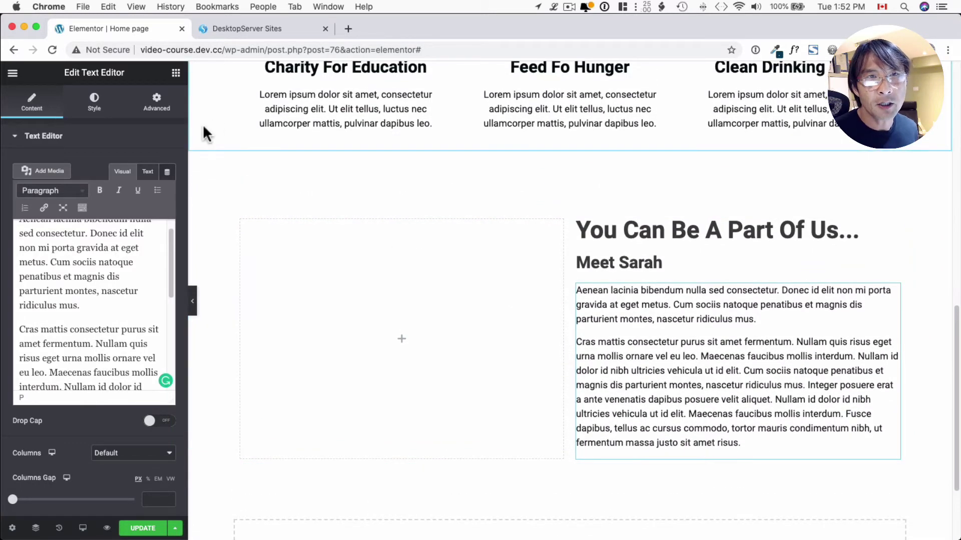
# Step: Add an Image widget to the empty left column and insert image20-free-img.png, the woman in a denim shirt, from the media library
pyautogui.click(175, 74)
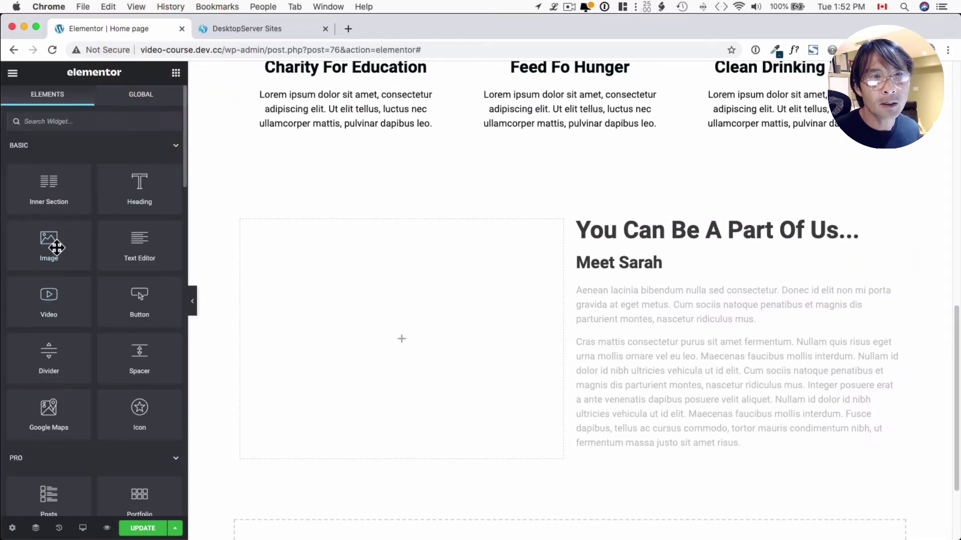
pyautogui.moveTo(56, 248); pyautogui.dragTo(407, 357)
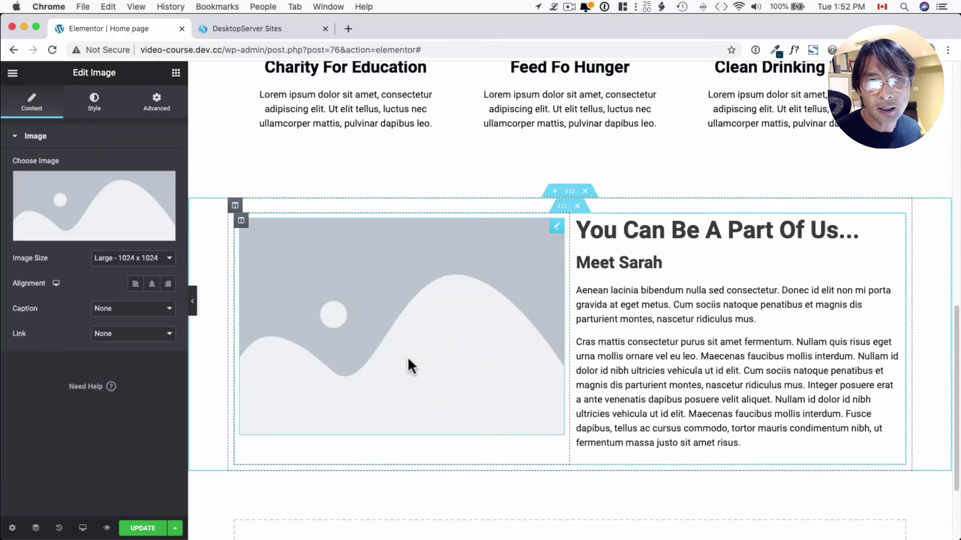
pyautogui.moveTo(110, 230)
pyautogui.click(103, 213)
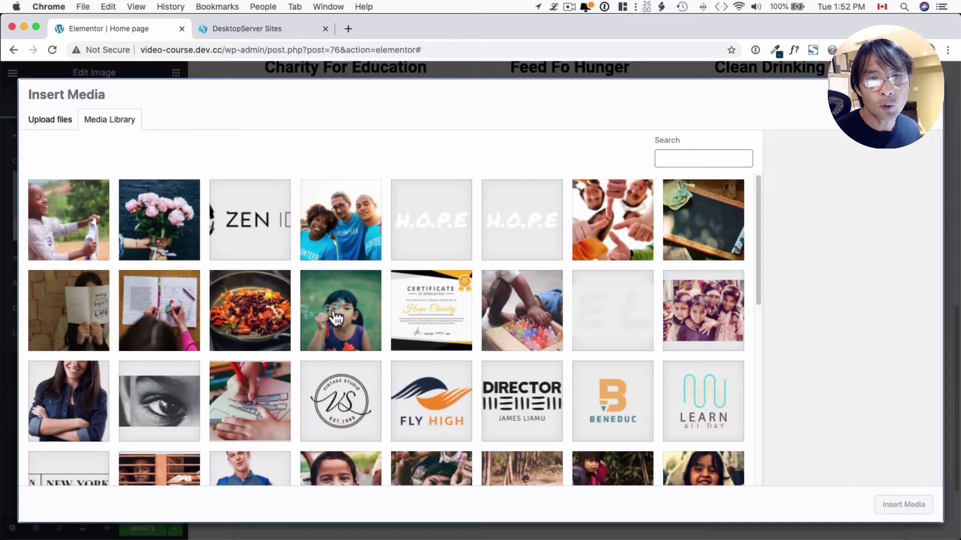
pyautogui.scroll(-5, 332, 318)
pyautogui.scroll(-3, 334, 318)
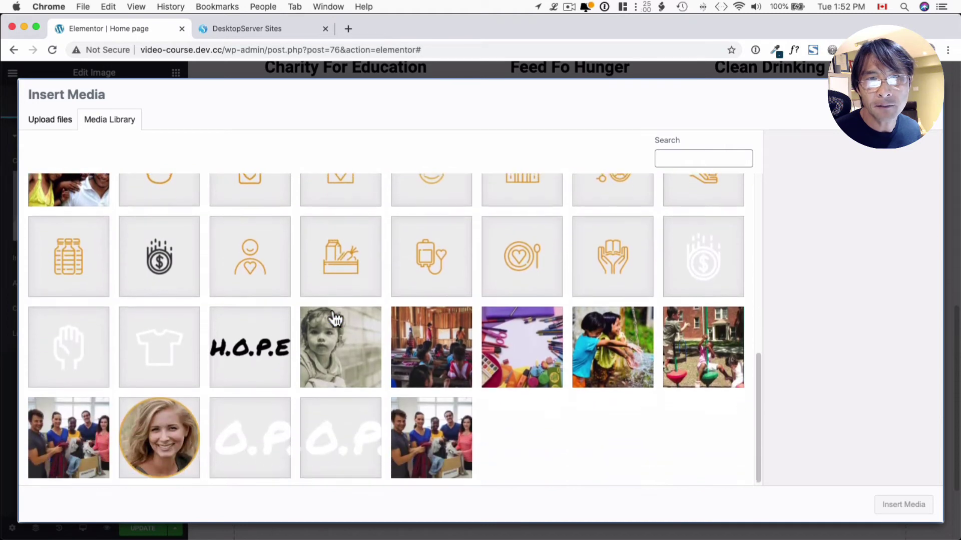
pyautogui.scroll(4, 334, 318)
pyautogui.scroll(3, 334, 319)
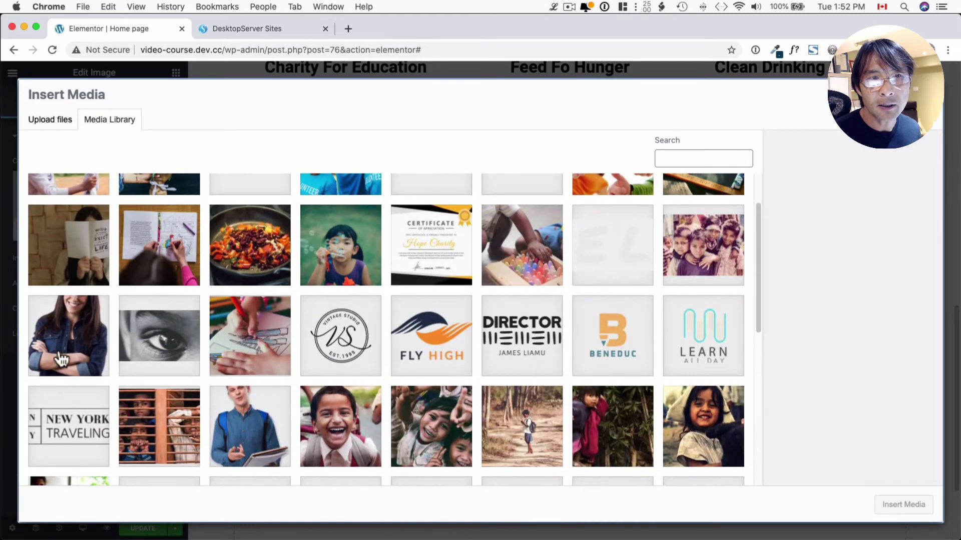
pyautogui.click(65, 333)
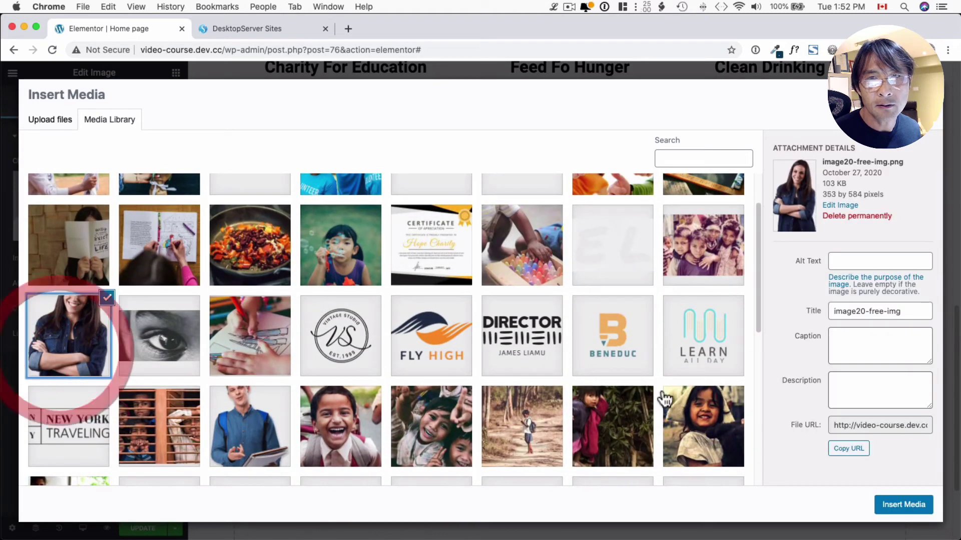
pyautogui.click(906, 506)
pyautogui.scroll(-3, 517, 374)
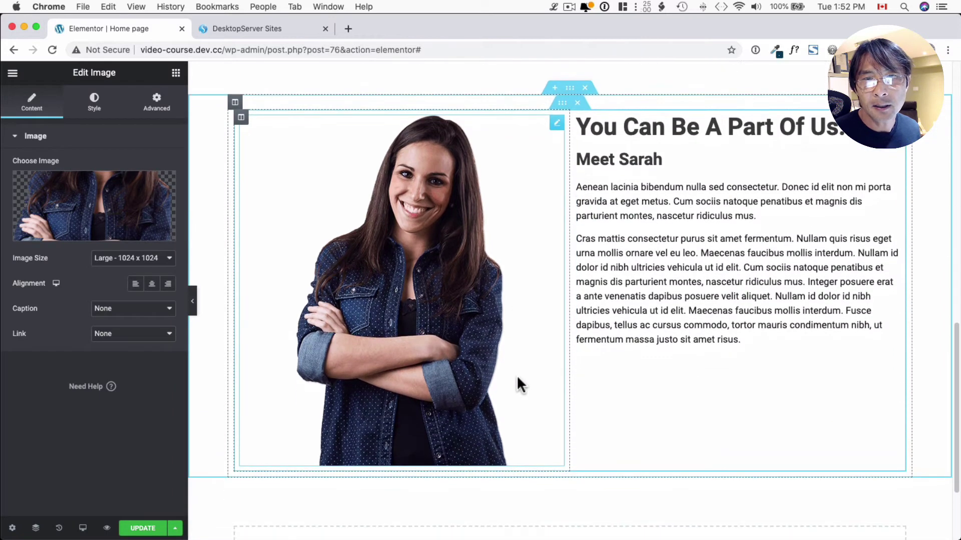
# Step: Open the settings of the "You Can Be A Part Of Us..." section and dismiss the "Meet Right Click" tip
pyautogui.scroll(3, 517, 375)
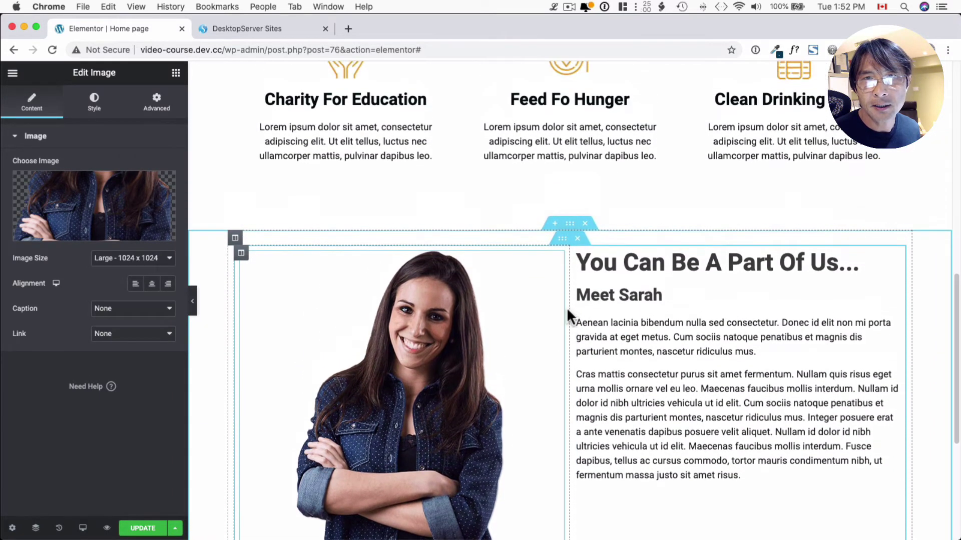
pyautogui.scroll(1, 568, 310)
pyautogui.click(569, 259)
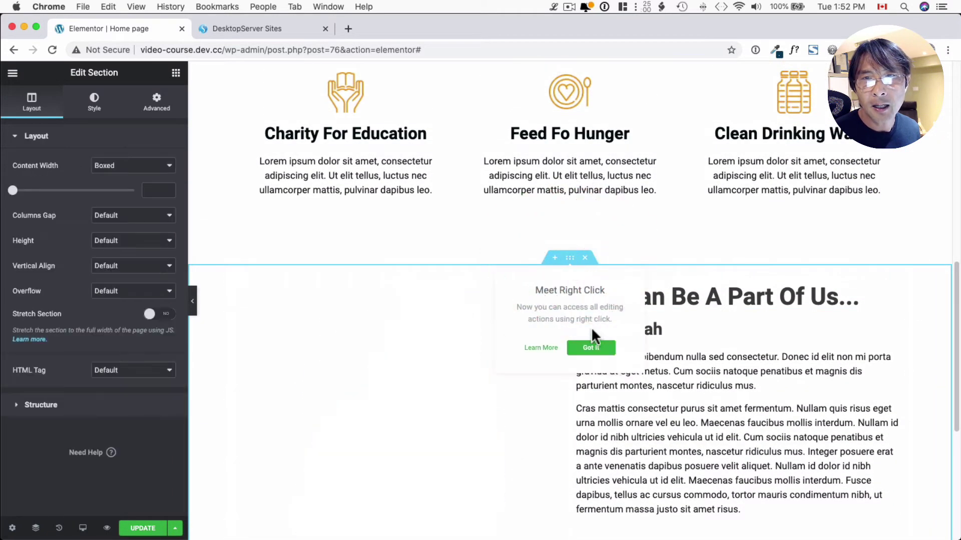
pyautogui.click(590, 348)
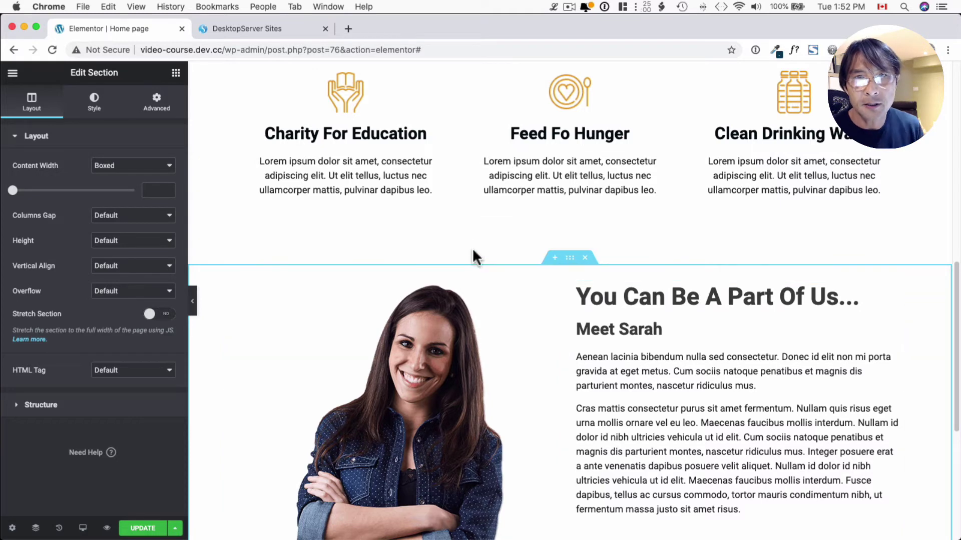
pyautogui.scroll(2, 473, 253)
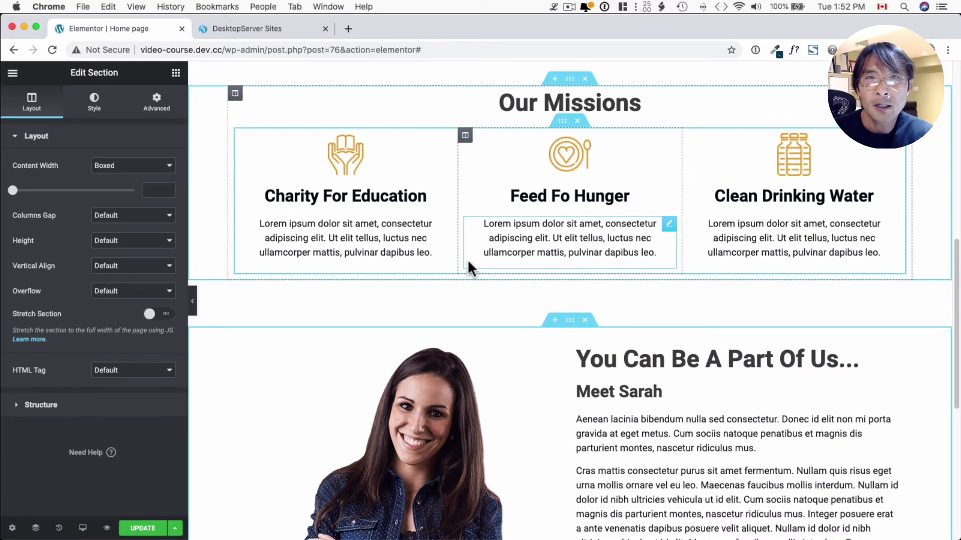
pyautogui.scroll(4, 477, 272)
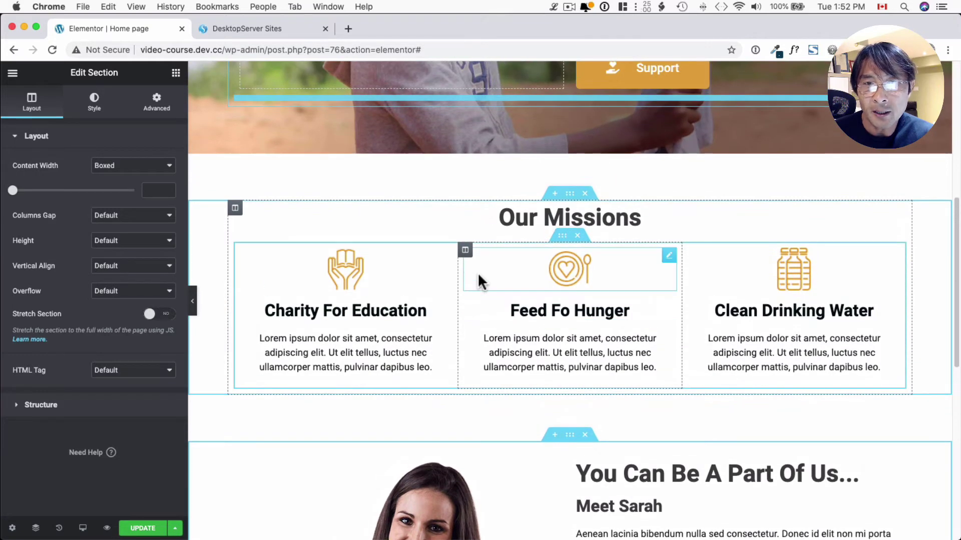
# Step: Give the "You Can Be A Part Of Us..." section a Classic background in light grey, #F3F3F3
pyautogui.scroll(-4, 480, 286)
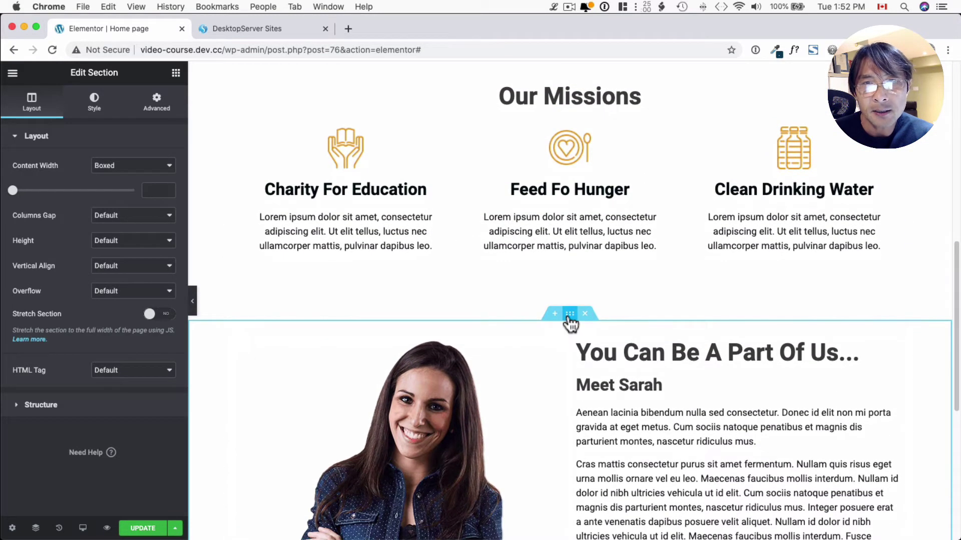
pyautogui.click(570, 315)
pyautogui.rightClick(571, 323)
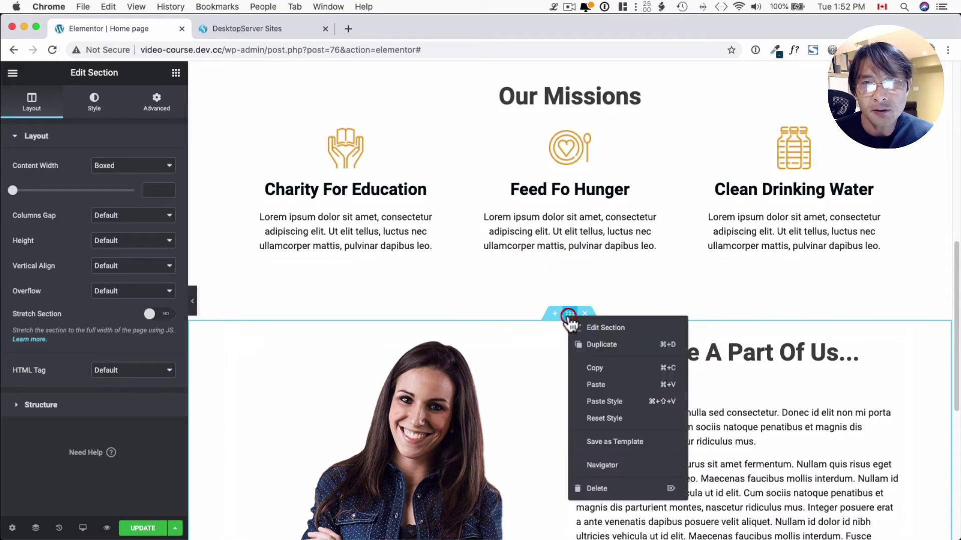
pyautogui.click(580, 328)
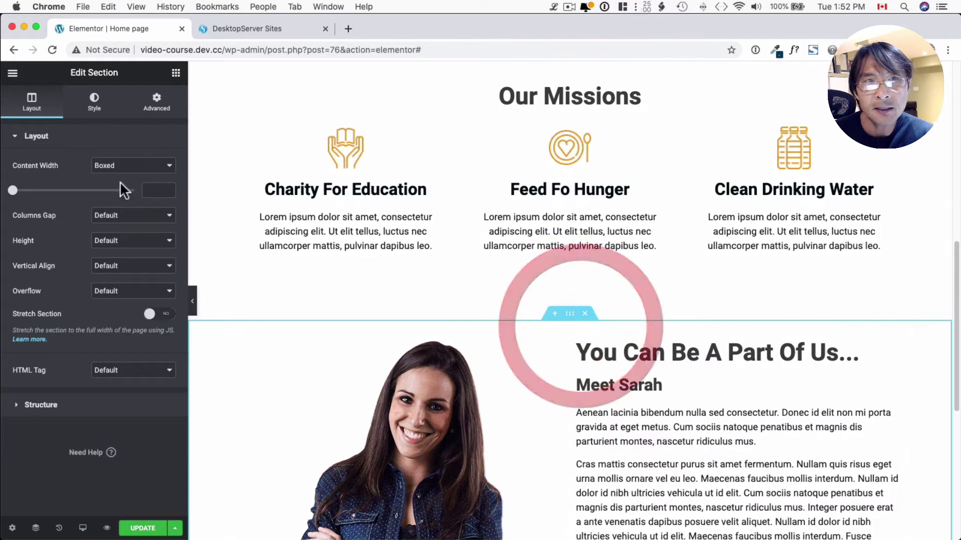
pyautogui.click(99, 114)
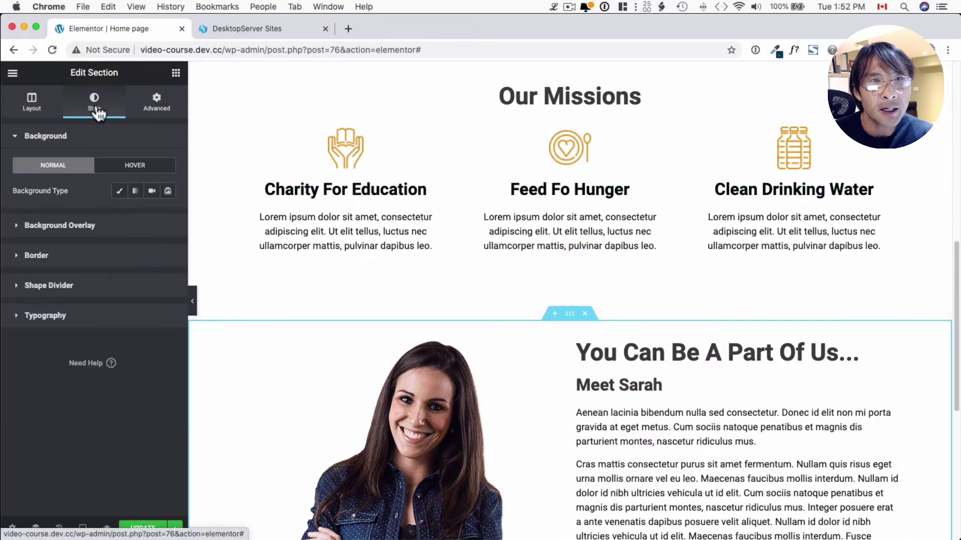
pyautogui.click(119, 192)
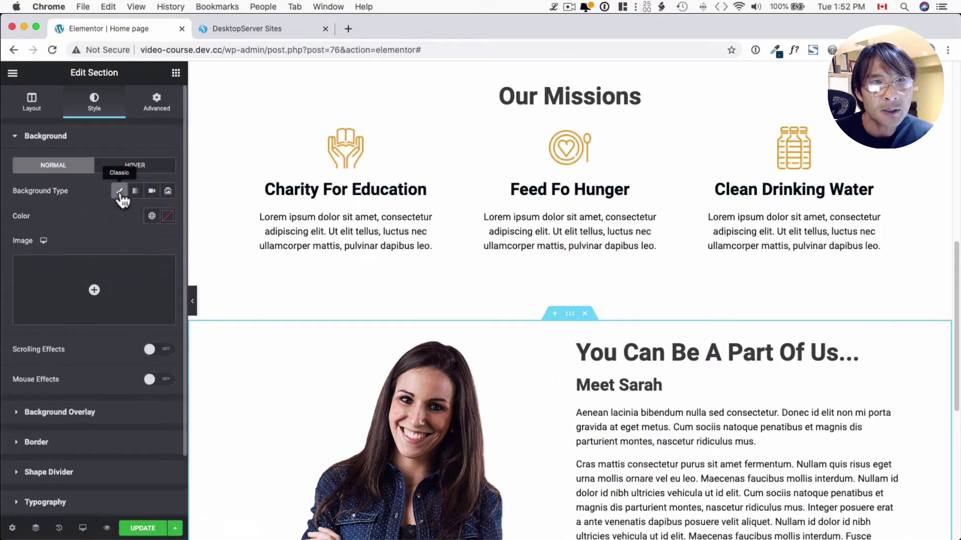
pyautogui.click(167, 219)
pyautogui.click(28, 273)
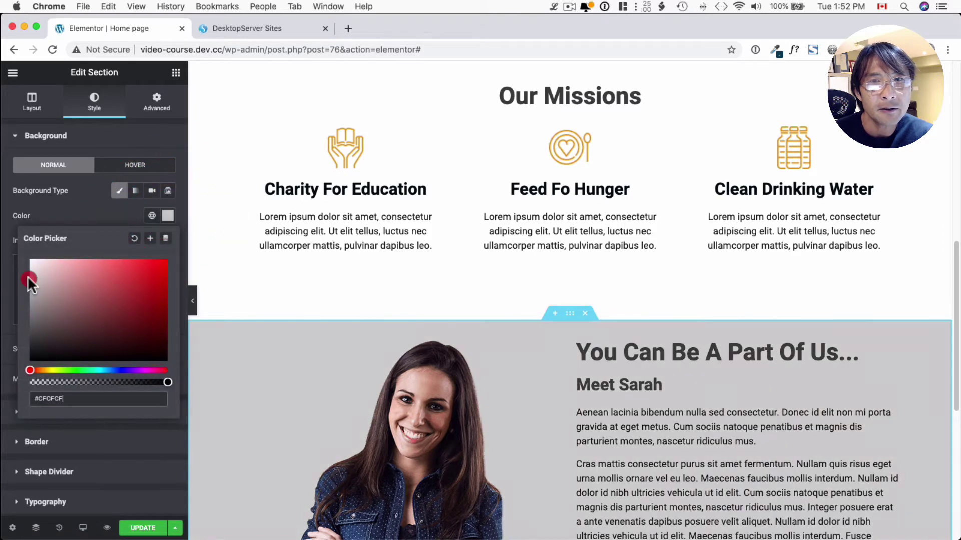
pyautogui.moveTo(28, 268); pyautogui.dragTo(28, 262)
pyautogui.scroll(-1, 553, 384)
pyautogui.scroll(-3, 554, 383)
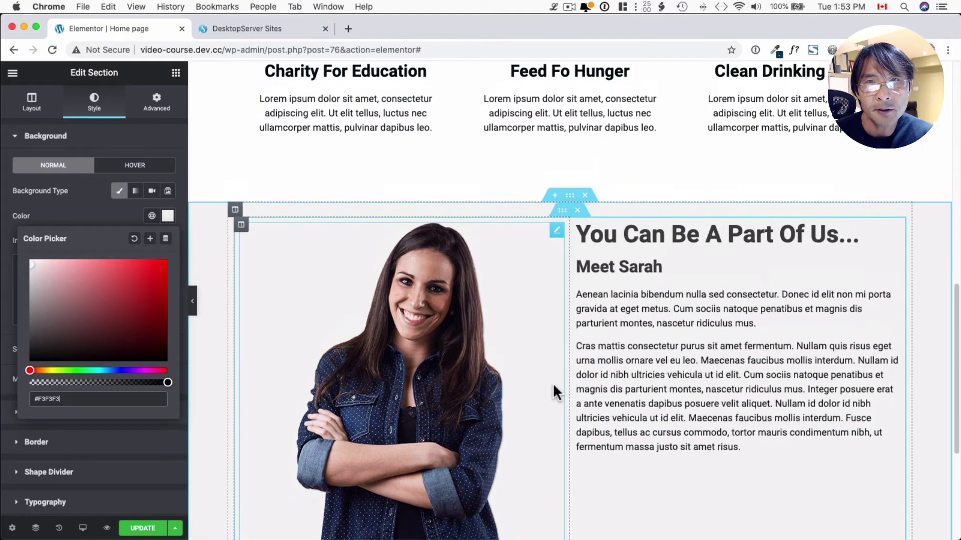
pyautogui.scroll(-1, 552, 382)
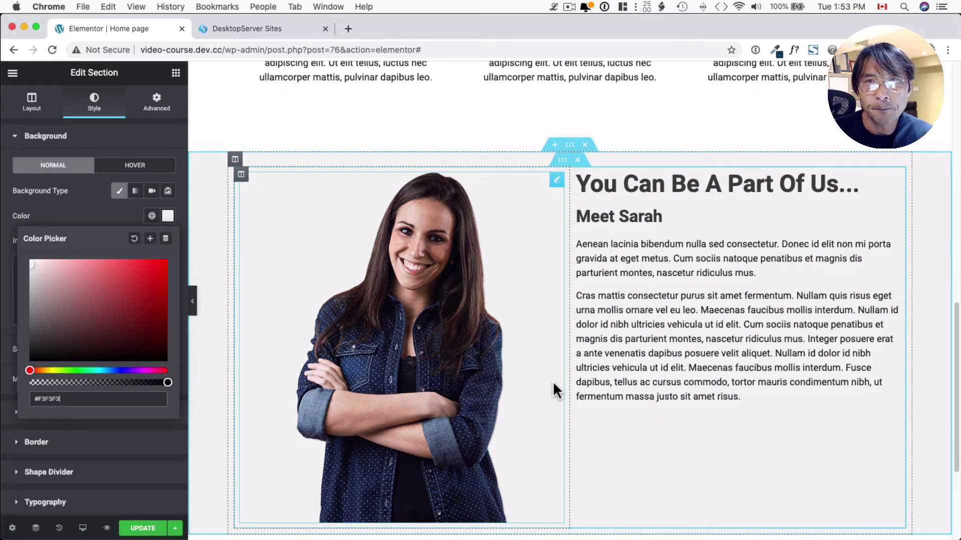
pyautogui.scroll(3, 599, 334)
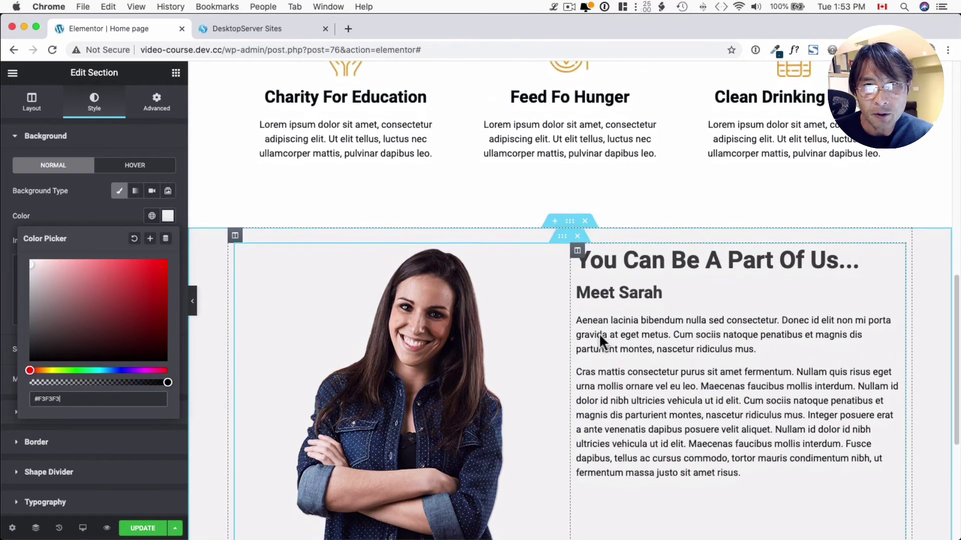
# Step: Set the "You Can Be A Part Of Us..." section's linked padding to 15 px on all four sides
pyautogui.scroll(-1, 599, 333)
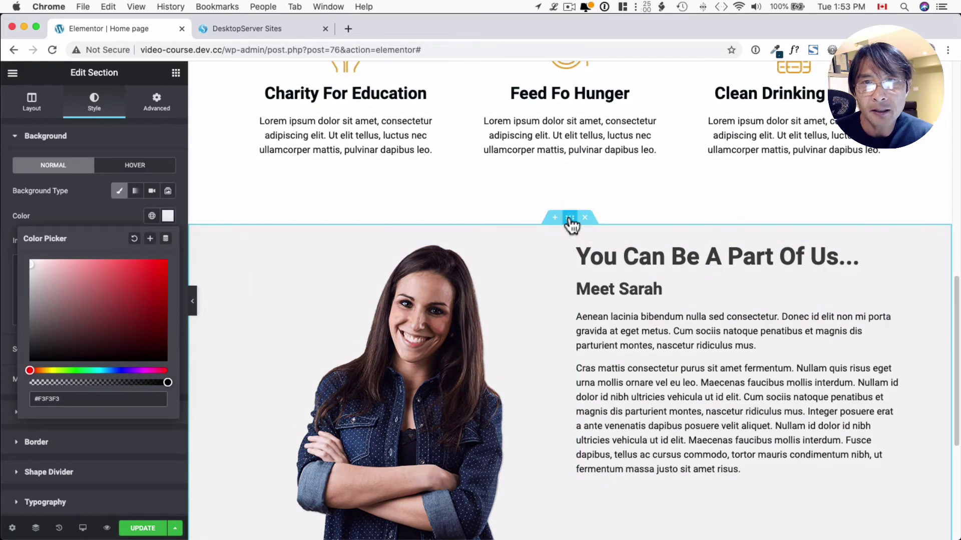
pyautogui.click(571, 222)
pyautogui.rightClick(571, 223)
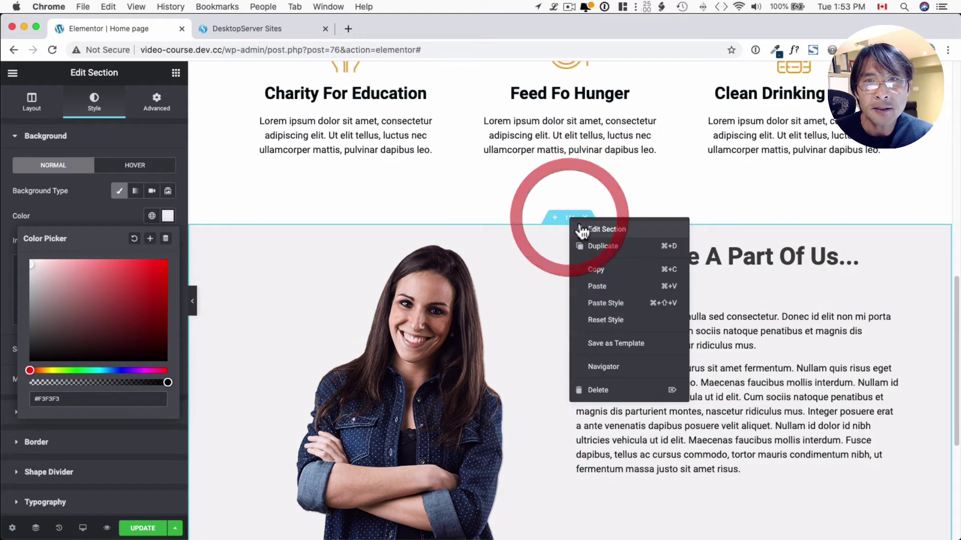
pyautogui.click(579, 223)
pyautogui.click(168, 113)
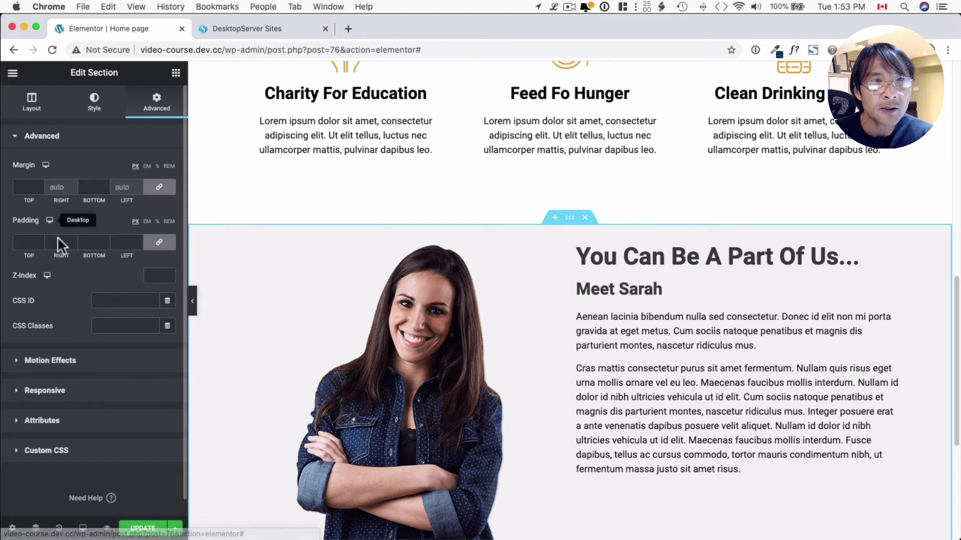
pyautogui.click(30, 242)
pyautogui.write('11')
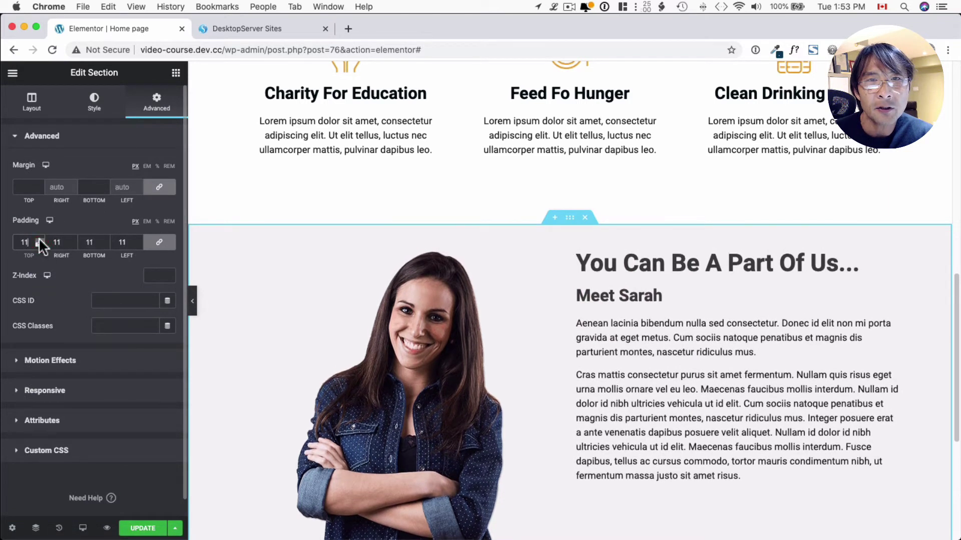
pyautogui.click(40, 239)
pyautogui.click(40, 240)
pyautogui.click(39, 239)
pyautogui.click(39, 240)
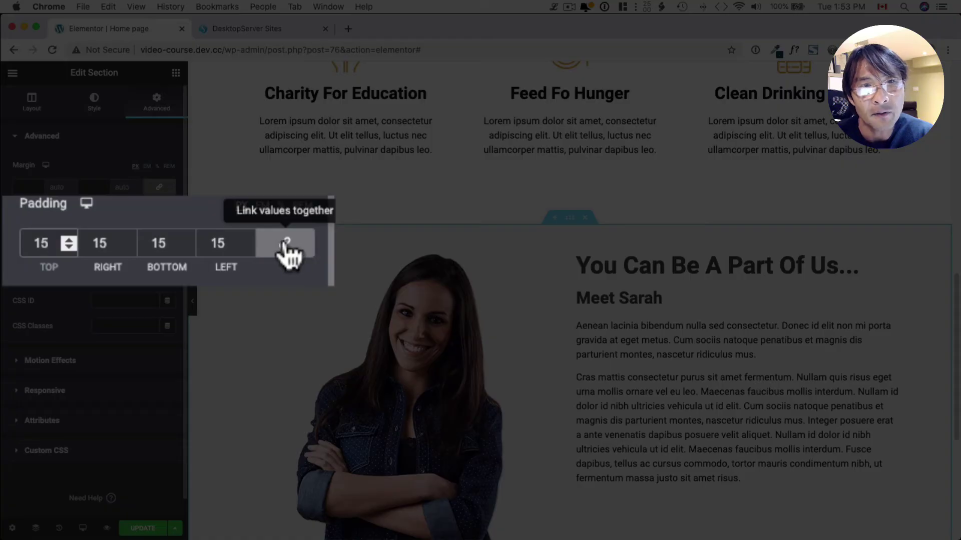
# Step: Unlink the section's padding values and set the bottom and left padding to 0
pyautogui.click(285, 243)
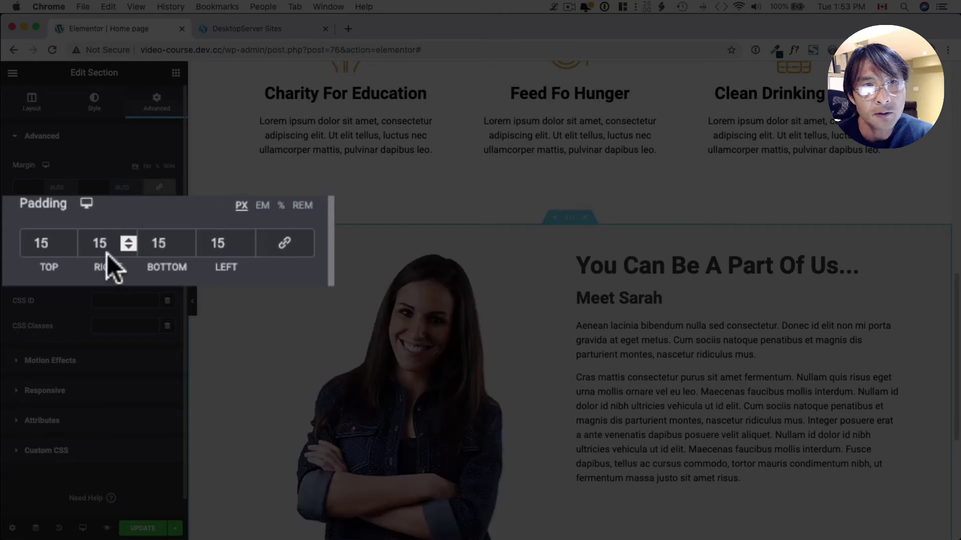
pyautogui.doubleClick(86, 240)
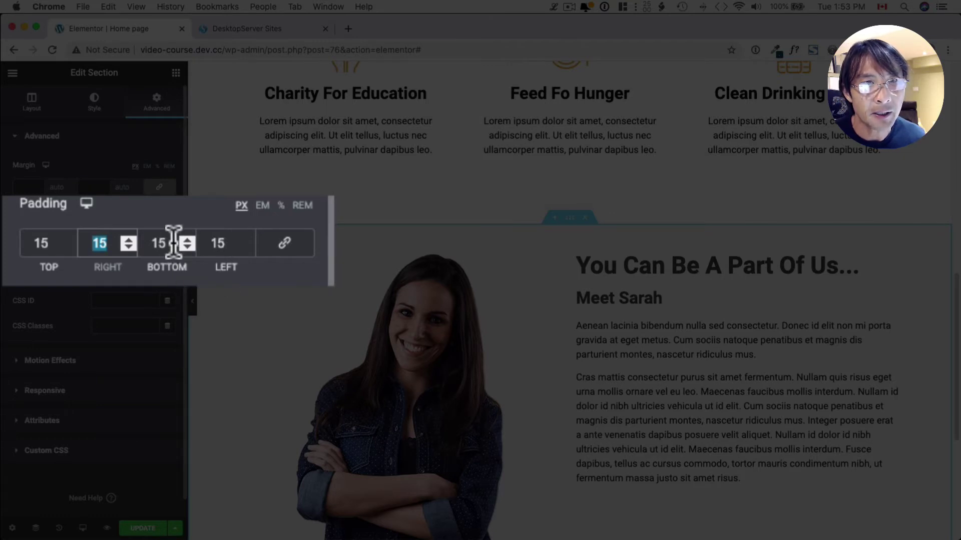
pyautogui.doubleClick(151, 242)
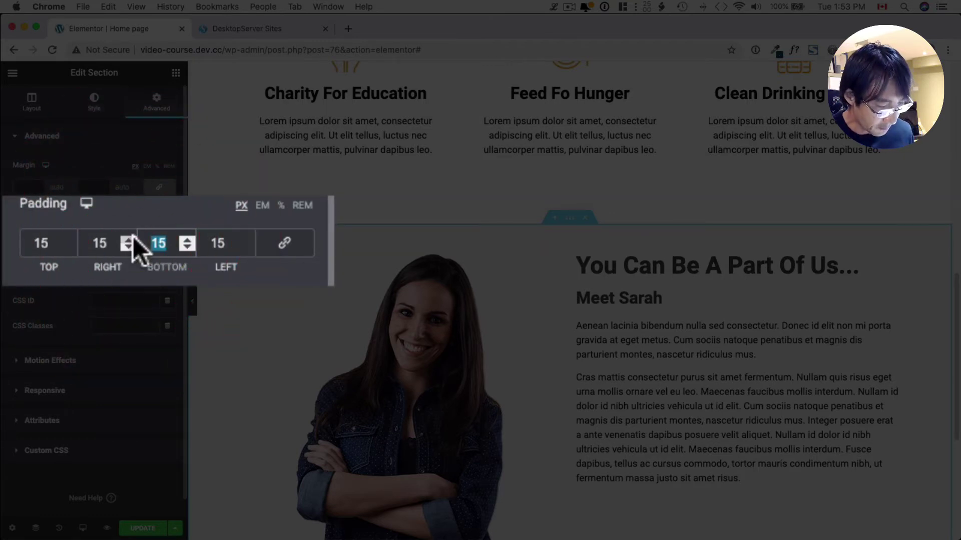
pyautogui.write('0')
pyautogui.doubleClick(229, 242)
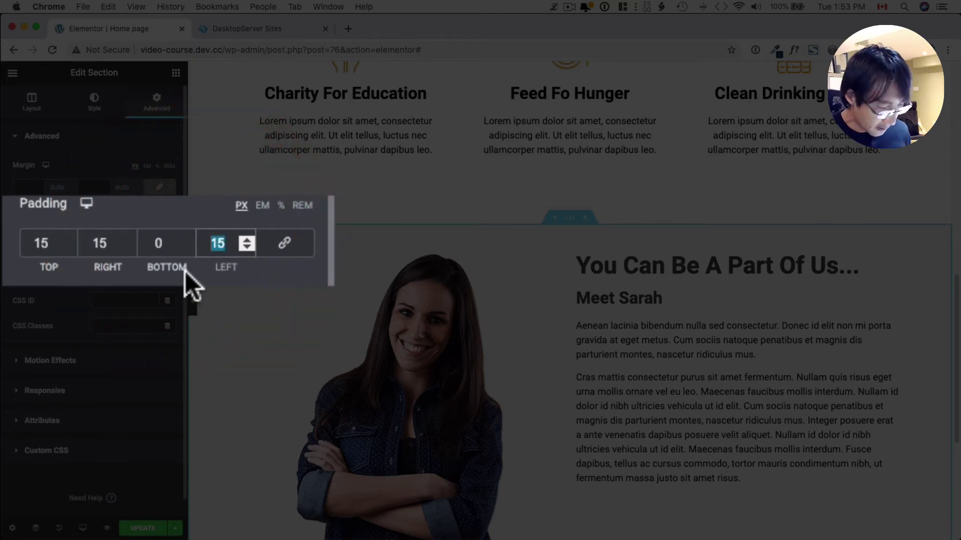
pyautogui.write('0')
pyautogui.scroll(-1, 261, 317)
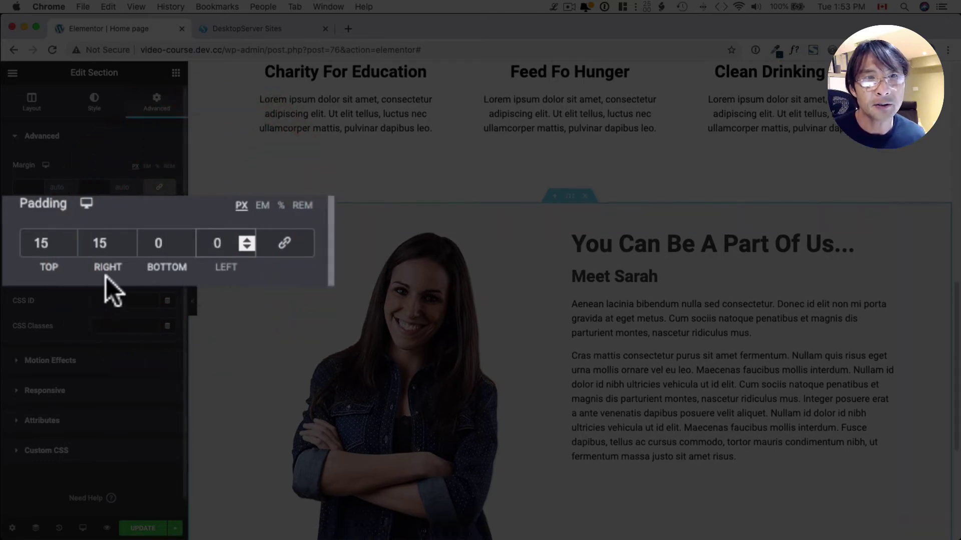
pyautogui.scroll(-3, 407, 359)
pyautogui.scroll(2, 408, 359)
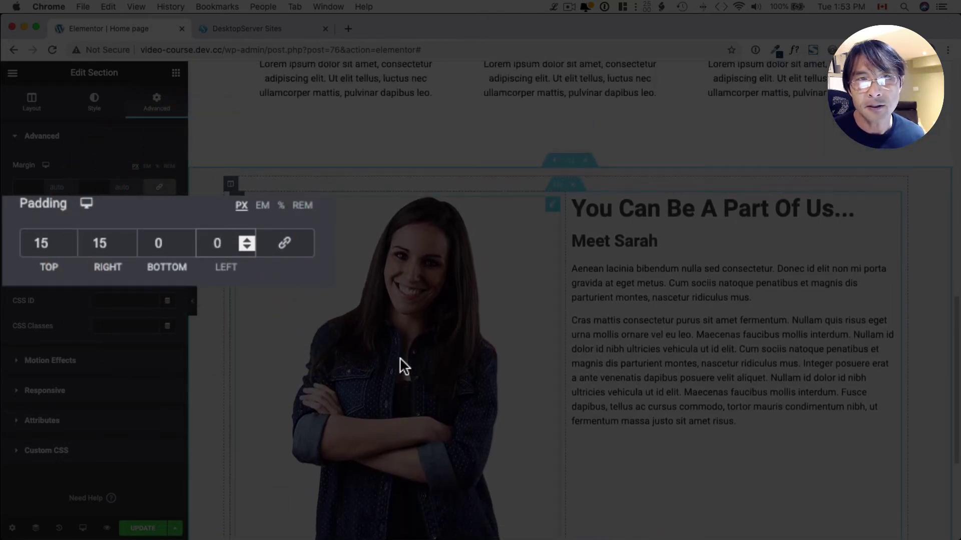
# Step: Set the section's top padding to 55 px
pyautogui.doubleClick(53, 242)
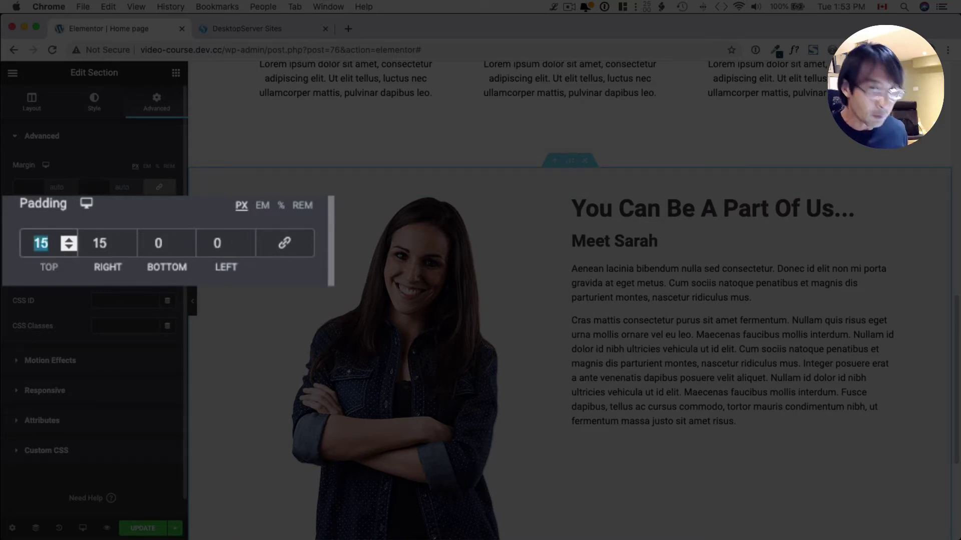
pyautogui.write('55')
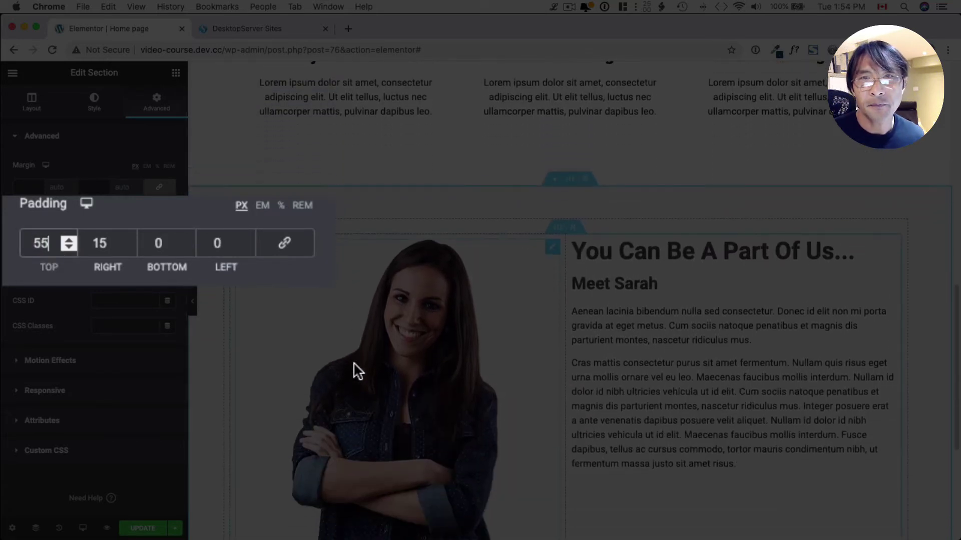
pyautogui.scroll(-2, 607, 397)
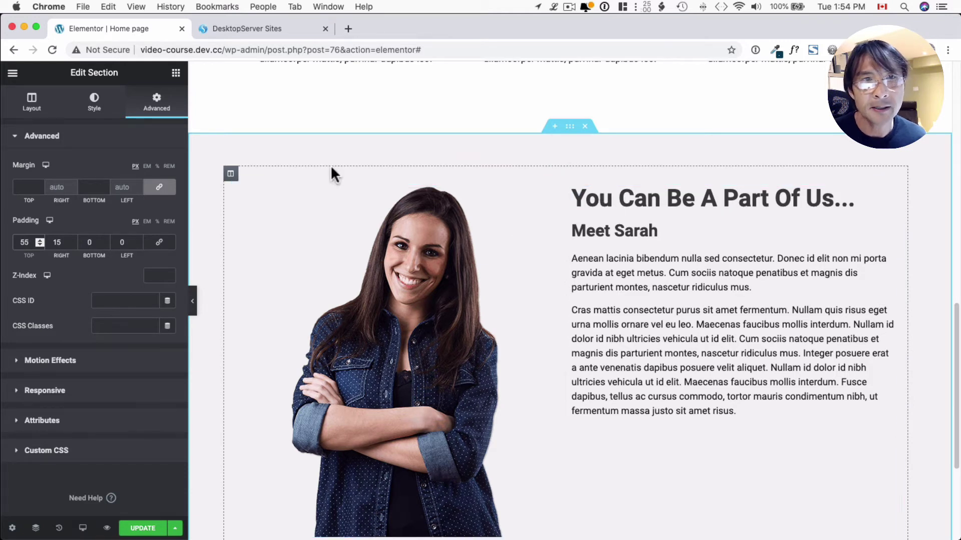
# Step: Add a Spacer widget above the "You Can Be A Part Of Us..." heading in the text column
pyautogui.click(178, 75)
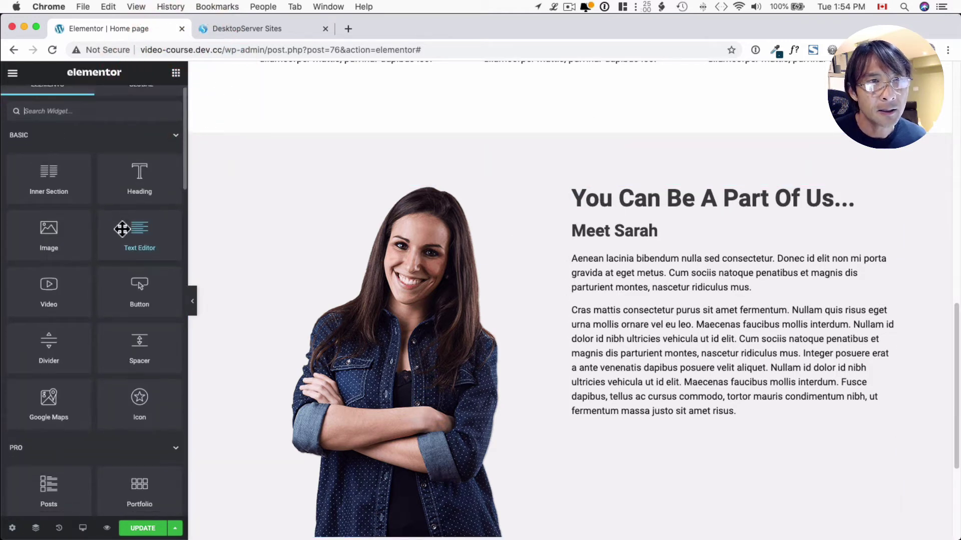
pyautogui.scroll(-2, 122, 229)
pyautogui.scroll(-1, 122, 229)
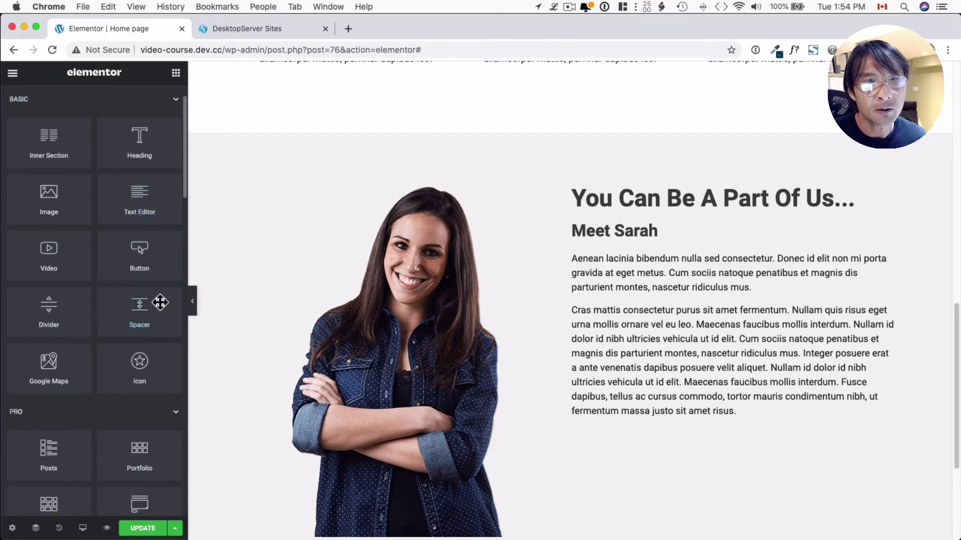
pyautogui.moveTo(145, 308); pyautogui.dragTo(619, 198)
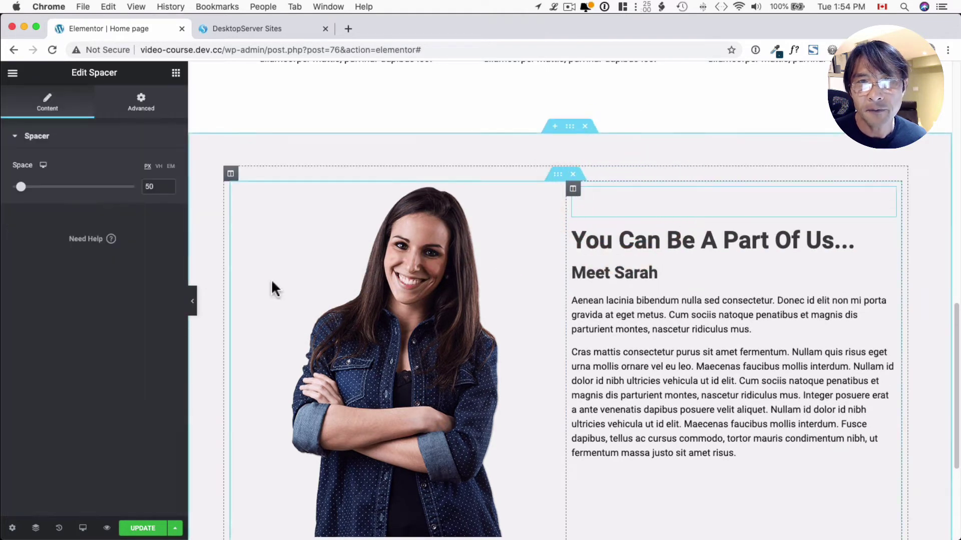
# Step: Try a height of 79 px for the spacer above the heading and return it to 50 px
pyautogui.moveTo(32, 187)
pyautogui.mouseDown()
pyautogui.moveTo(39, 186)
pyautogui.moveTo(27, 188)
pyautogui.mouseUp()
pyautogui.scroll(-4, 494, 300)
pyautogui.scroll(5, 494, 301)
pyautogui.scroll(-2, 532, 326)
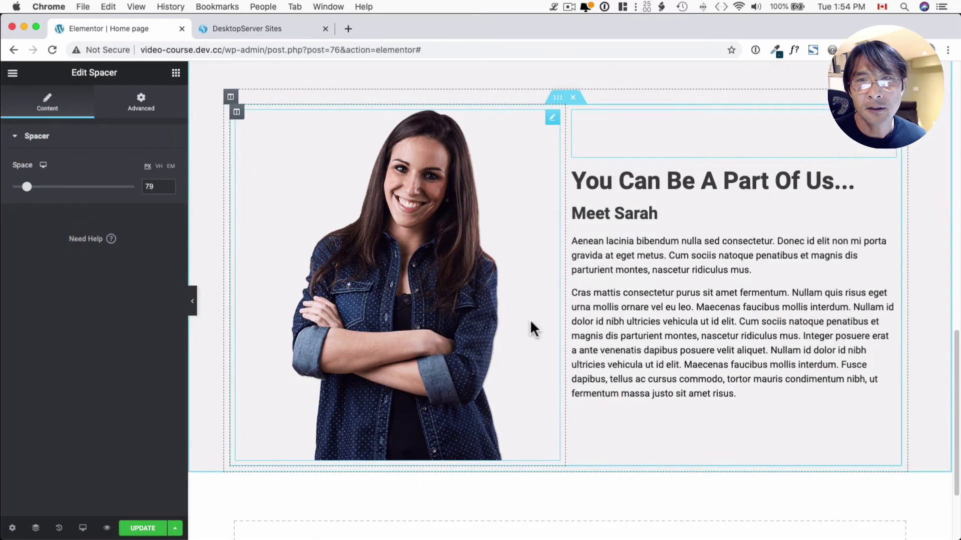
pyautogui.scroll(1, 534, 328)
pyautogui.scroll(-2, 532, 328)
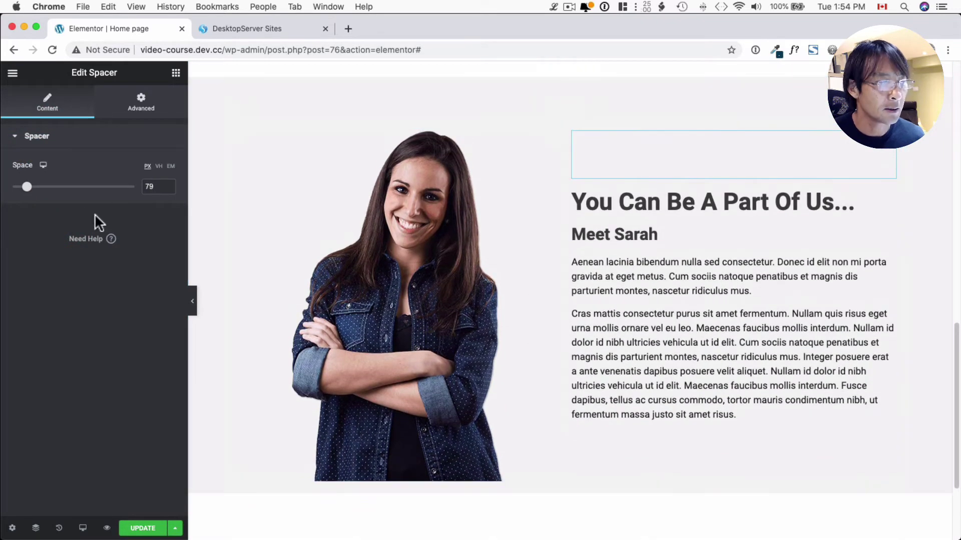
pyautogui.moveTo(35, 187); pyautogui.dragTo(28, 188)
pyautogui.scroll(1, 419, 244)
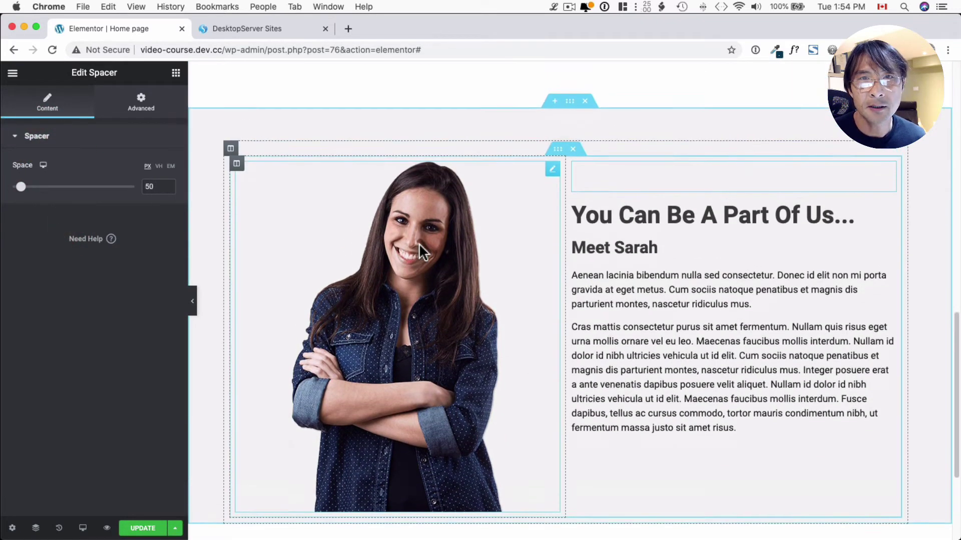
pyautogui.scroll(-2, 419, 243)
# Step: Unlink the margin values of the inner section holding the photo and text, and set its bottom margin to -21 px
pyautogui.click(404, 486)
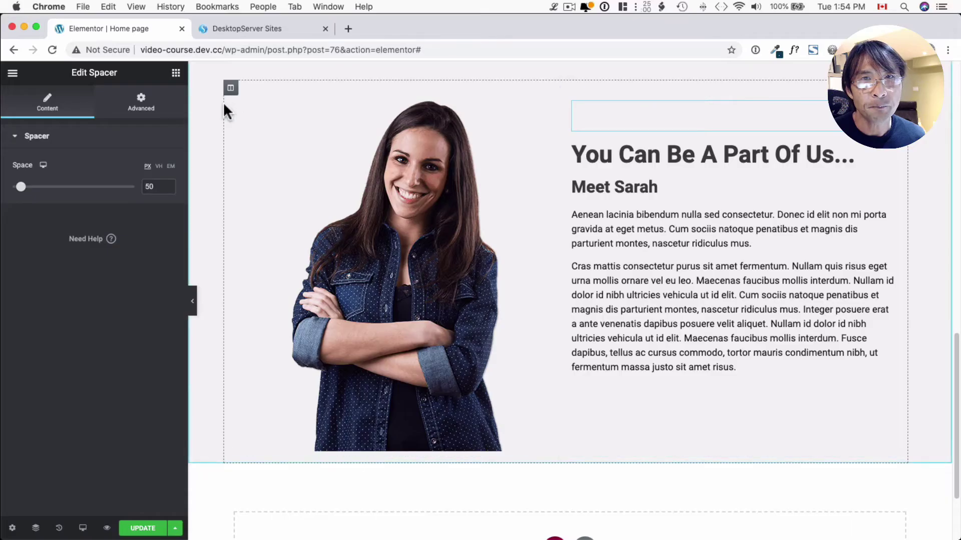
pyautogui.click(229, 90)
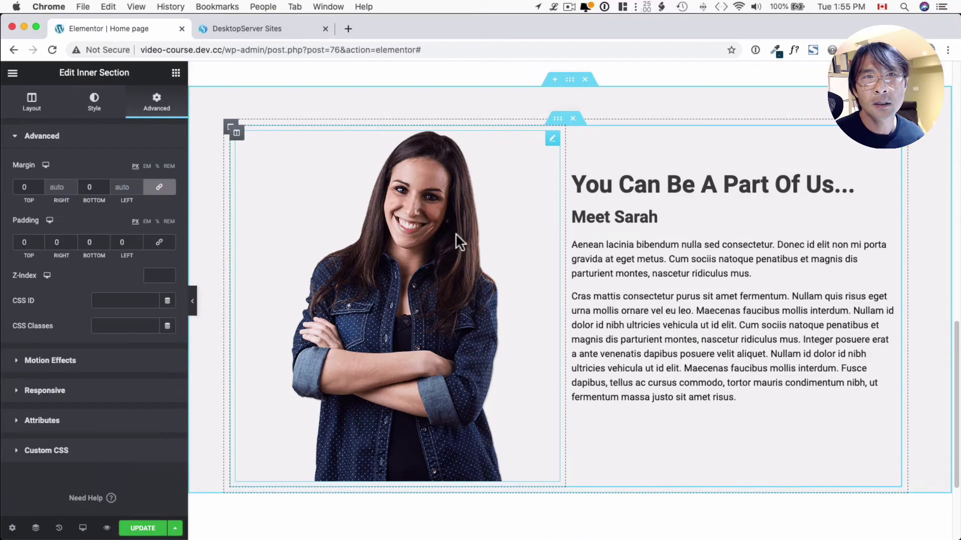
pyautogui.scroll(2, 447, 241)
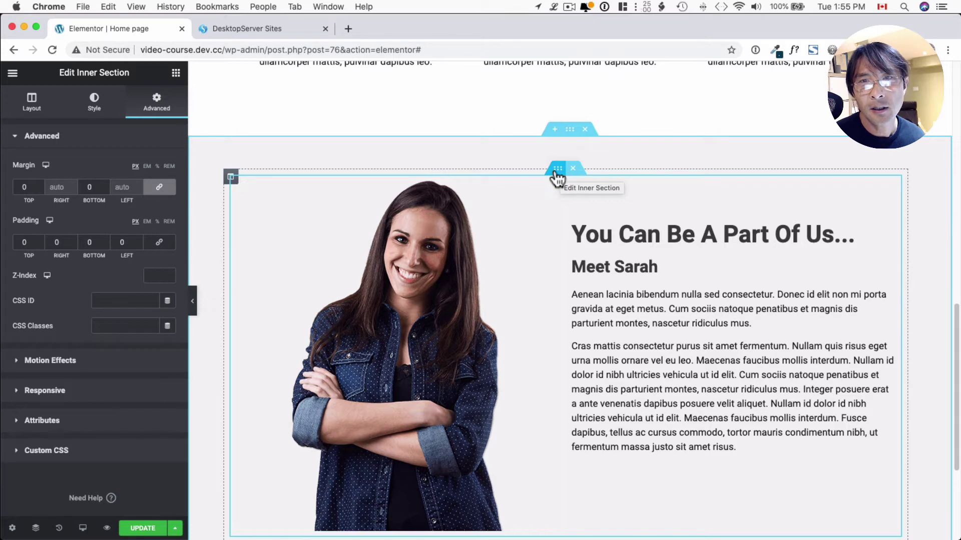
pyautogui.rightClick(557, 177)
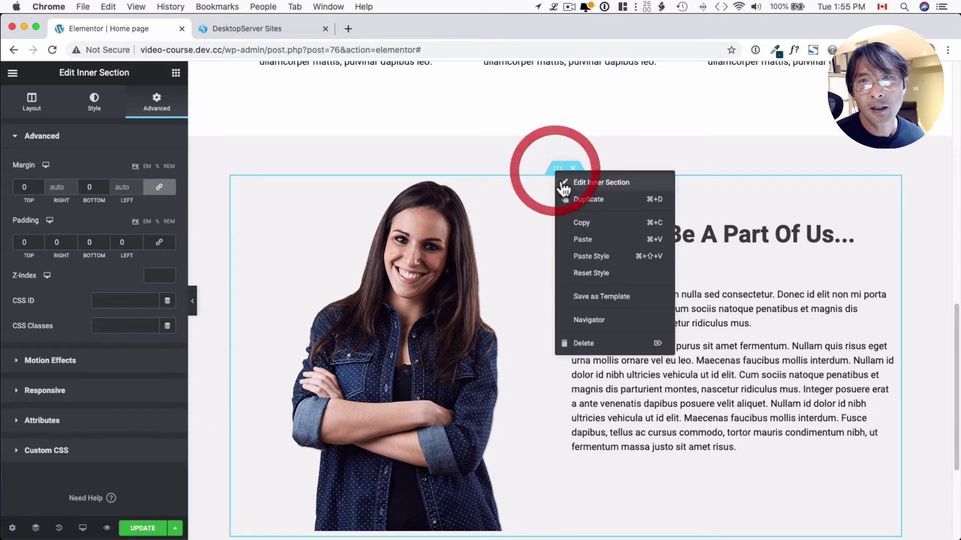
pyautogui.click(615, 183)
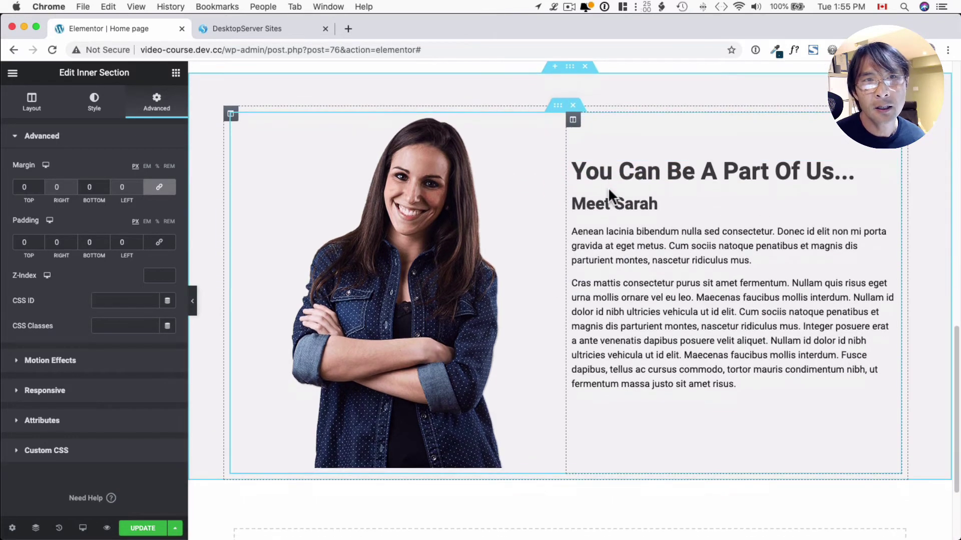
pyautogui.click(158, 108)
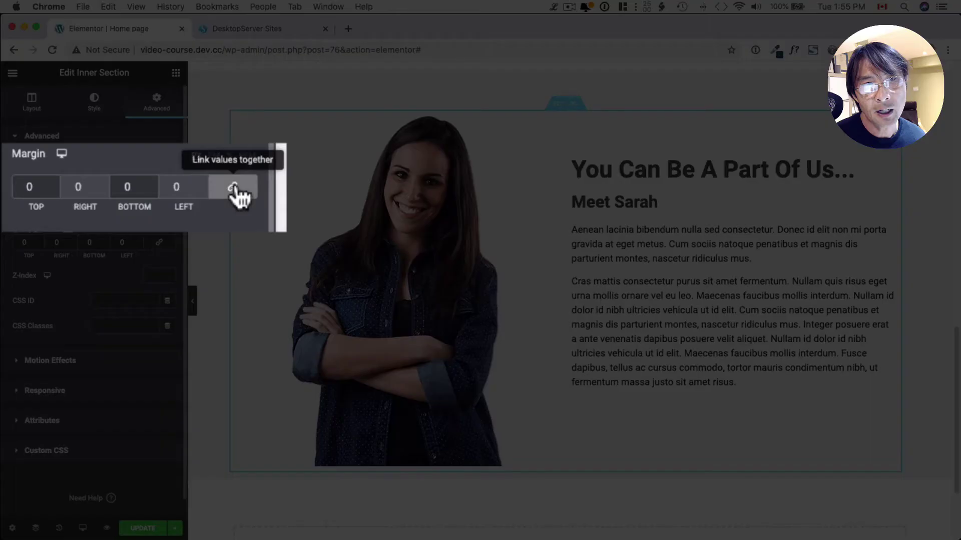
pyautogui.click(160, 188)
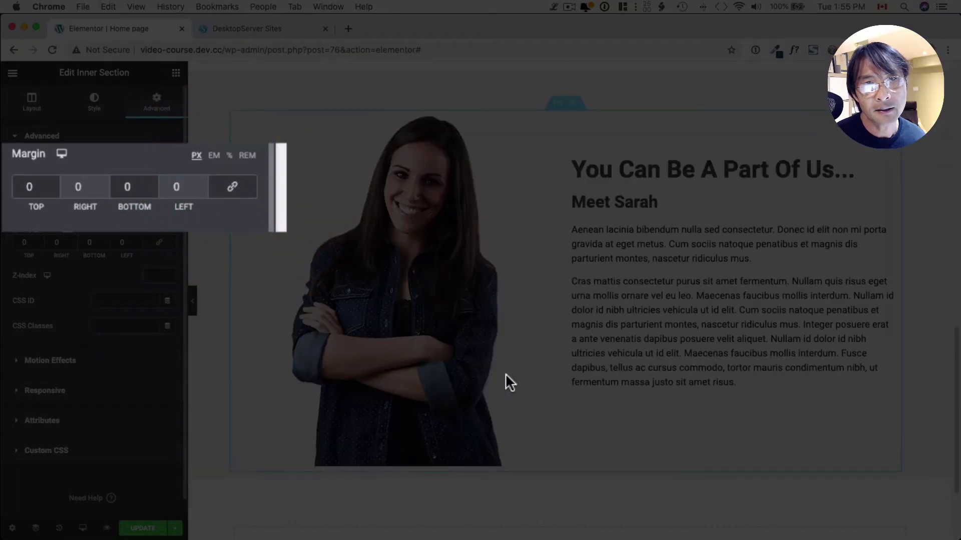
pyautogui.scroll(-1, 473, 369)
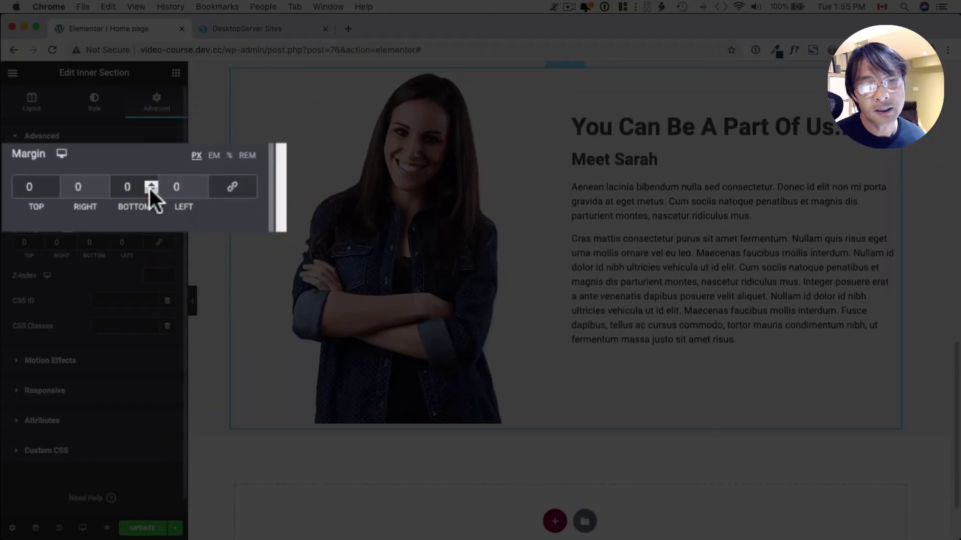
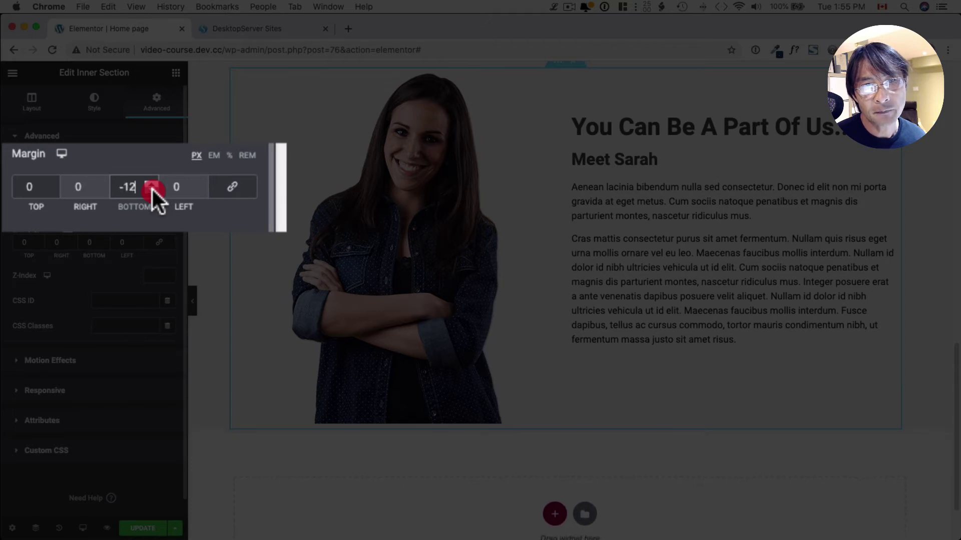
pyautogui.moveTo(151, 187); pyautogui.dragTo(152, 186)
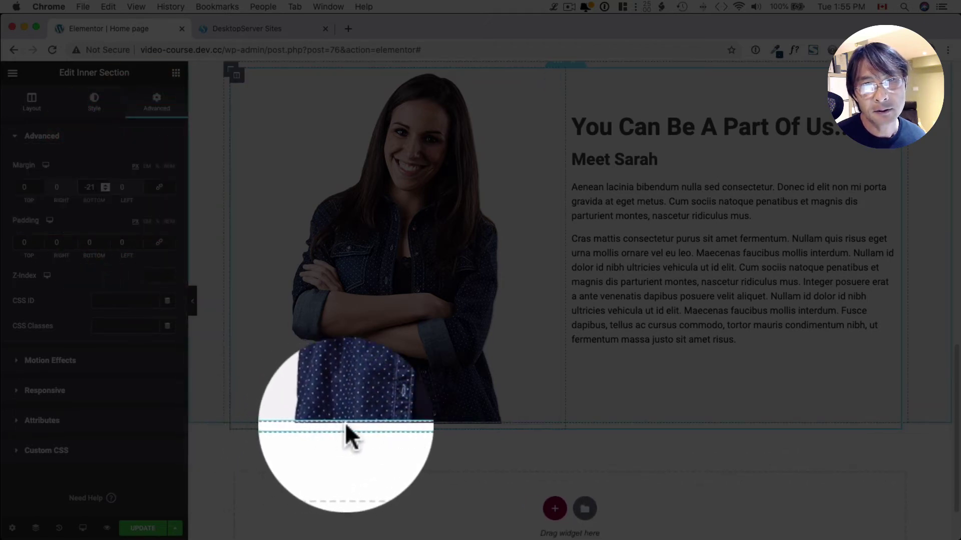
pyautogui.scroll(3, 344, 422)
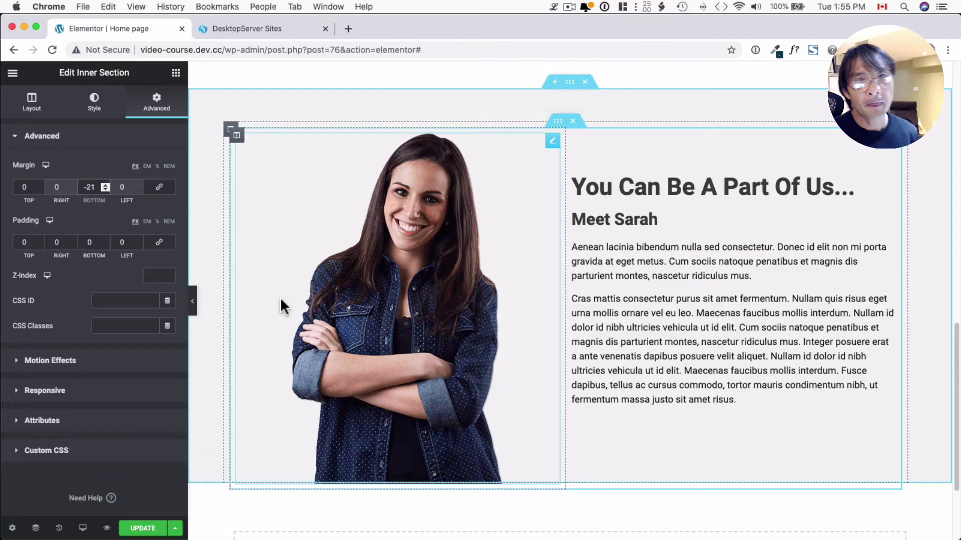
# Step: Add a Button widget below the "Meet Sarah" paragraphs and set its size to Large
pyautogui.click(176, 73)
pyautogui.moveTo(166, 315); pyautogui.dragTo(619, 419)
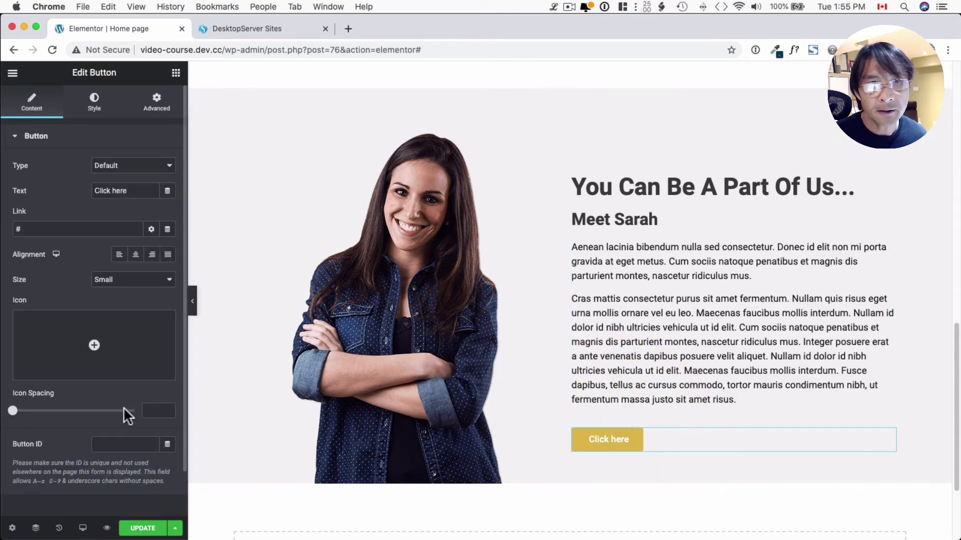
pyautogui.click(125, 289)
pyautogui.click(129, 301)
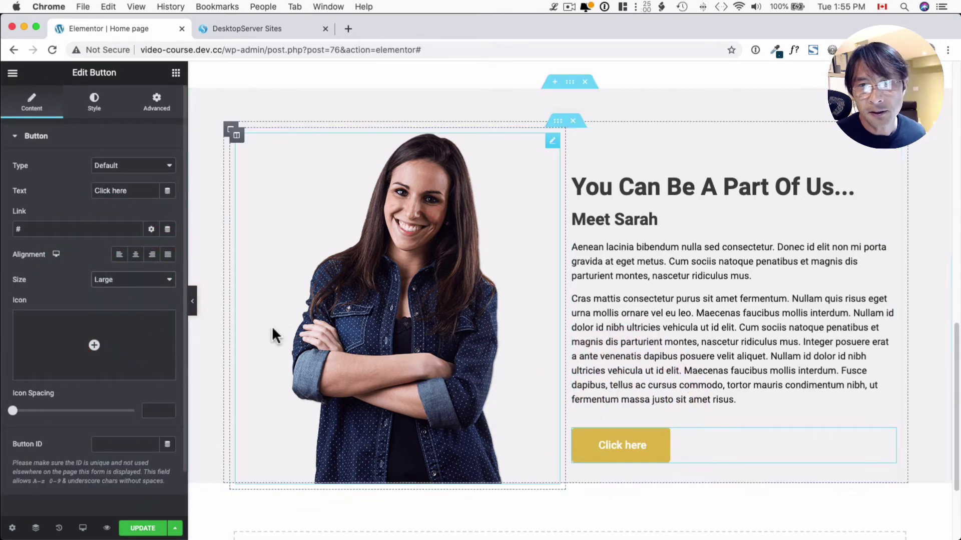
# Step: Change the new button's text to "Volunteer Opportunities"
pyautogui.tripleClick(132, 191)
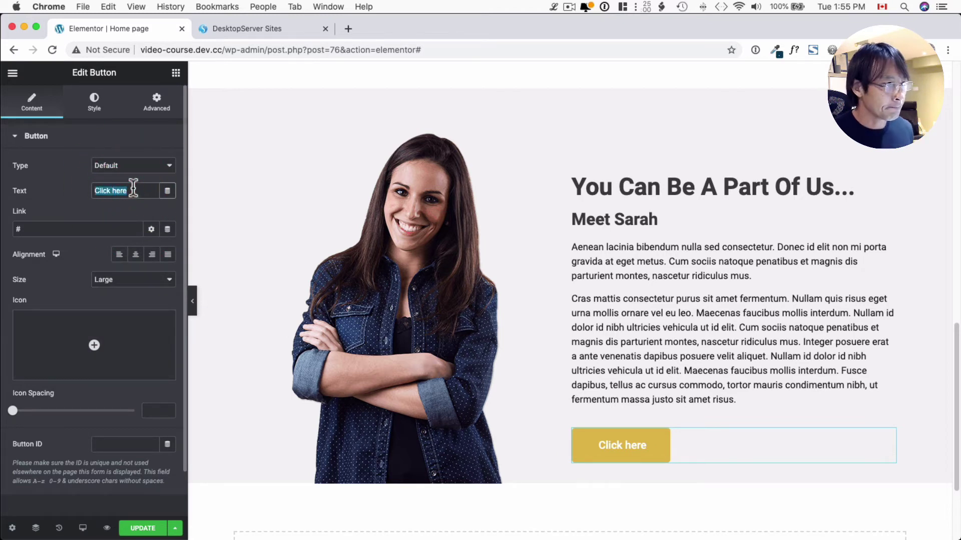
pyautogui.write('Voluntee')
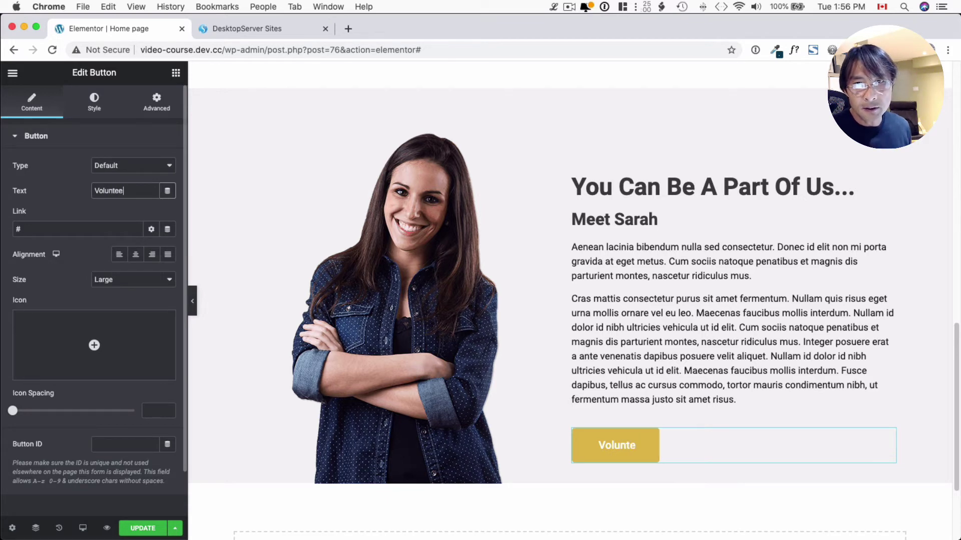
pyautogui.write('r Oppor')
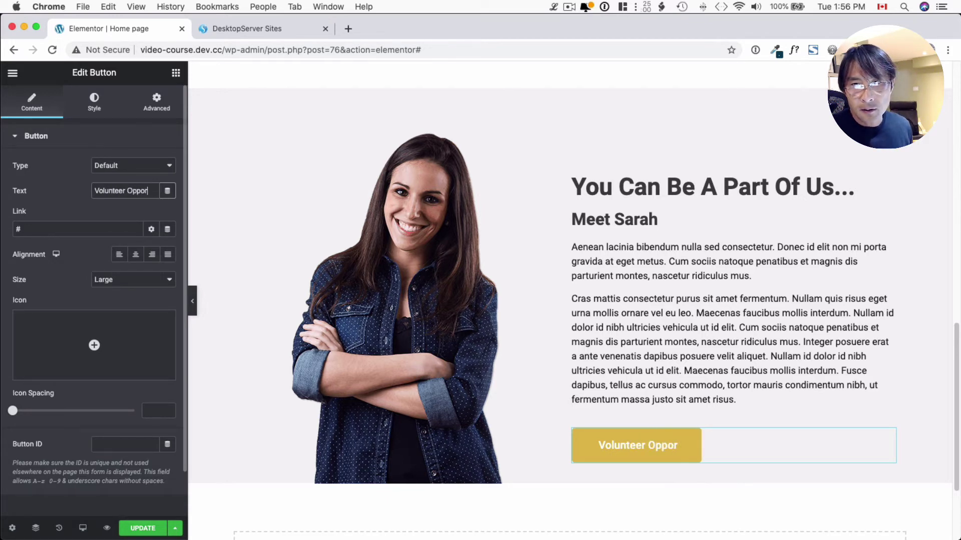
pyautogui.write('tunities')
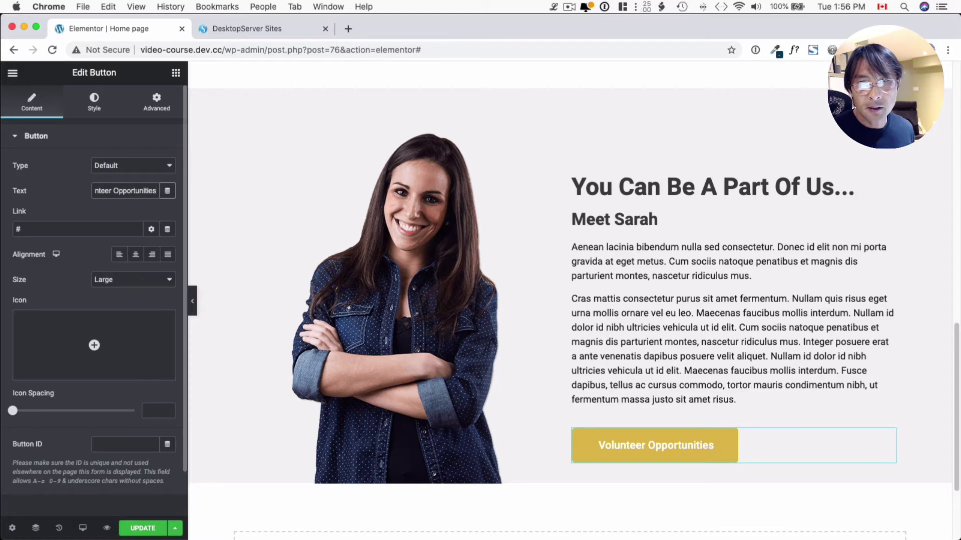
# Step: Search the icon library for "heart" and insert the outlined Heart icon into the Volunteer Opportunities button
pyautogui.click(106, 345)
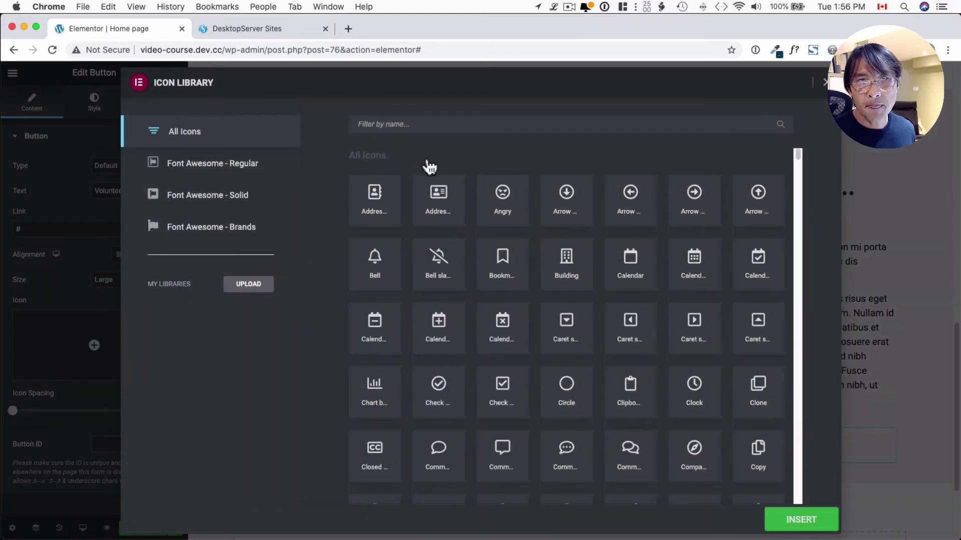
pyautogui.click(406, 125)
pyautogui.write('heart')
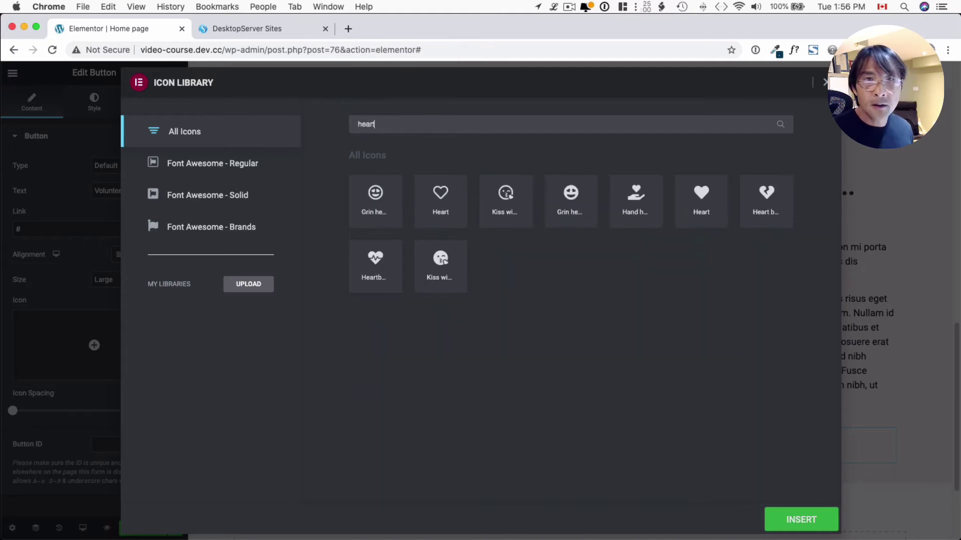
pyautogui.click(431, 193)
pyautogui.click(822, 520)
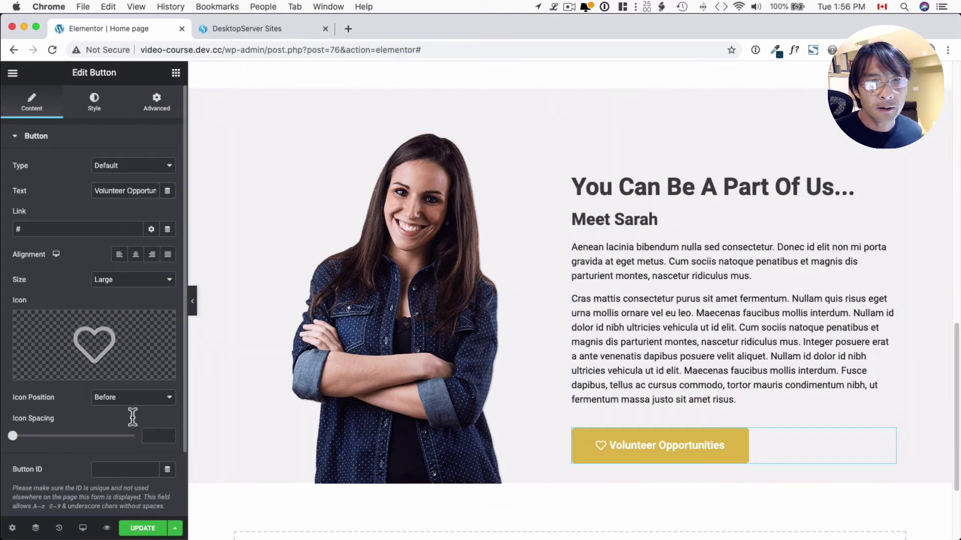
# Step: Position the heart icon after the button text and set the icon spacing to 16
pyautogui.click(115, 400)
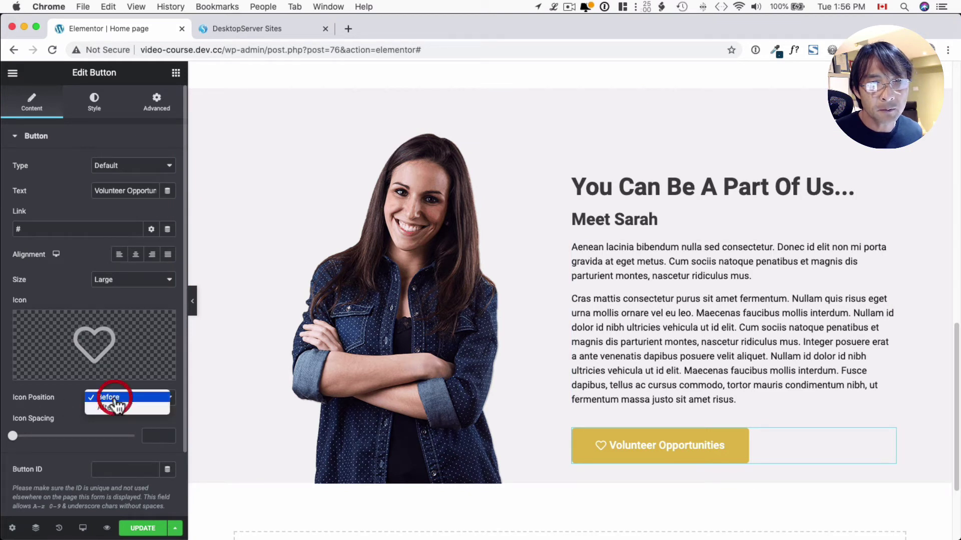
pyautogui.click(111, 407)
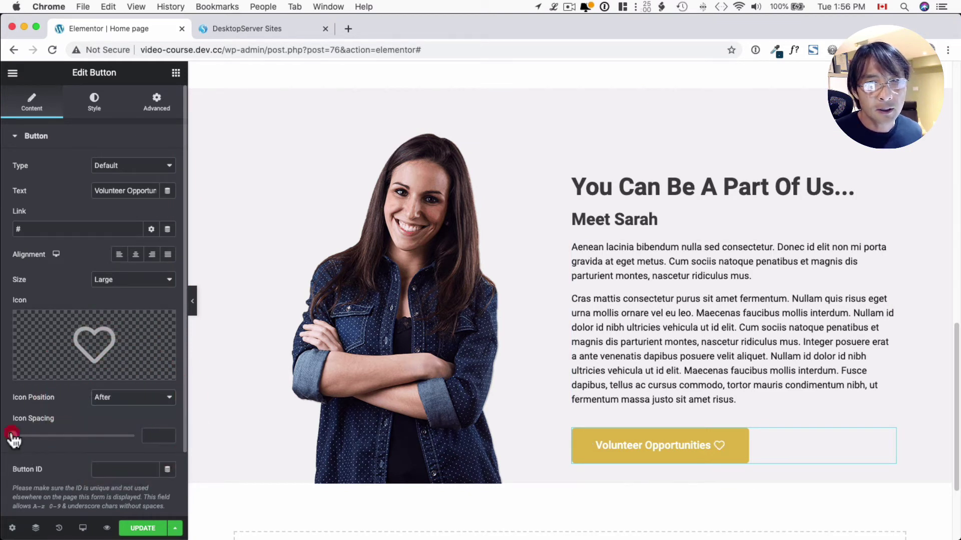
pyautogui.moveTo(13, 440); pyautogui.dragTo(52, 439)
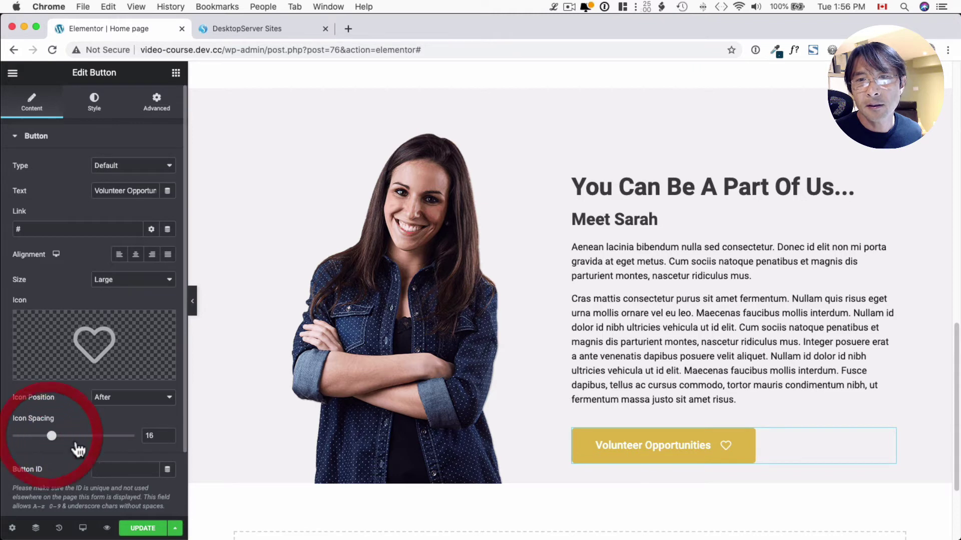
pyautogui.scroll(-1, 682, 498)
pyautogui.scroll(2, 682, 498)
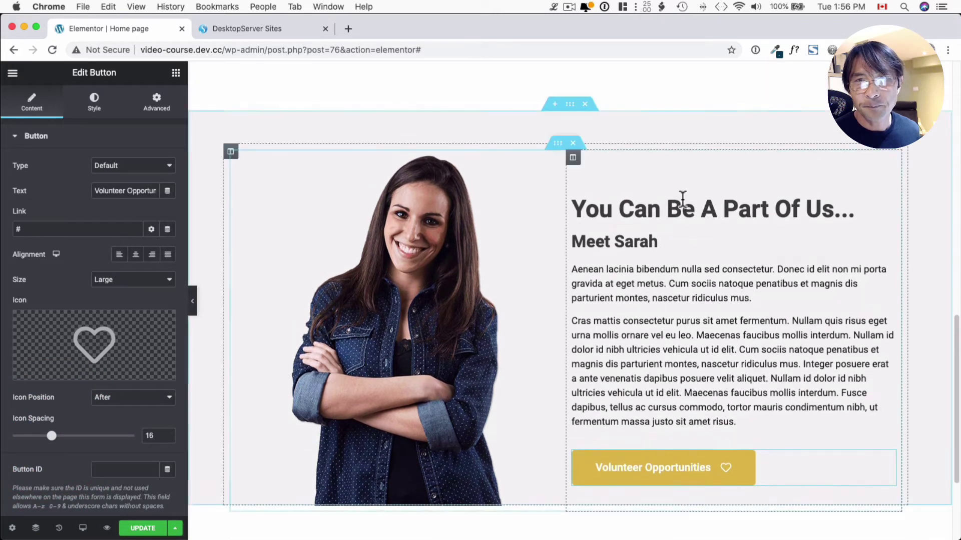
# Step: Reduce the spacer above the "You Can Be A Part Of Us..." heading to 15 px
pyautogui.click(648, 169)
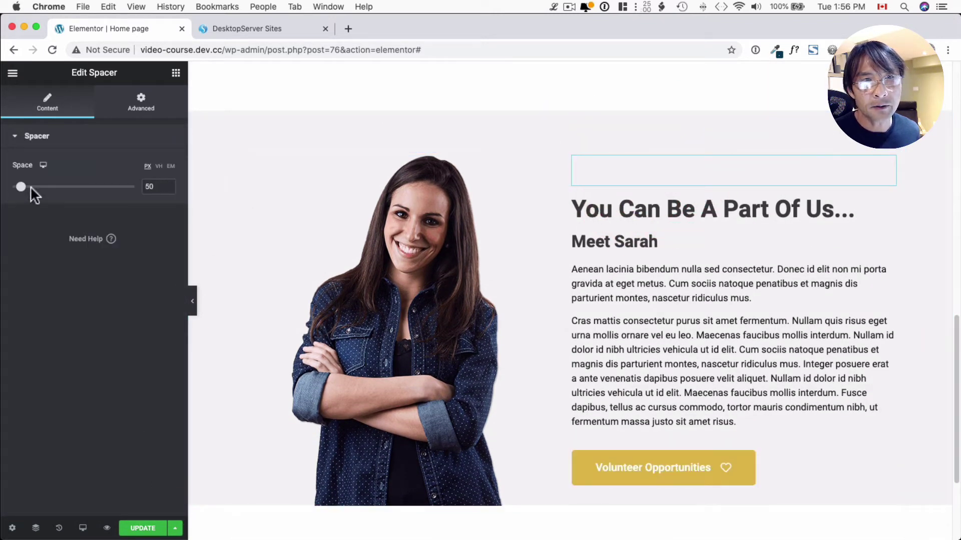
pyautogui.moveTo(20, 191); pyautogui.dragTo(13, 190)
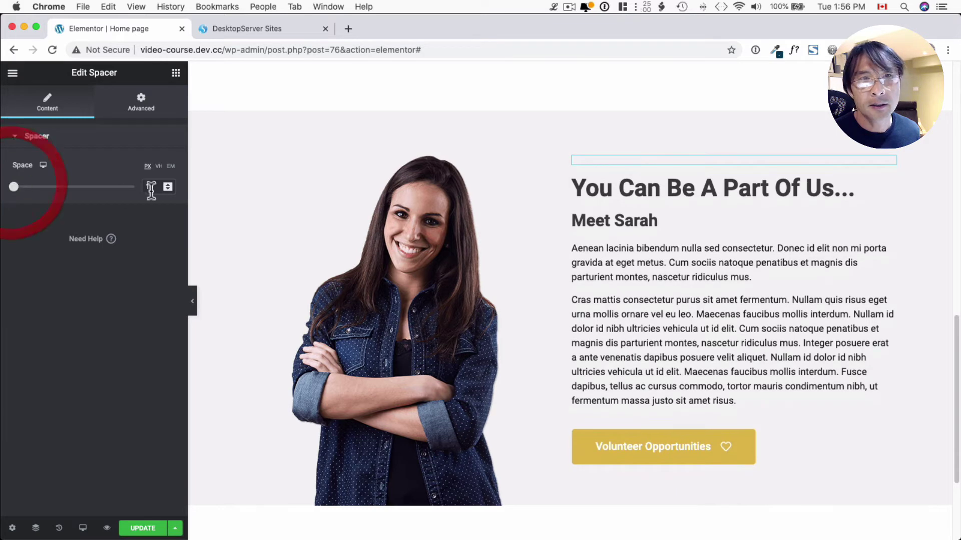
pyautogui.scroll(-1, 607, 182)
pyautogui.scroll(2, 575, 207)
pyautogui.scroll(-2, 582, 200)
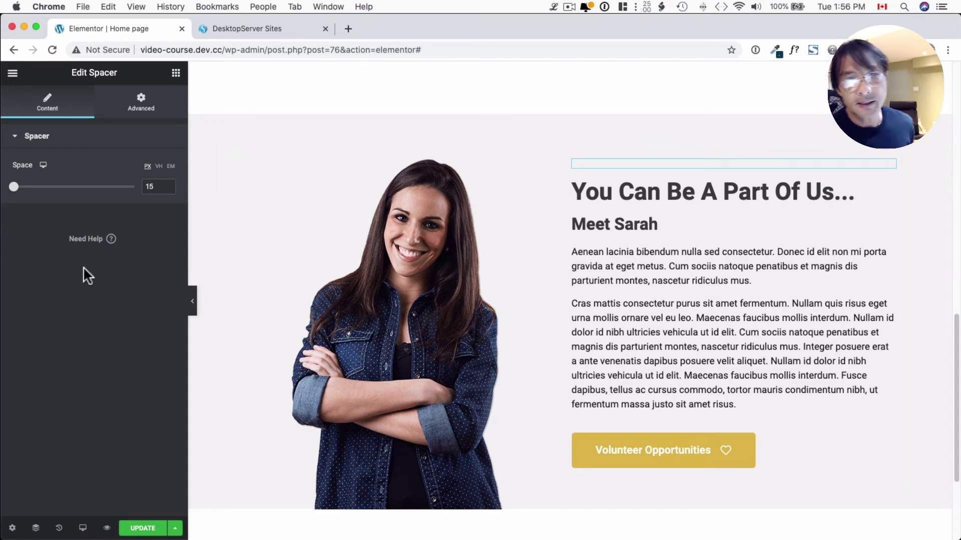
# Step: Duplicate the whole "Our Missions" section
pyautogui.scroll(3, 557, 304)
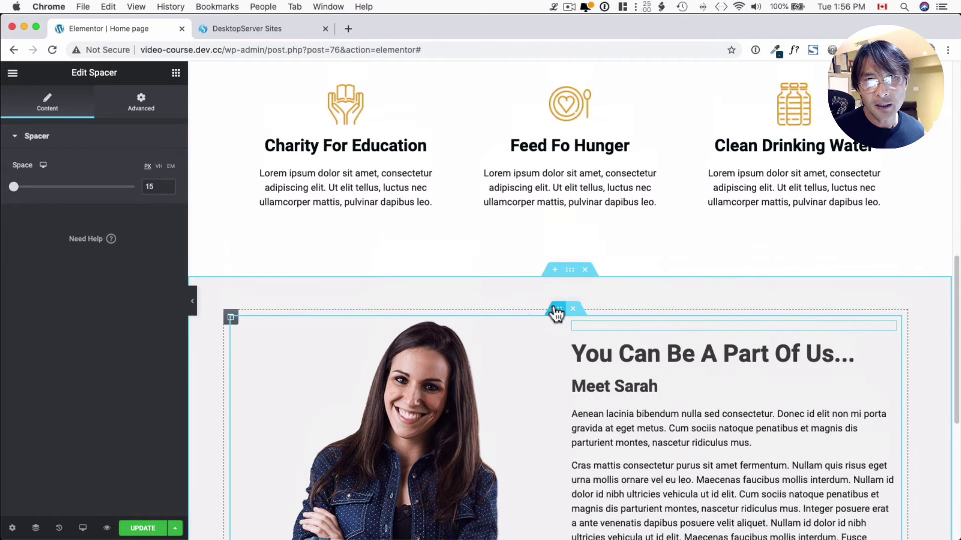
pyautogui.scroll(-2, 552, 304)
pyautogui.scroll(-5, 551, 304)
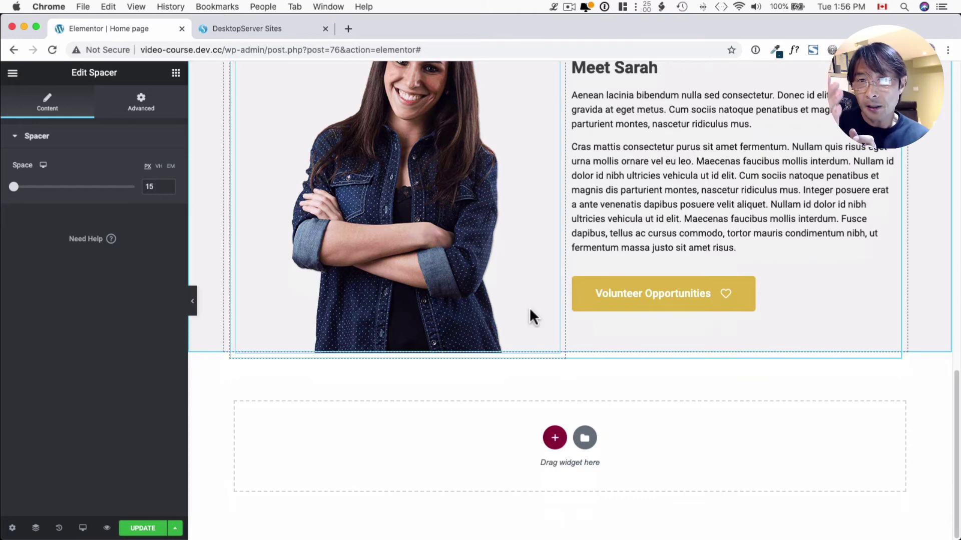
pyautogui.scroll(10, 415, 350)
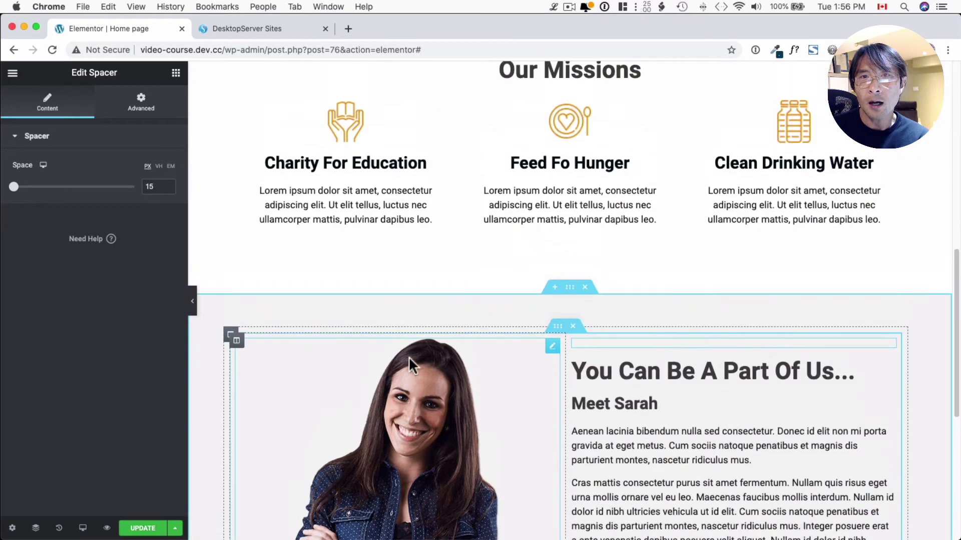
pyautogui.scroll(2, 503, 198)
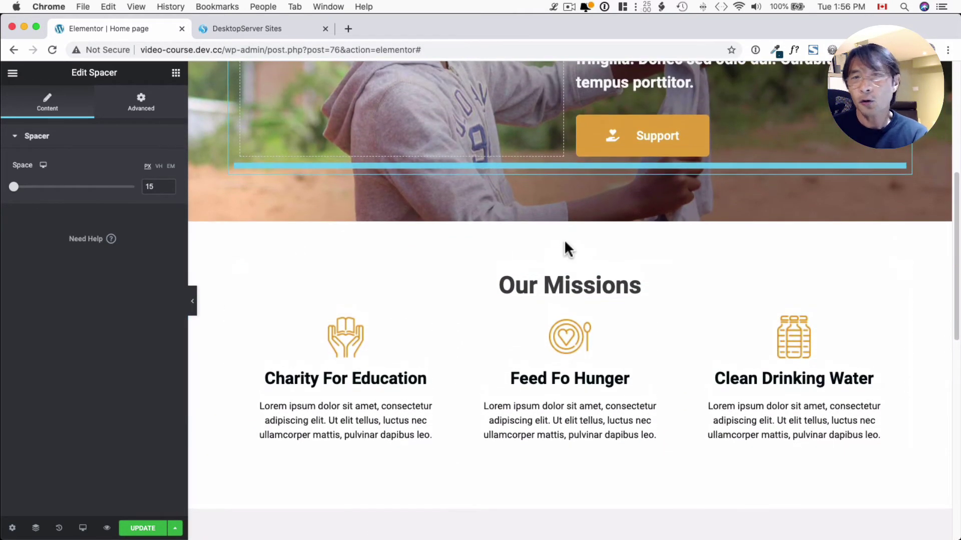
pyautogui.moveTo(554, 284)
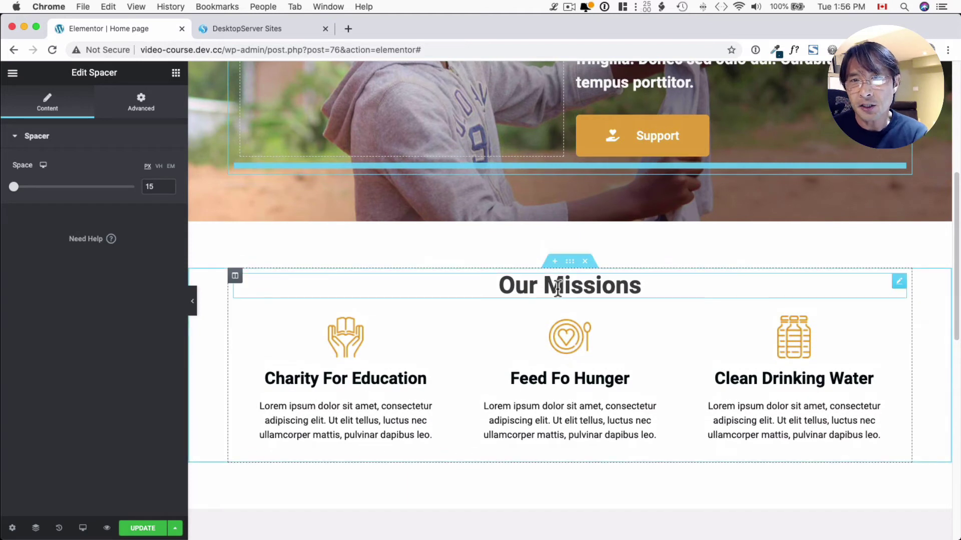
pyautogui.rightClick(571, 260)
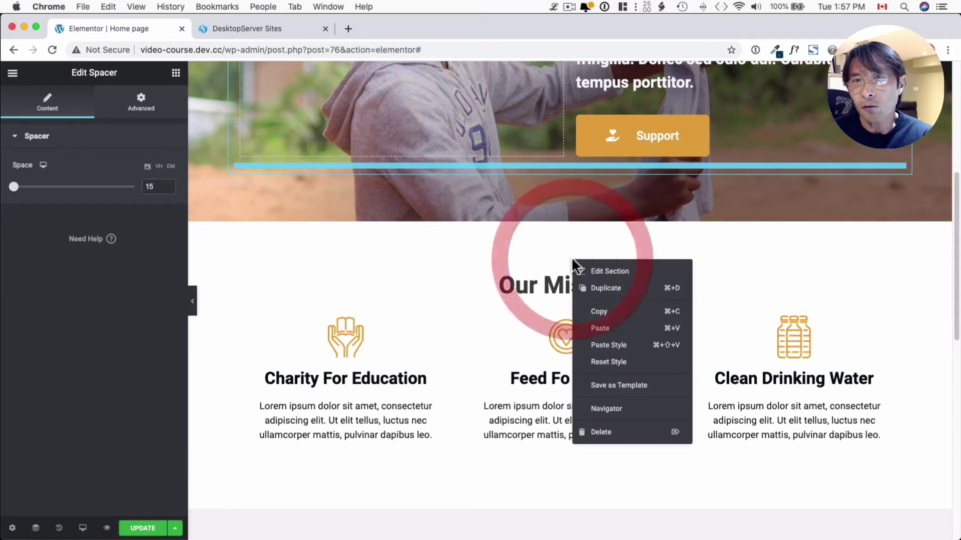
pyautogui.click(600, 290)
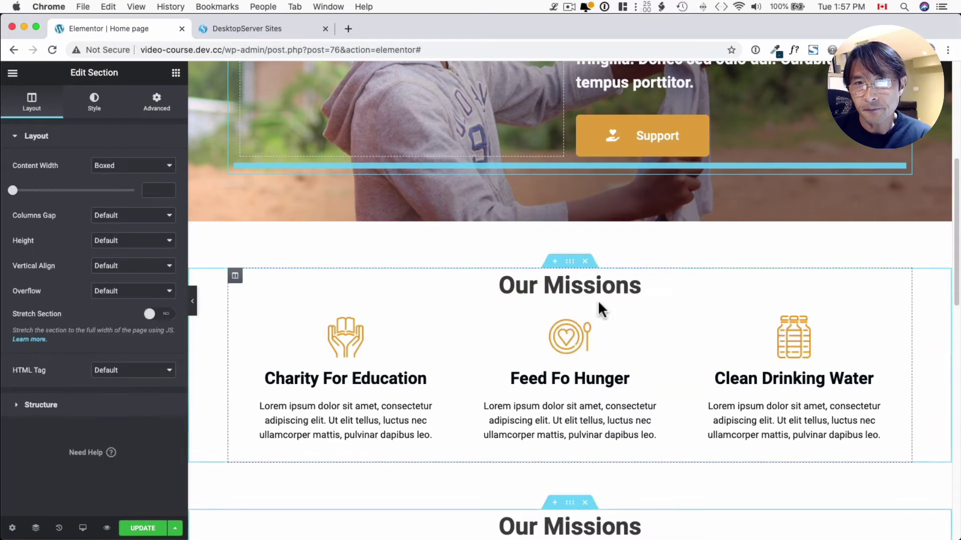
# Step: Move the duplicated "Our Missions" section below the "You Can Be A Part Of Us..." section
pyautogui.moveTo(565, 192); pyautogui.dragTo(551, 334)
pyautogui.scroll(-5, 553, 325)
pyautogui.moveTo(545, 379); pyautogui.dragTo(546, 403)
pyautogui.scroll(-4, 542, 394)
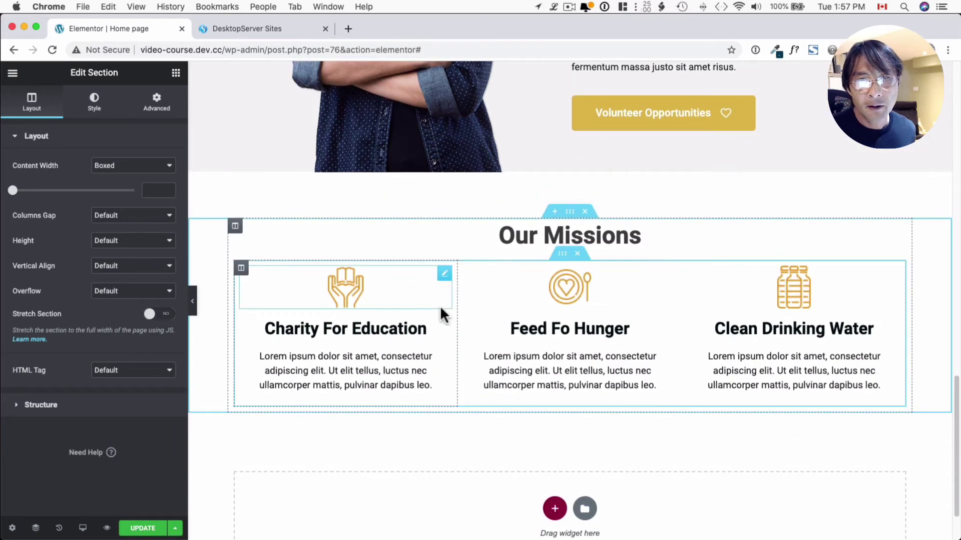
# Step: Change the heading of the duplicated "Our Missions" section to "Recent Projects"
pyautogui.doubleClick(580, 239)
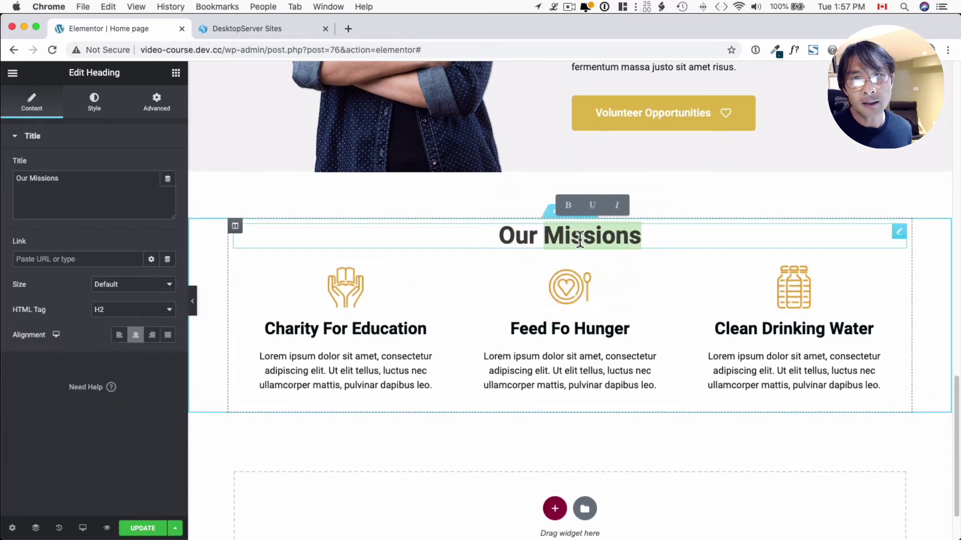
pyautogui.tripleClick(579, 240)
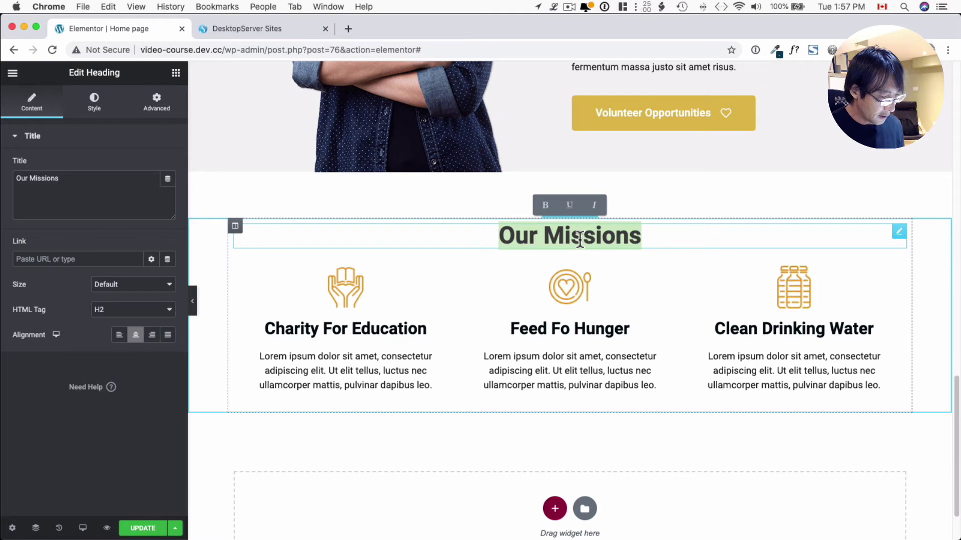
pyautogui.write('Recent Projects')
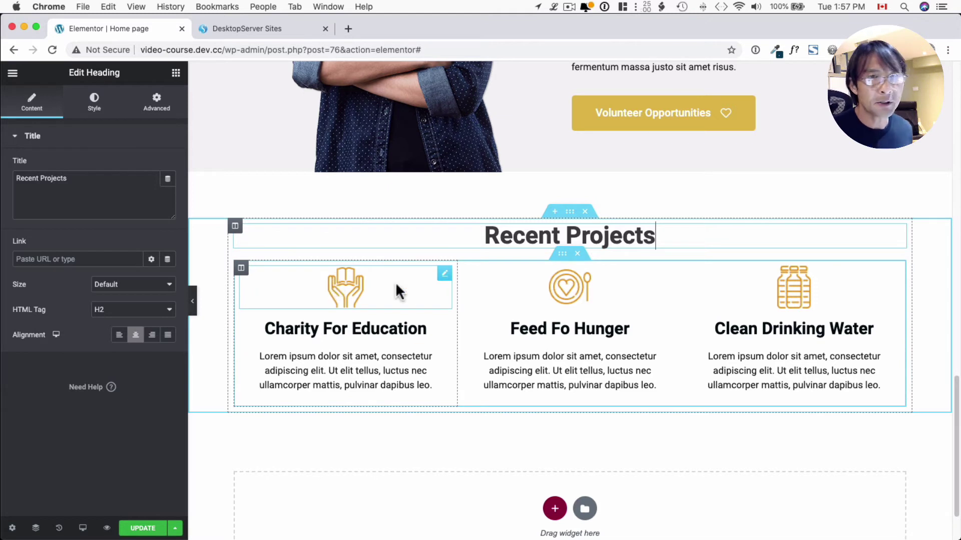
# Step: Replace the icon above "Charity For Education" in the "Recent Projects" section with the group photo image02-free-img-1.jpg from the media library
pyautogui.click(444, 277)
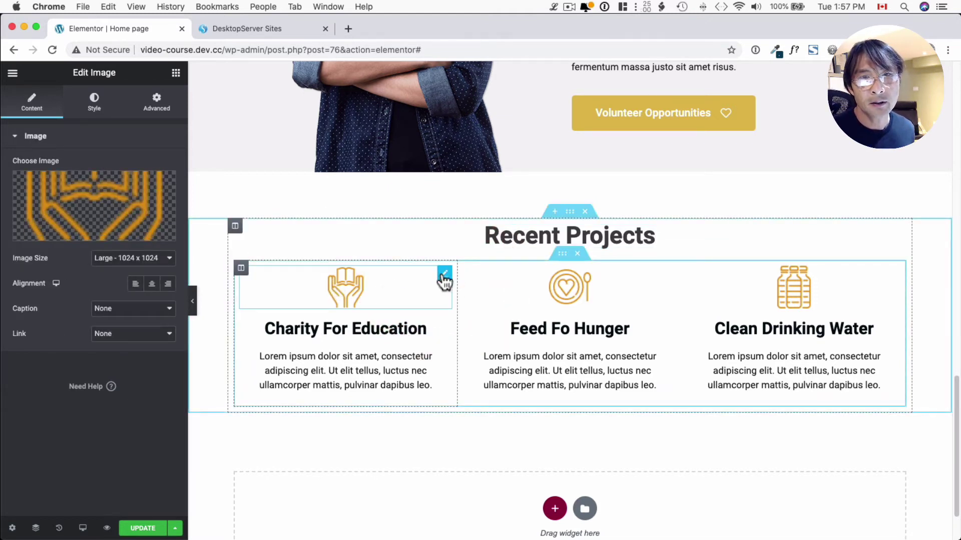
pyautogui.rightClick(446, 282)
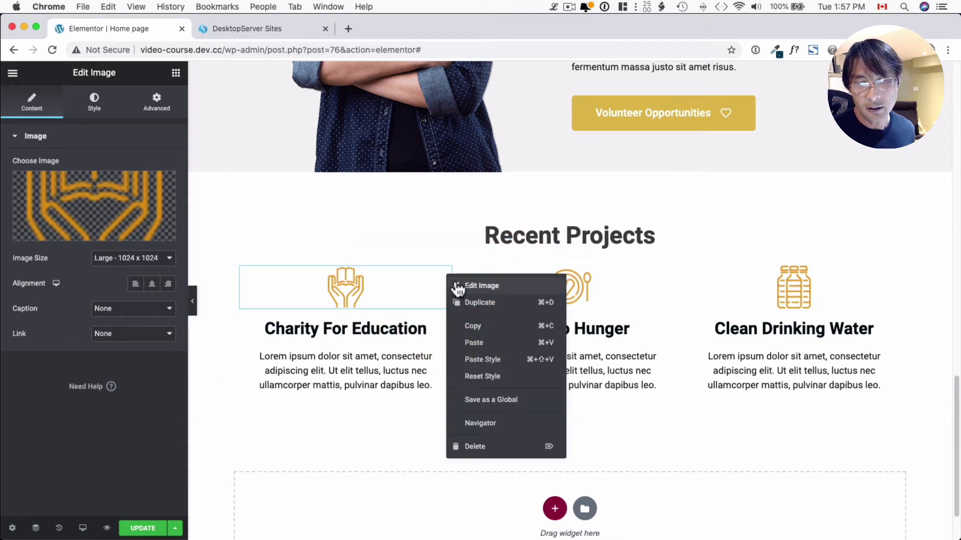
pyautogui.click(455, 288)
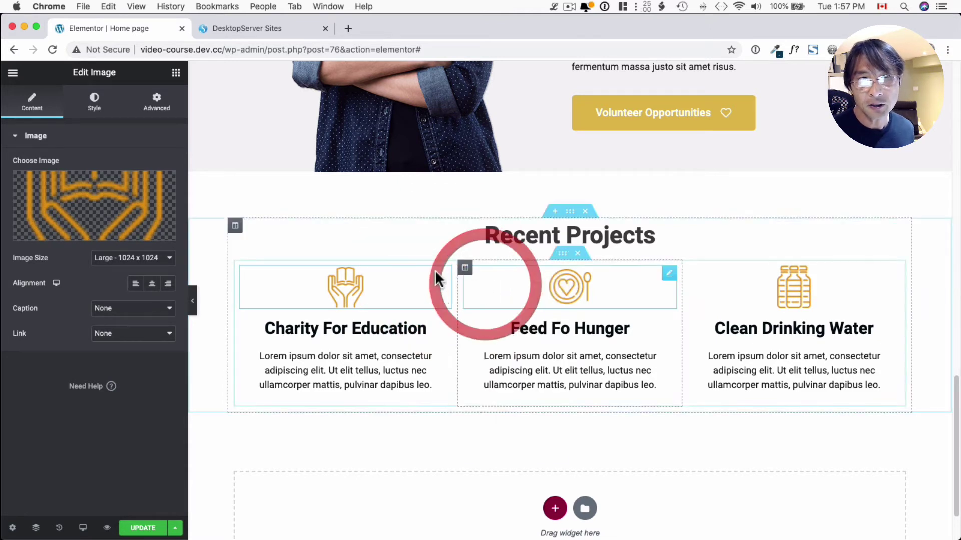
pyautogui.click(84, 198)
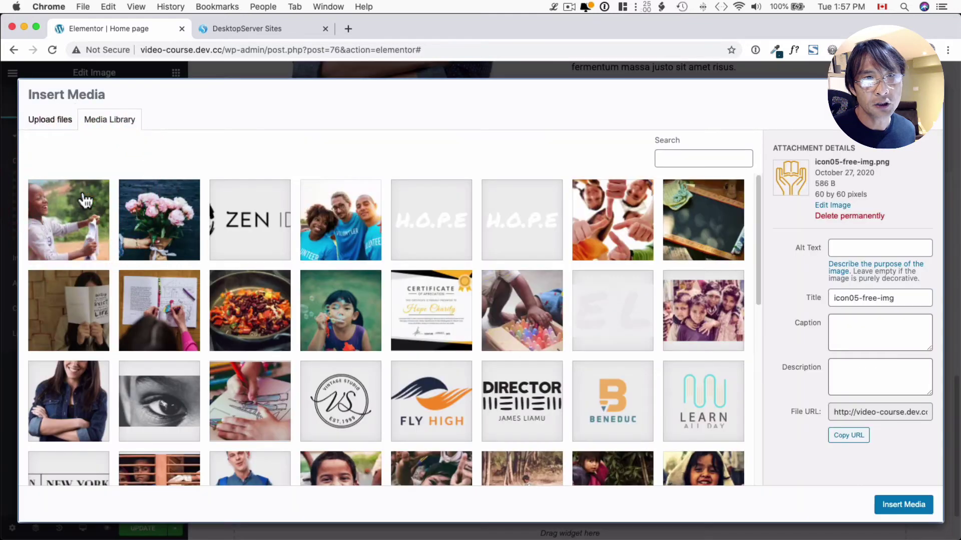
pyautogui.scroll(-5, 271, 274)
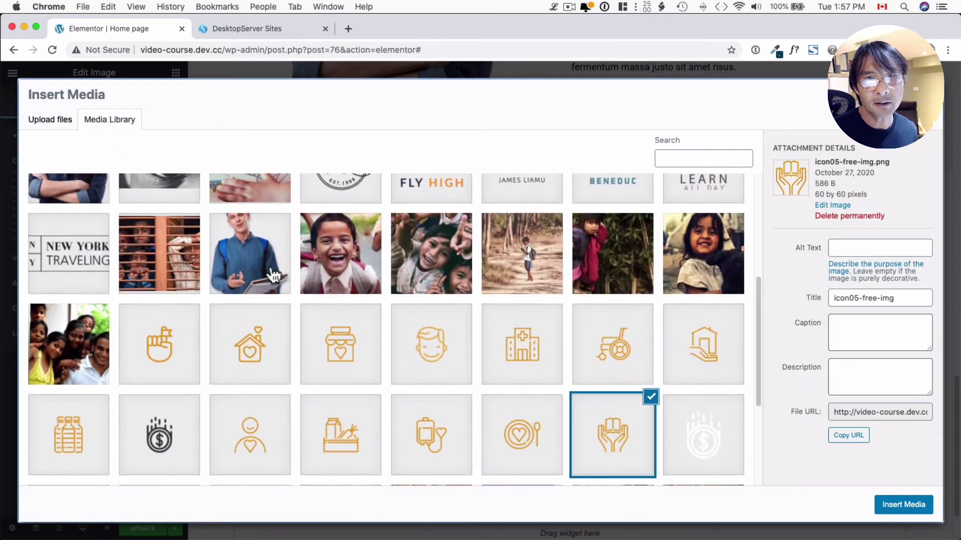
pyautogui.scroll(-2, 273, 275)
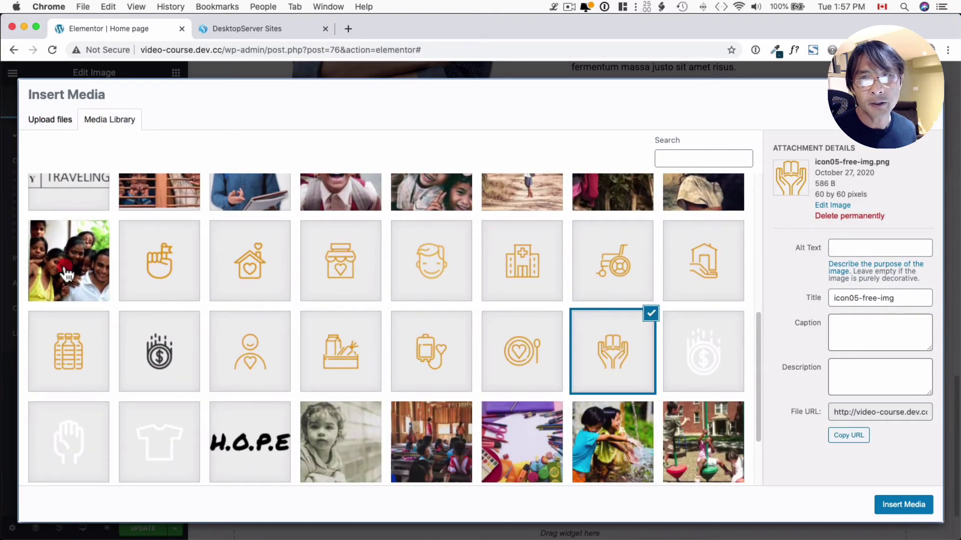
pyautogui.click(67, 274)
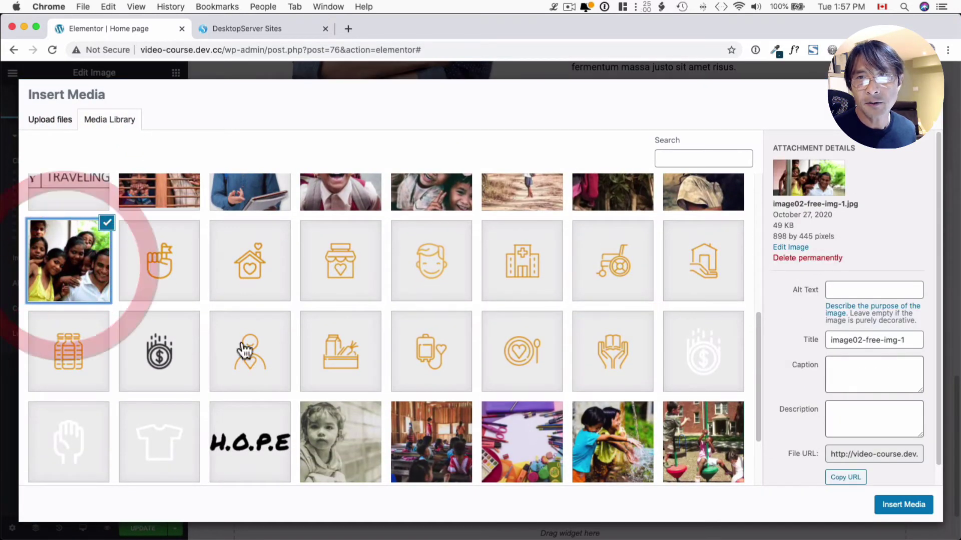
pyautogui.click(897, 510)
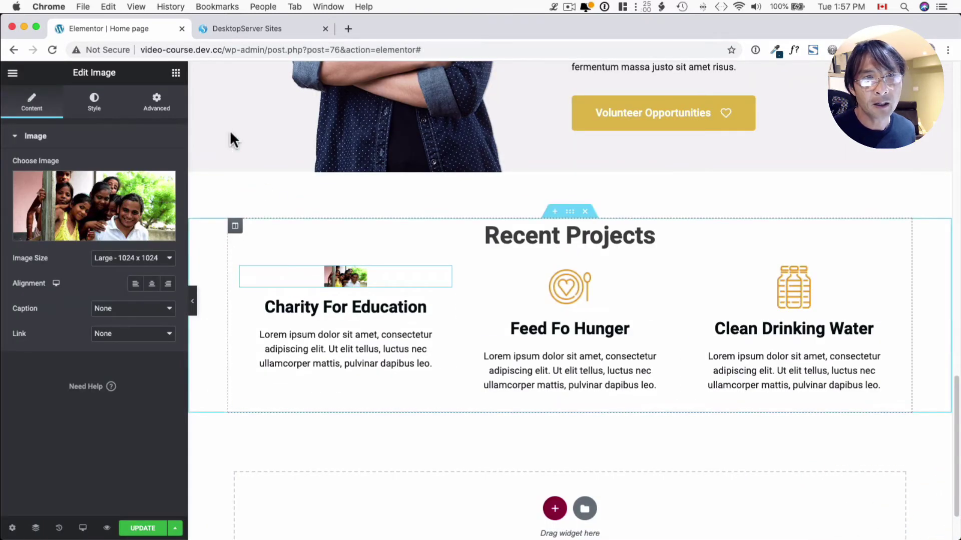
# Step: Set the first Recent Projects image's width to 100% and change the heading beneath it to "Build Schools For Children"
pyautogui.click(94, 100)
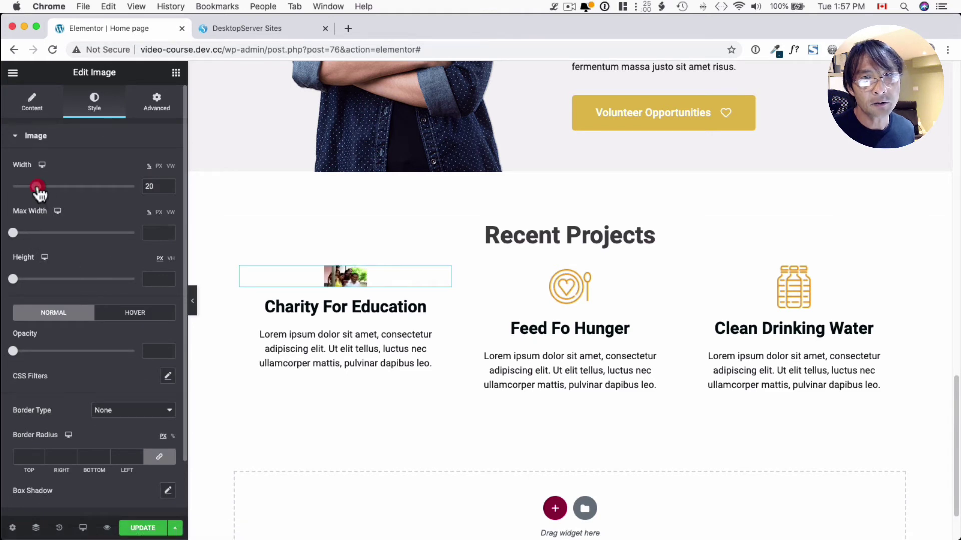
pyautogui.moveTo(39, 193); pyautogui.dragTo(144, 193)
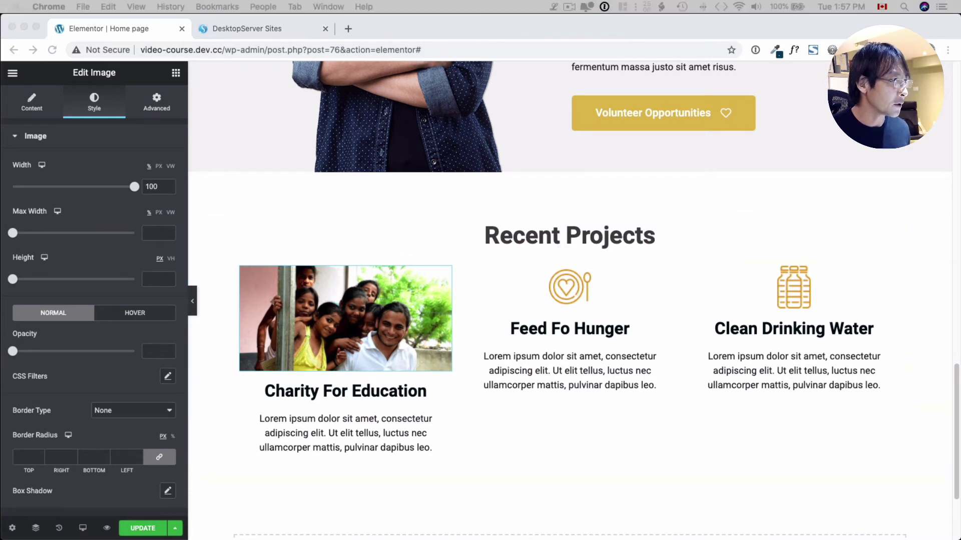
pyautogui.click(306, 395)
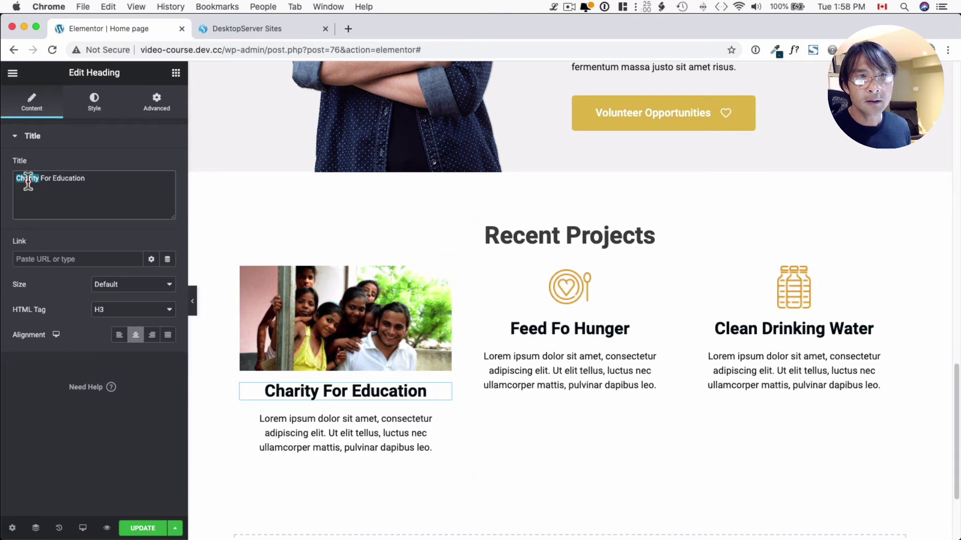
pyautogui.tripleClick(28, 181)
pyautogui.write('Build Schools For Children')
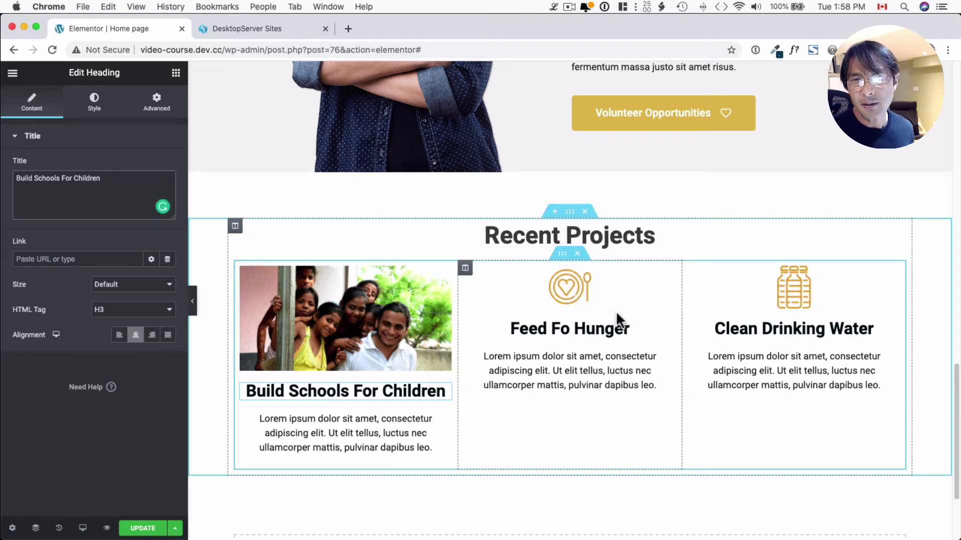
# Step: Replace the "Feed Fo Hunger" icon under Recent Projects with image04-free-img.jpg from the media library
pyautogui.click(668, 274)
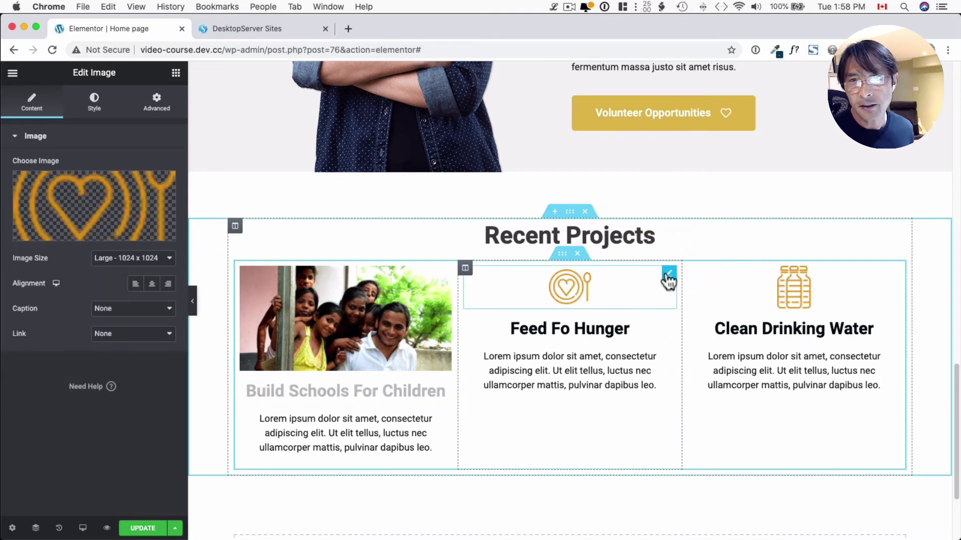
pyautogui.click(122, 215)
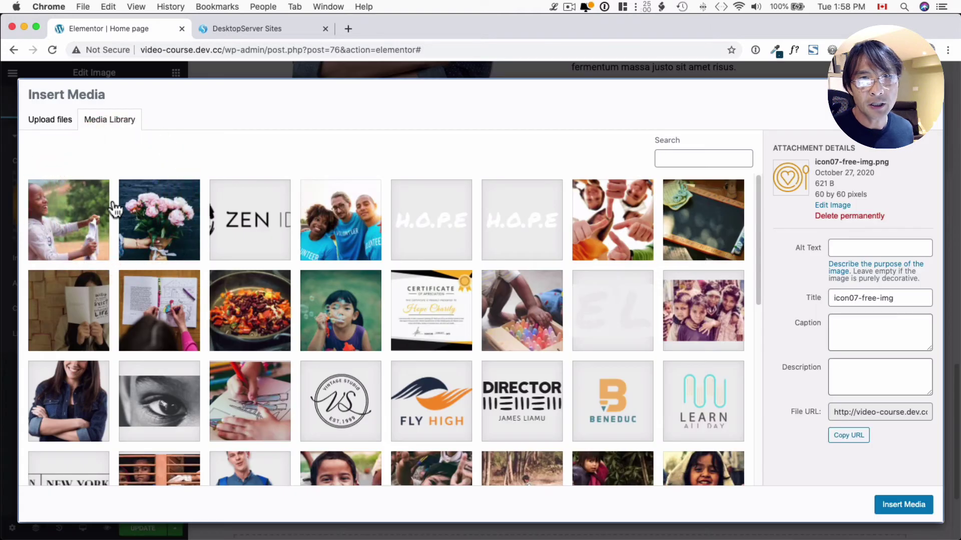
pyautogui.scroll(-10, 273, 316)
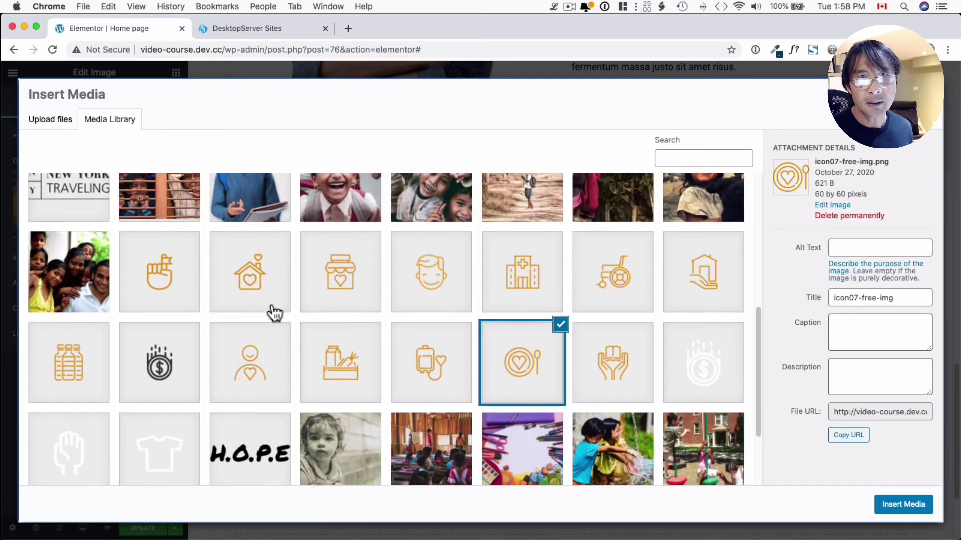
pyautogui.scroll(3, 278, 314)
pyautogui.click(709, 284)
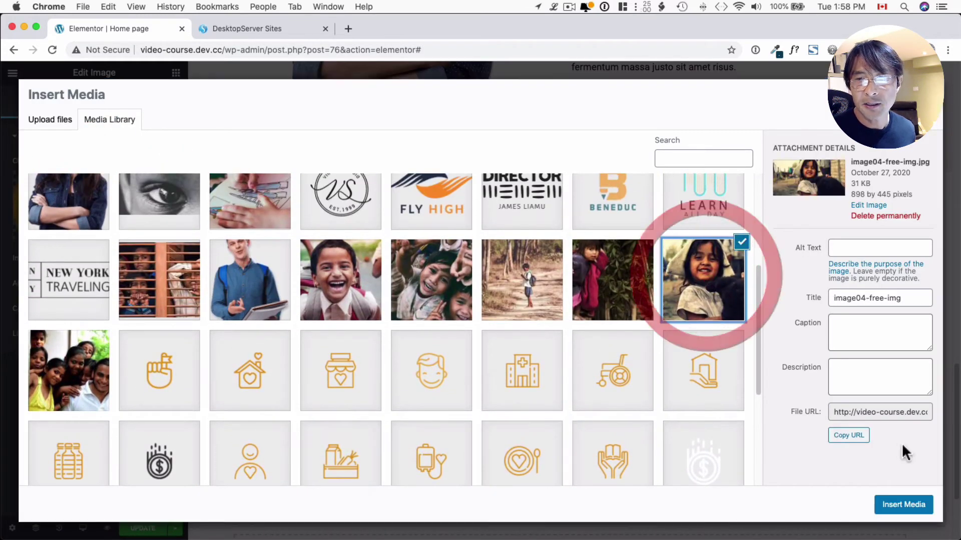
pyautogui.click(901, 505)
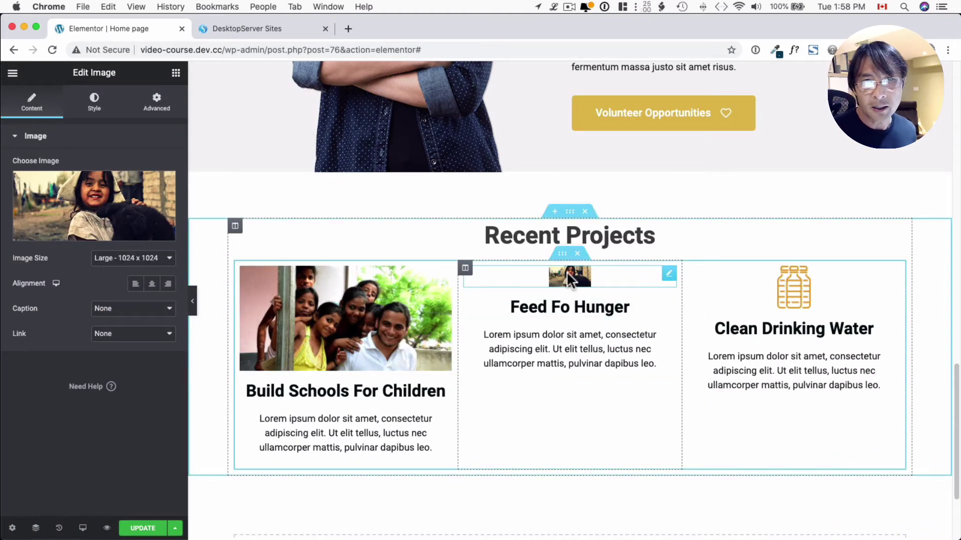
# Step: Copy the style of the first Recent Projects image onto the middle column's image
pyautogui.scroll(1, 431, 292)
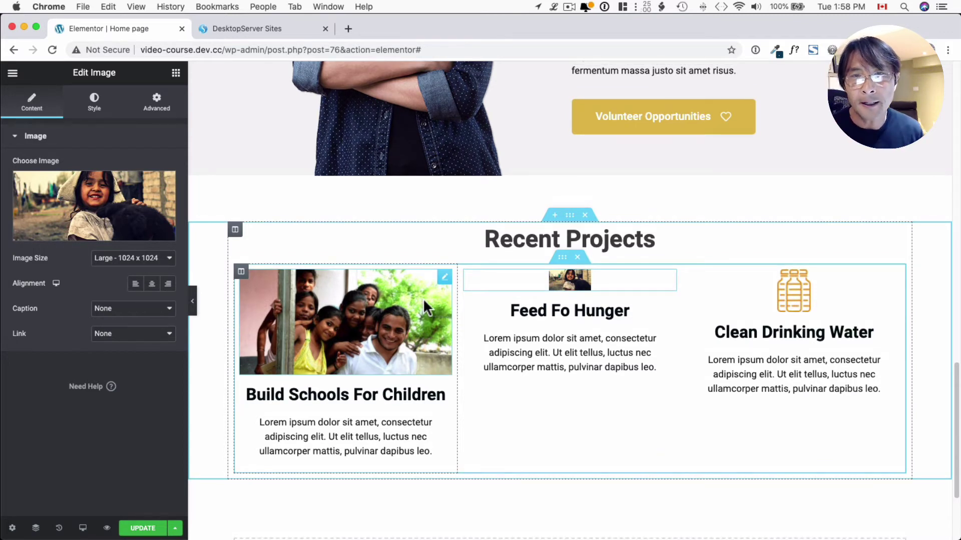
pyautogui.rightClick(444, 281)
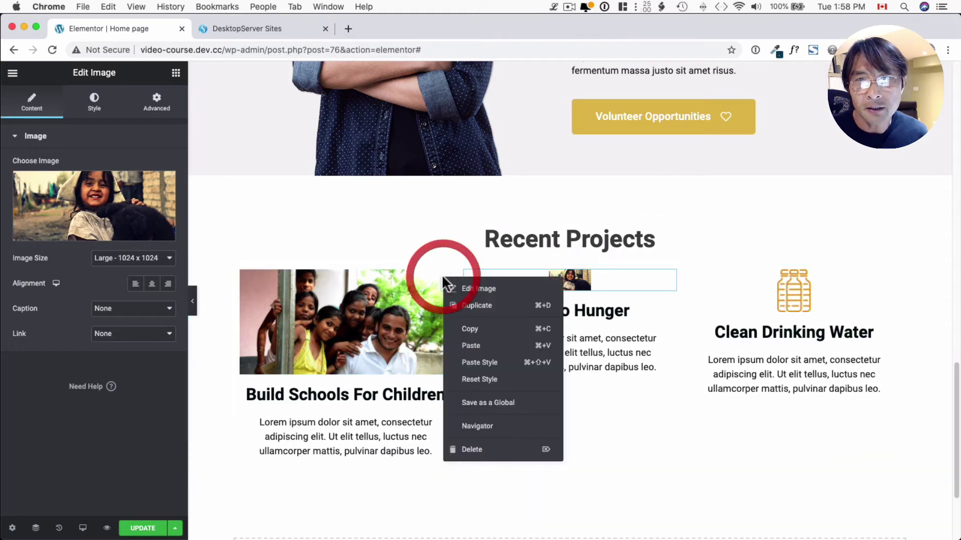
pyautogui.click(475, 328)
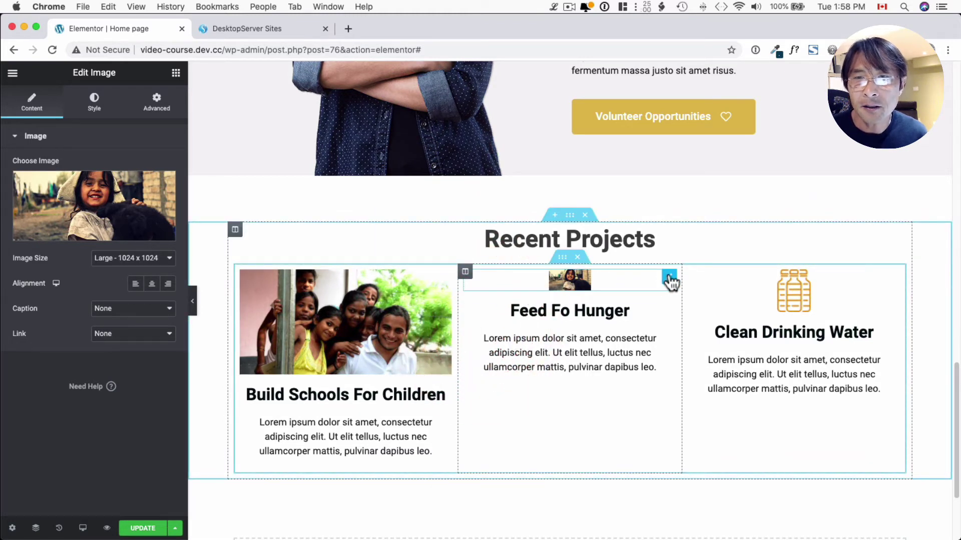
pyautogui.rightClick(669, 279)
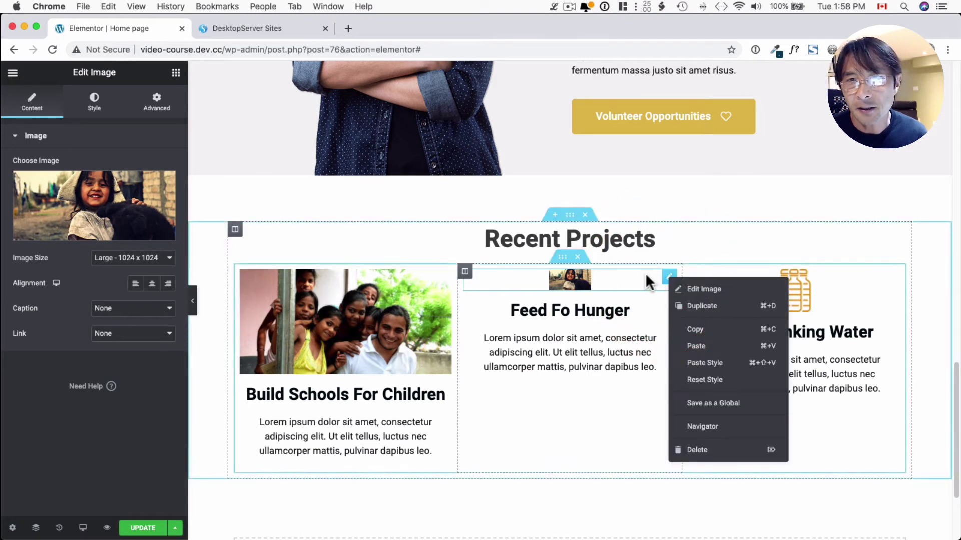
pyautogui.click(697, 364)
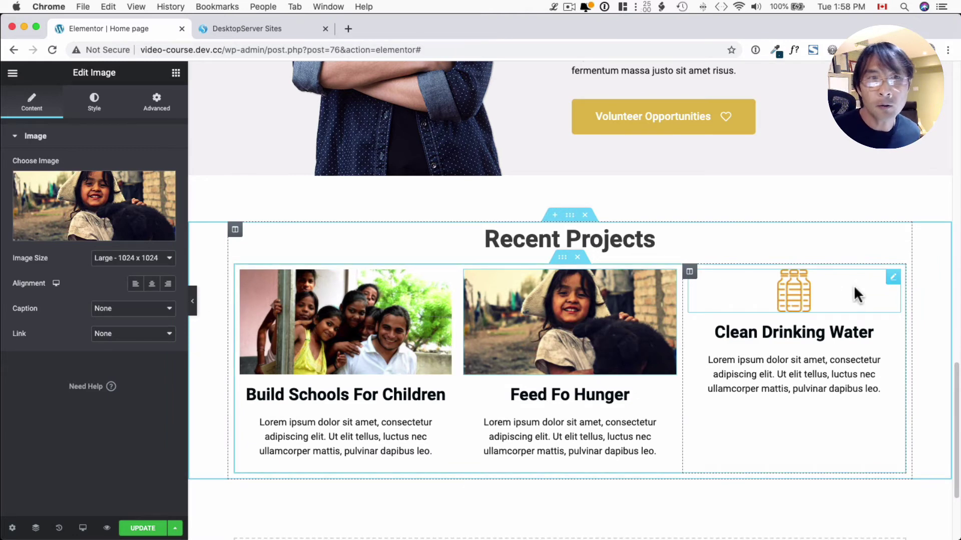
# Step: Replace the "Clean Drinking Water" icon under Recent Projects with image06-free-img.jpg and apply the copied image style to it
pyautogui.click(868, 283)
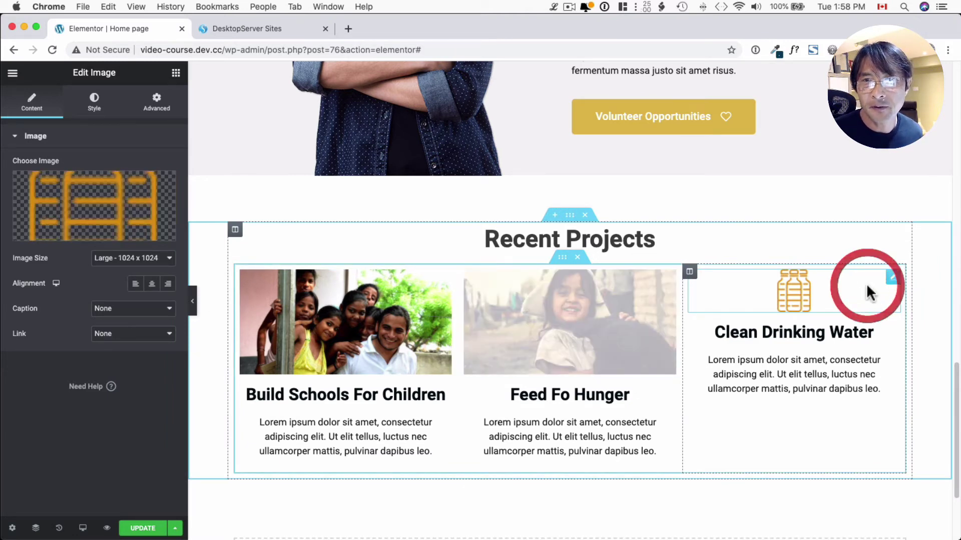
pyautogui.click(115, 210)
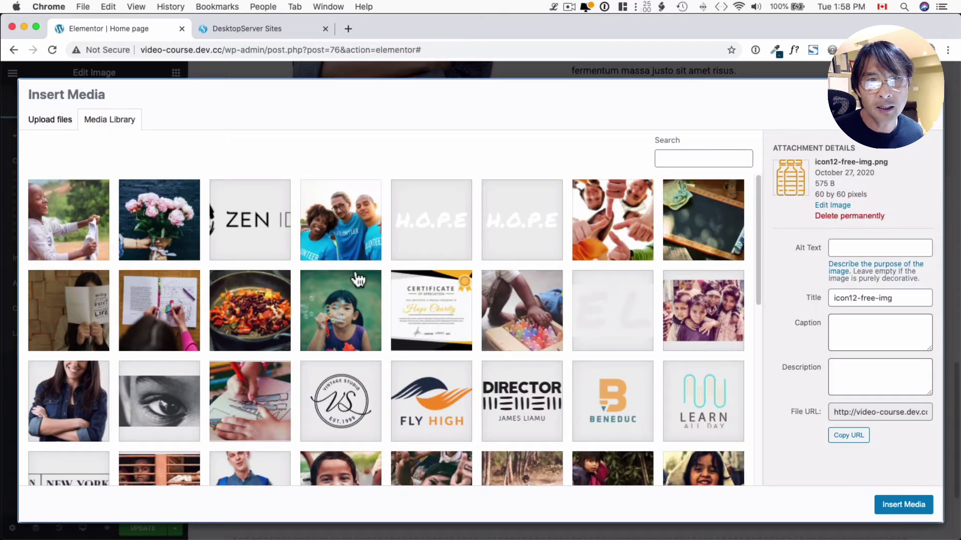
pyautogui.scroll(-10, 359, 279)
pyautogui.scroll(5, 357, 281)
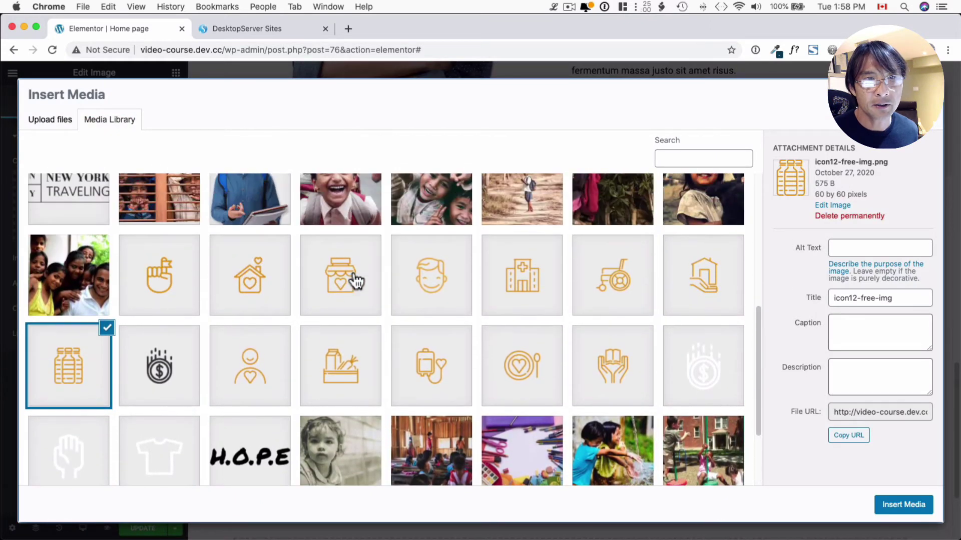
pyautogui.click(428, 250)
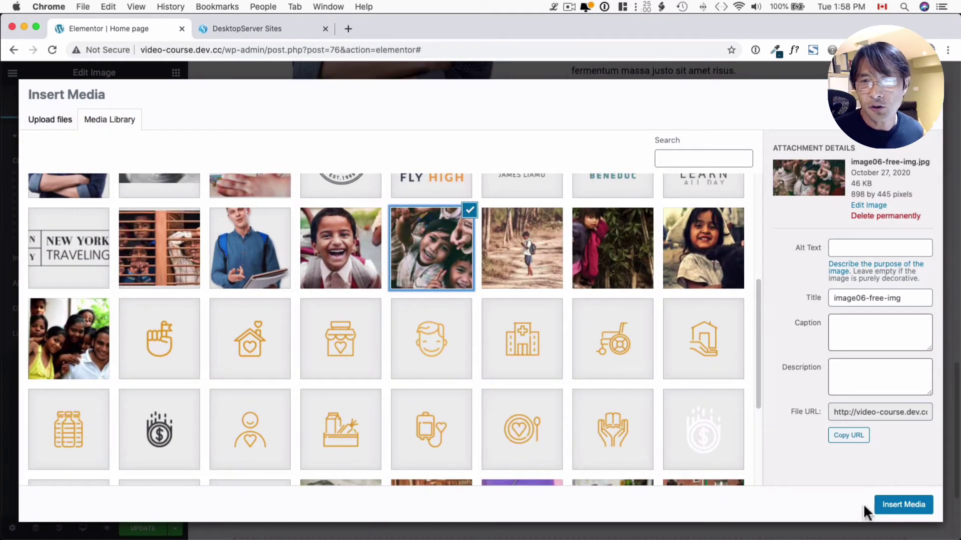
pyautogui.click(886, 505)
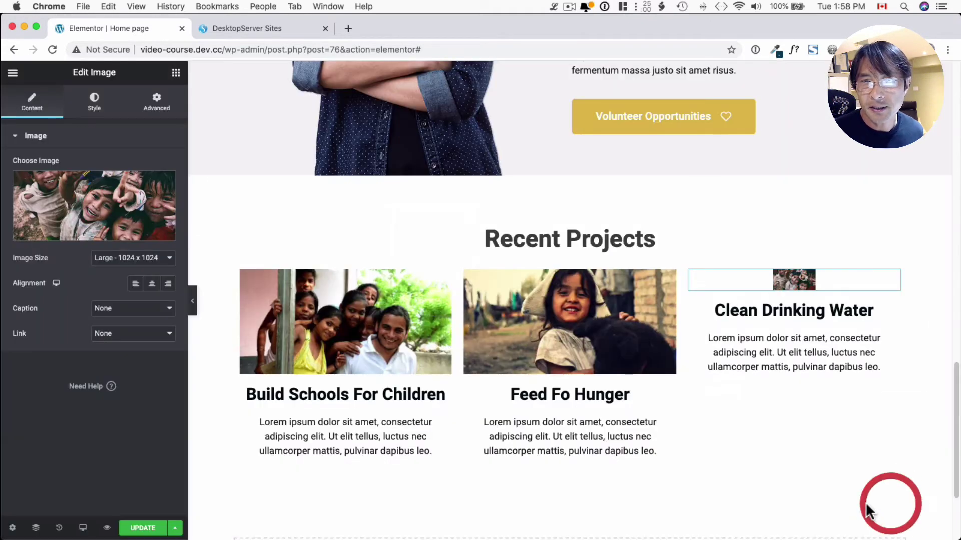
pyautogui.rightClick(796, 286)
pyautogui.click(843, 368)
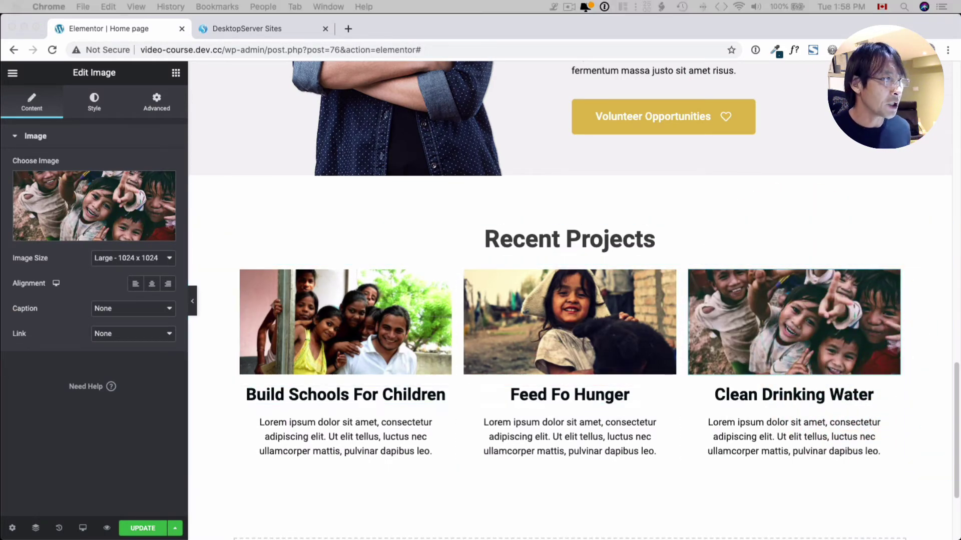
# Step: Change the middle Recent Projects heading to "Support" followed by the child's first name, without a trailing line break
pyautogui.click(576, 398)
pyautogui.tripleClick(585, 395)
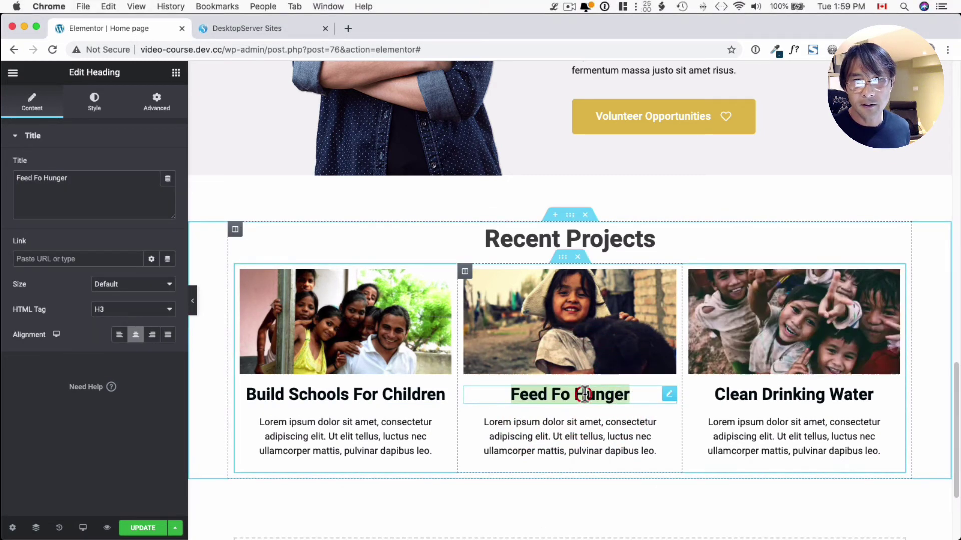
pyautogui.write('Support Bella')
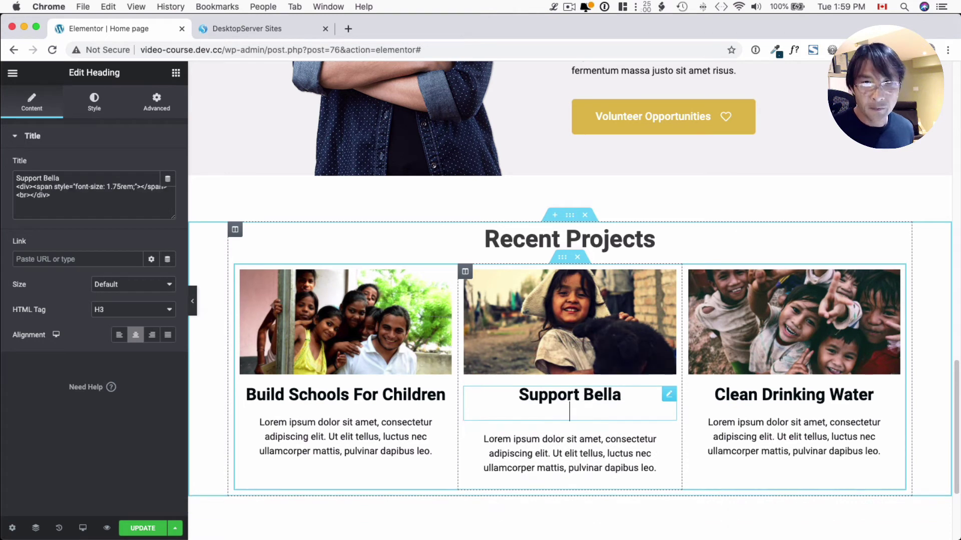
pyautogui.press('BackSpace')
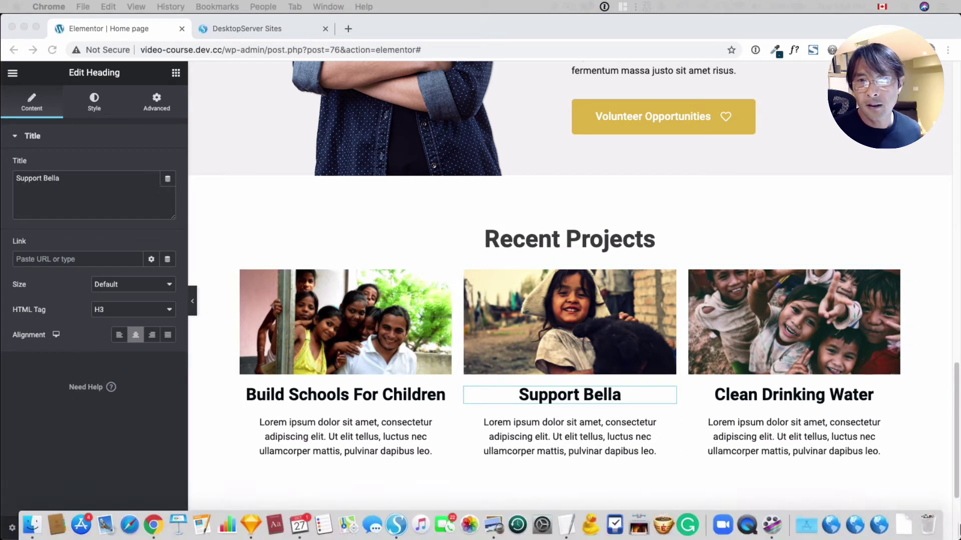
# Step: Change the third Recent Projects heading to "Build Clean Water System", without a trailing line break
pyautogui.tripleClick(799, 394)
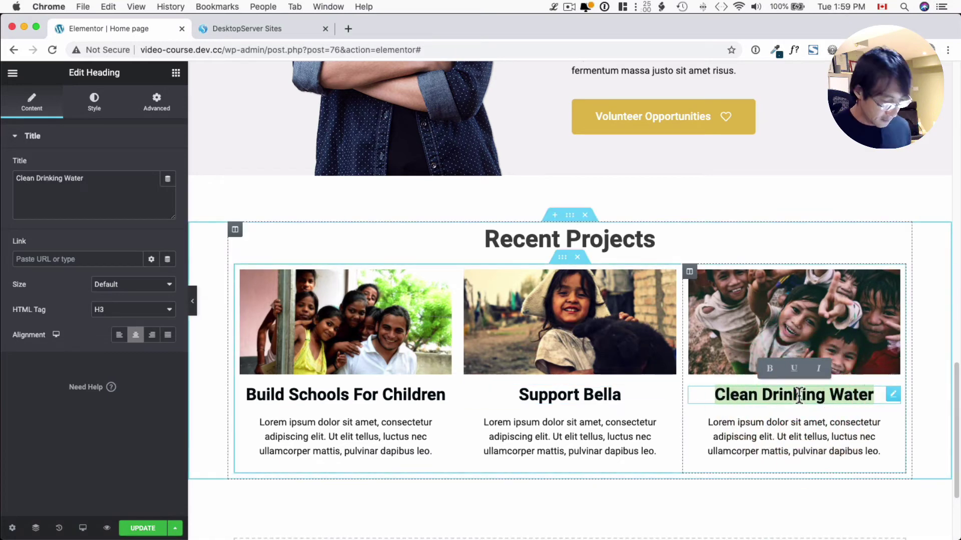
pyautogui.write('Build Clean Water System')
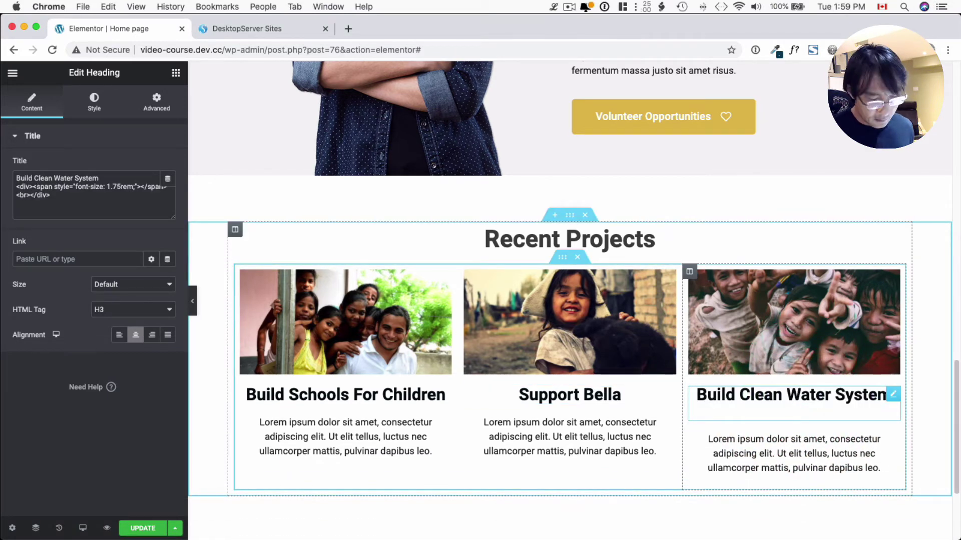
pyautogui.press('BackSpace')
# Step: Examine the Recent Projects columns and their text, comparing them with the Our Missions section higher on the page
pyautogui.click(416, 441)
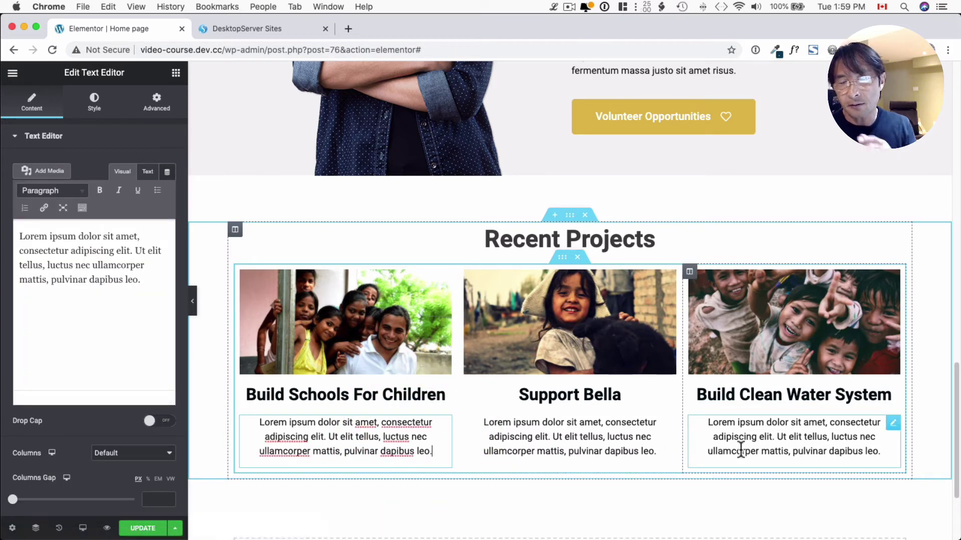
pyautogui.scroll(2, 600, 453)
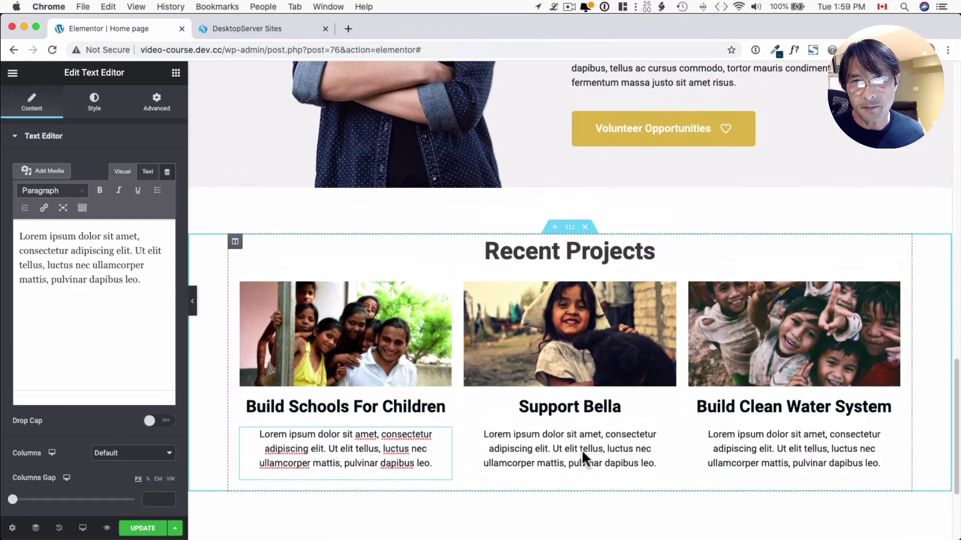
pyautogui.scroll(-1, 582, 452)
pyautogui.scroll(-2, 582, 449)
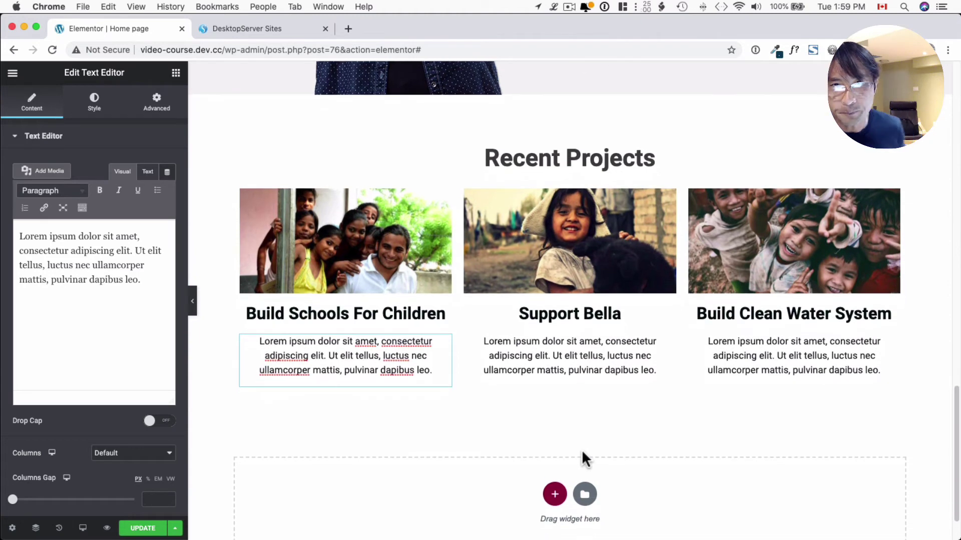
pyautogui.scroll(3, 582, 450)
pyautogui.scroll(7, 581, 449)
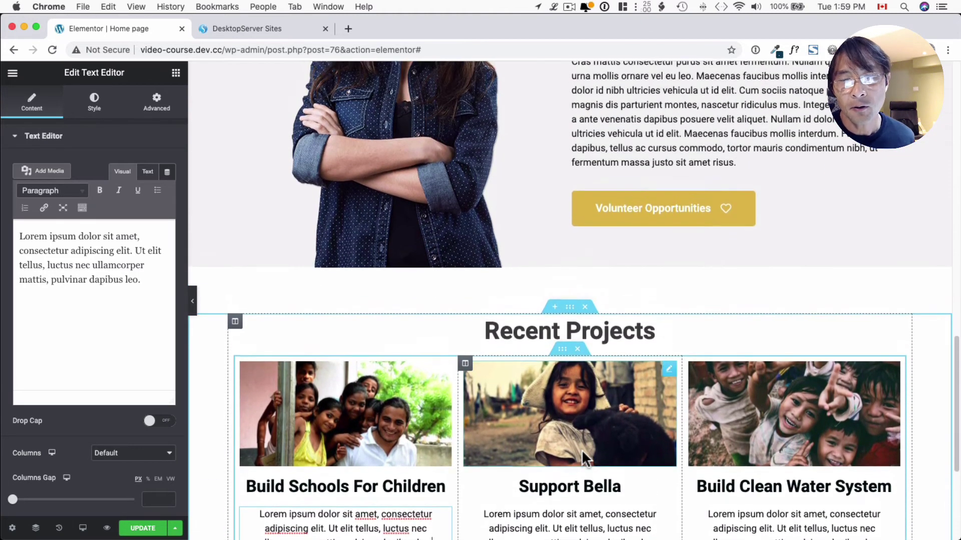
pyautogui.scroll(5, 582, 449)
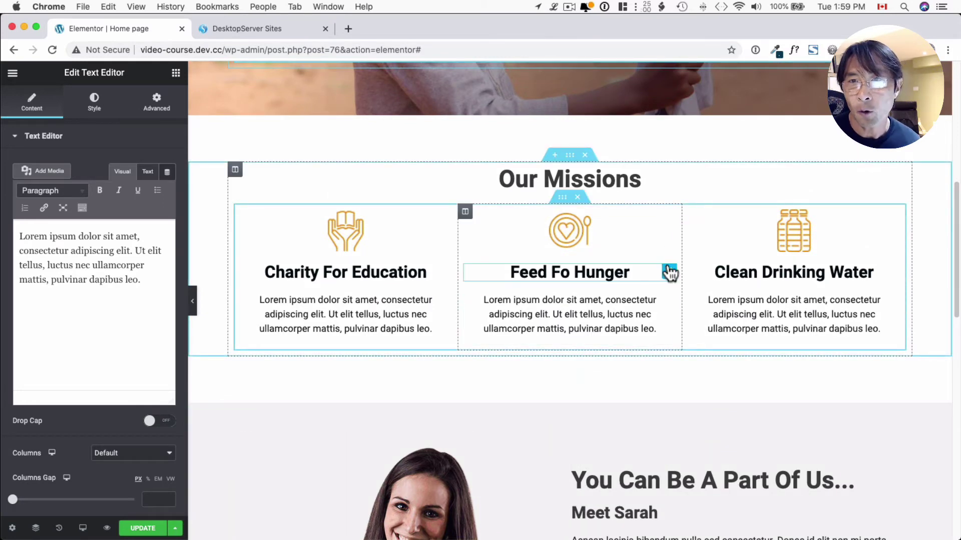
pyautogui.scroll(-10, 669, 273)
pyautogui.scroll(-1, 669, 274)
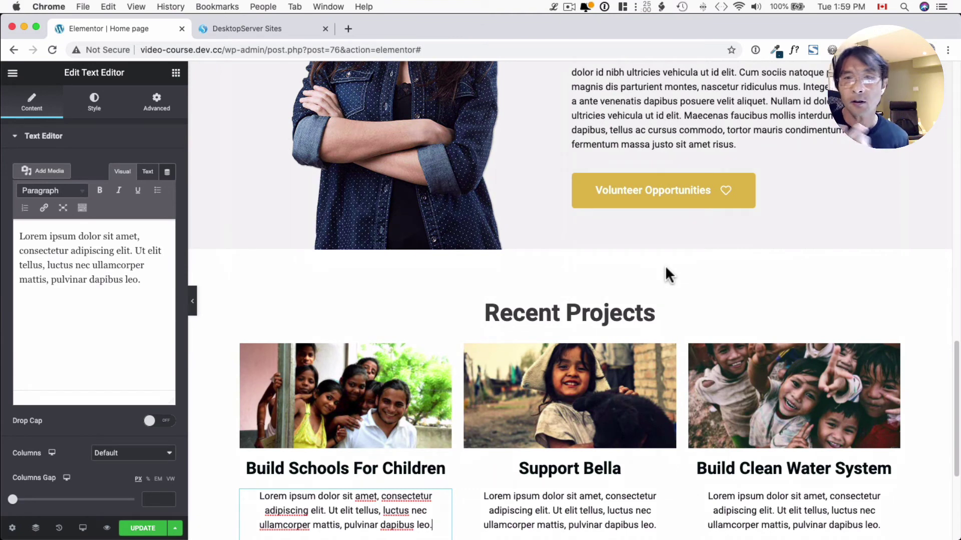
pyautogui.scroll(-1, 654, 375)
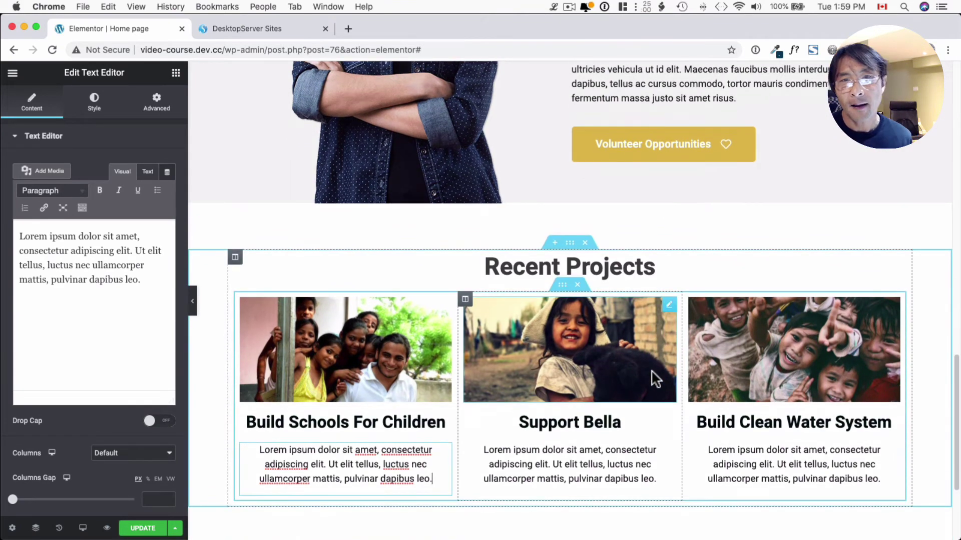
pyautogui.scroll(-3, 367, 401)
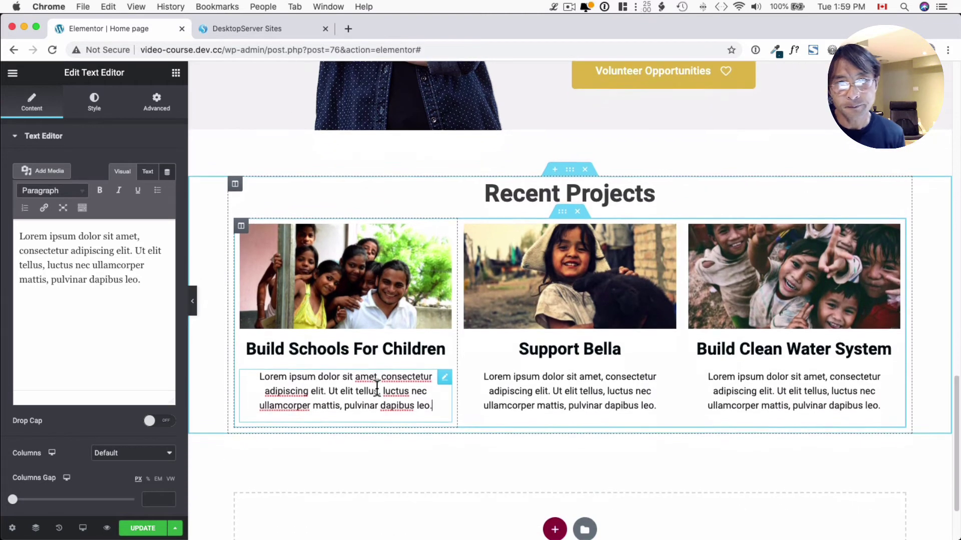
pyautogui.scroll(2, 376, 386)
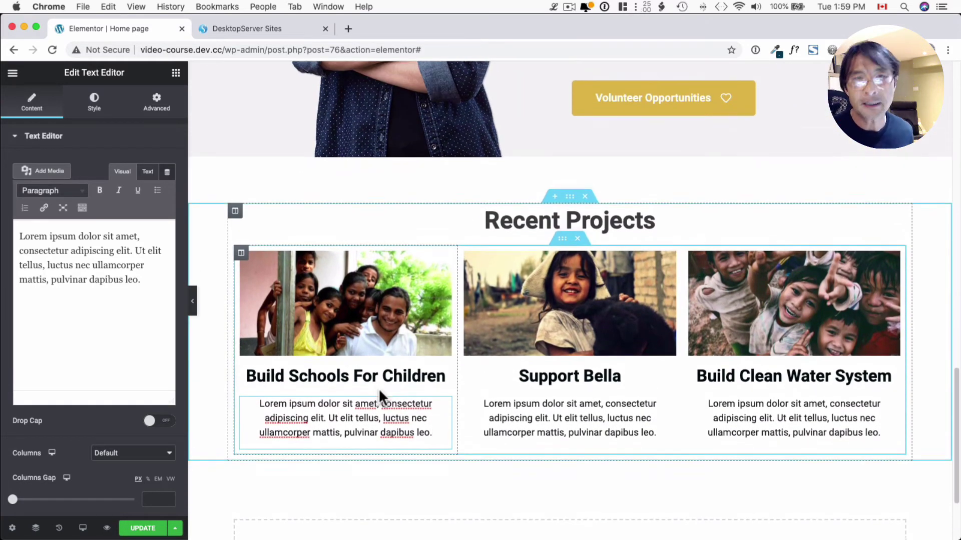
pyautogui.scroll(-2, 380, 388)
pyautogui.scroll(-1, 567, 391)
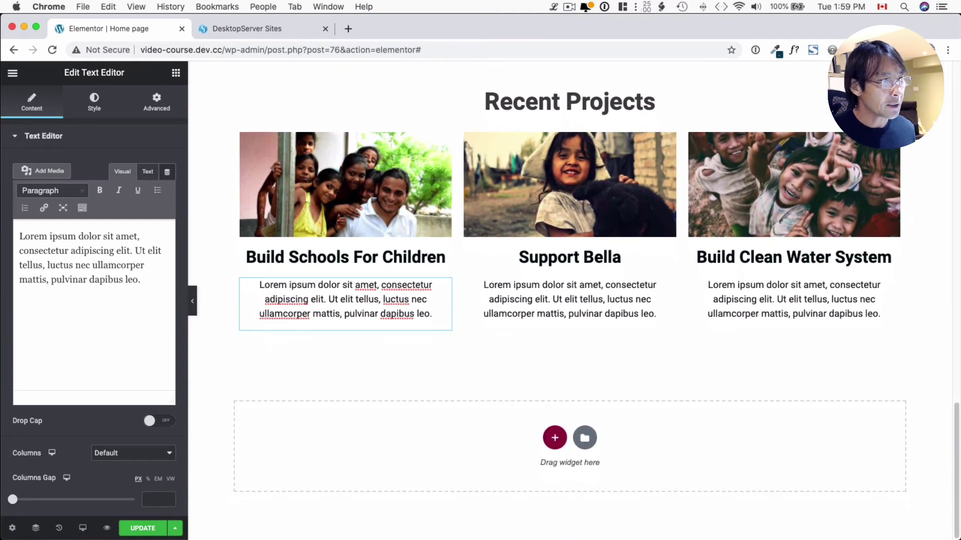
# Step: Duplicate the Volunteer Opportunities button, move the copy below the three Recent Projects columns and centre it
pyautogui.scroll(3, 483, 350)
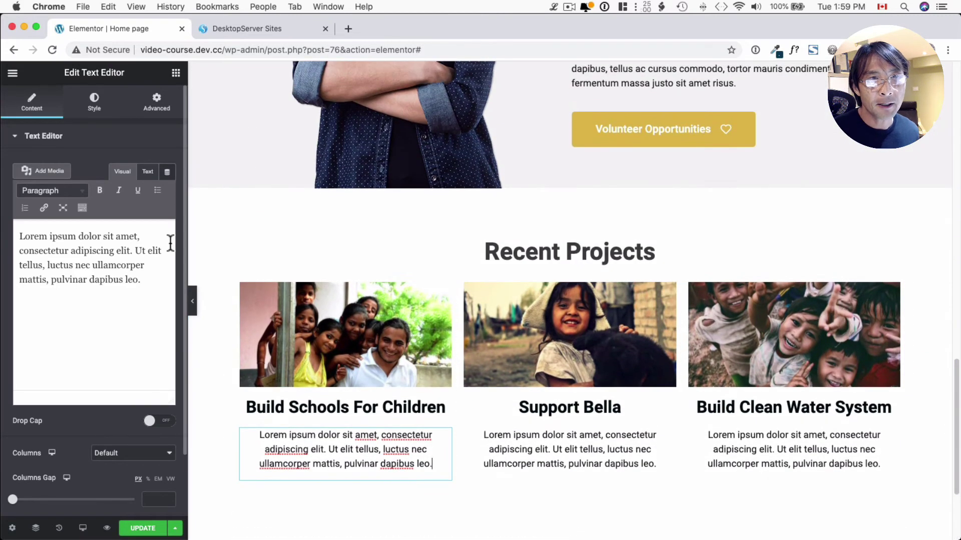
pyautogui.click(176, 74)
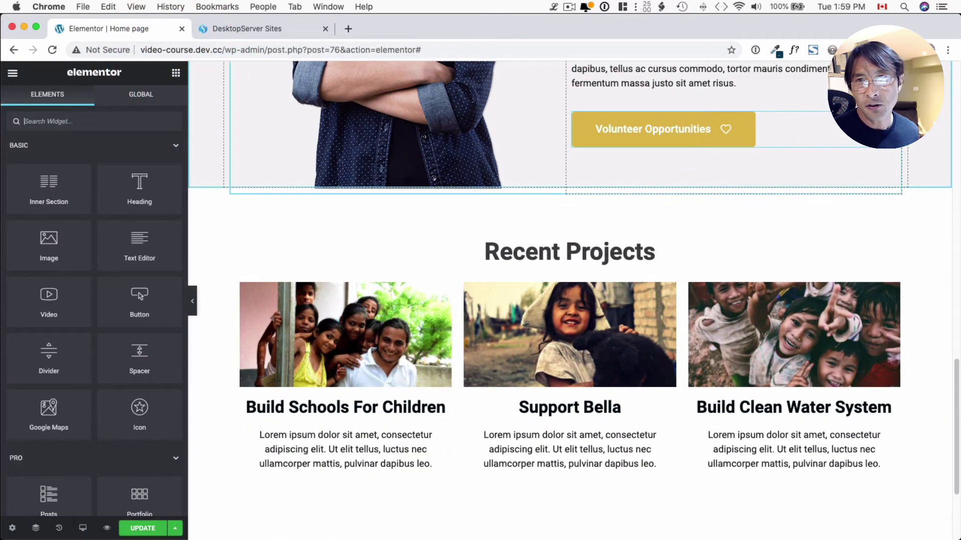
pyautogui.rightClick(843, 135)
pyautogui.click(860, 158)
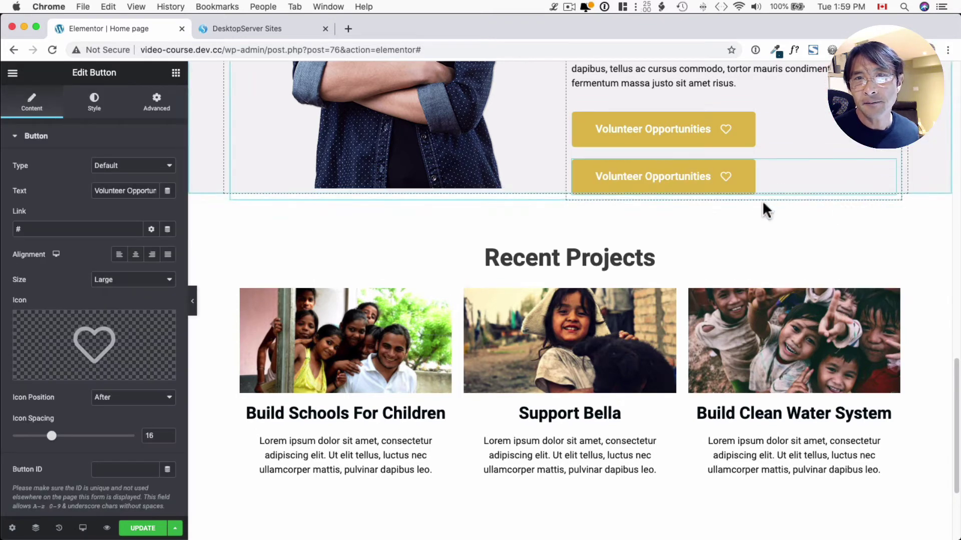
pyautogui.moveTo(893, 172); pyautogui.dragTo(547, 485)
pyautogui.scroll(-1, 546, 485)
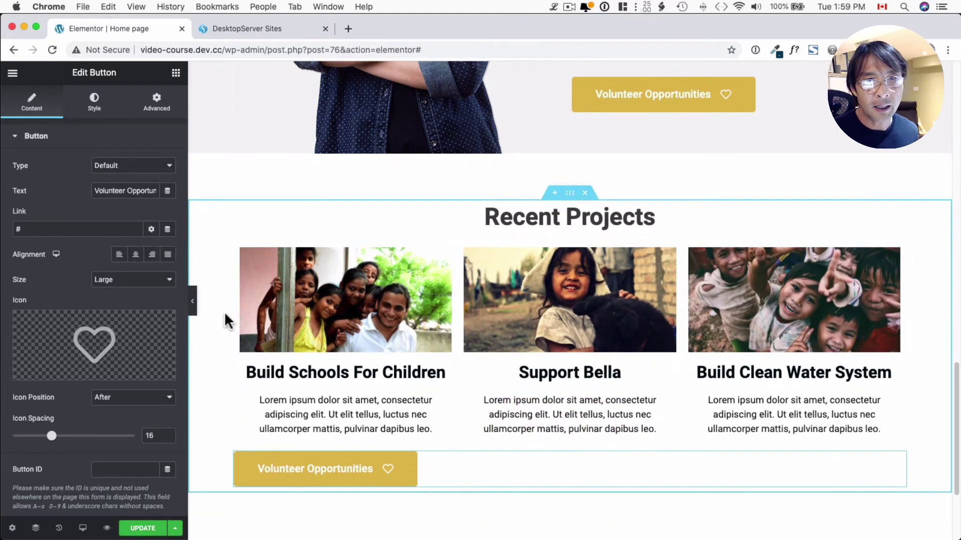
pyautogui.click(135, 255)
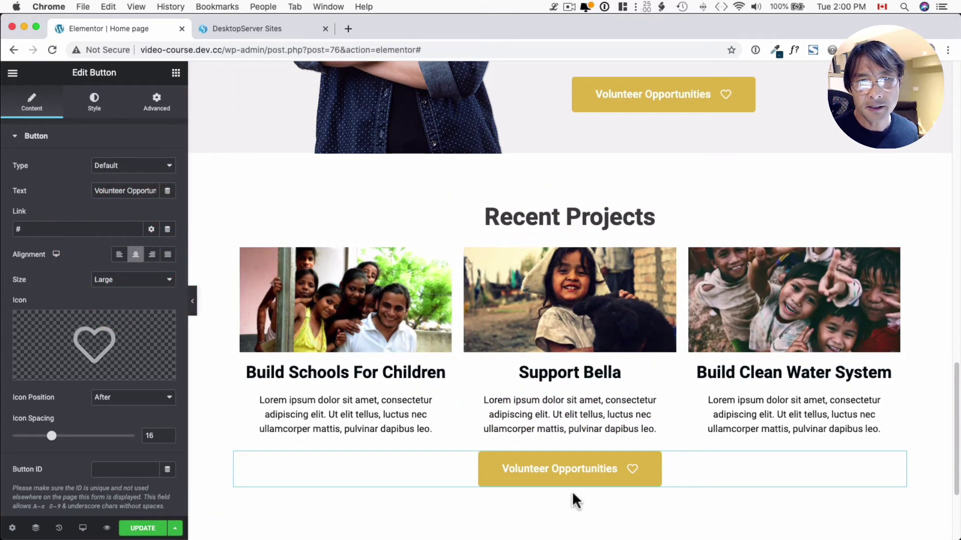
# Step: Replace the heart icon on the button under Recent Projects with the solid circled right arrow, searching the icon library for "arrow"
pyautogui.click(126, 351)
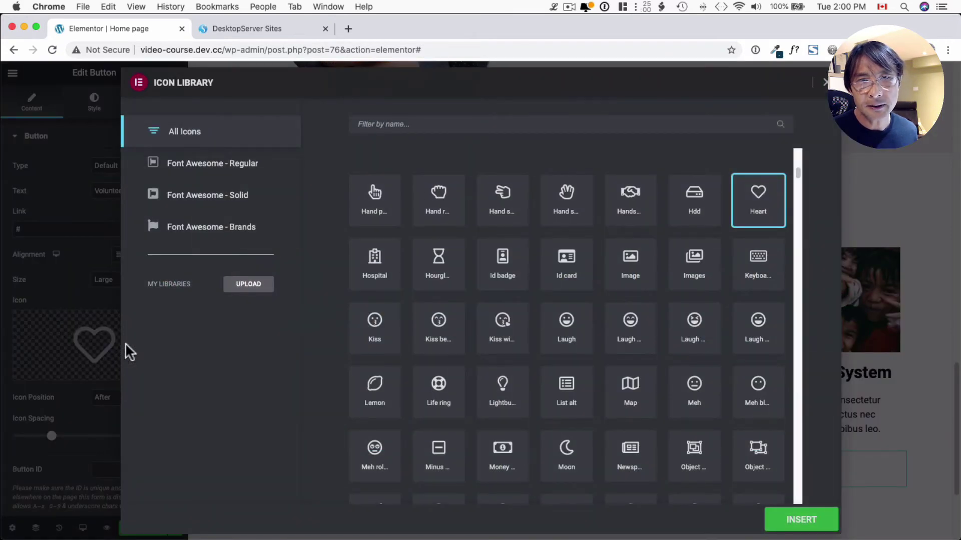
pyautogui.scroll(-5, 659, 404)
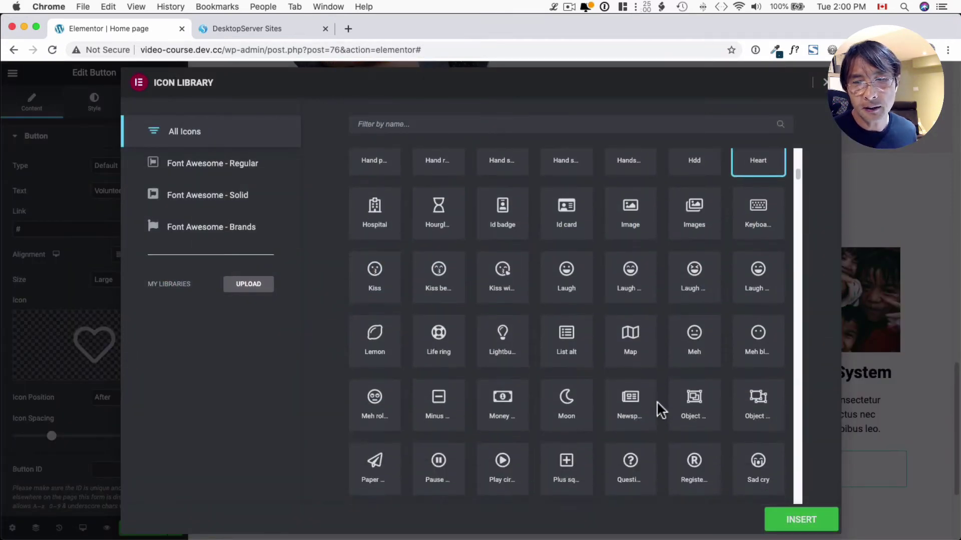
pyautogui.scroll(5, 656, 401)
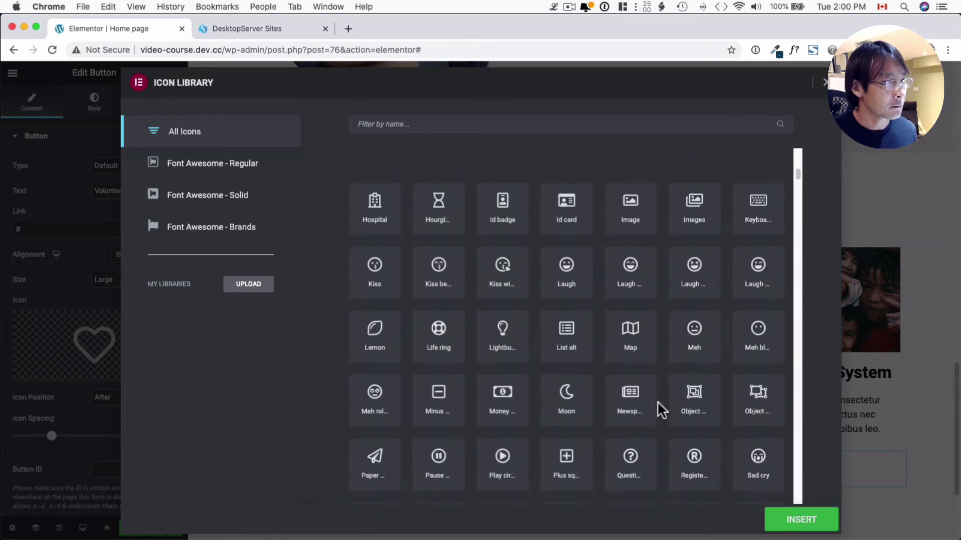
pyautogui.scroll(2, 654, 365)
pyautogui.scroll(-1, 551, 251)
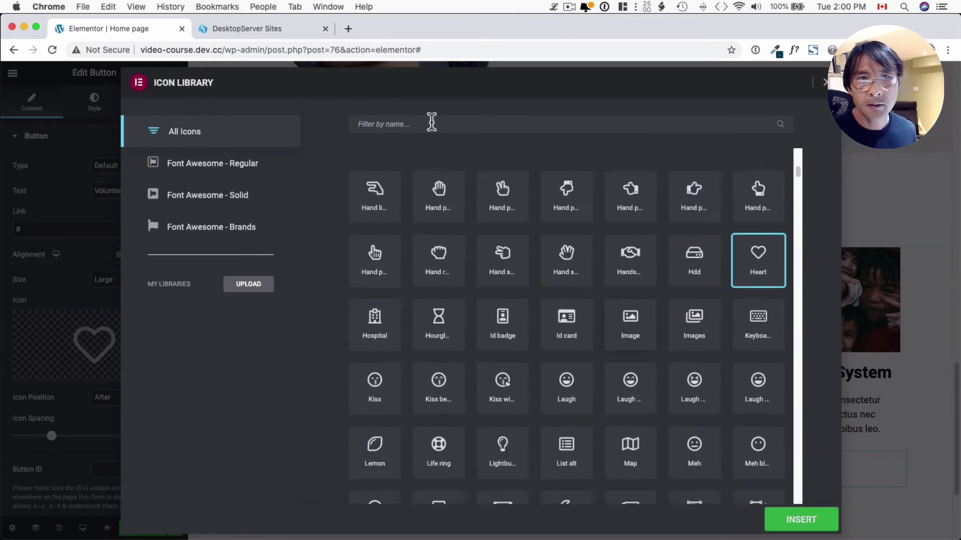
pyautogui.click(429, 122)
pyautogui.write('arrow')
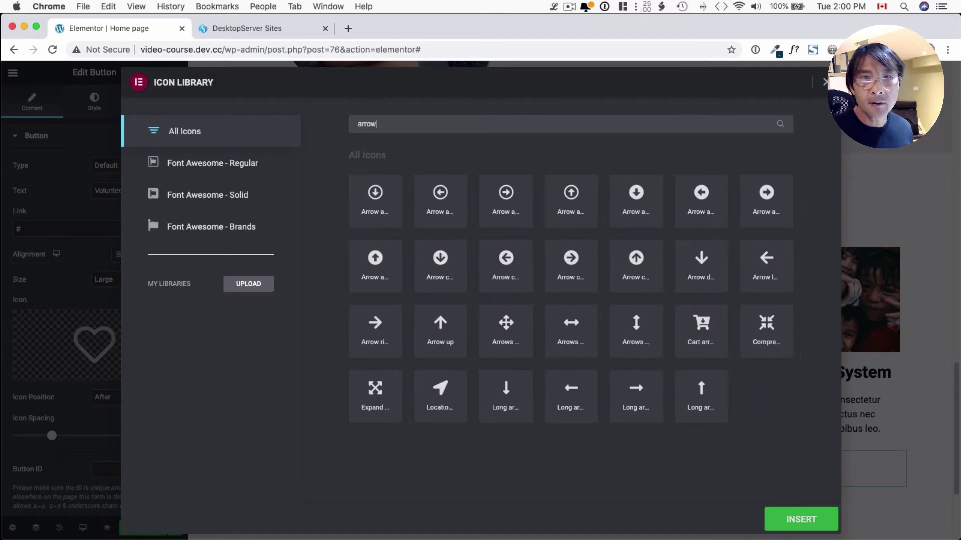
pyautogui.click(556, 278)
pyautogui.click(796, 520)
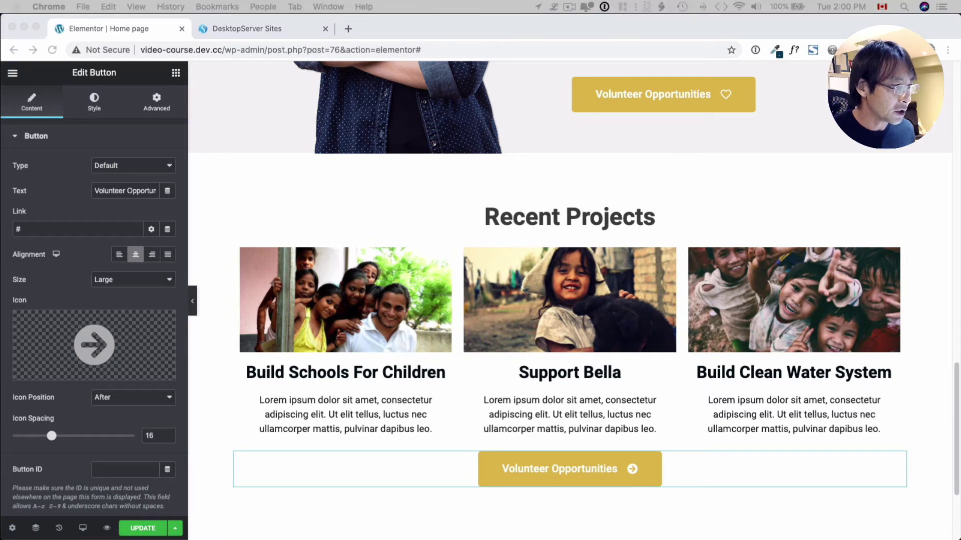
# Step: Change the text of the button under Recent Projects to "Support Our Projects" and update the page
pyautogui.click(129, 190)
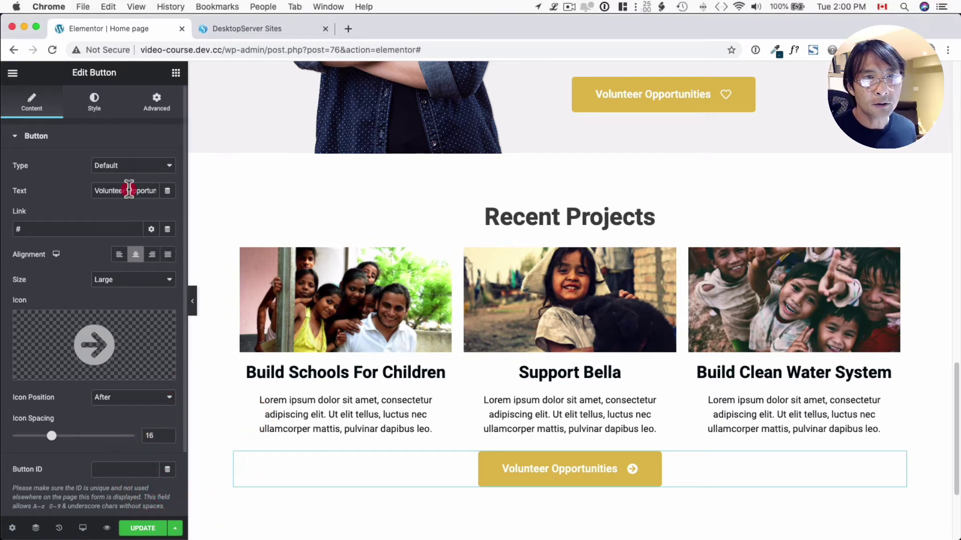
pyautogui.tripleClick(128, 190)
pyautogui.write('Support Our')
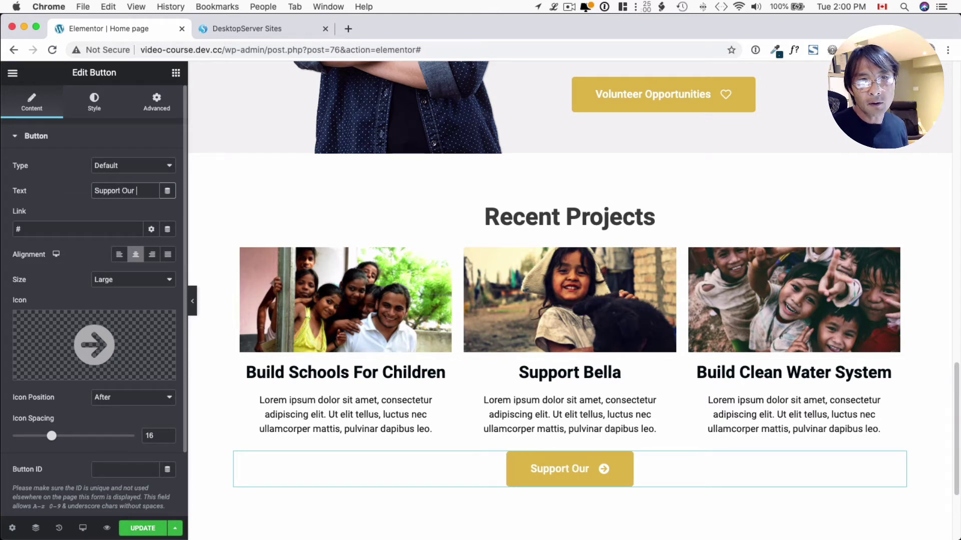
pyautogui.write(' Projects')
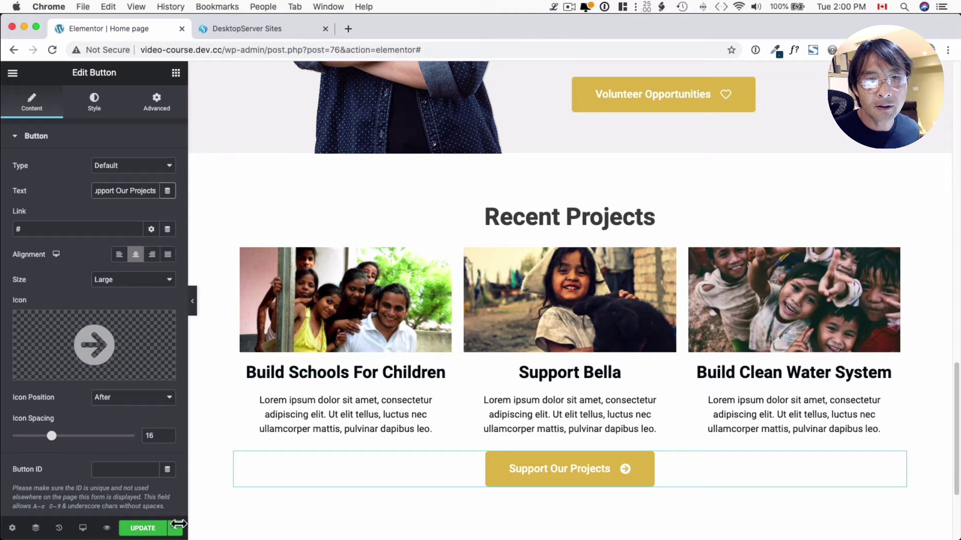
pyautogui.click(143, 529)
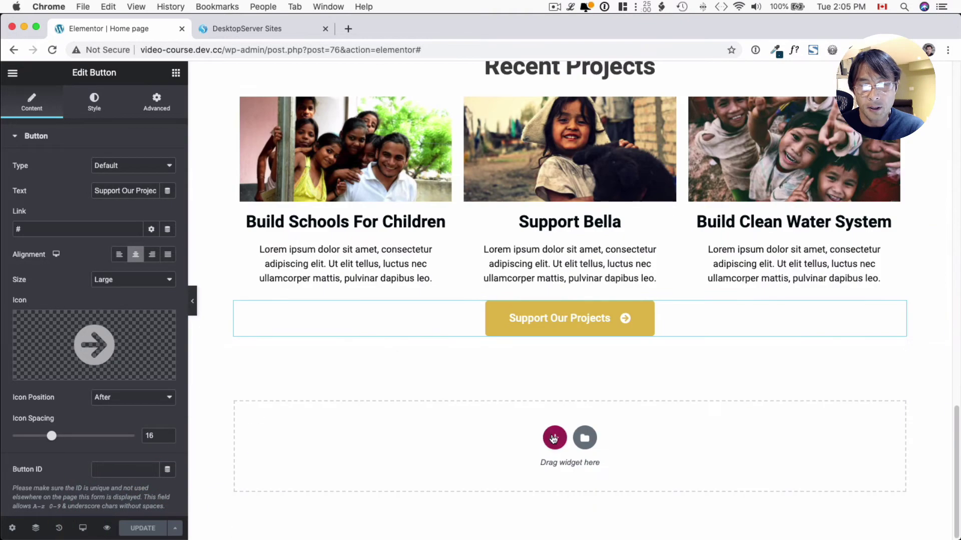
# Step: Add a single-column section below the Recent Projects section
pyautogui.click(553, 435)
pyautogui.scroll(-1, 512, 421)
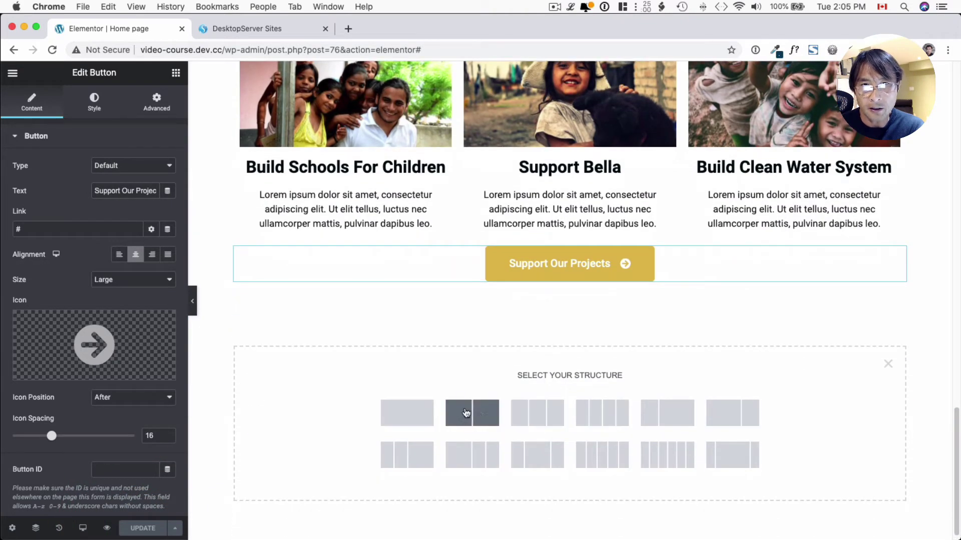
pyautogui.click(409, 416)
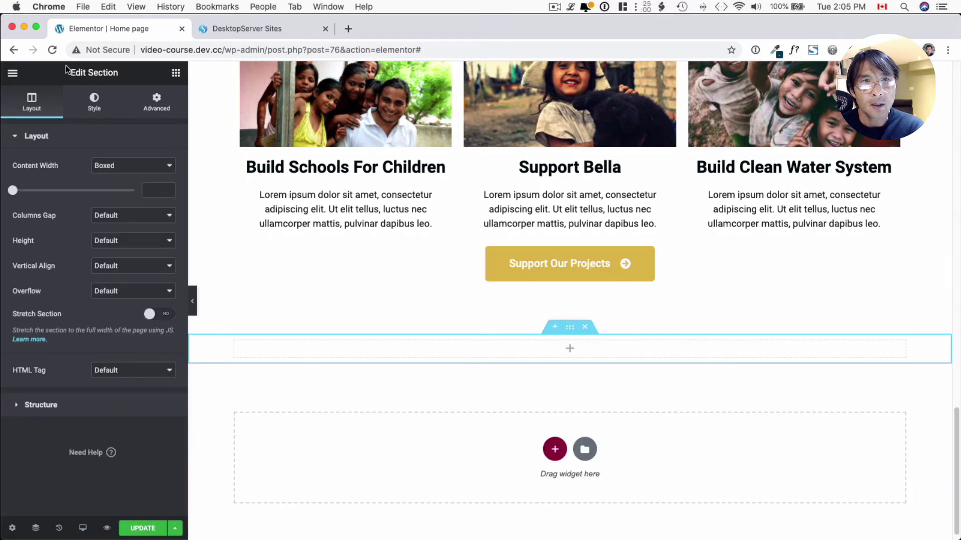
# Step: Give the new section a classic background with the image image24-free-img.jpg and set its size to Cover
pyautogui.click(93, 105)
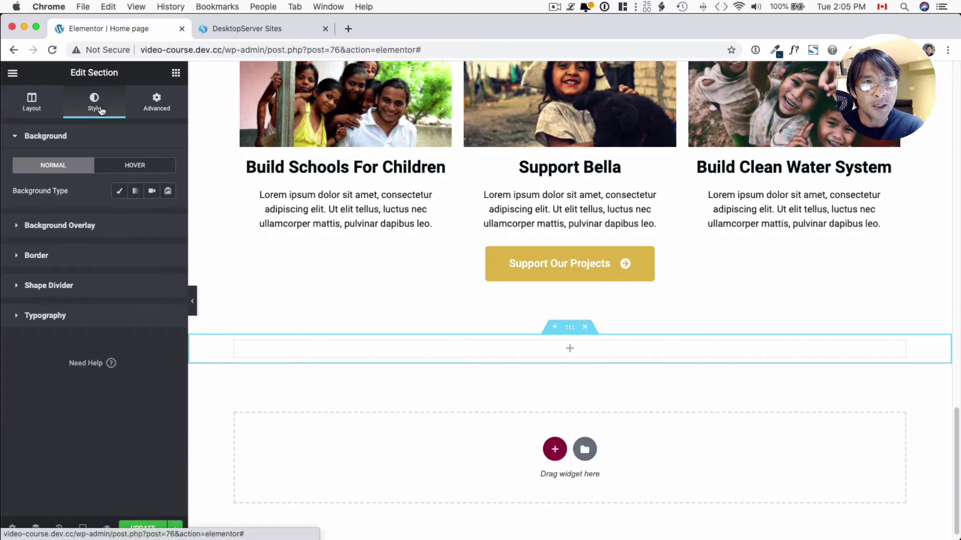
pyautogui.click(120, 194)
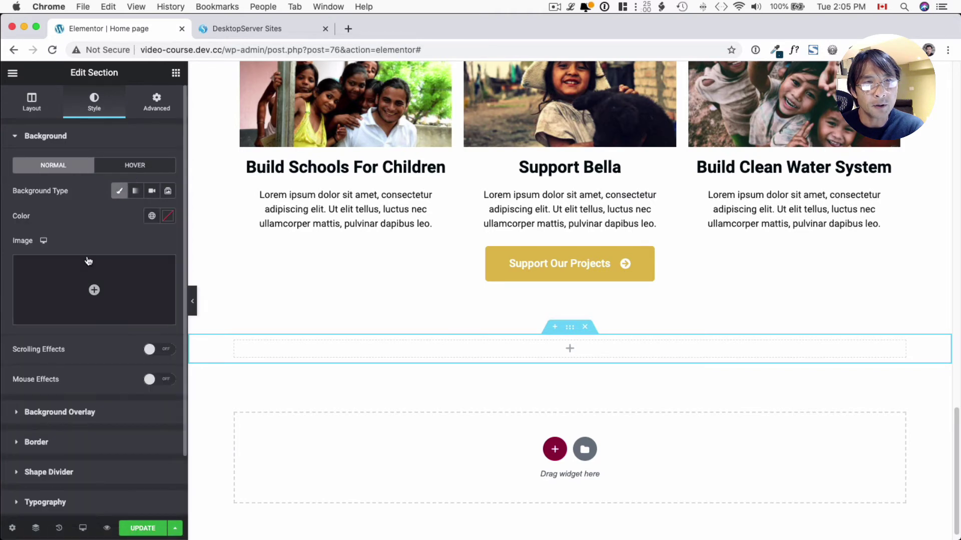
pyautogui.click(96, 280)
pyautogui.scroll(-5, 271, 302)
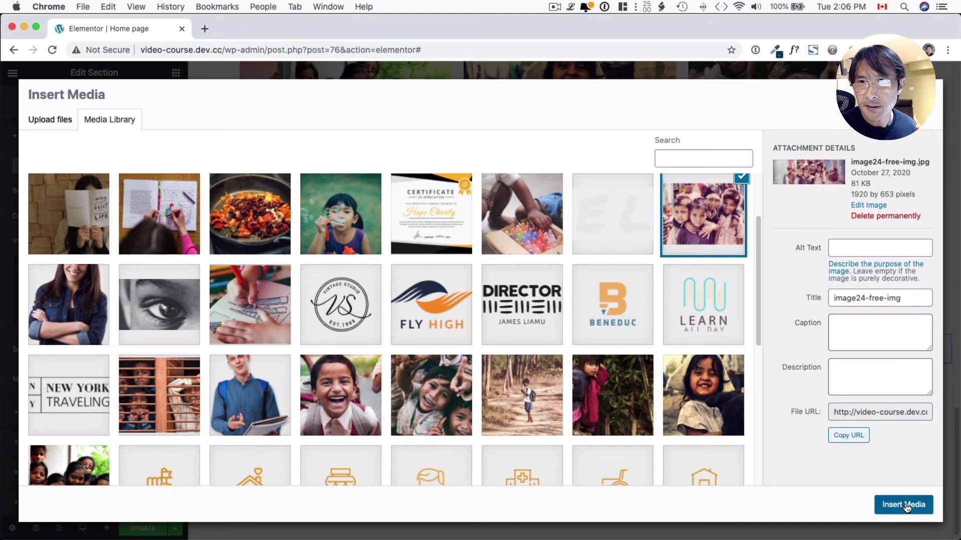
pyautogui.click(907, 507)
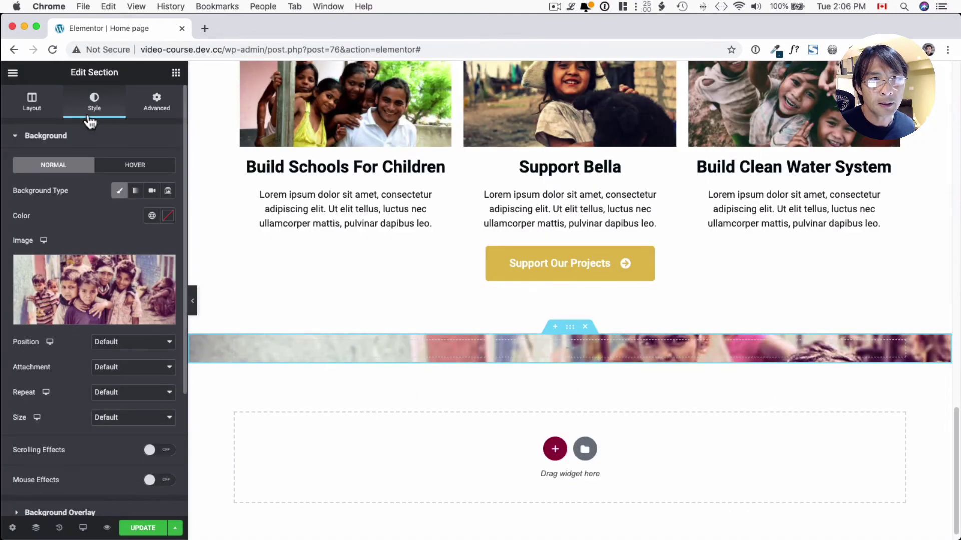
pyautogui.click(105, 420)
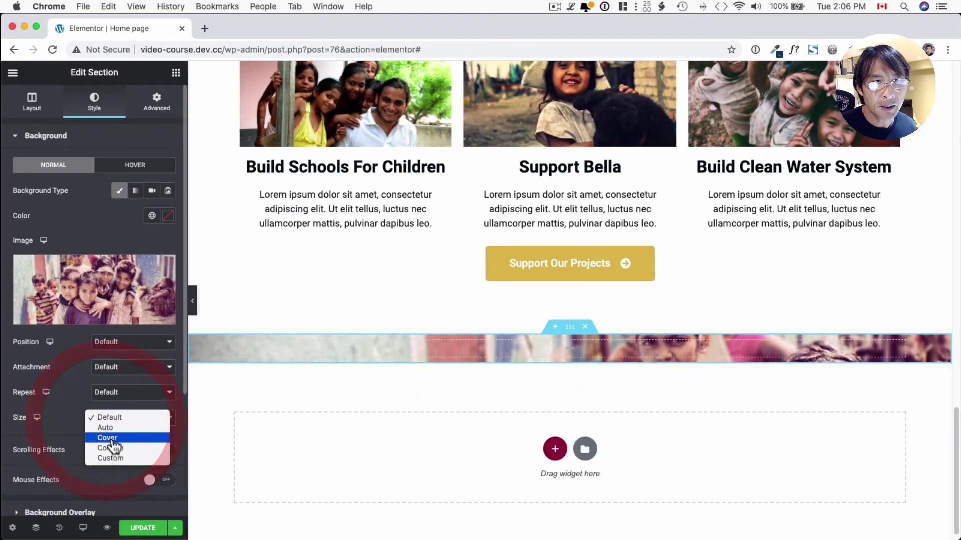
pyautogui.click(111, 443)
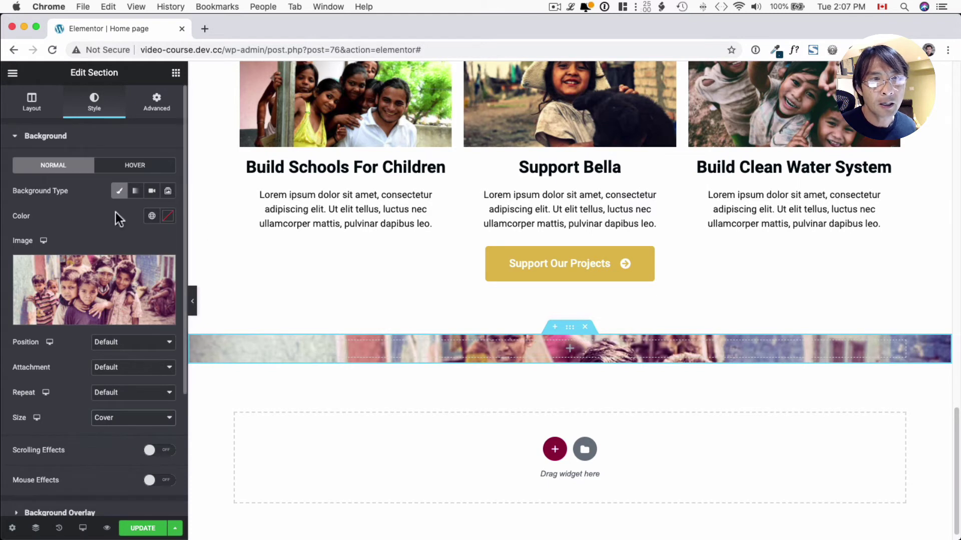
# Step: Set the photo section's height to Min Height with a minimum height of 294 px
pyautogui.click(33, 103)
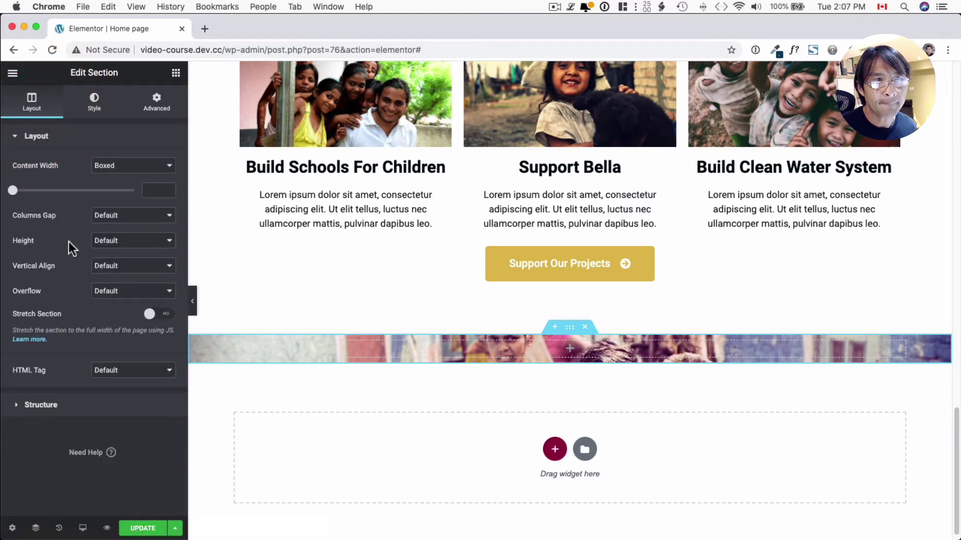
pyautogui.click(97, 242)
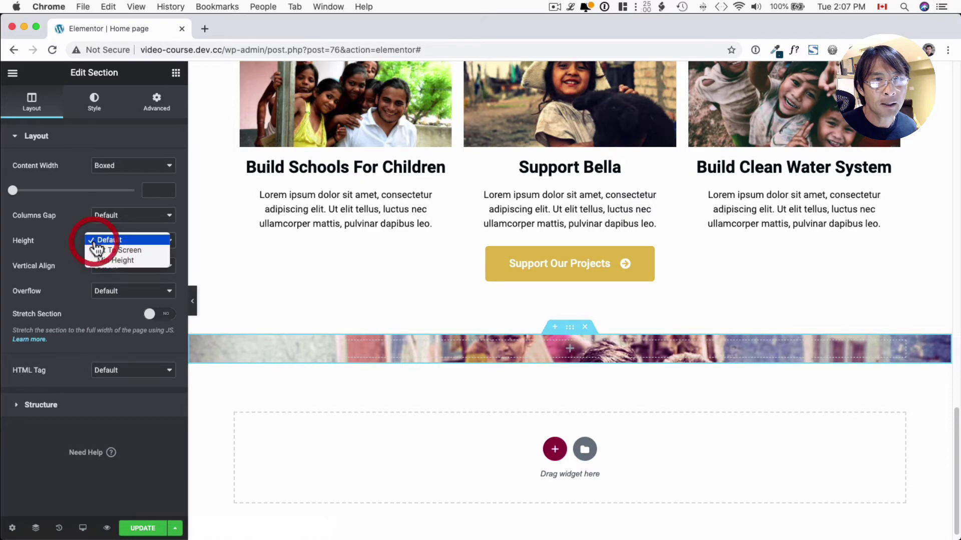
pyautogui.click(125, 252)
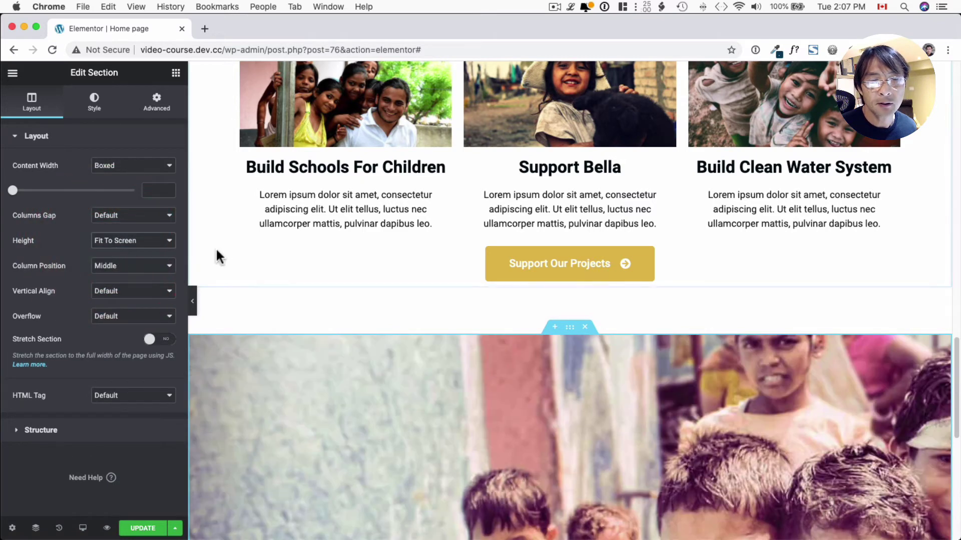
pyautogui.click(121, 244)
pyautogui.click(118, 250)
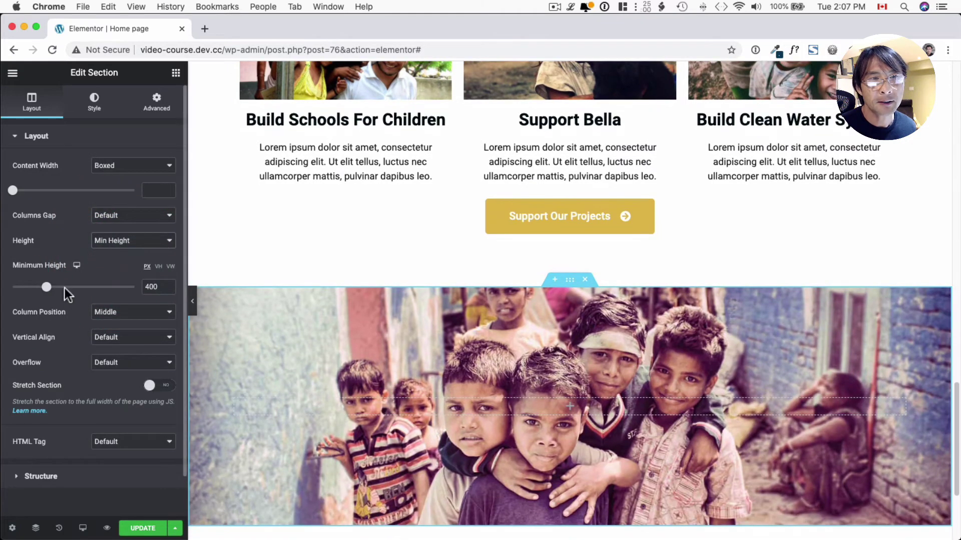
pyautogui.moveTo(43, 290); pyautogui.dragTo(36, 289)
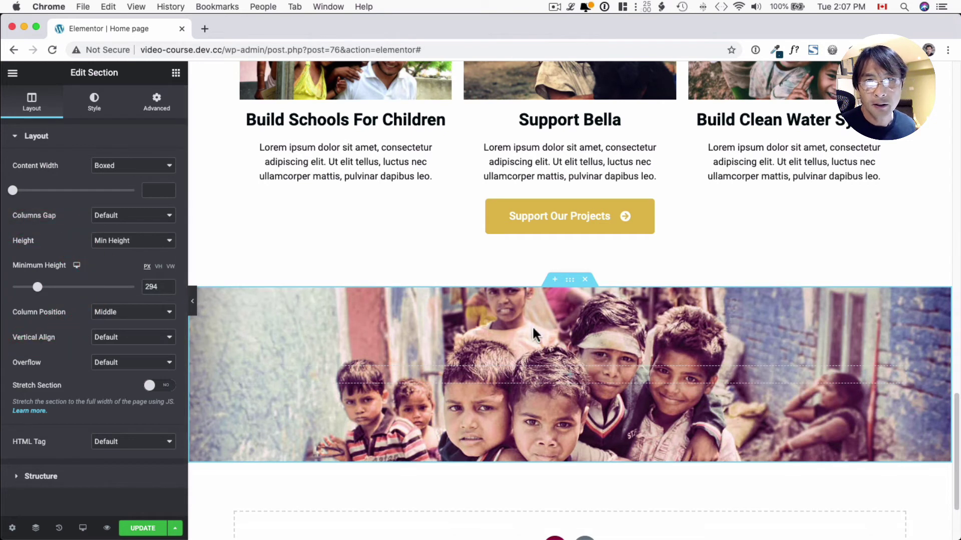
# Step: Add a two-column inner section to the photo section and place a Counter widget in its left column
pyautogui.click(175, 74)
pyautogui.moveTo(49, 184); pyautogui.dragTo(548, 376)
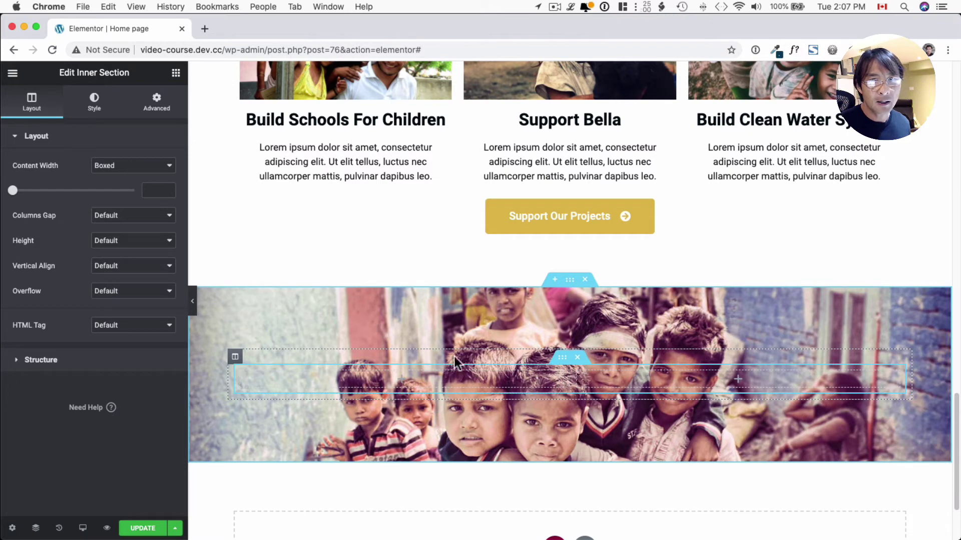
pyautogui.click(176, 73)
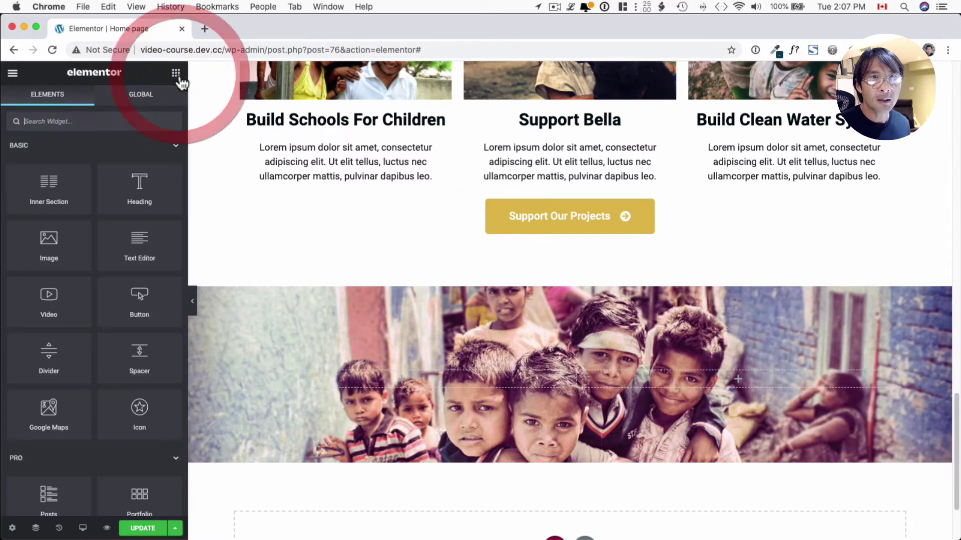
pyautogui.click(116, 119)
pyautogui.write('counter')
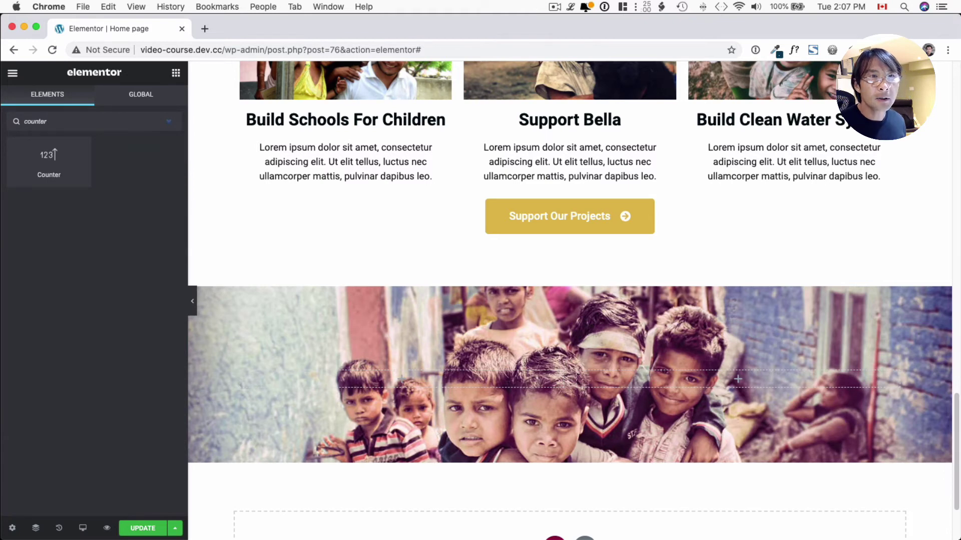
pyautogui.moveTo(78, 173); pyautogui.dragTo(378, 384)
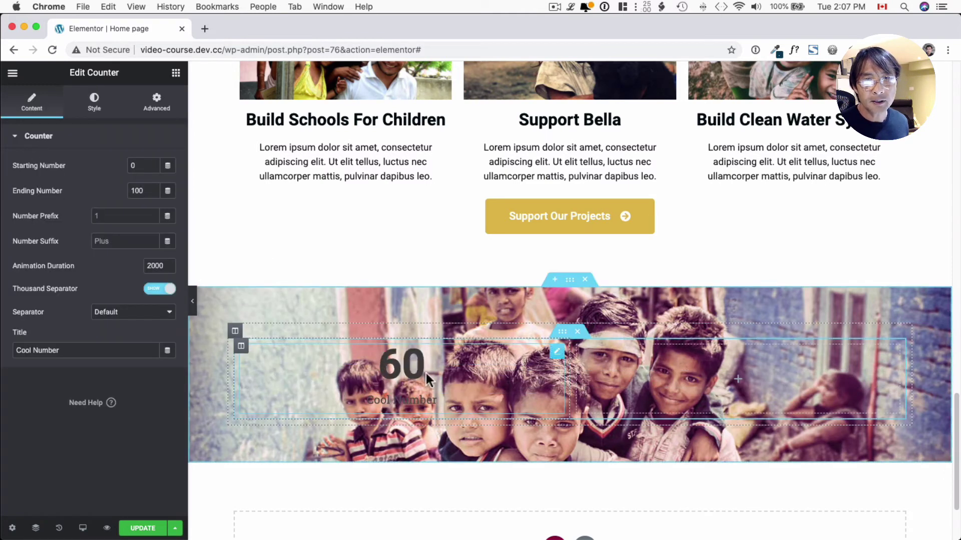
# Step: Set the counter's ending number to 150000
pyautogui.doubleClick(140, 191)
pyautogui.write('1')
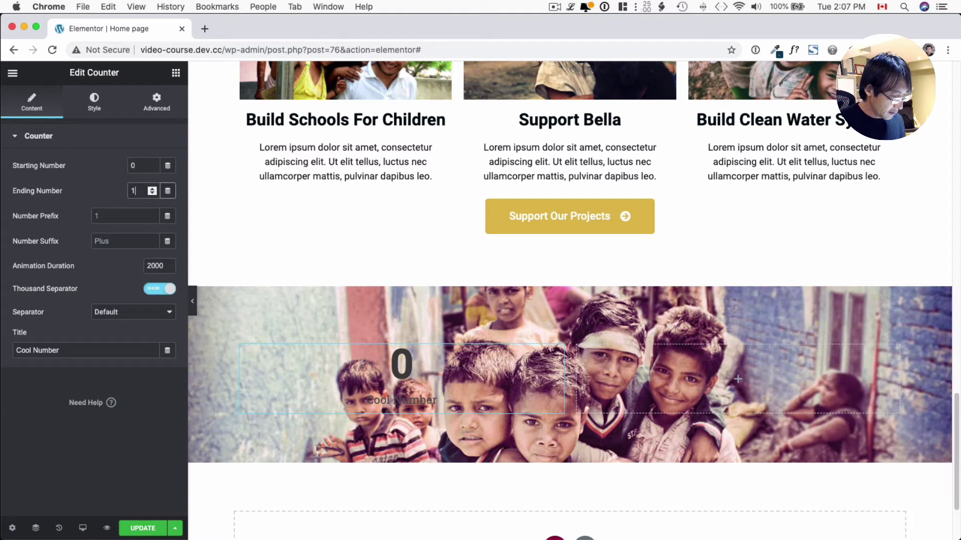
pyautogui.write('50000')
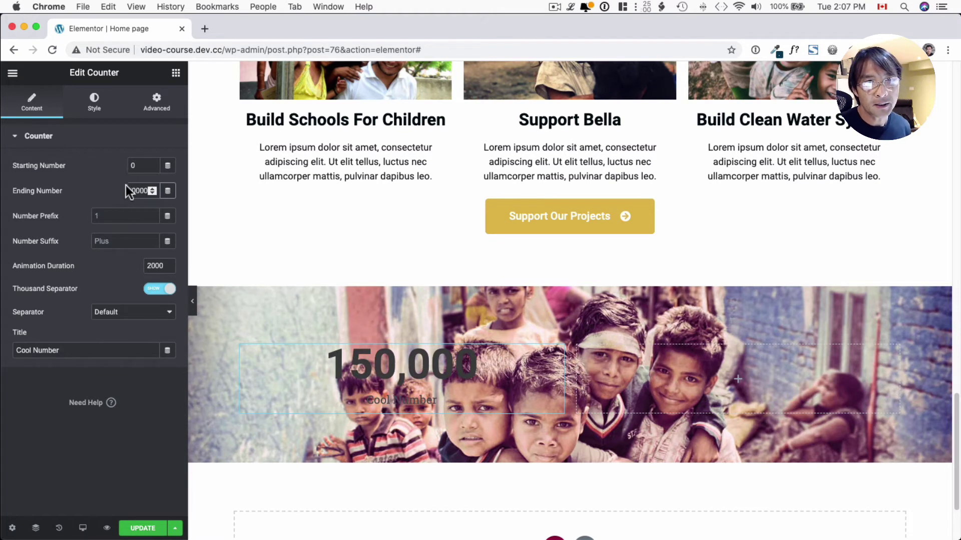
pyautogui.click(76, 173)
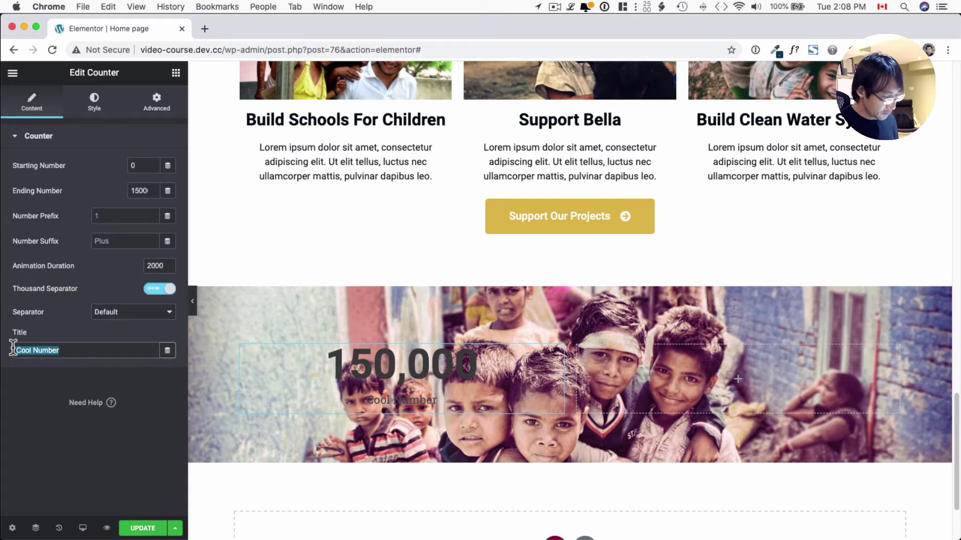
# Step: Title the counter "Donated" and change its number's text color to white
pyautogui.write('Donated')
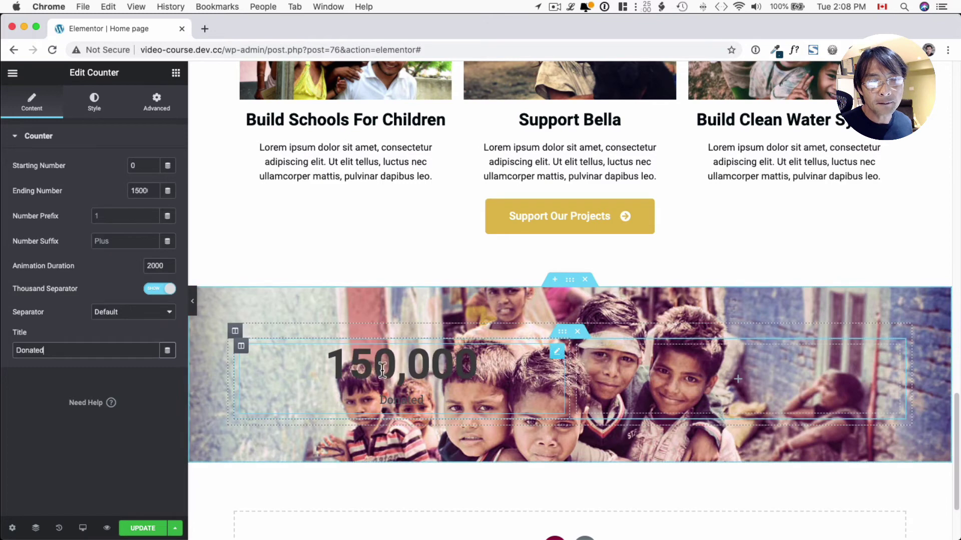
pyautogui.click(103, 106)
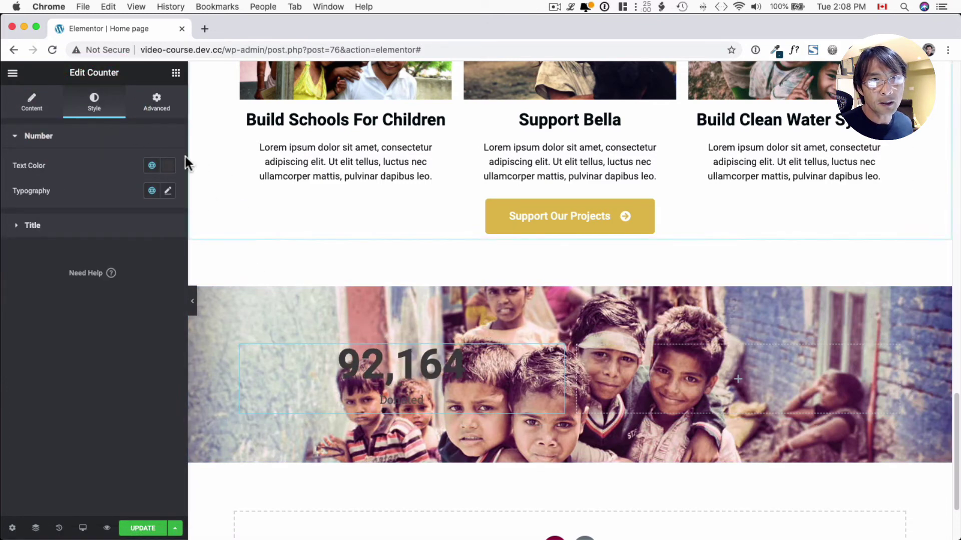
pyautogui.click(168, 166)
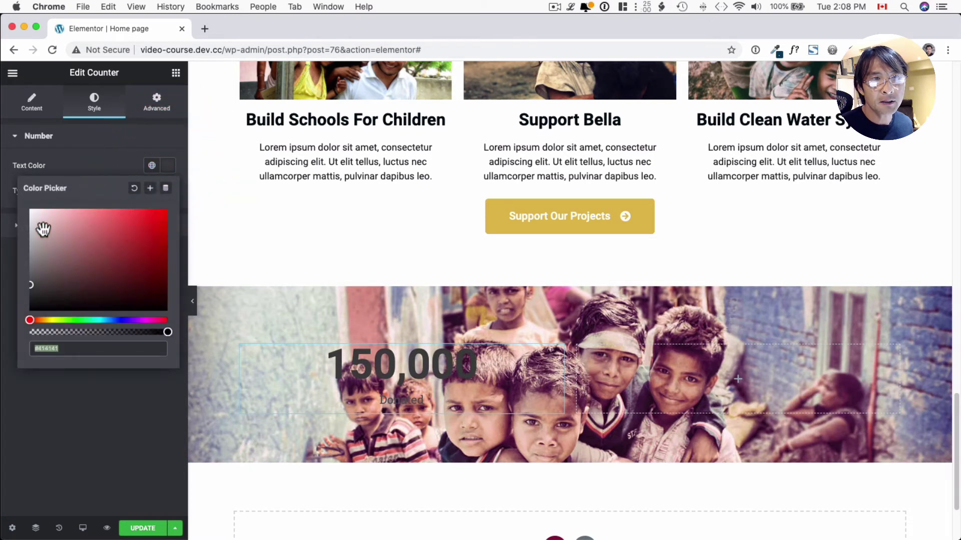
pyautogui.moveTo(44, 229); pyautogui.dragTo(28, 209)
pyautogui.click(131, 166)
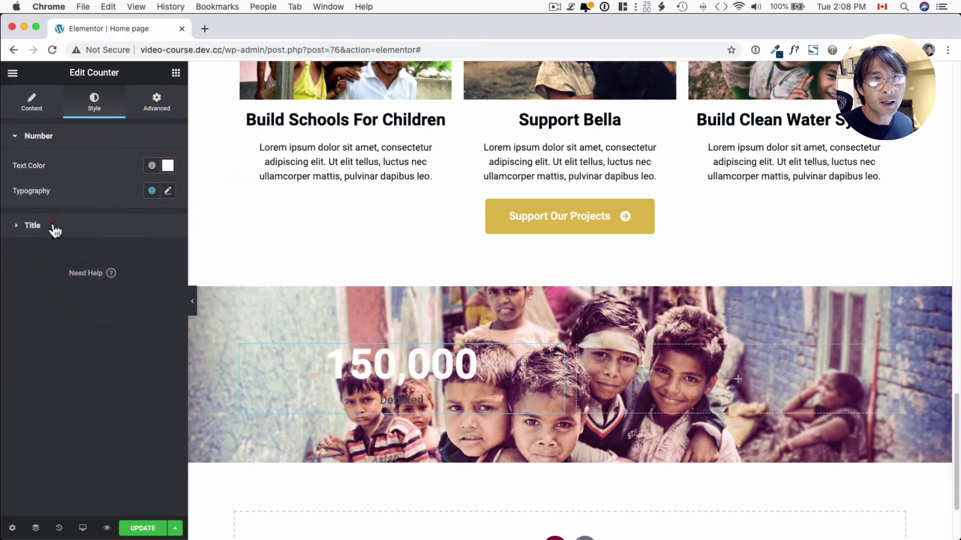
# Step: Make the counter title's text white and set its font size to 36 px
pyautogui.click(33, 226)
pyautogui.click(169, 197)
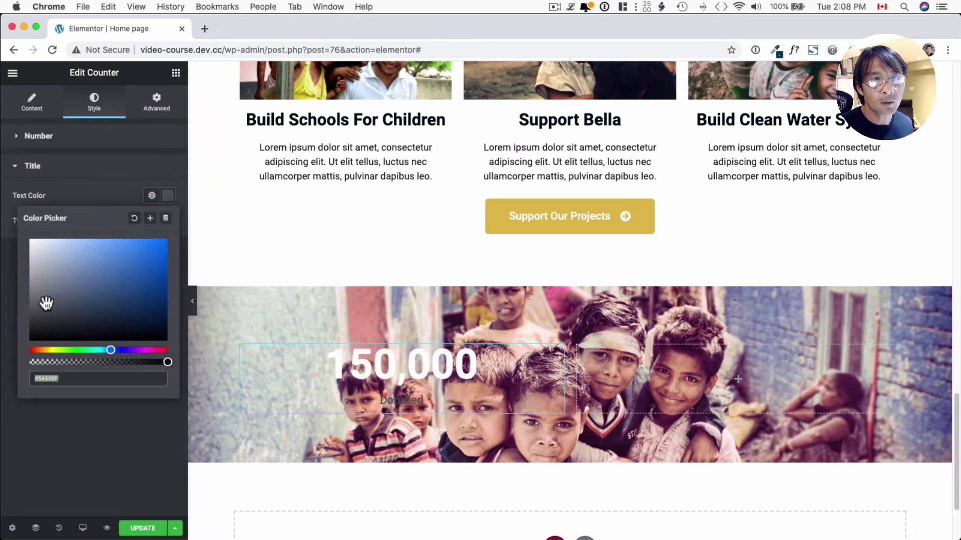
pyautogui.click(88, 174)
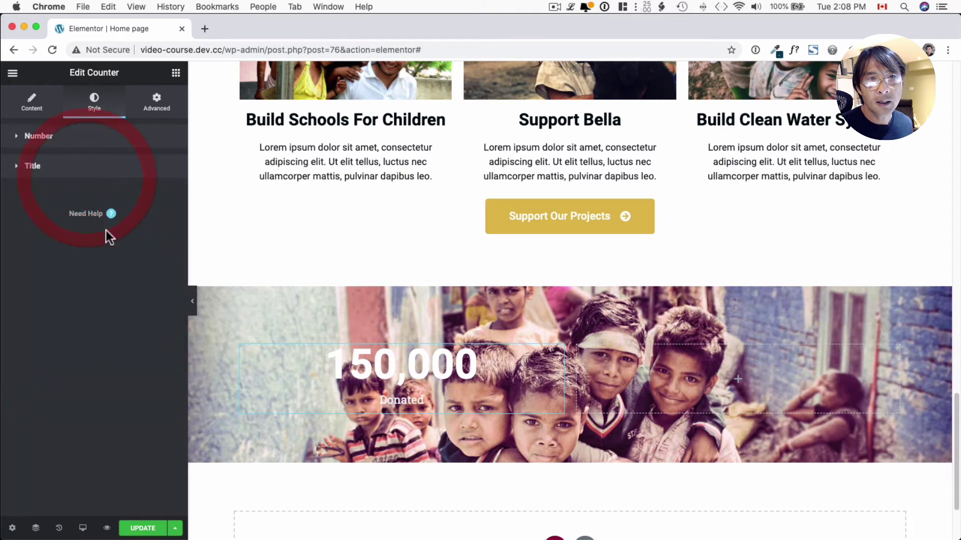
pyautogui.click(84, 172)
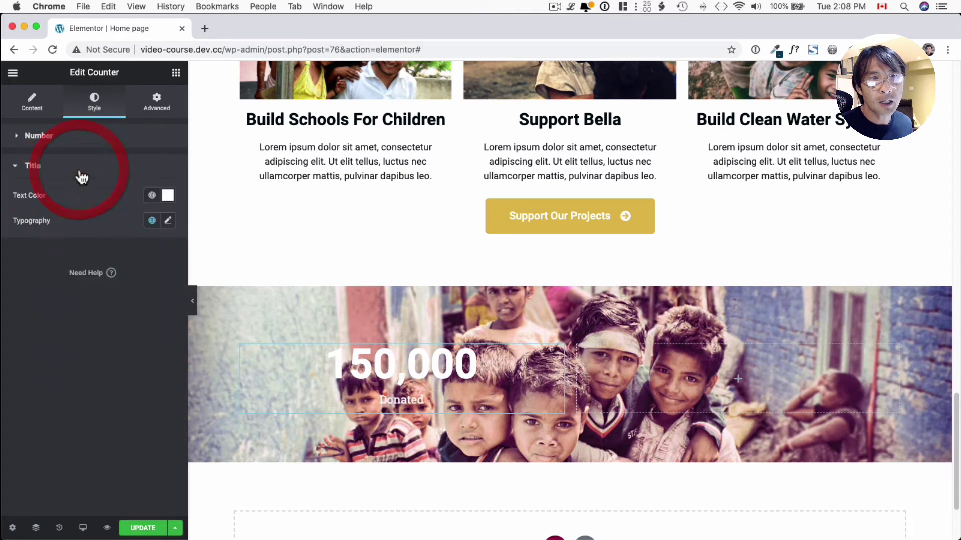
pyautogui.click(168, 221)
pyautogui.moveTo(23, 323); pyautogui.dragTo(40, 323)
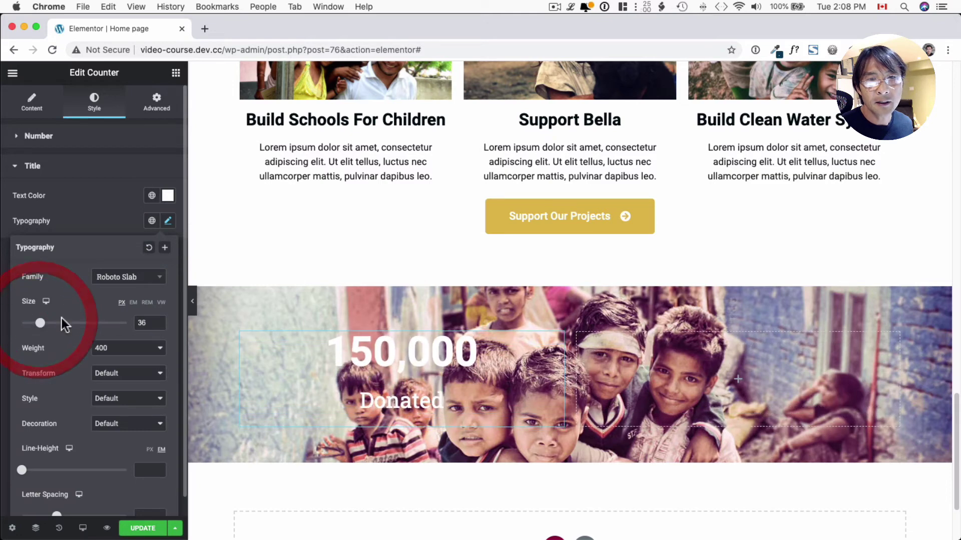
pyautogui.click(110, 223)
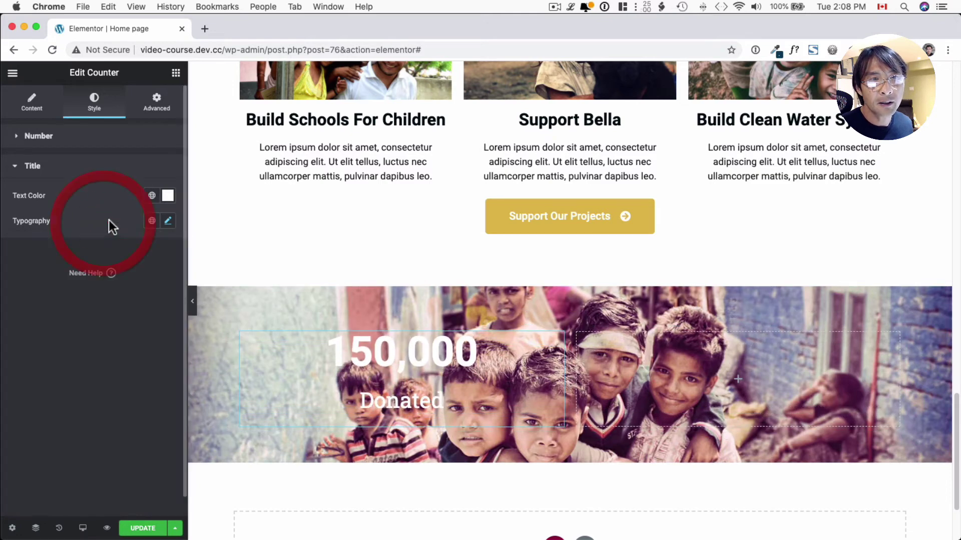
# Step: Change the counter title's font family to Lato and its weight to 700
pyautogui.click(167, 221)
pyautogui.click(122, 281)
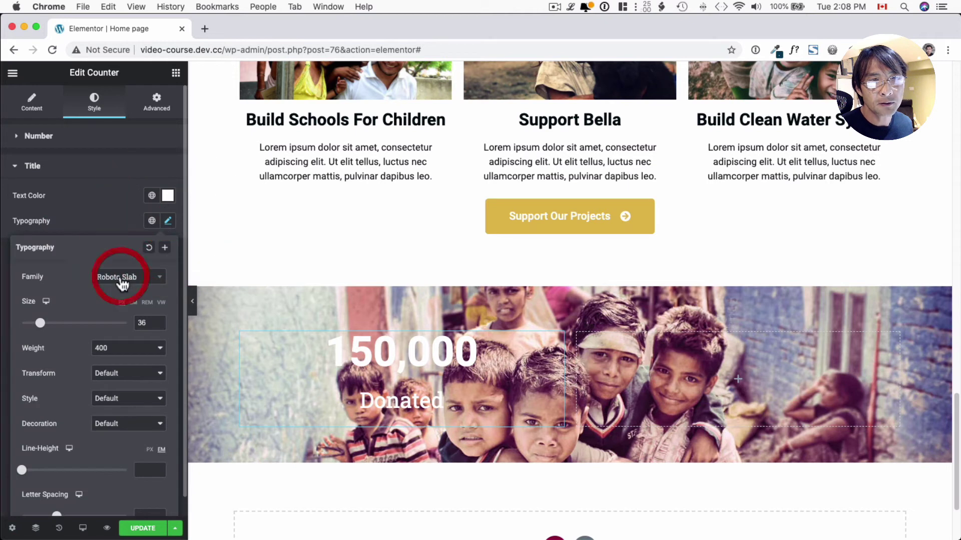
pyautogui.click(152, 283)
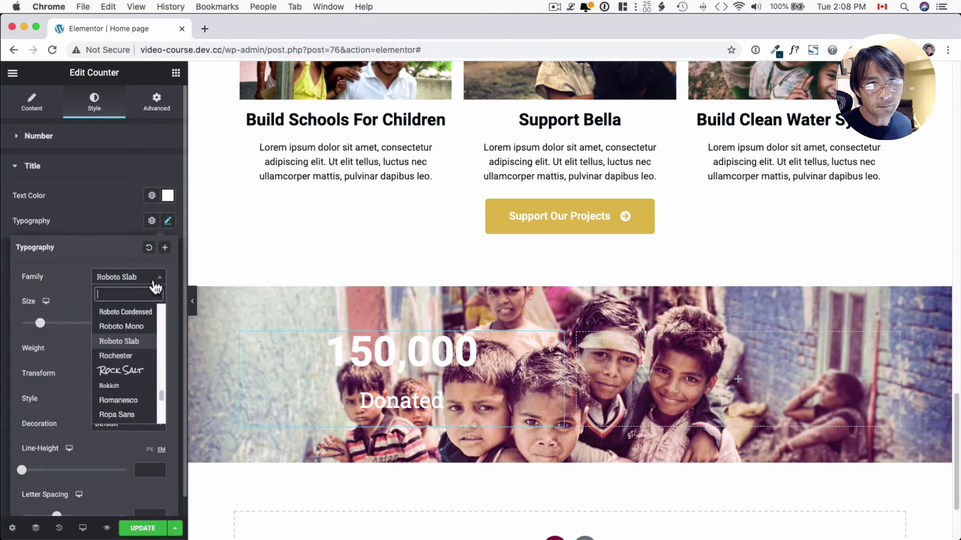
pyautogui.scroll(-1, 140, 357)
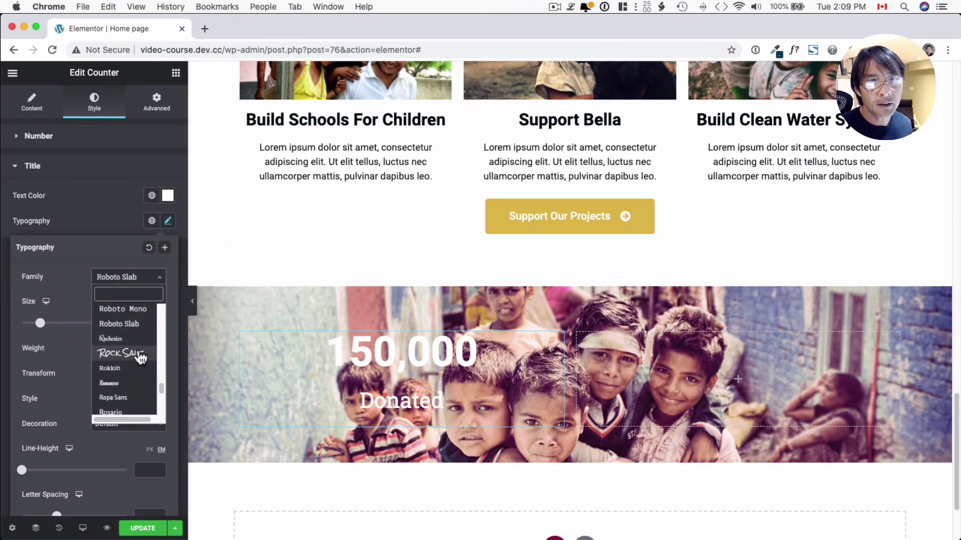
pyautogui.write('lato')
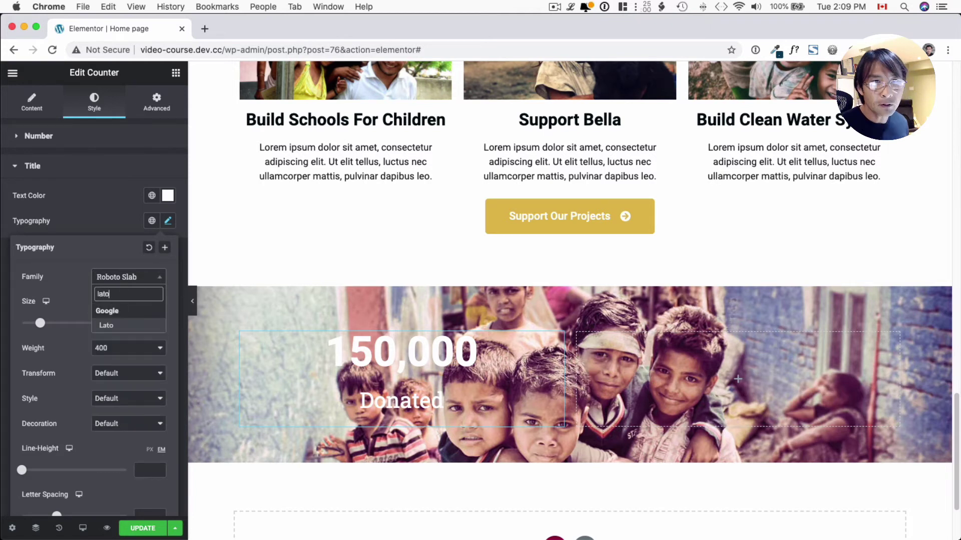
pyautogui.click(120, 326)
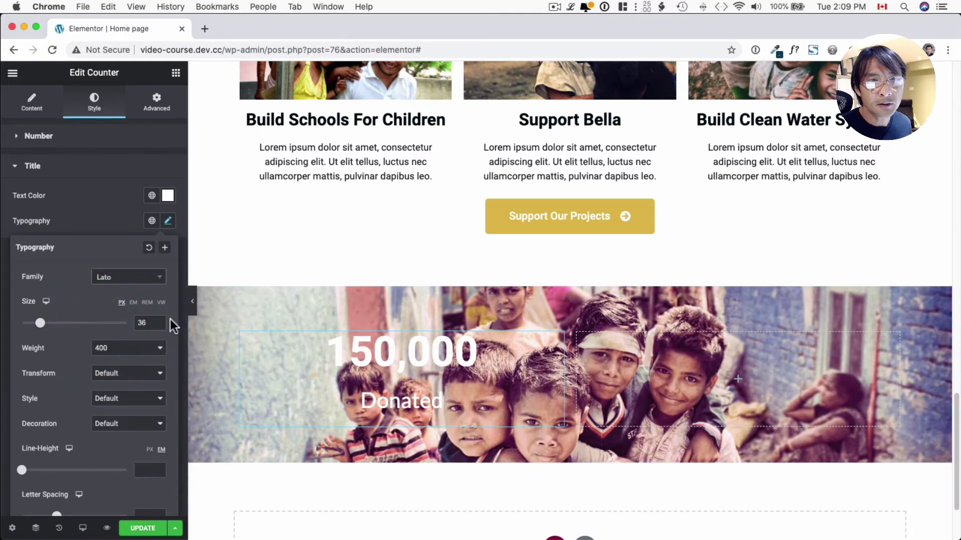
pyautogui.click(112, 357)
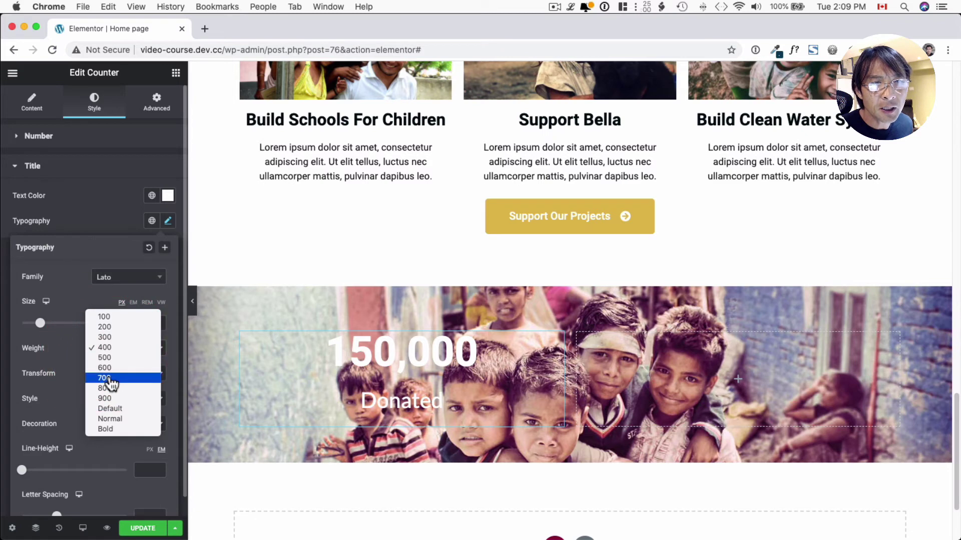
pyautogui.click(107, 381)
pyautogui.scroll(2, 401, 350)
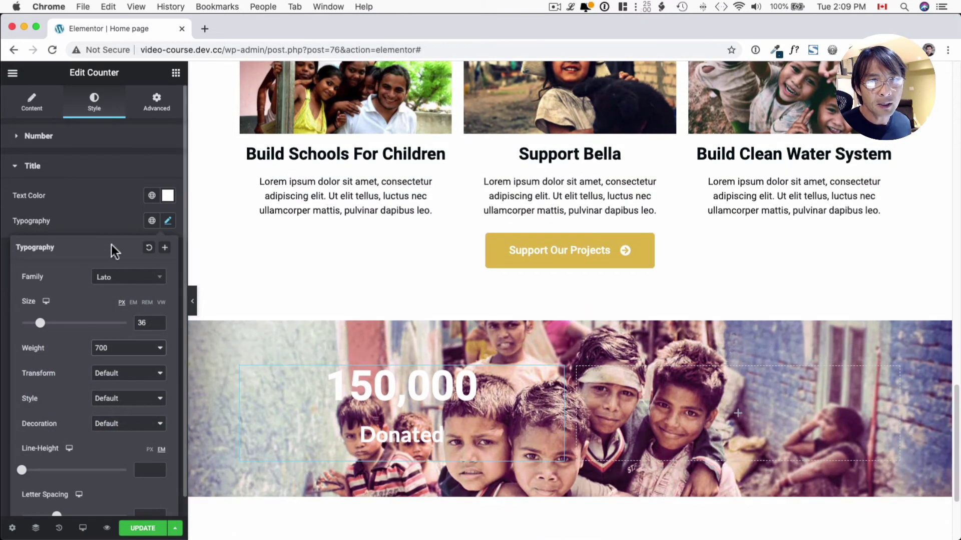
# Step: Add a "$" prefix to the counter's number
pyautogui.click(31, 103)
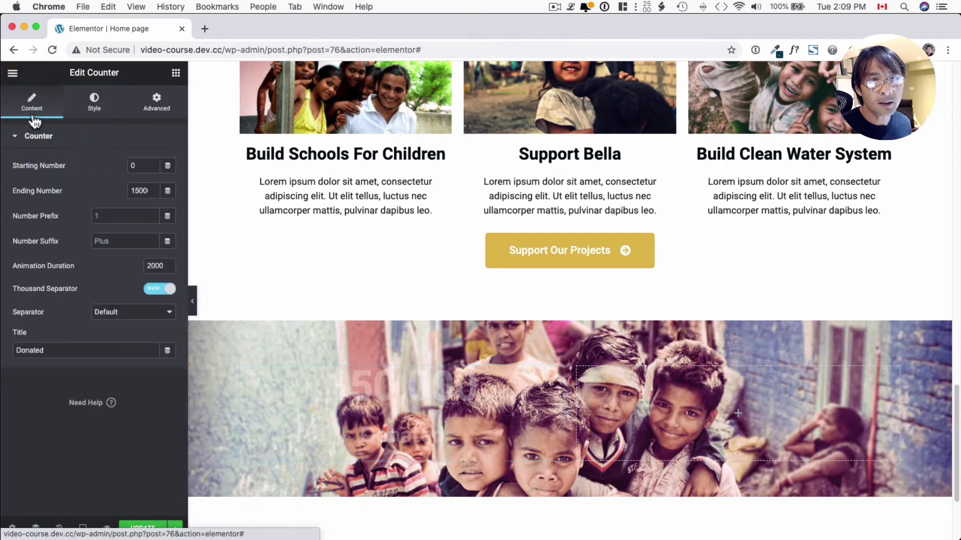
pyautogui.click(120, 241)
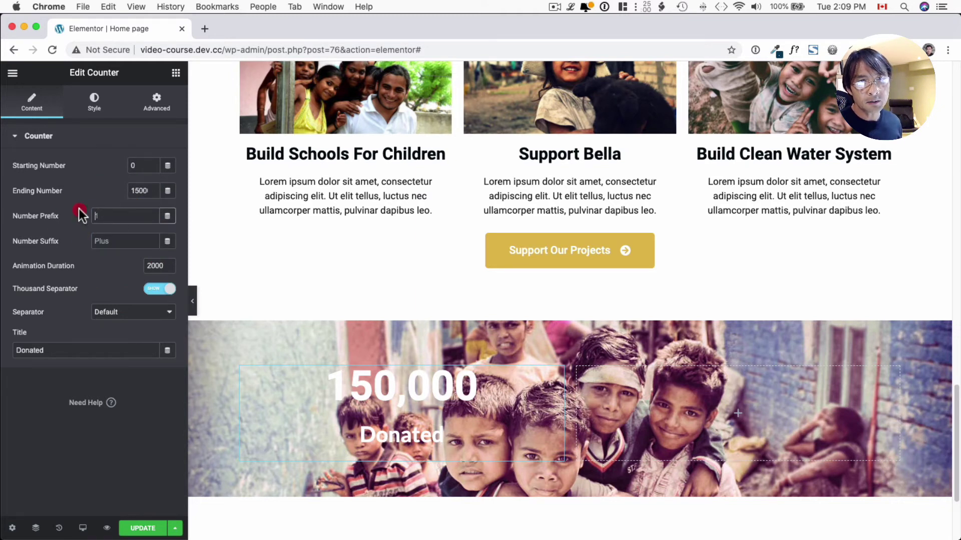
pyautogui.write('$')
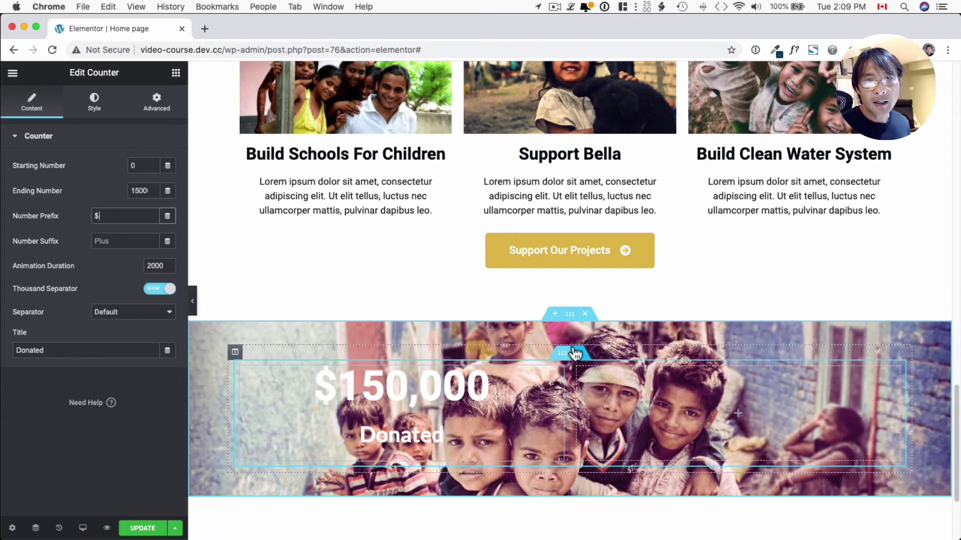
# Step: Give the photo section a classic background overlay in solid black, #000000
pyautogui.click(570, 317)
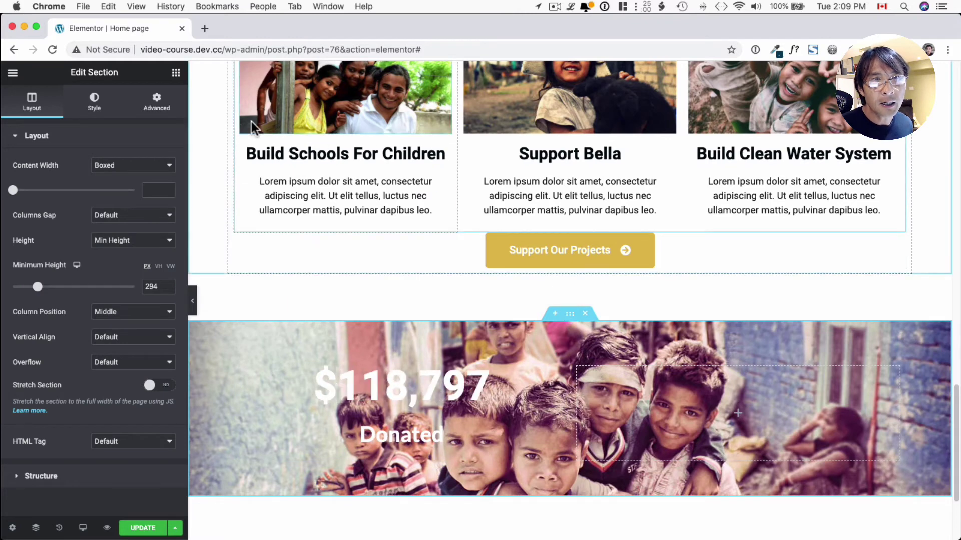
pyautogui.click(94, 100)
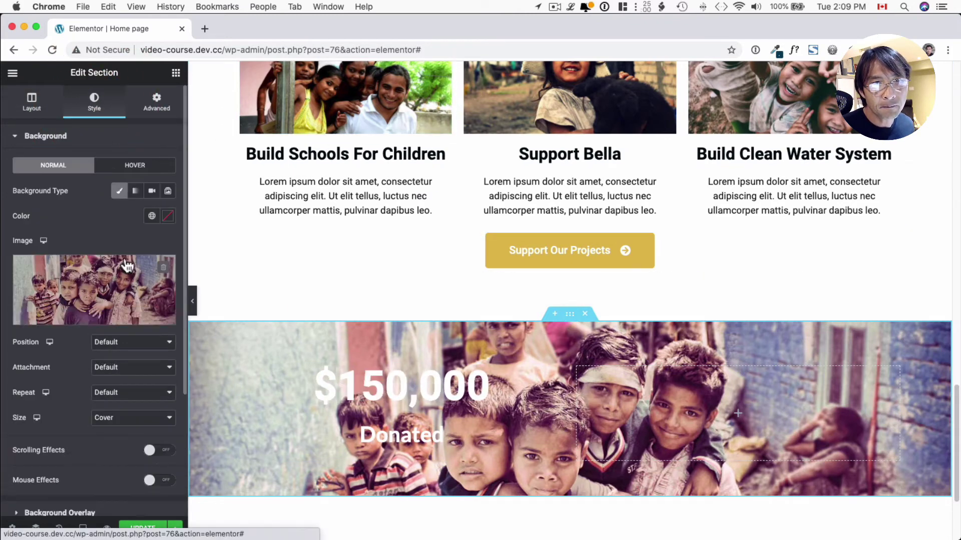
pyautogui.scroll(-4, 115, 337)
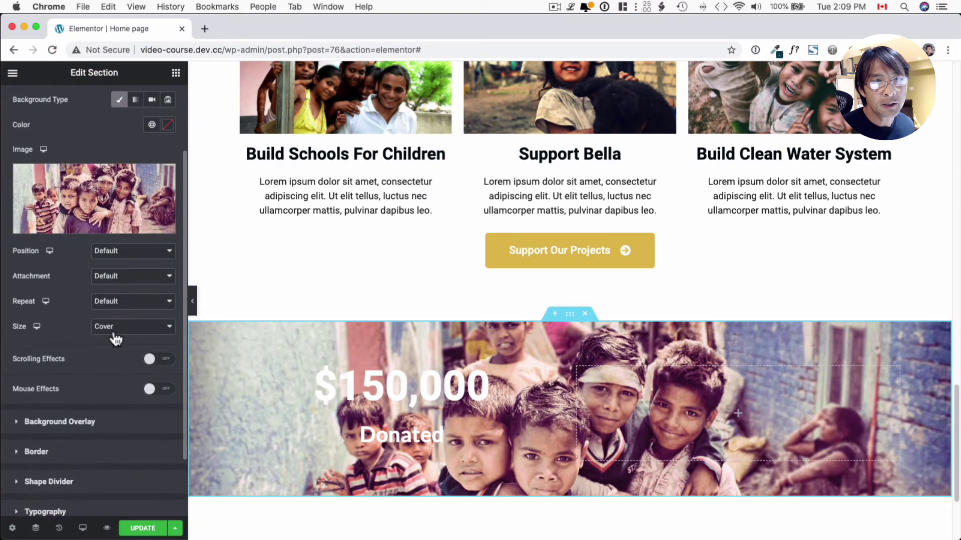
pyautogui.scroll(-1, 115, 339)
pyautogui.click(49, 406)
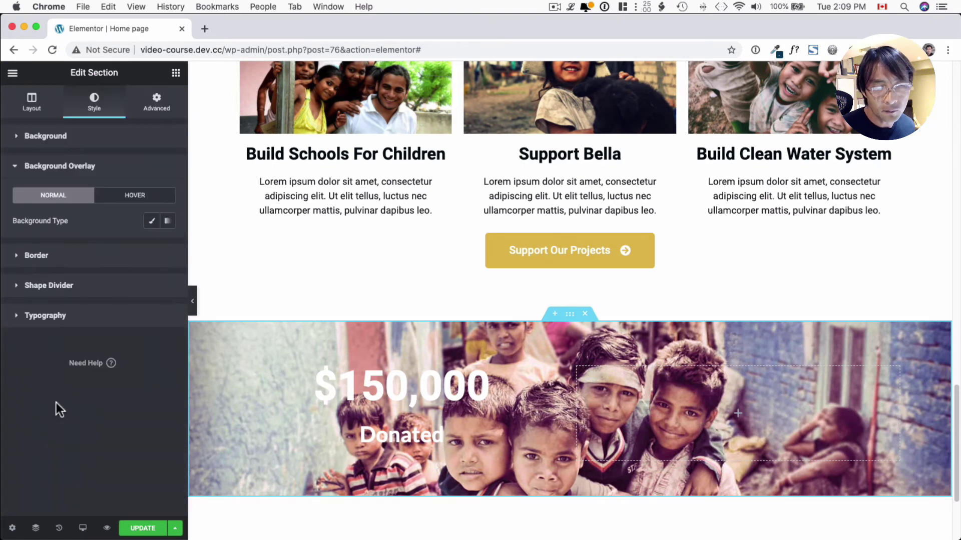
pyautogui.click(151, 221)
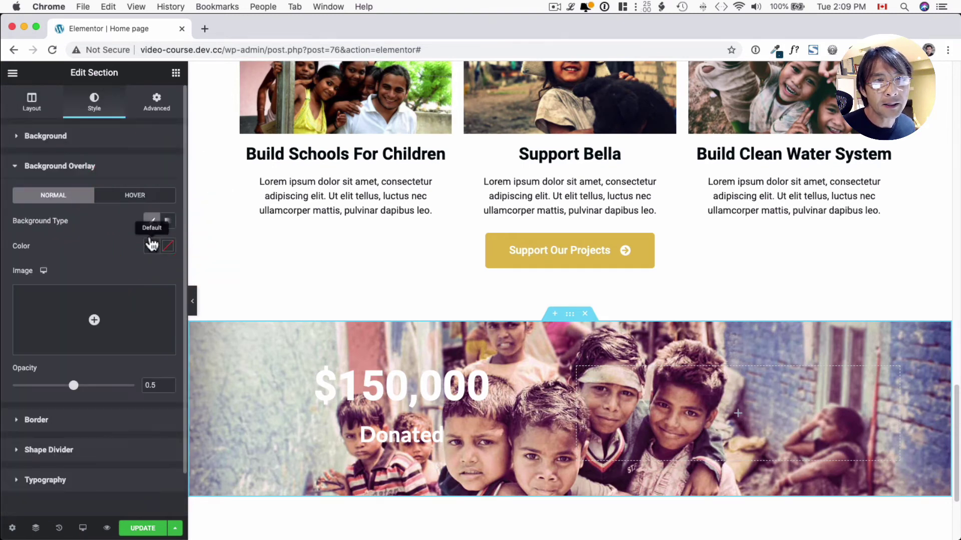
pyautogui.click(168, 246)
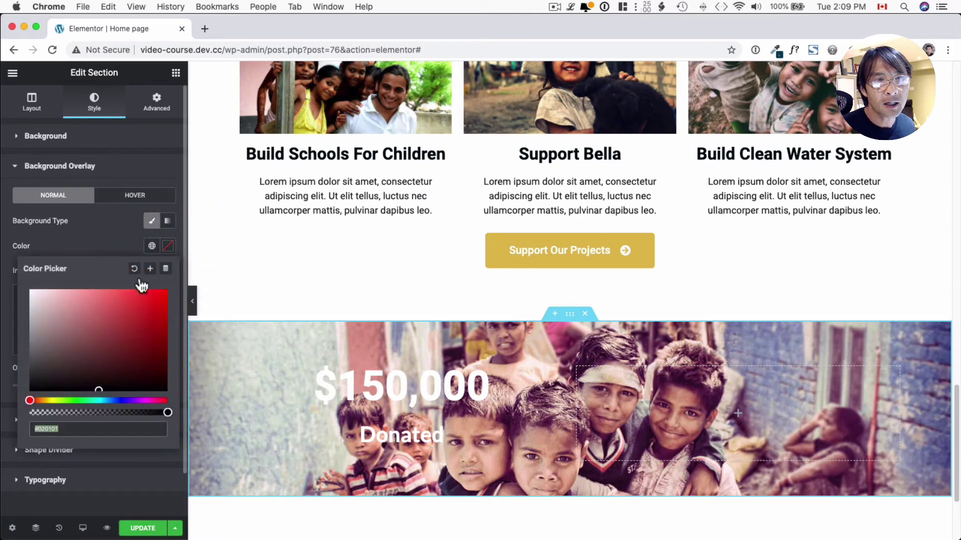
pyautogui.moveTo(44, 326); pyautogui.dragTo(29, 358)
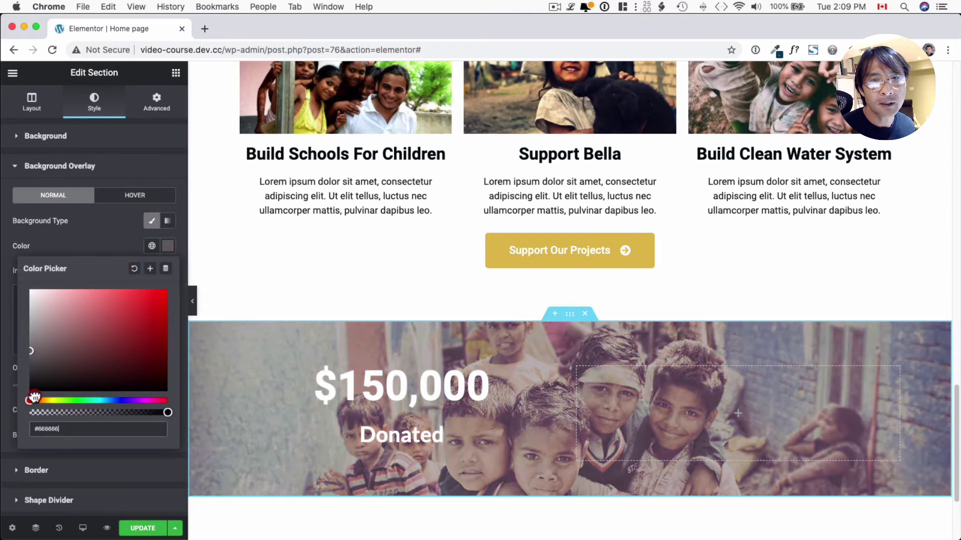
pyautogui.moveTo(34, 398); pyautogui.dragTo(34, 397)
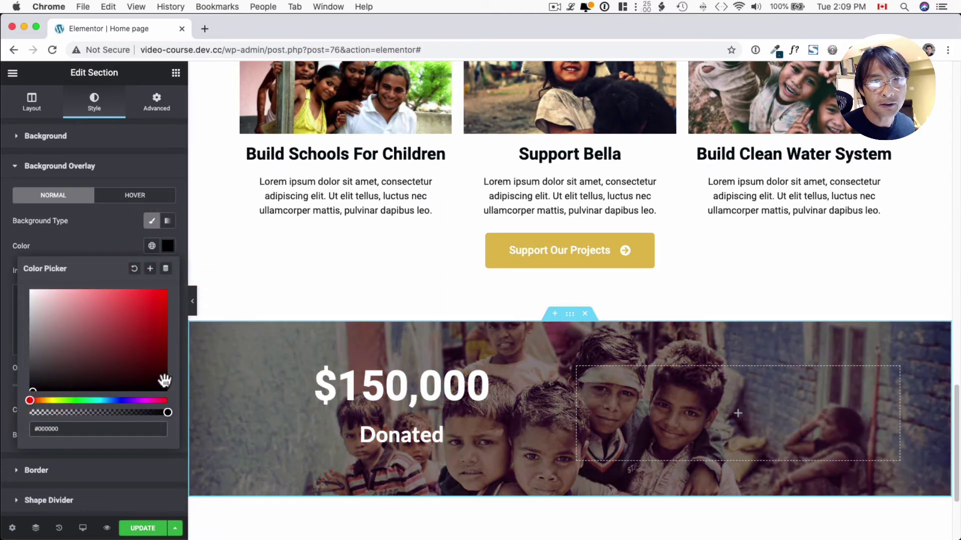
pyautogui.moveTo(138, 413); pyautogui.dragTo(182, 441)
# Step: Duplicate the inner section column that holds the Donated counter
pyautogui.scroll(-1, 354, 414)
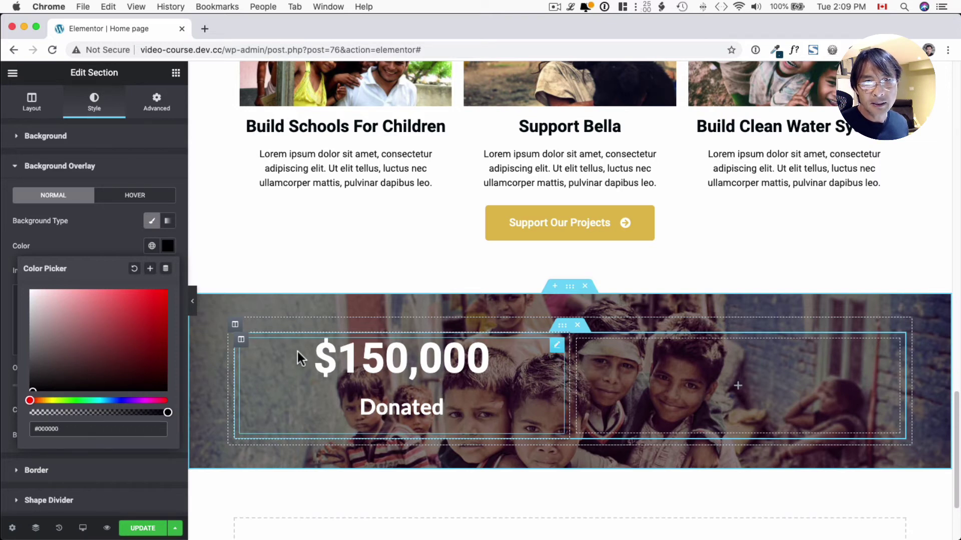
pyautogui.rightClick(244, 342)
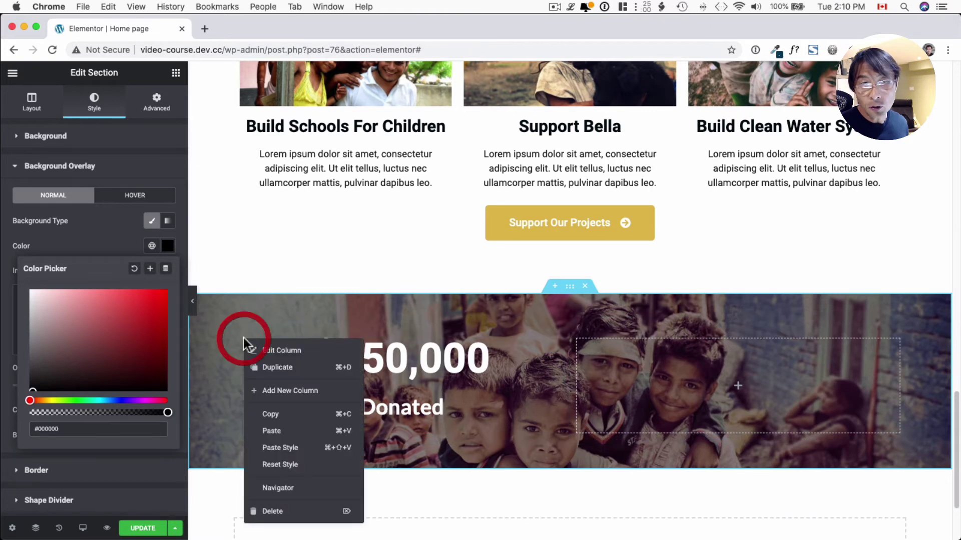
pyautogui.click(278, 368)
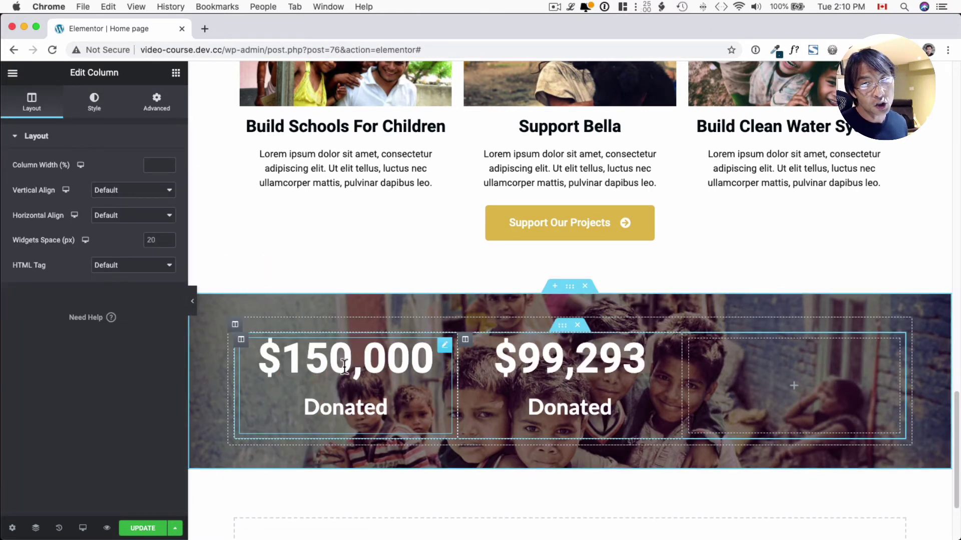
# Step: Set the duplicated counter's ending number to 387 and remove its "$" prefix
pyautogui.click(577, 355)
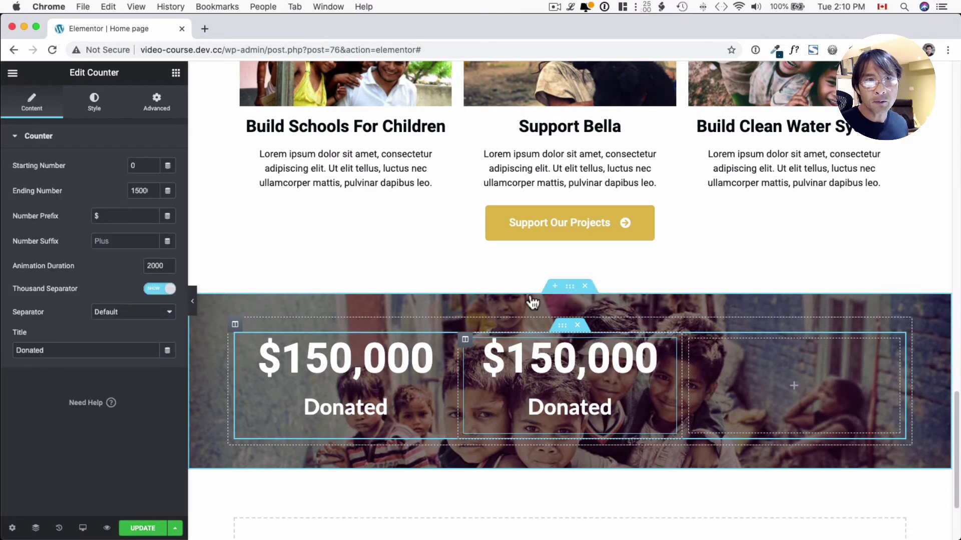
pyautogui.doubleClick(144, 191)
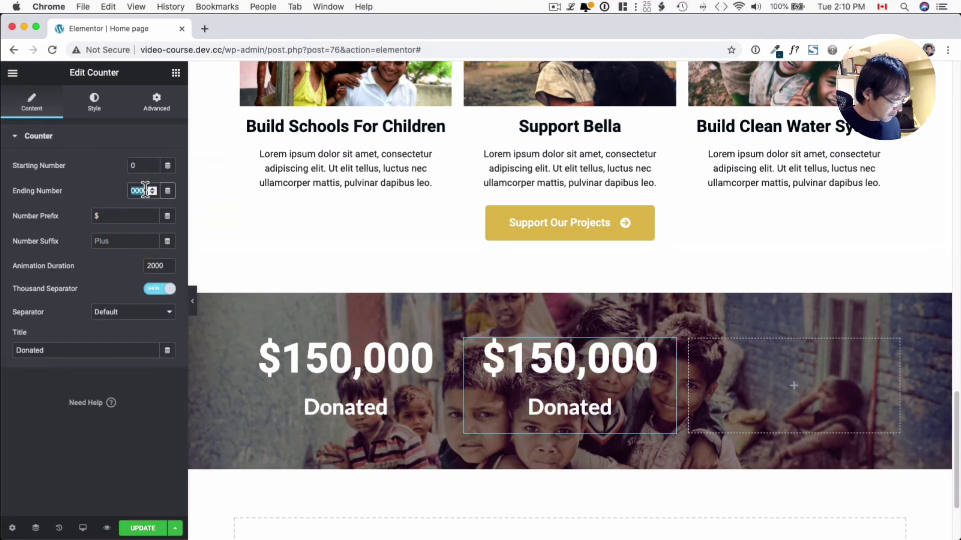
pyautogui.write('387')
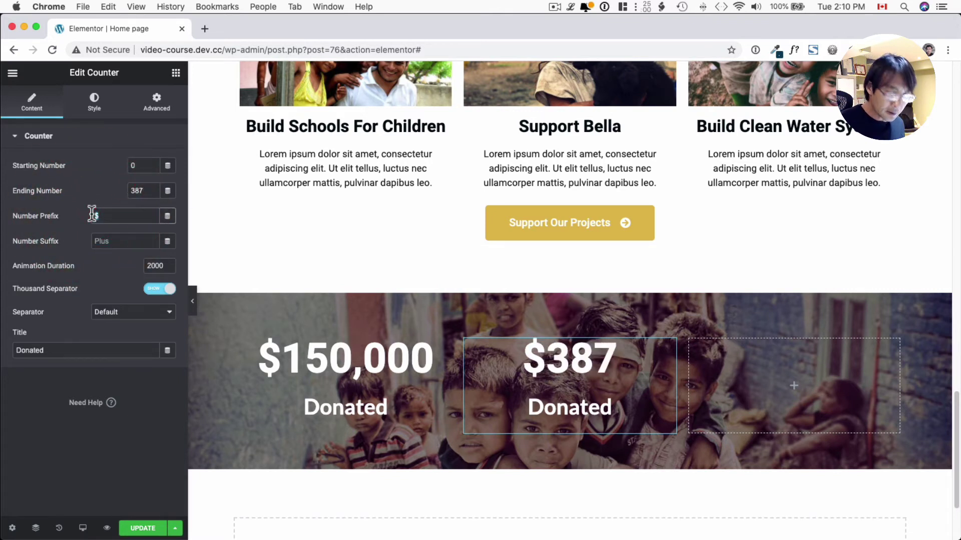
pyautogui.press('BackSpace')
# Step: Change the title of the second counter, the one ending at 387, to "Projects"
pyautogui.doubleClick(54, 351)
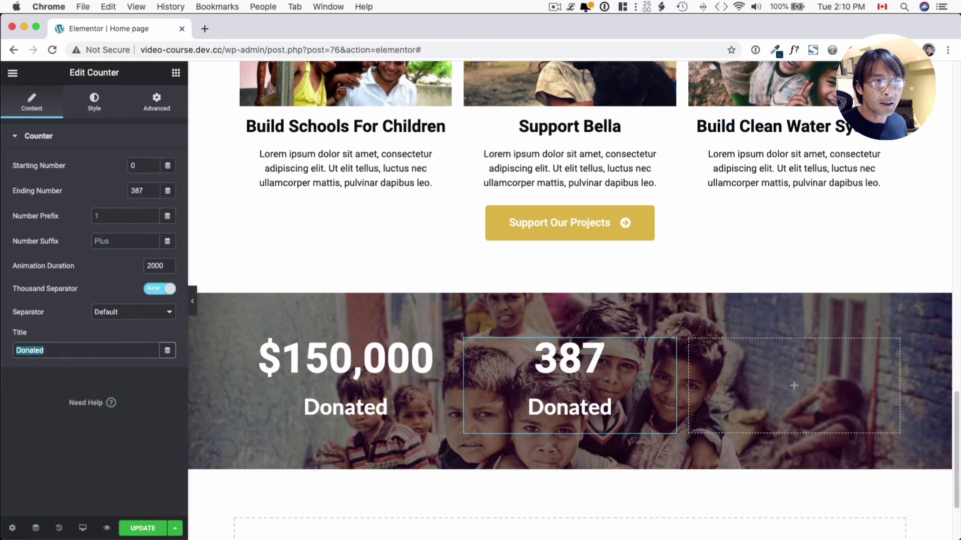
pyautogui.write('Projec')
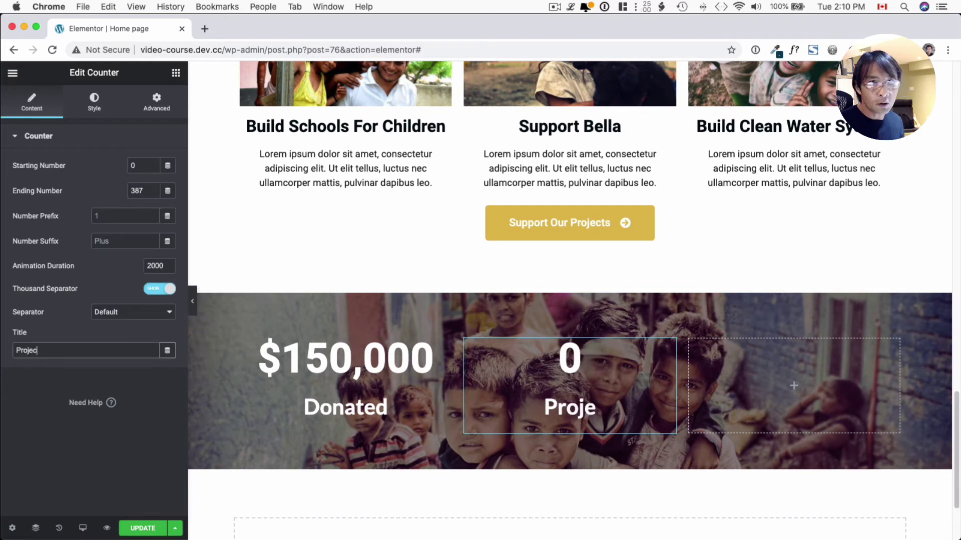
pyautogui.write('tw')
pyautogui.press('BackSpace')
pyautogui.write('s')
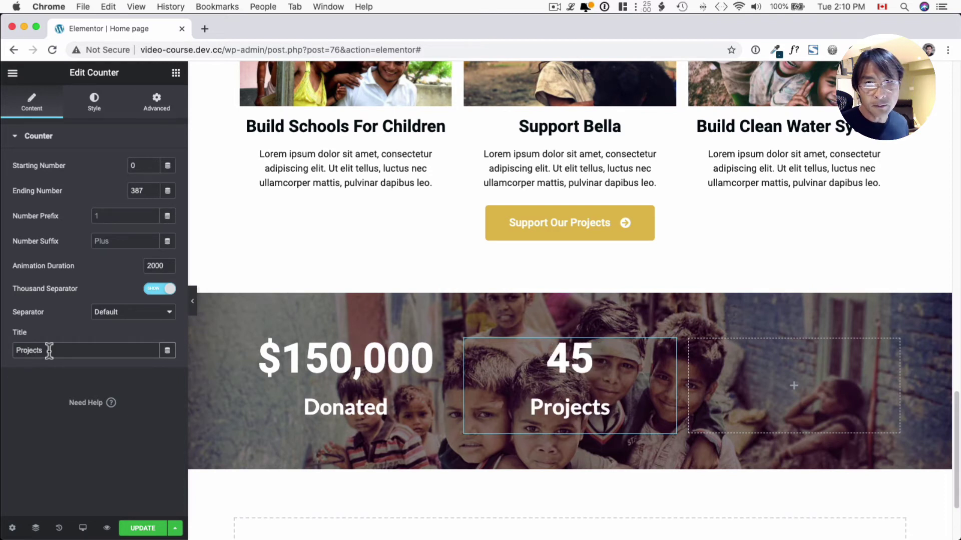
# Step: Duplicate the Projects counter and move the copy into the empty third column
pyautogui.rightClick(660, 341)
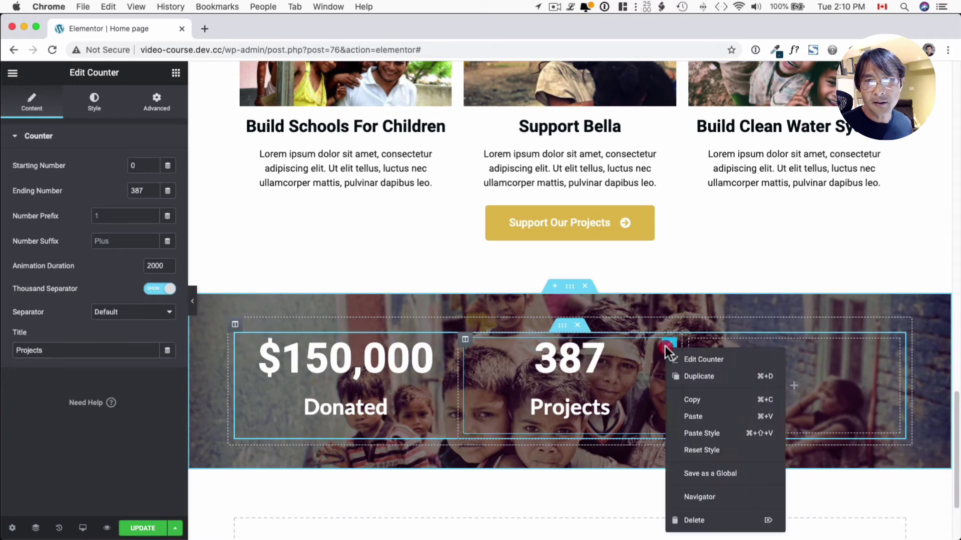
pyautogui.click(684, 379)
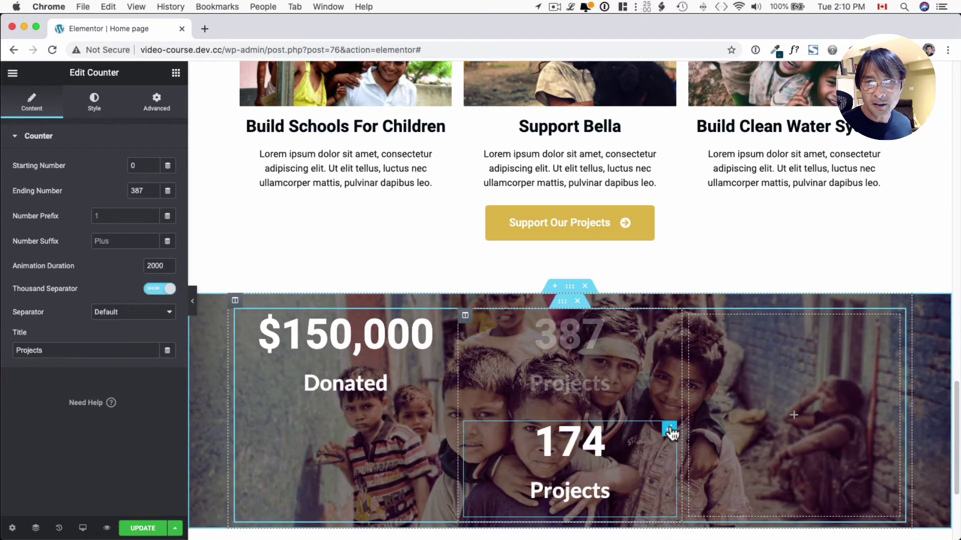
pyautogui.moveTo(669, 429); pyautogui.dragTo(794, 351)
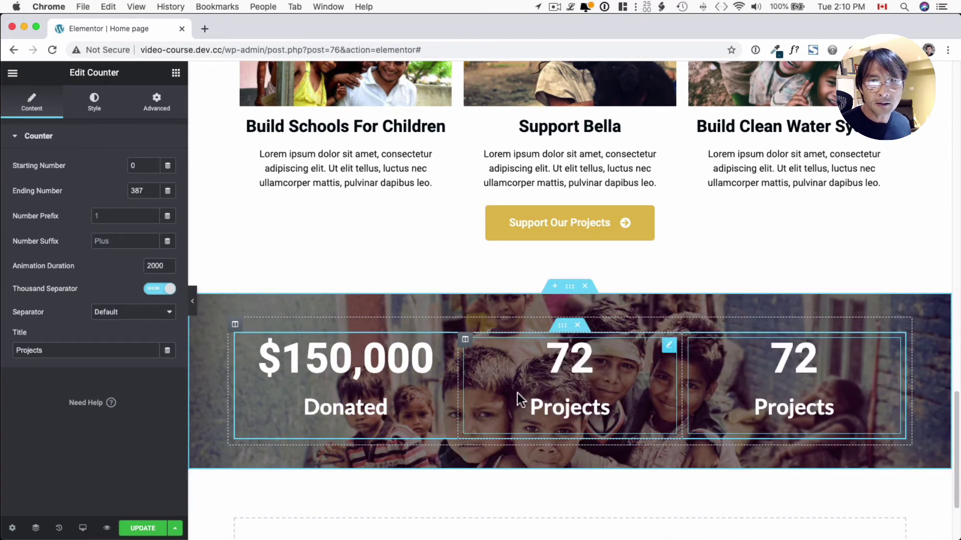
# Step: Set the third column's counter to ending number 134 and title it "Volunteers"
pyautogui.click(781, 363)
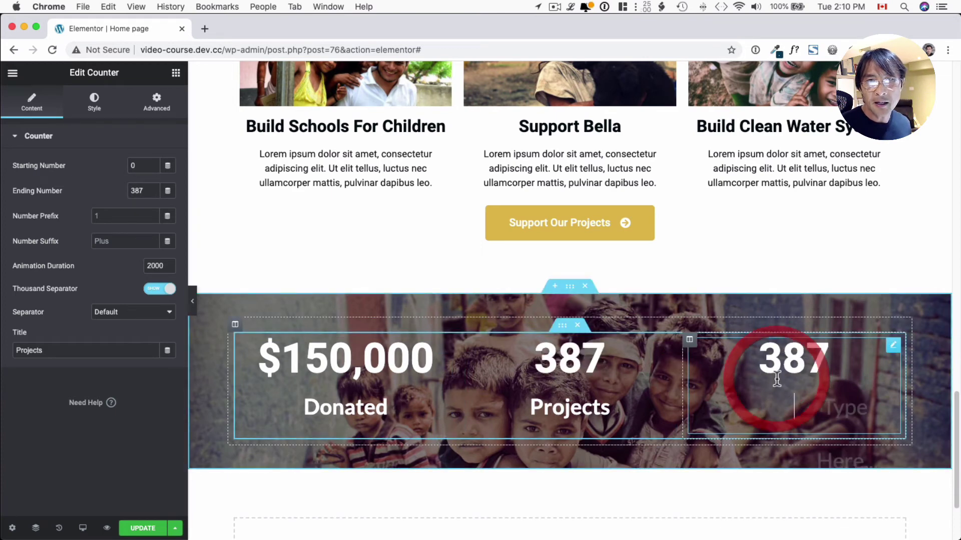
pyautogui.click(796, 356)
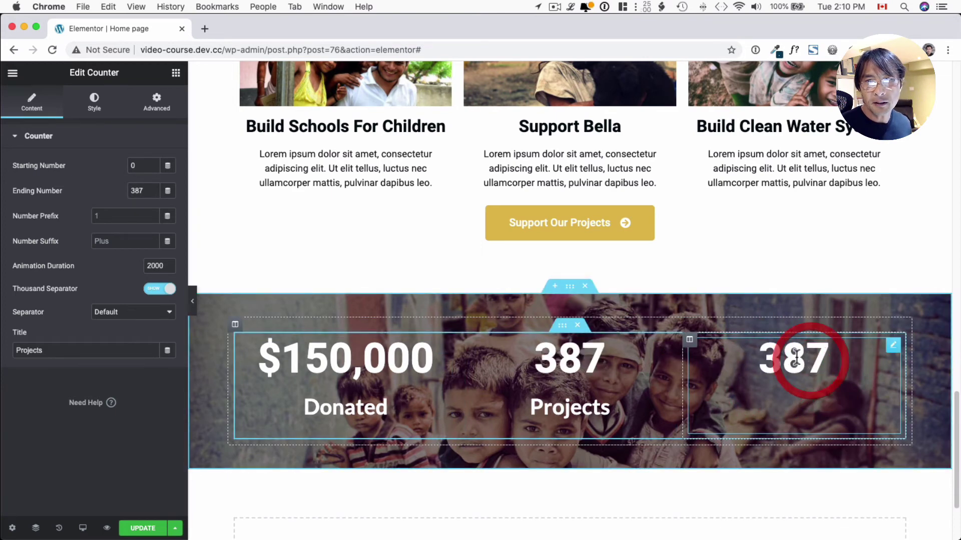
pyautogui.doubleClick(143, 191)
pyautogui.write('134')
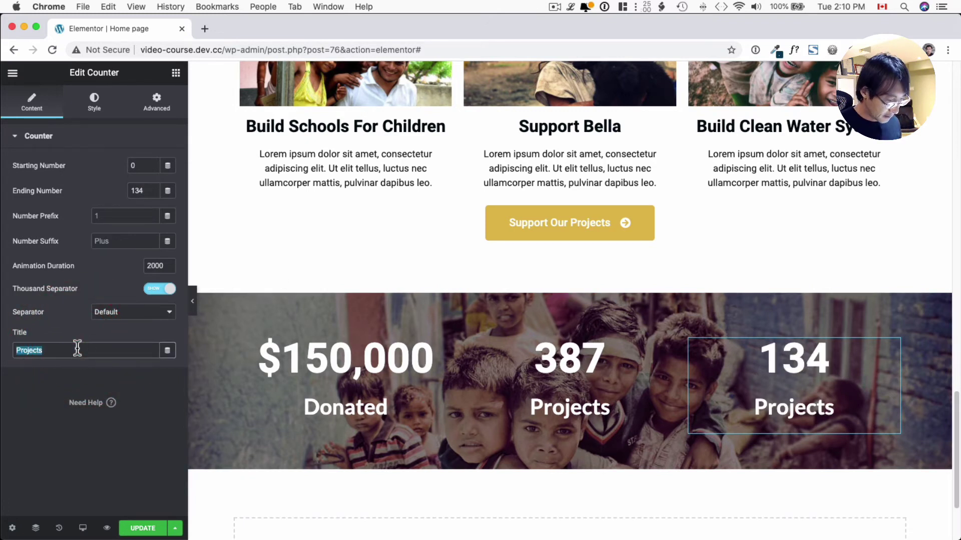
pyautogui.write('Volunteers')
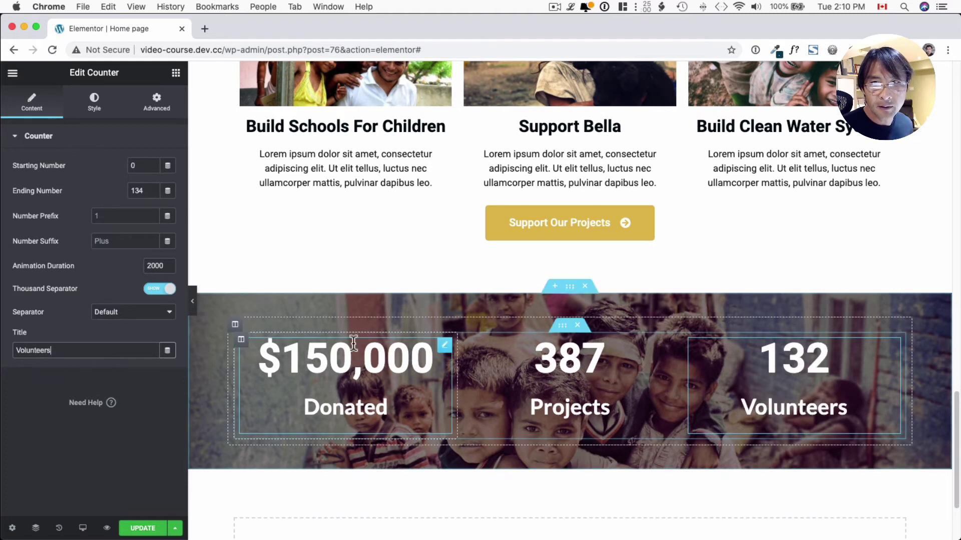
# Step: Duplicate the Volunteers counter's column and change the copy to ending number 35 with the title "Schools"
pyautogui.rightClick(697, 347)
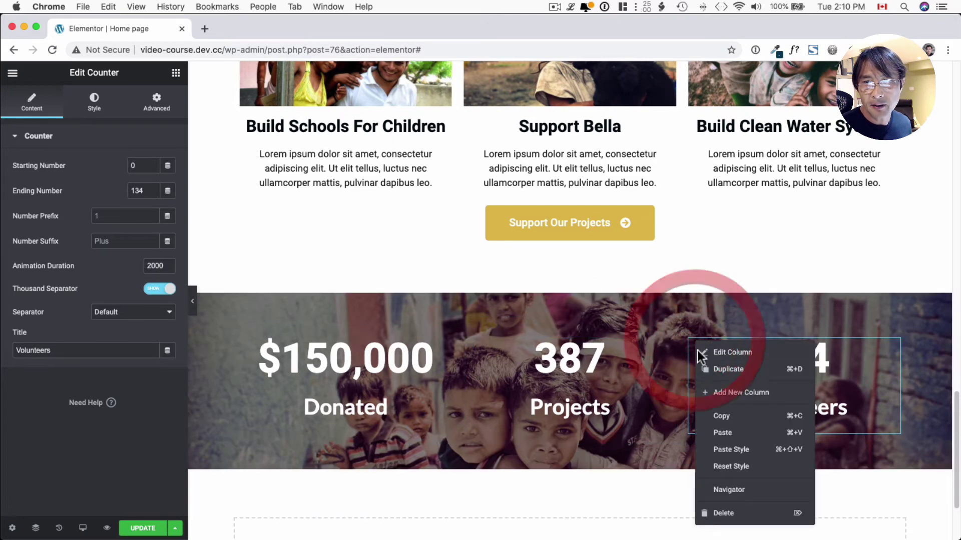
pyautogui.click(728, 370)
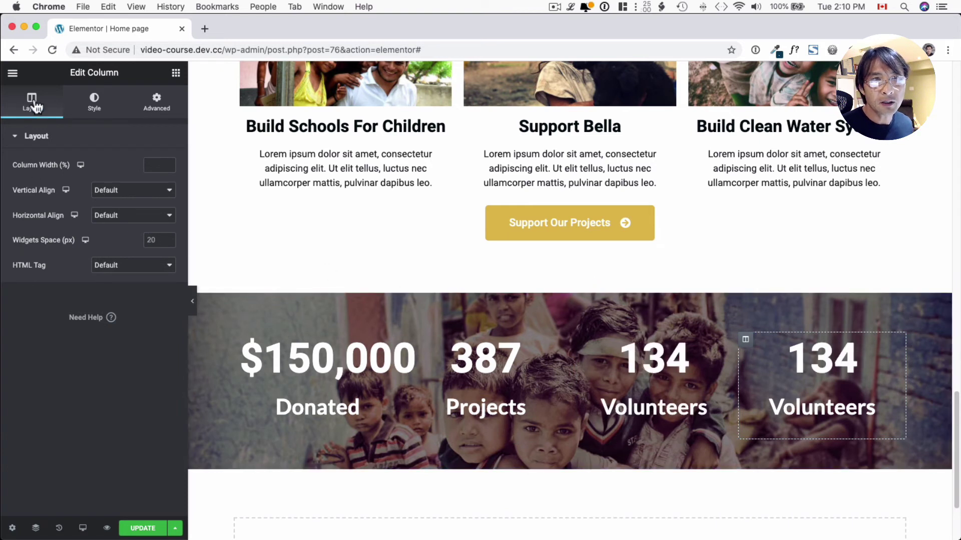
pyautogui.click(864, 393)
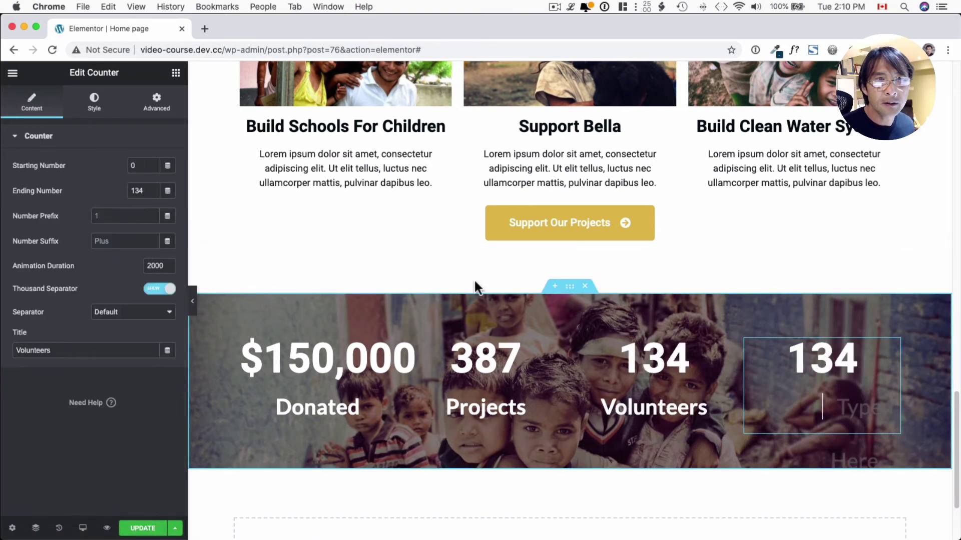
pyautogui.doubleClick(136, 188)
pyautogui.write('5')
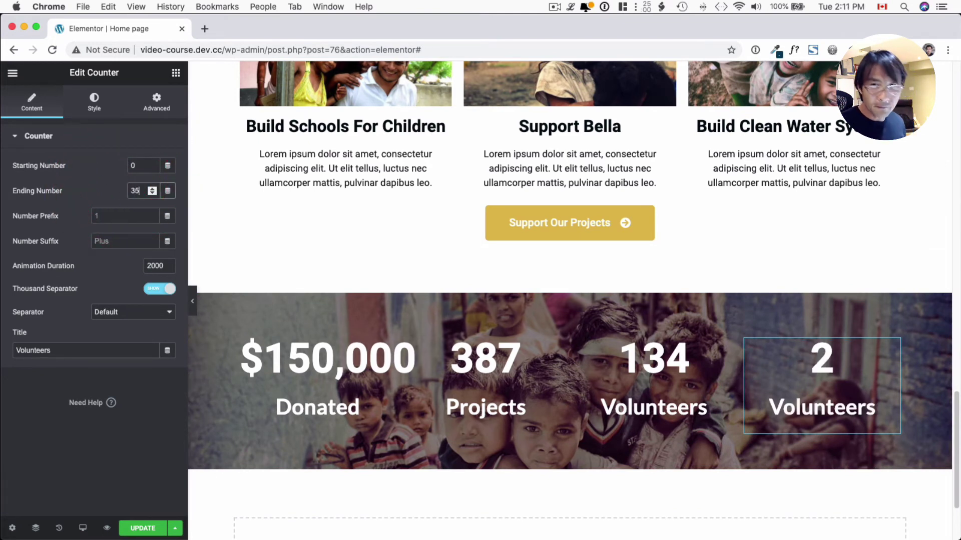
pyautogui.doubleClick(53, 353)
pyautogui.write('Schools')
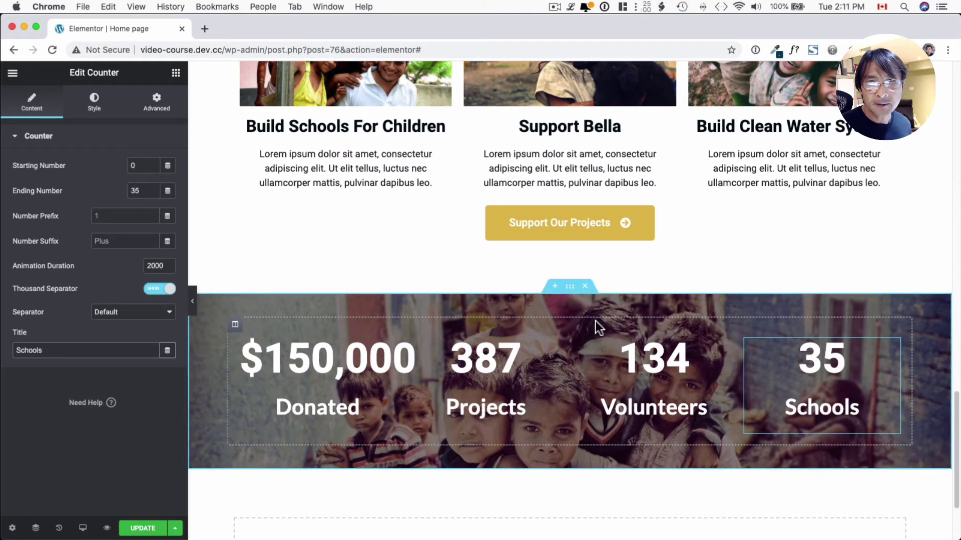
# Step: Add a new single-column section directly below the photo section with the counters
pyautogui.scroll(-4, 596, 326)
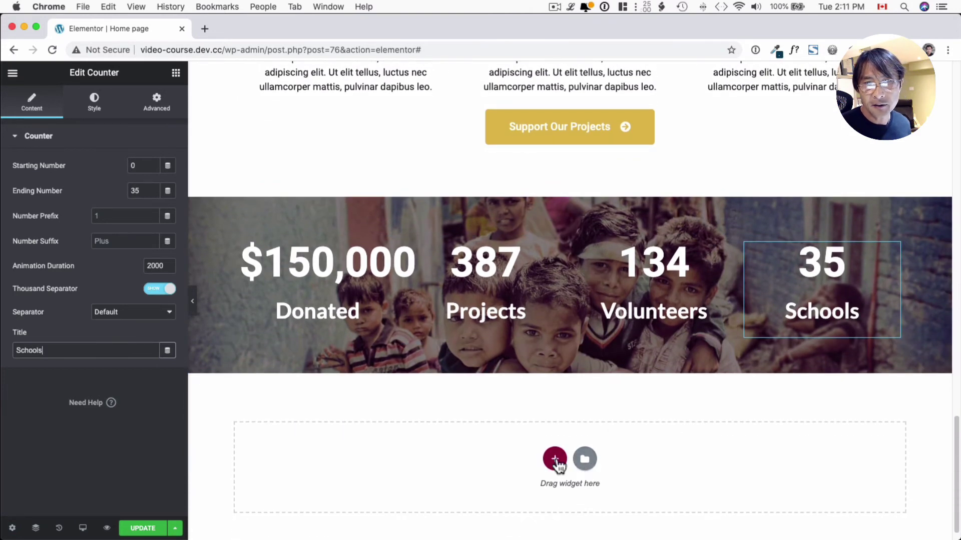
pyautogui.click(555, 459)
pyautogui.click(397, 479)
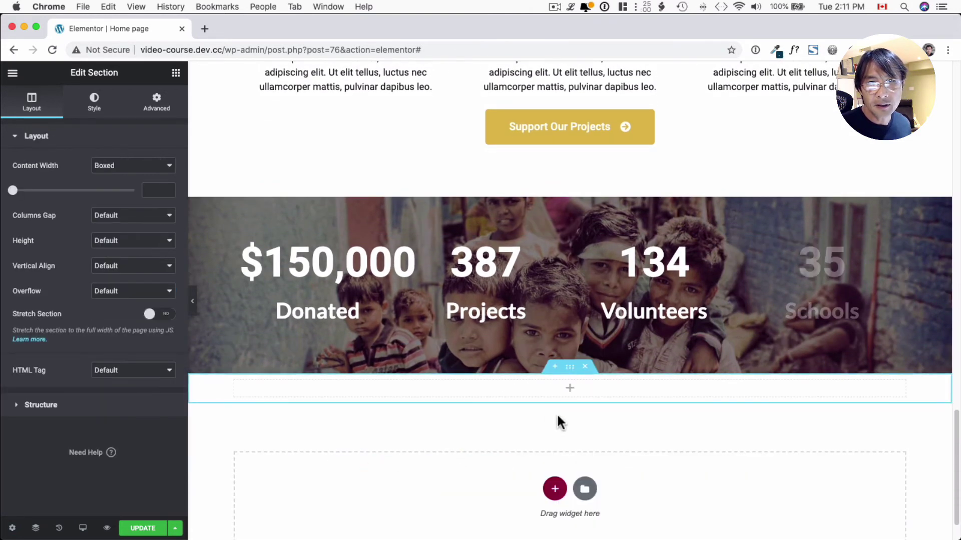
# Step: Give the new empty section a classic background in the global Accent color, #E0BD51
pyautogui.click(570, 372)
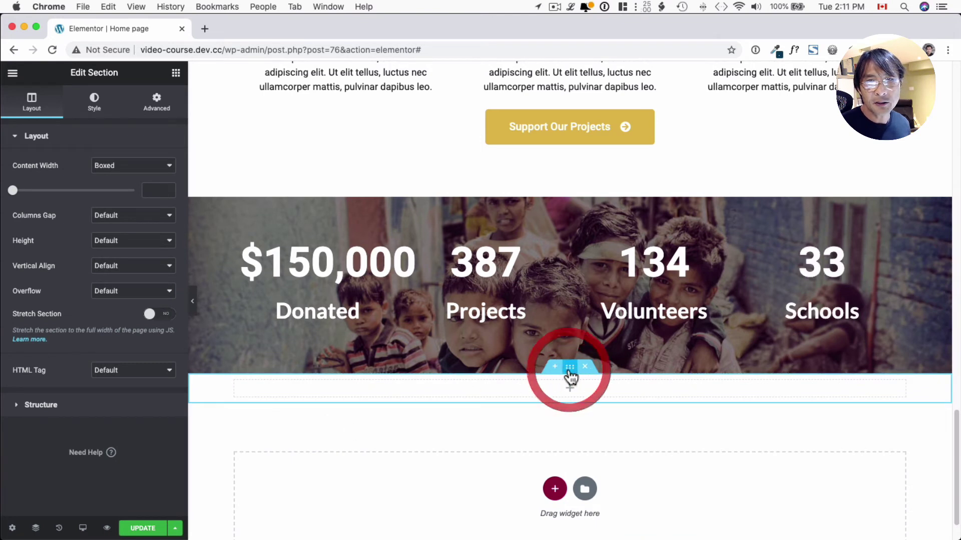
pyautogui.click(99, 107)
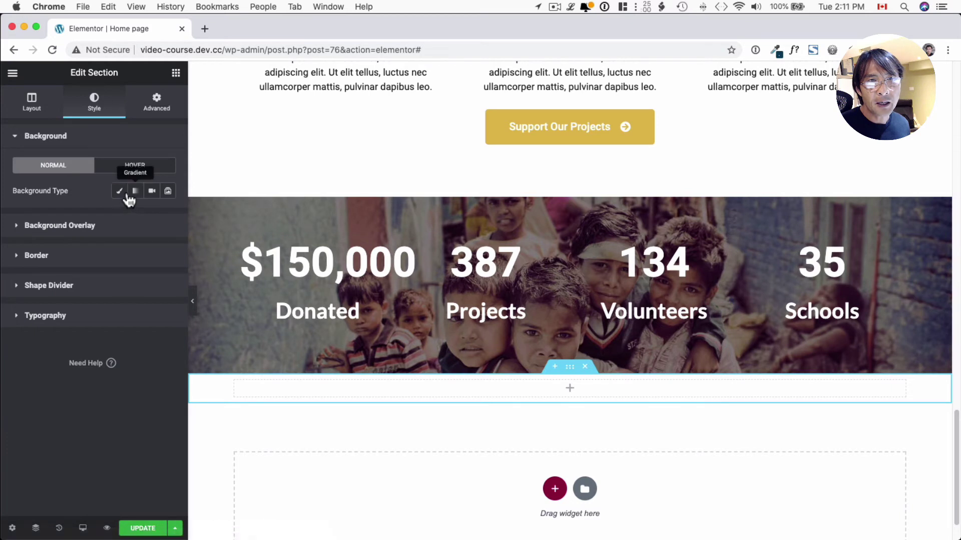
pyautogui.click(119, 191)
pyautogui.click(167, 216)
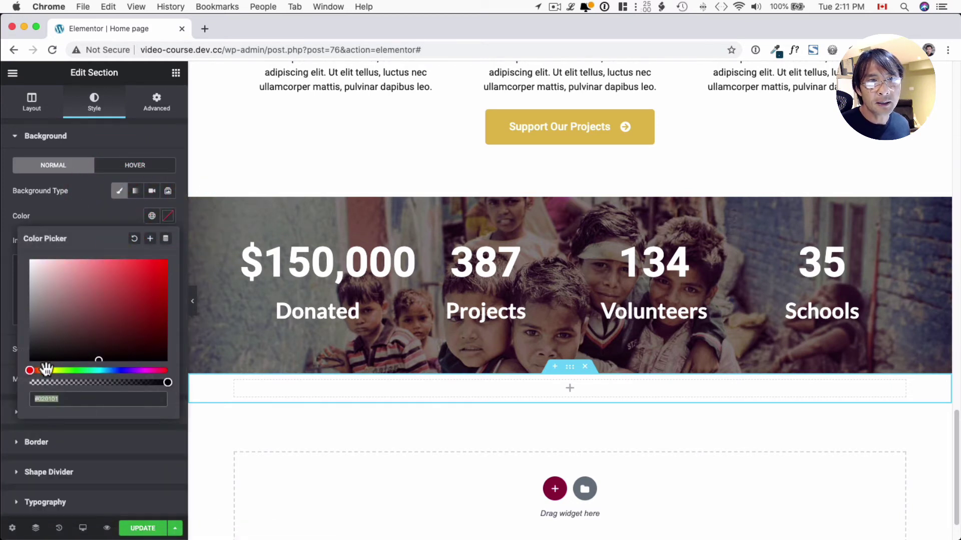
pyautogui.click(151, 215)
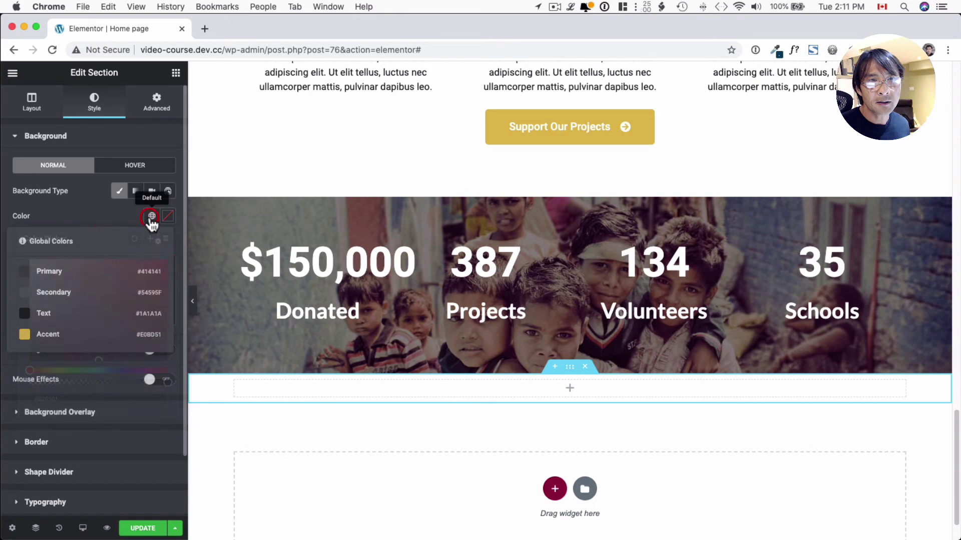
pyautogui.click(50, 334)
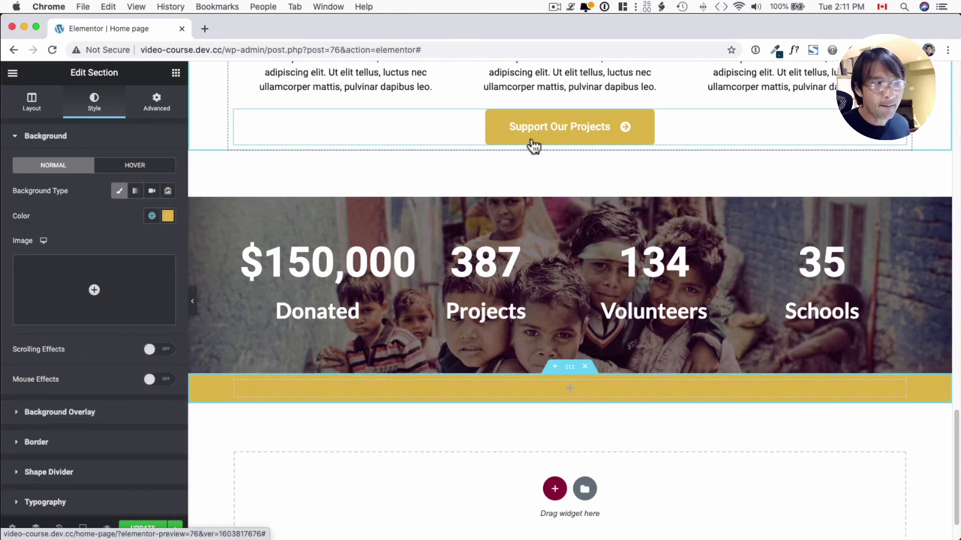
# Step: Place a Heading widget in the gold section and center its text
pyautogui.click(175, 73)
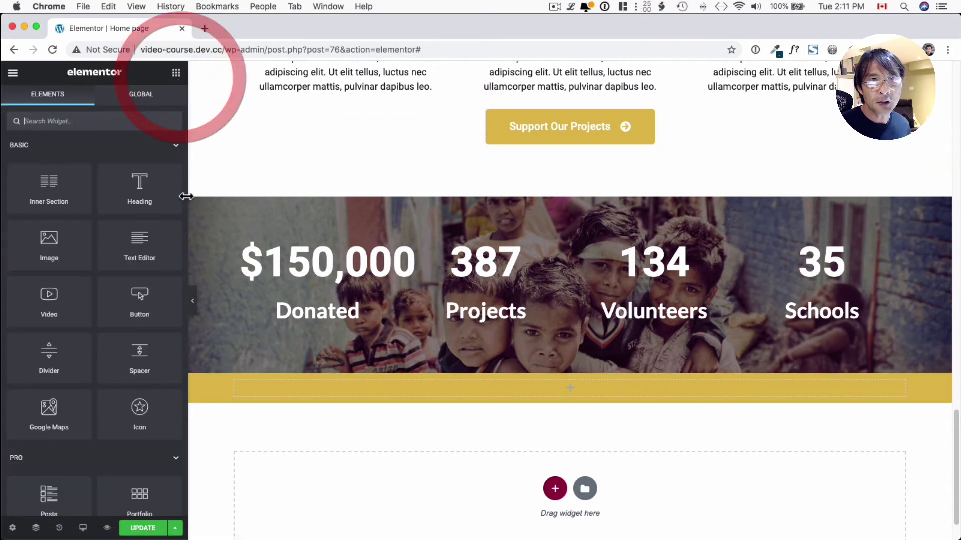
pyautogui.moveTo(143, 197); pyautogui.dragTo(567, 384)
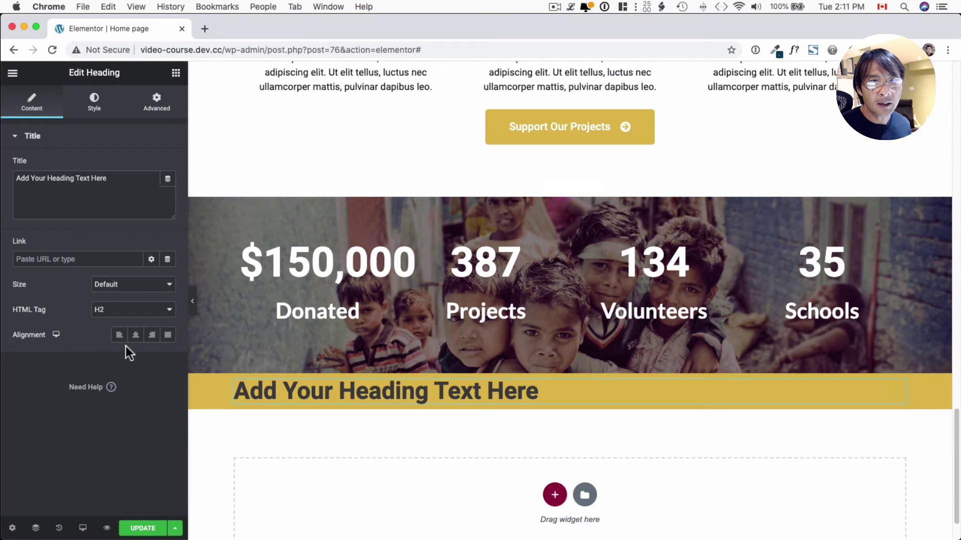
pyautogui.click(135, 335)
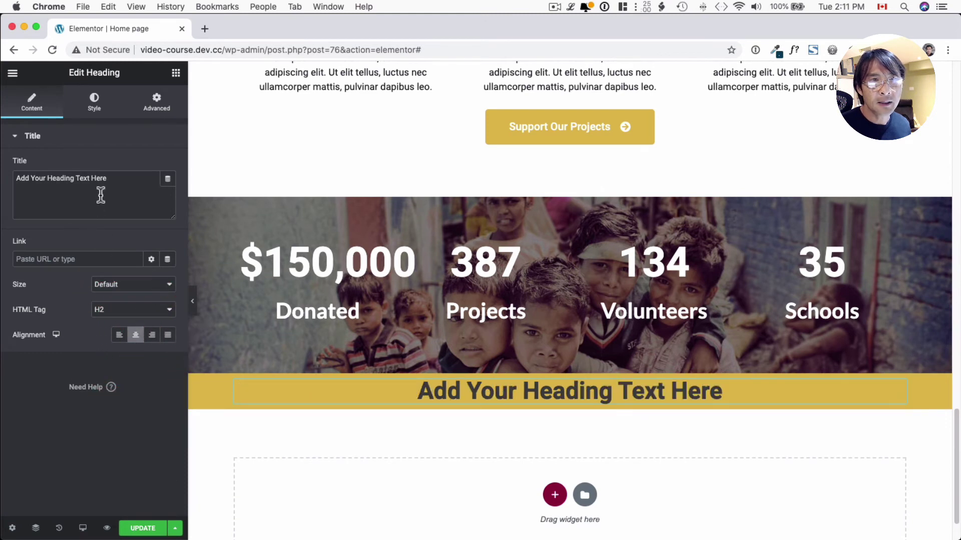
# Step: Replace the heading's placeholder text with "Get in Touch"
pyautogui.tripleClick(55, 172)
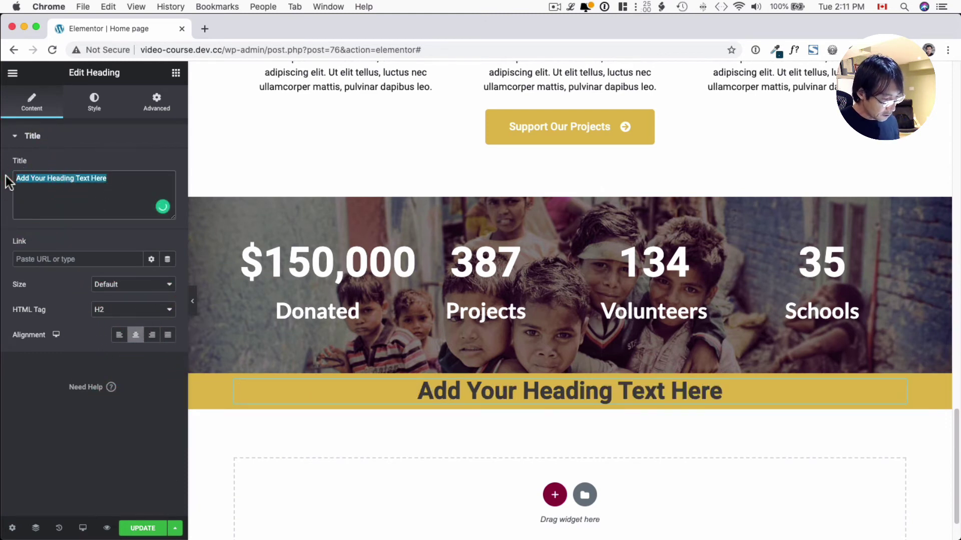
pyautogui.write('Get in')
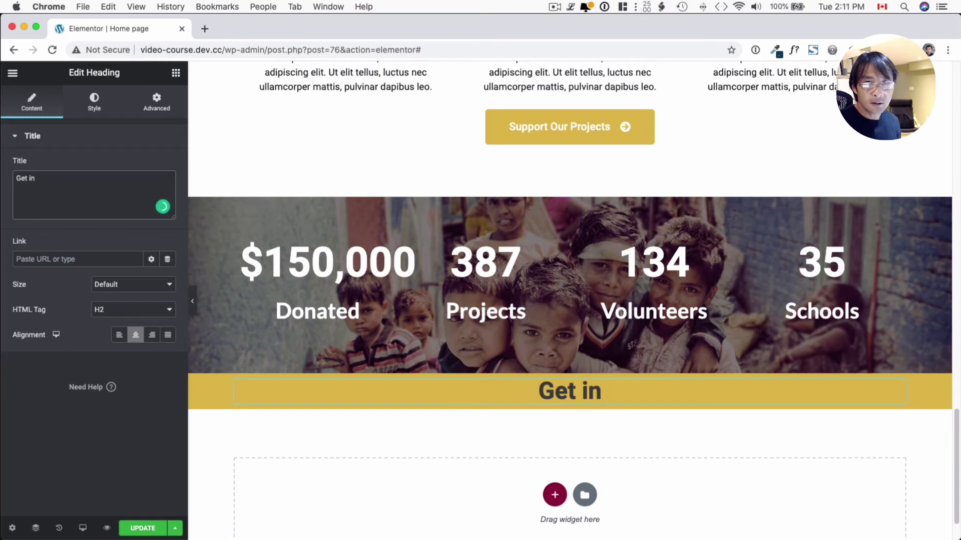
pyautogui.write(' Roub')
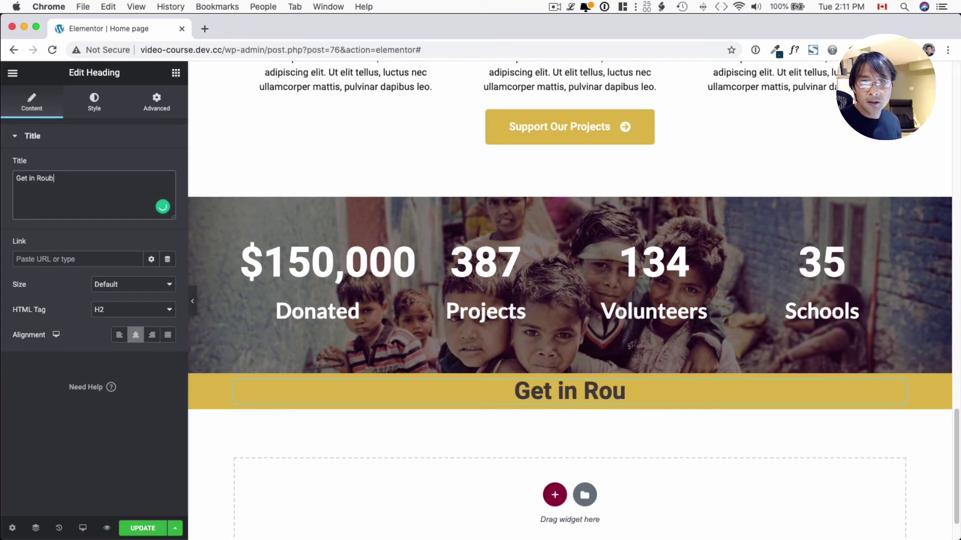
pyautogui.press('BackSpace')
pyautogui.press('BackSpace')
pyautogui.press('BackSpace')
pyautogui.write('Touch')
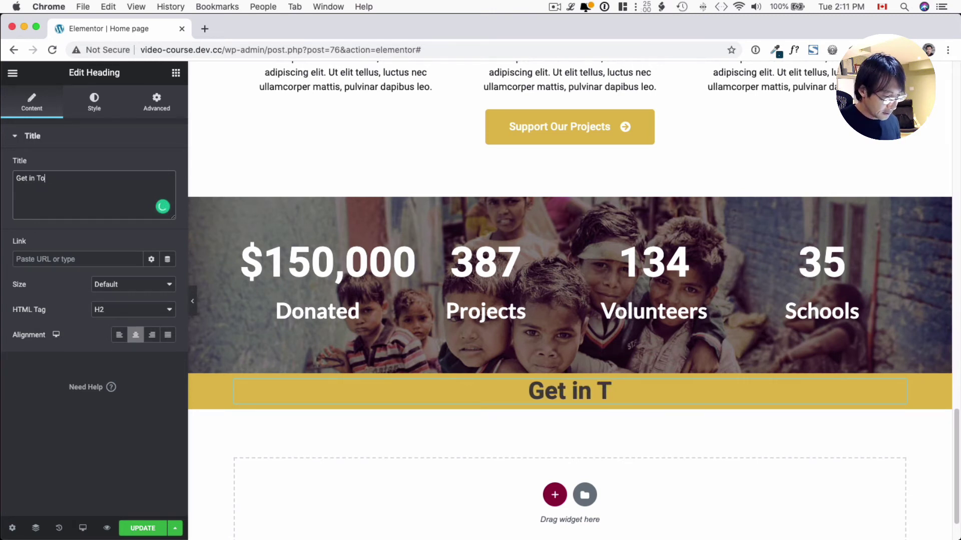
# Step: Set the Get in Touch heading's text color to white, #FFFFFF
pyautogui.click(91, 95)
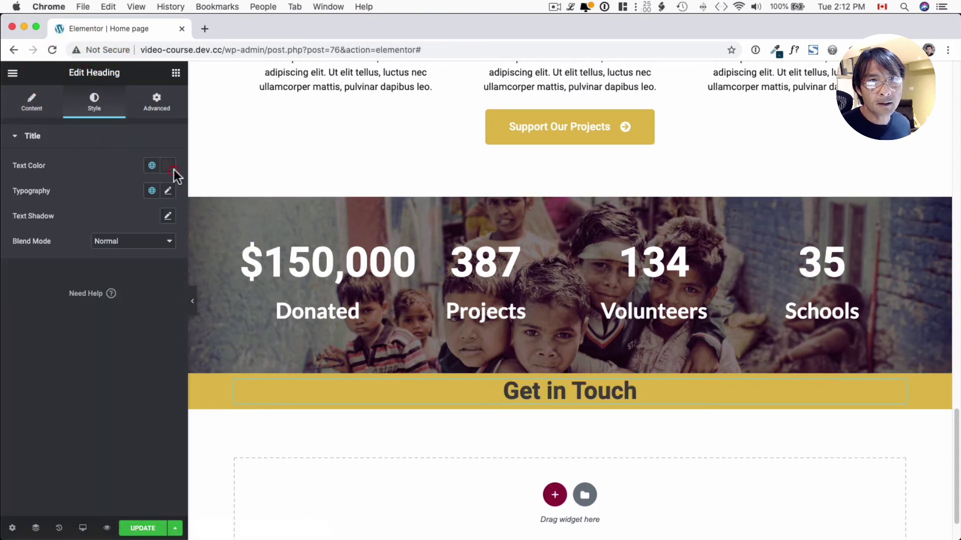
pyautogui.click(170, 167)
pyautogui.moveTo(127, 220); pyautogui.dragTo(23, 202)
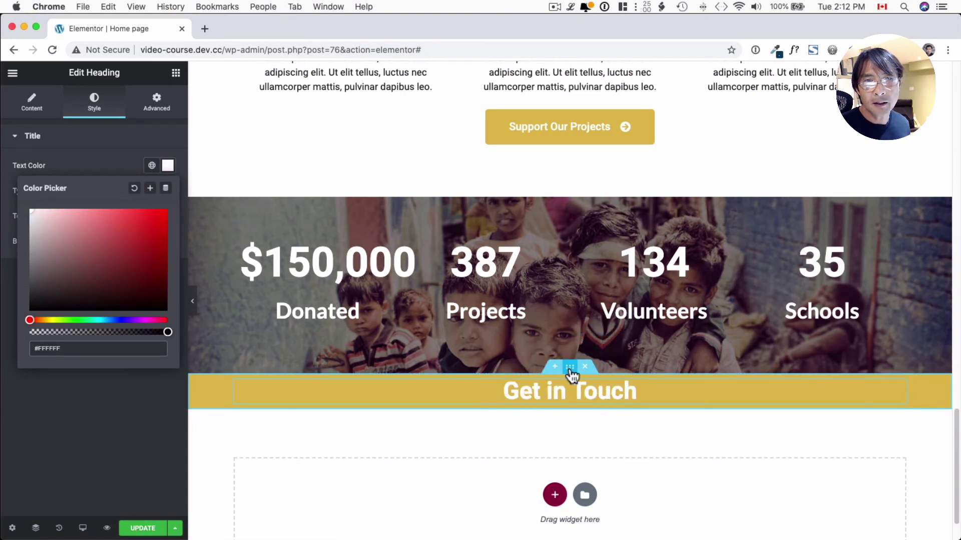
# Step: Try top and bottom margins of 77 px on the Get in Touch section and reset them to 0
pyautogui.click(571, 370)
pyautogui.click(157, 102)
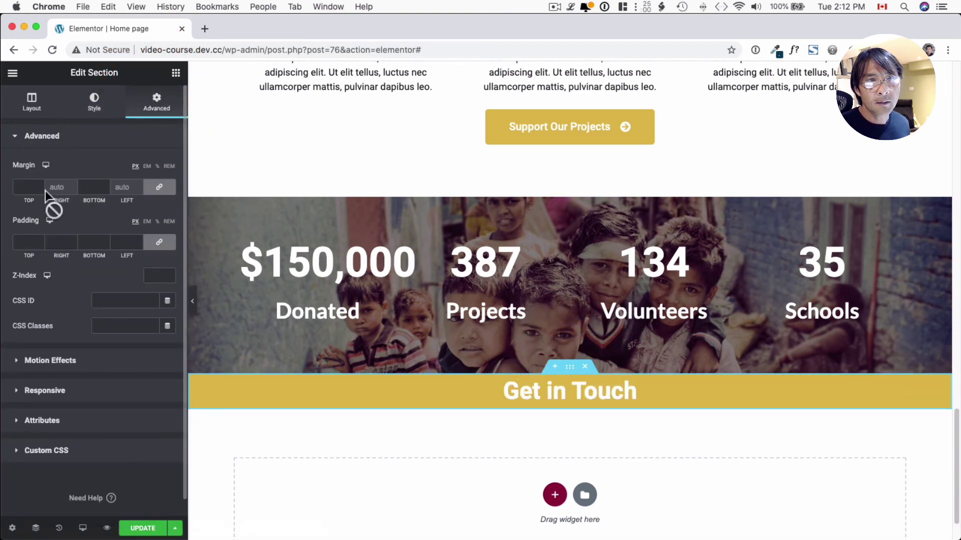
pyautogui.click(24, 187)
pyautogui.write('77')
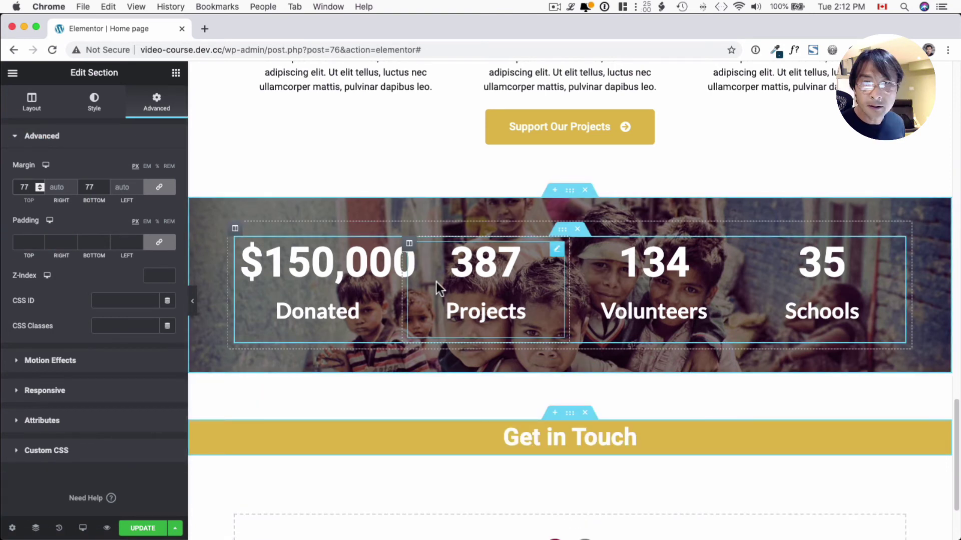
pyautogui.press('BackSpace')
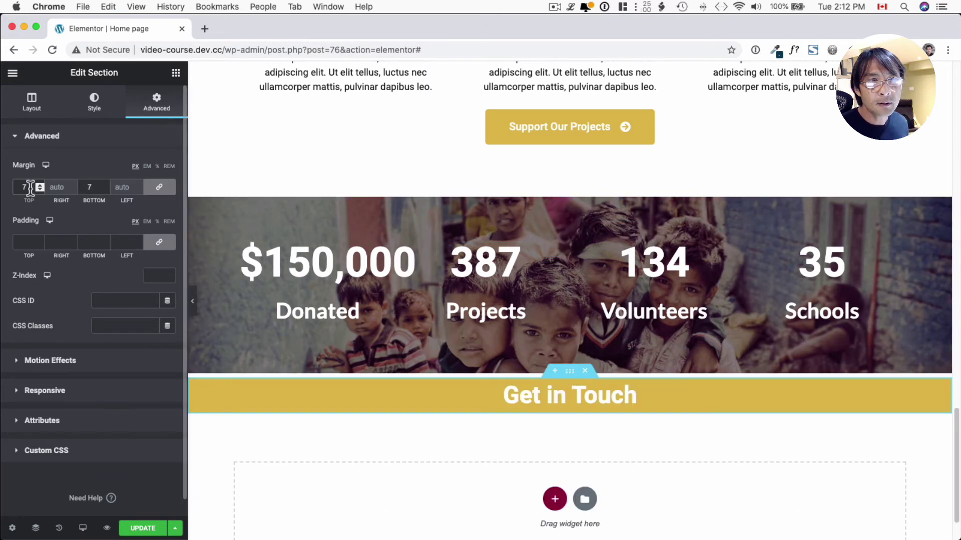
pyautogui.write('0')
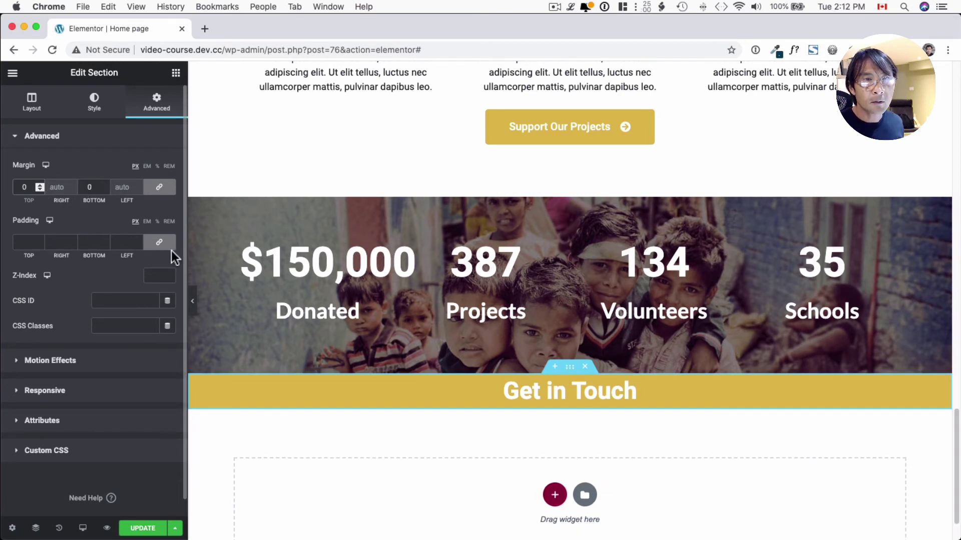
# Step: Unlink the Get in Touch section's padding values and set the top and bottom padding to 77 px
pyautogui.click(160, 243)
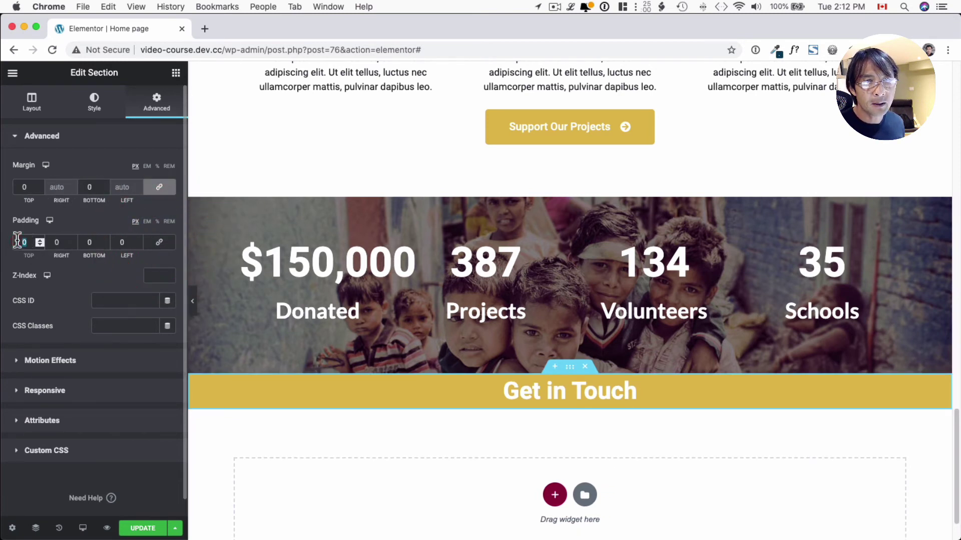
pyautogui.write('77')
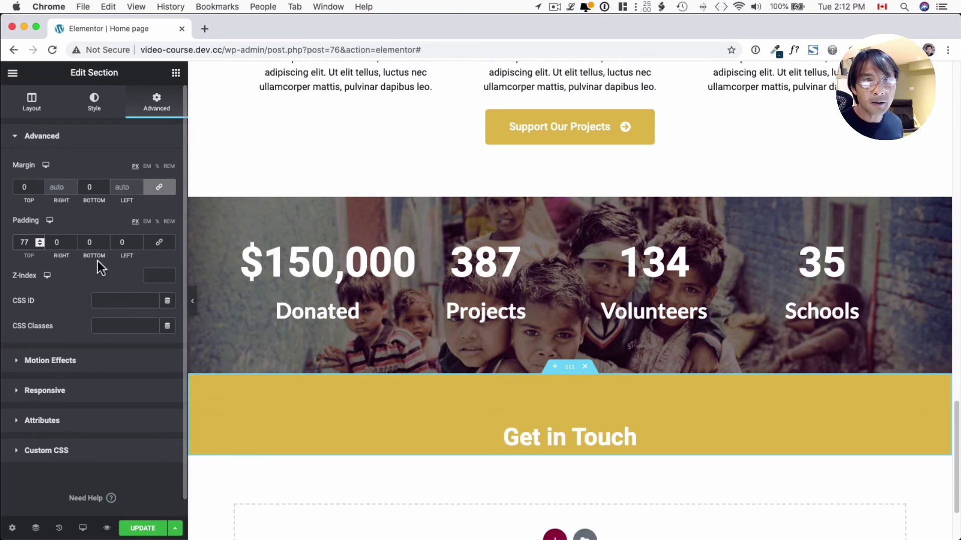
pyautogui.click(92, 243)
pyautogui.write('77')
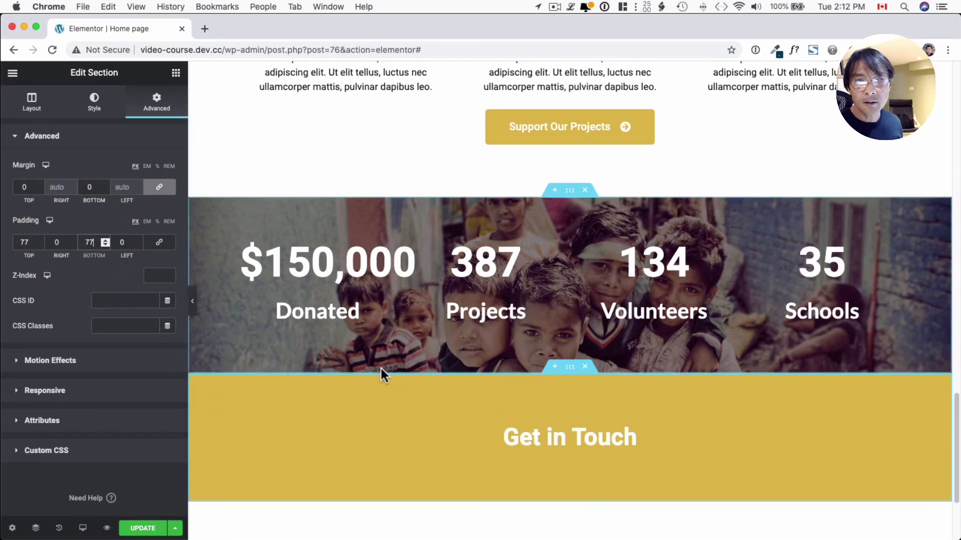
# Step: Find the Social Icons widget and place it beneath the Get in Touch heading
pyautogui.scroll(-4, 378, 363)
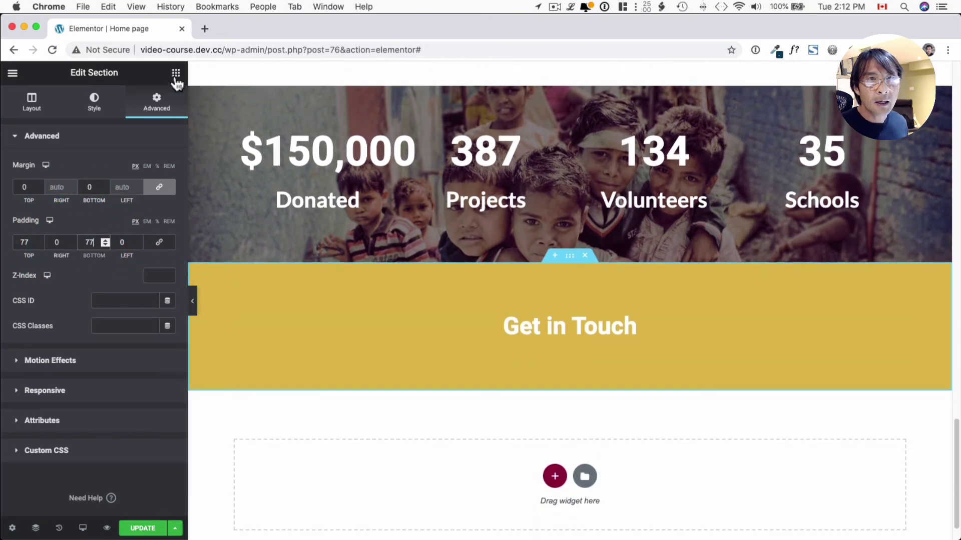
pyautogui.click(177, 75)
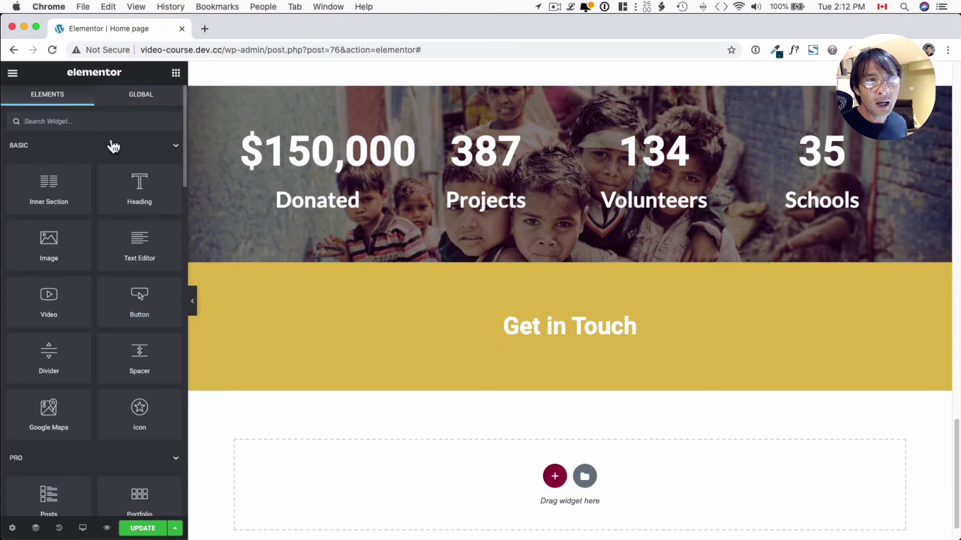
pyautogui.write('social')
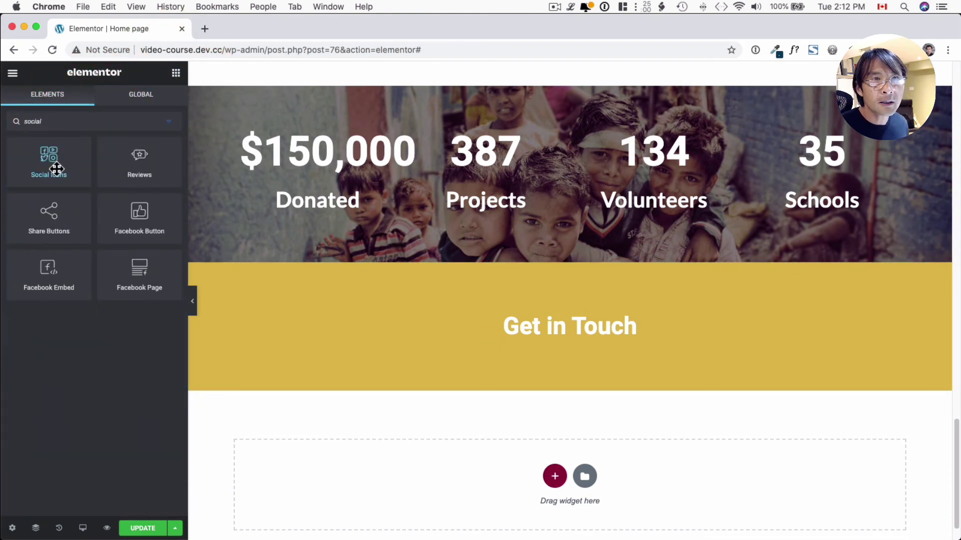
pyautogui.moveTo(47, 163); pyautogui.dragTo(540, 336)
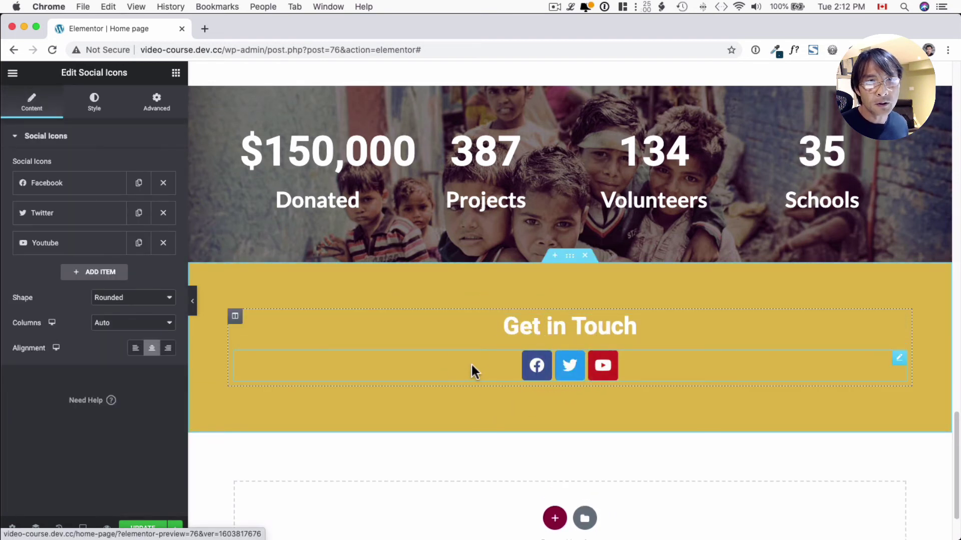
# Step: Add a fourth item to the social icons and set its icon to Instagram from the icon library
pyautogui.click(103, 274)
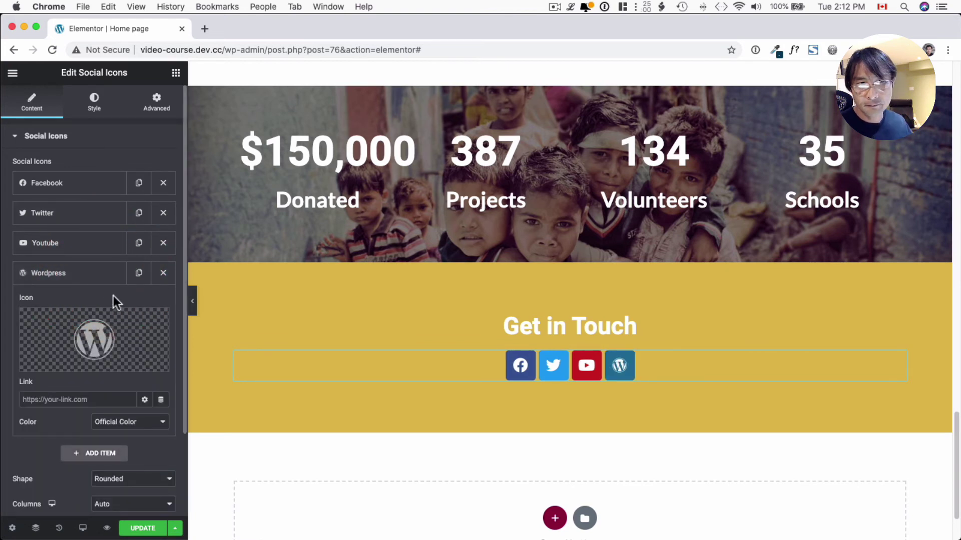
pyautogui.click(92, 346)
pyautogui.scroll(5, 543, 280)
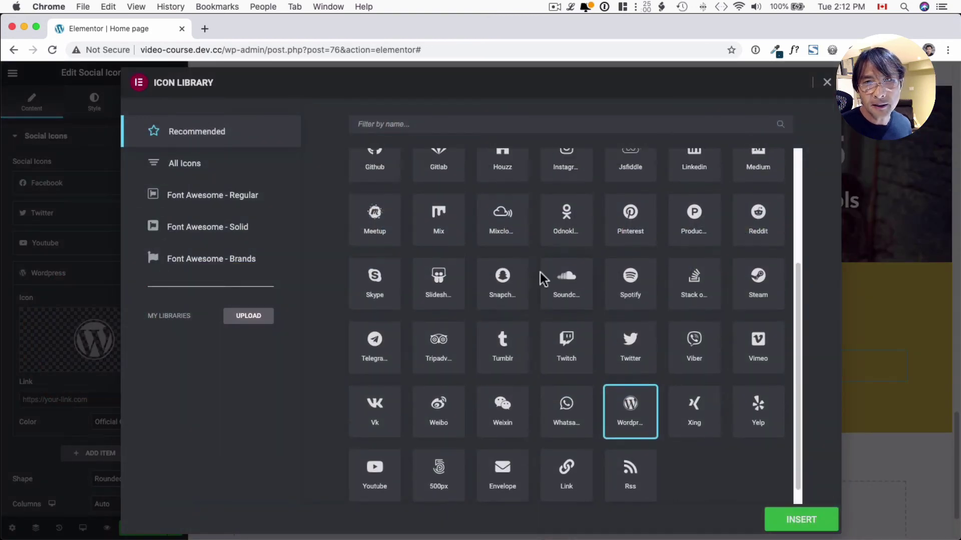
pyautogui.click(410, 126)
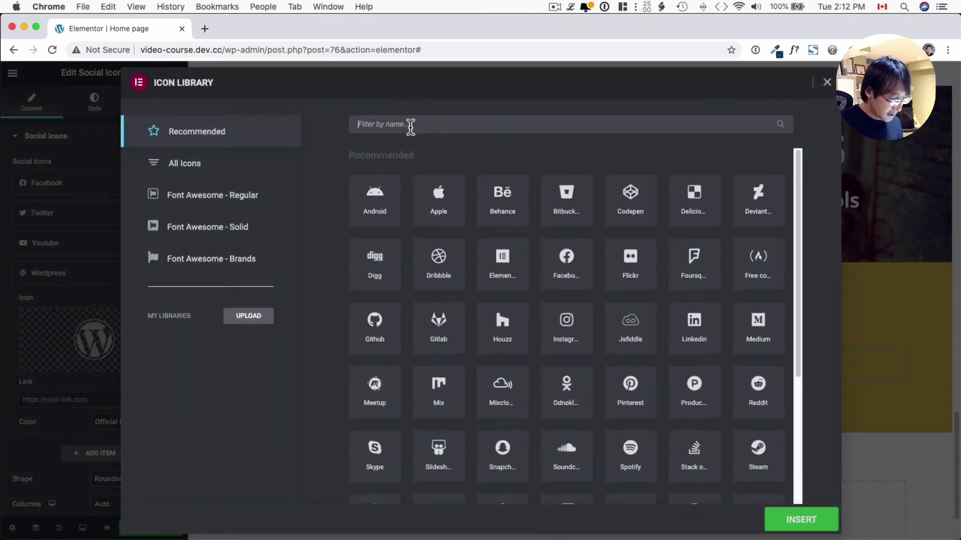
pyautogui.write('insta')
pyautogui.click(376, 198)
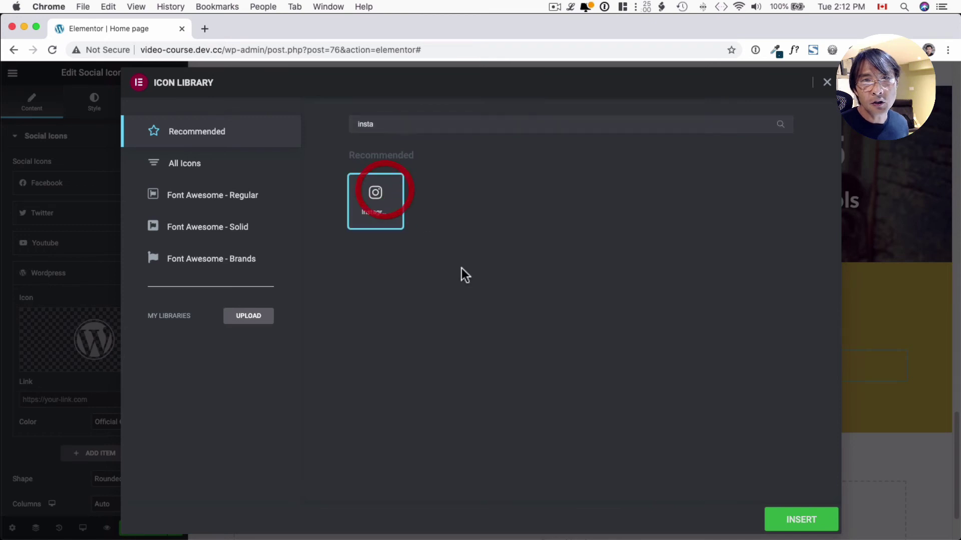
pyautogui.click(776, 517)
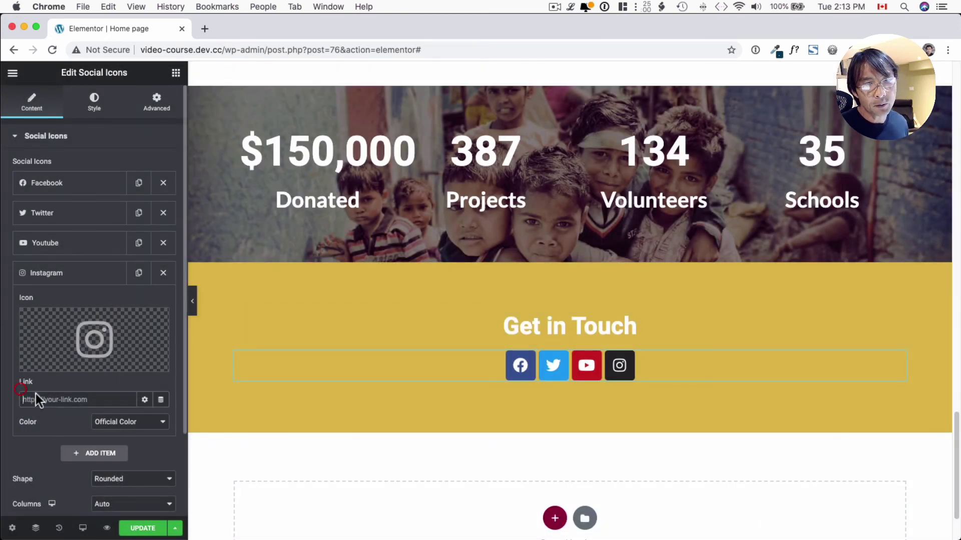
# Step: Change the shape of the social icons to Circle
pyautogui.click(57, 245)
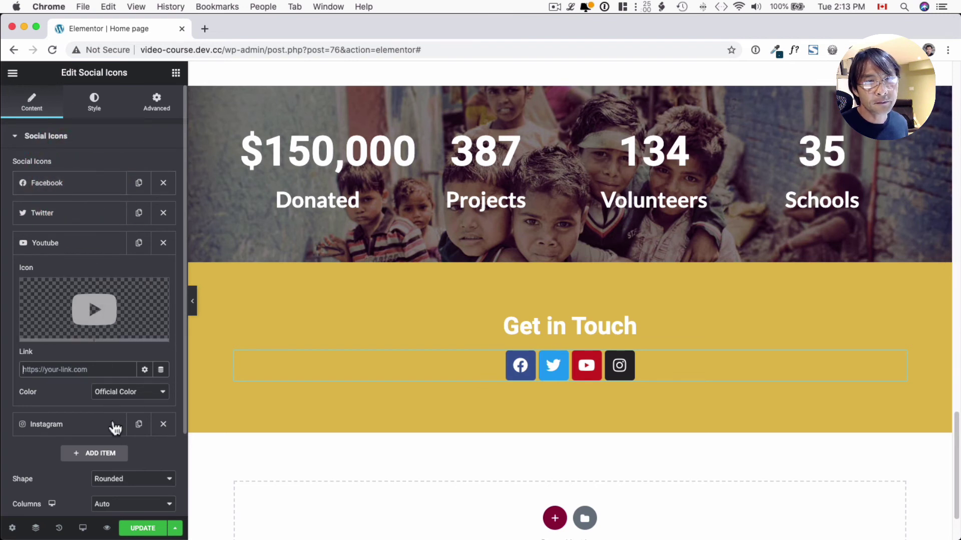
pyautogui.scroll(-4, 118, 429)
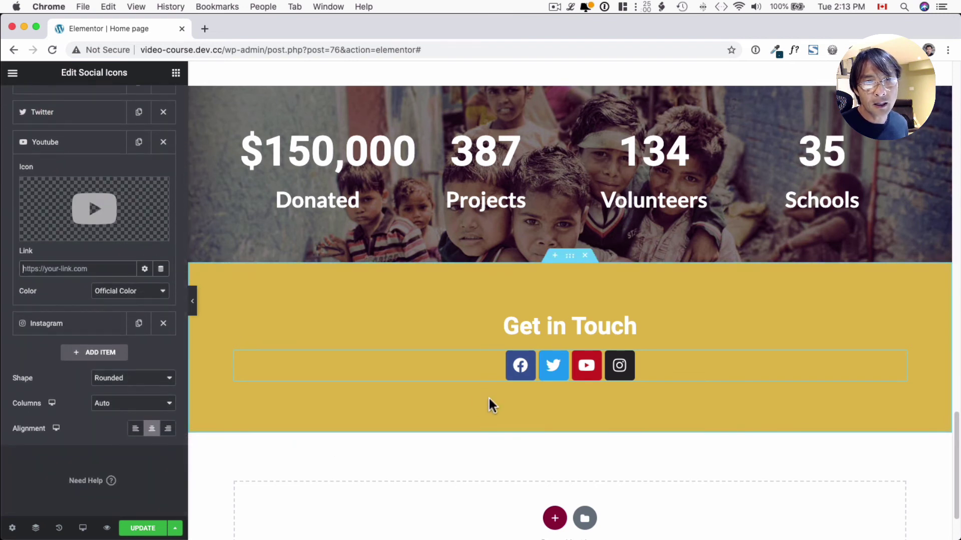
pyautogui.scroll(1, 172, 383)
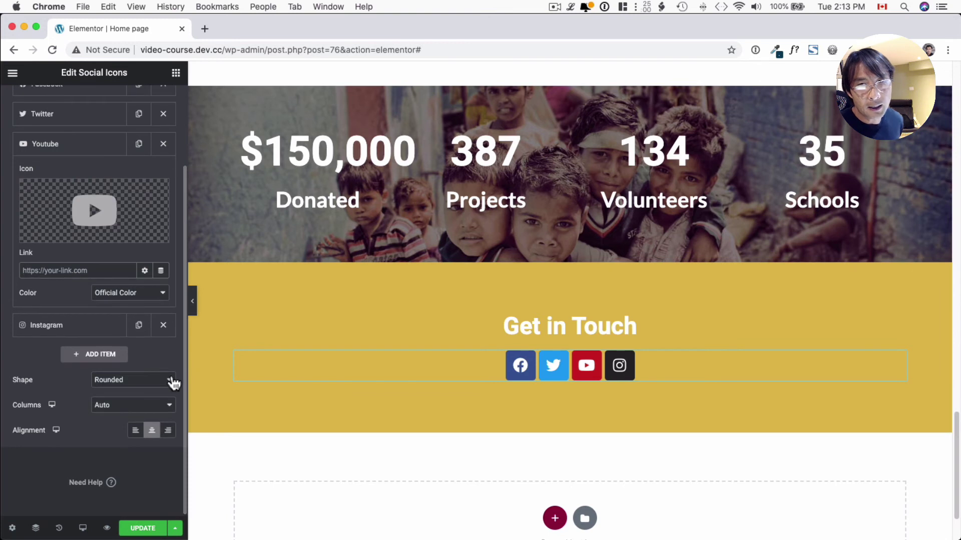
pyautogui.click(164, 383)
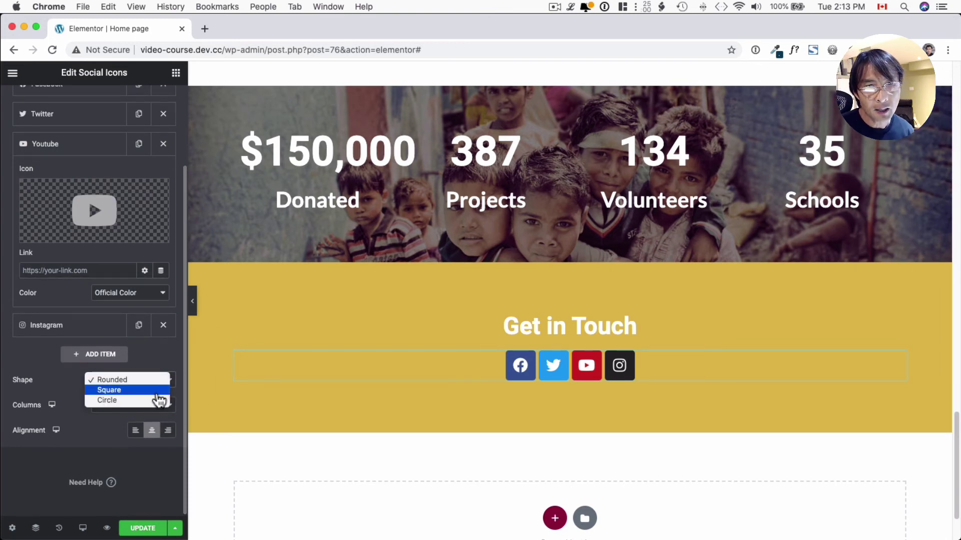
pyautogui.click(157, 400)
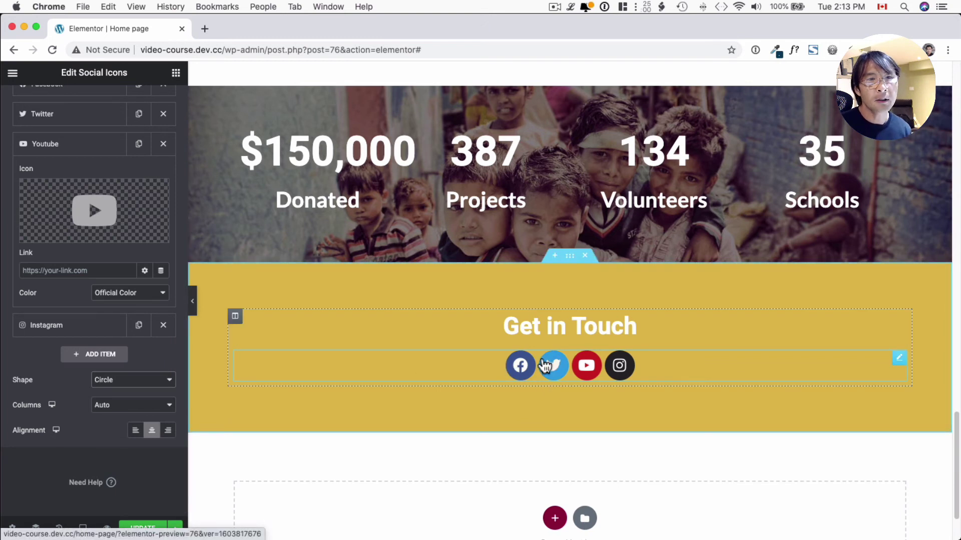
# Step: Add a single-column section below the gold Get in Touch section
pyautogui.scroll(-3, 648, 373)
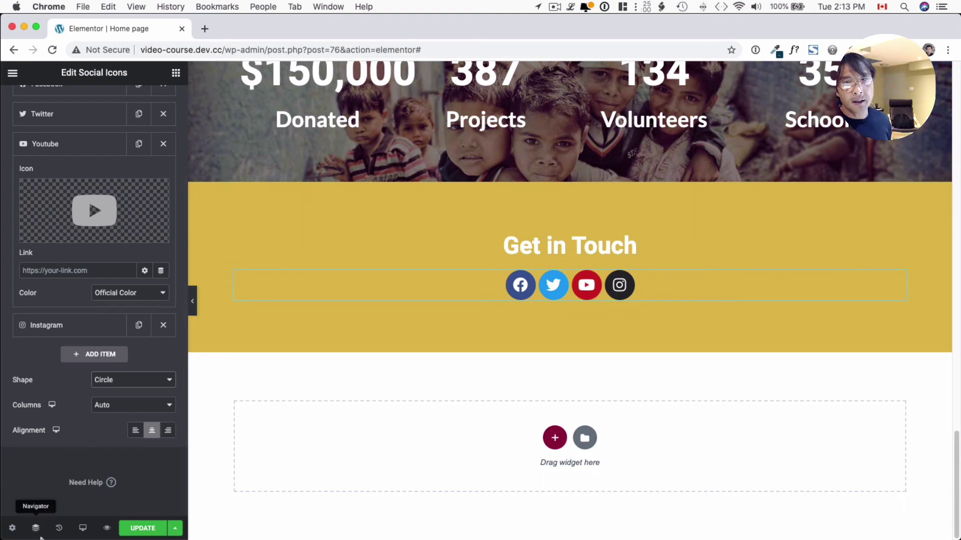
pyautogui.click(555, 438)
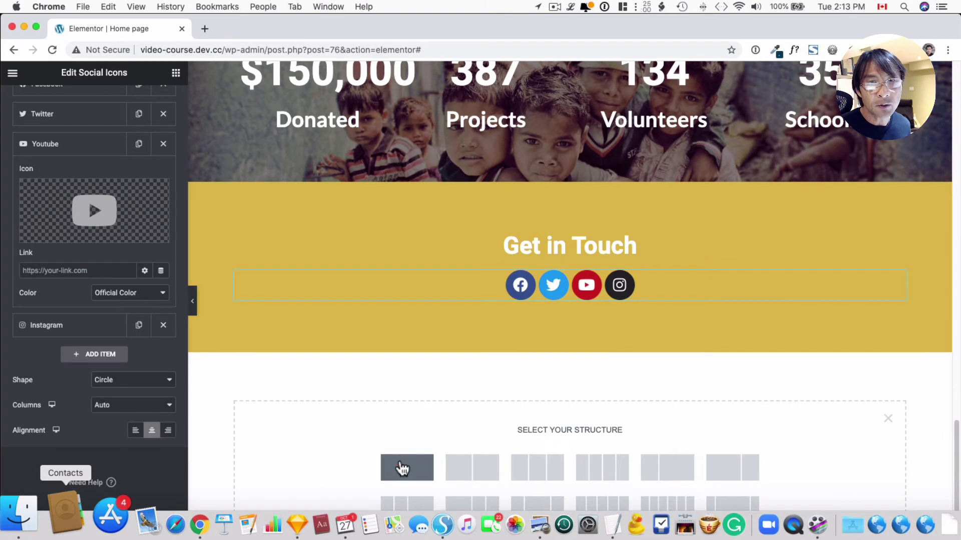
pyautogui.click(408, 460)
pyautogui.scroll(1, 447, 372)
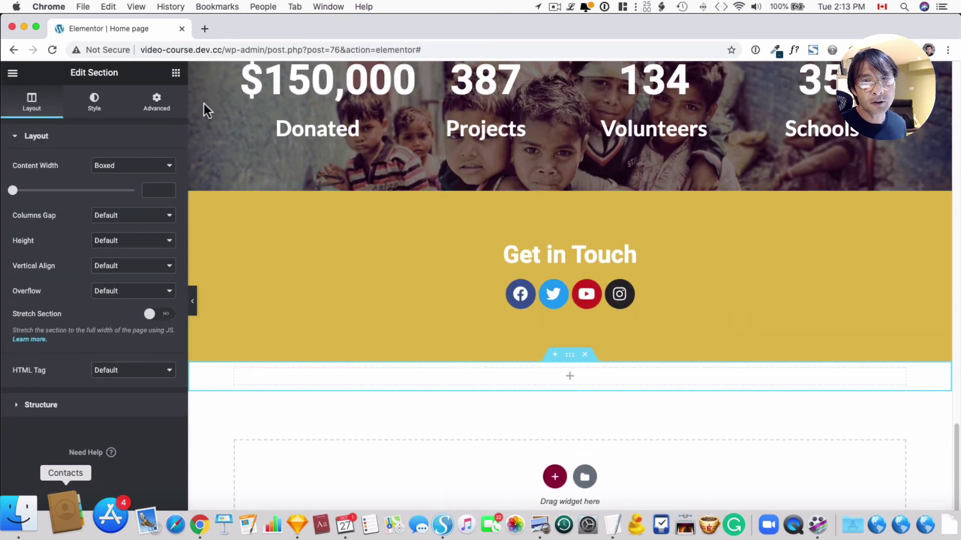
# Step: Place a Heading widget in the empty section below Get in Touch and center its text
pyautogui.click(176, 74)
pyautogui.moveTo(148, 194); pyautogui.dragTo(580, 381)
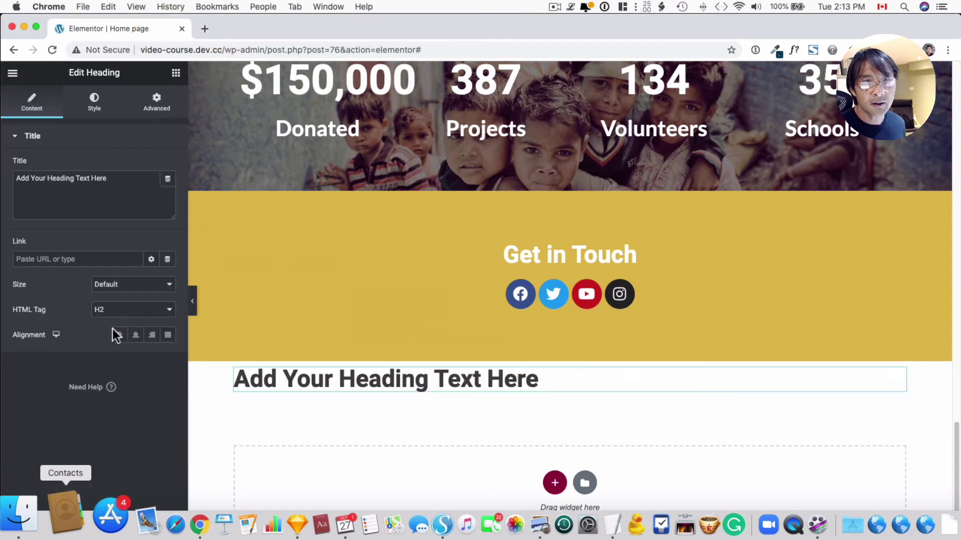
pyautogui.click(134, 337)
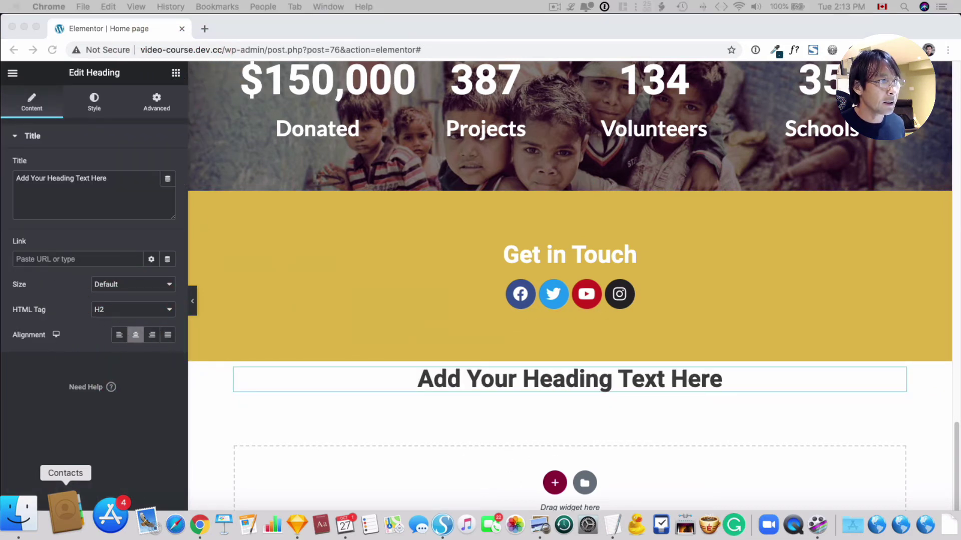
# Step: Replace the new heading's placeholder text with "What People Say"
pyautogui.click(116, 178)
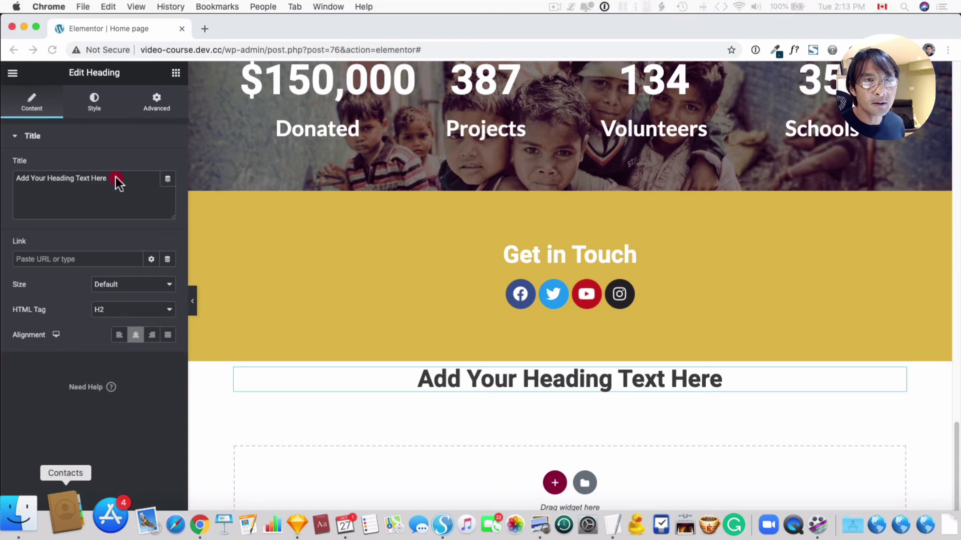
pyautogui.press('super+a')
pyautogui.write('What People Say')
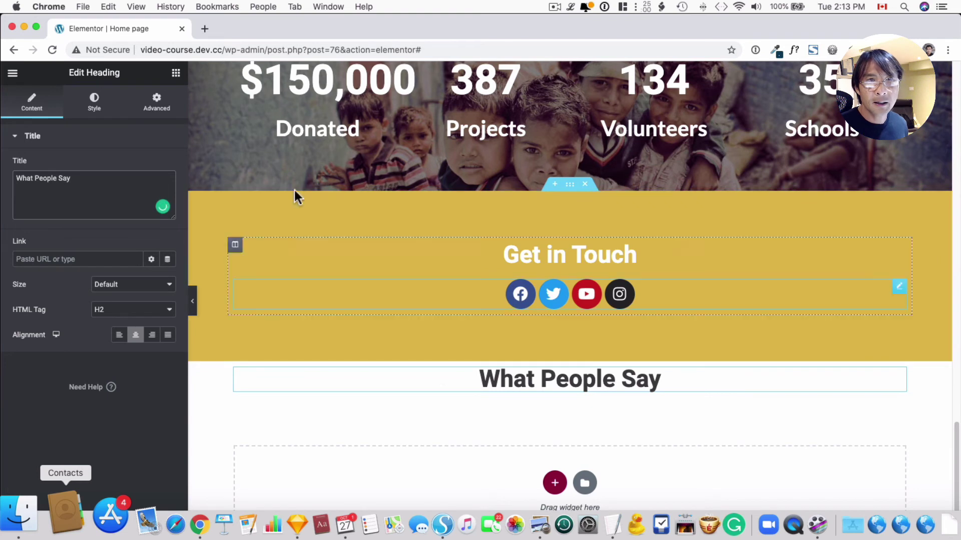
# Step: Find the Testimonial widget and place it beneath the What People Say heading
pyautogui.click(176, 74)
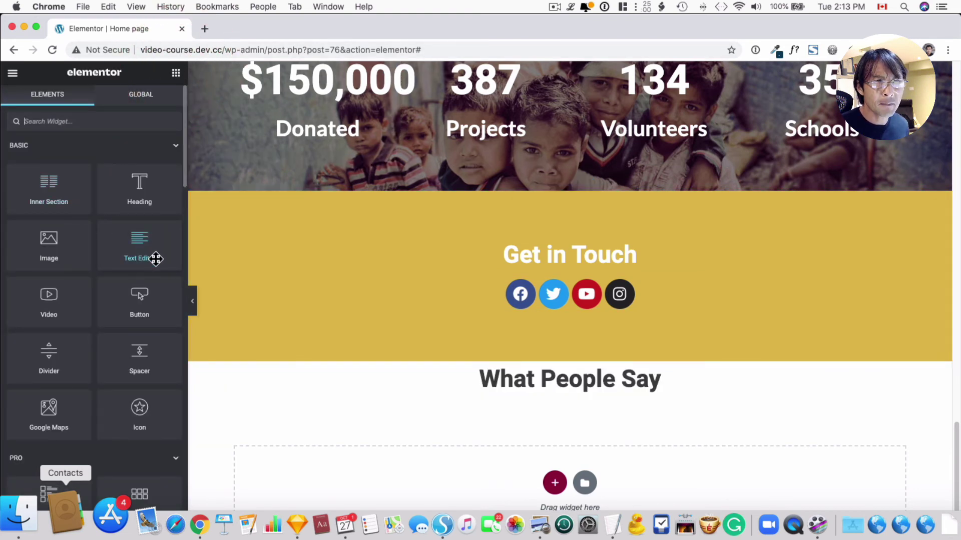
pyautogui.write('testi')
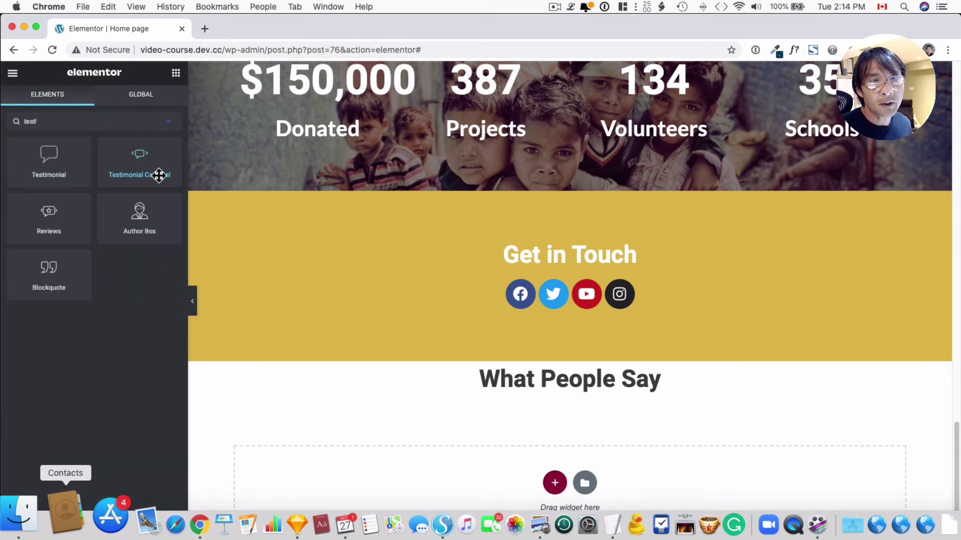
pyautogui.moveTo(56, 163); pyautogui.dragTo(483, 400)
pyautogui.moveTo(32, 164); pyautogui.dragTo(556, 395)
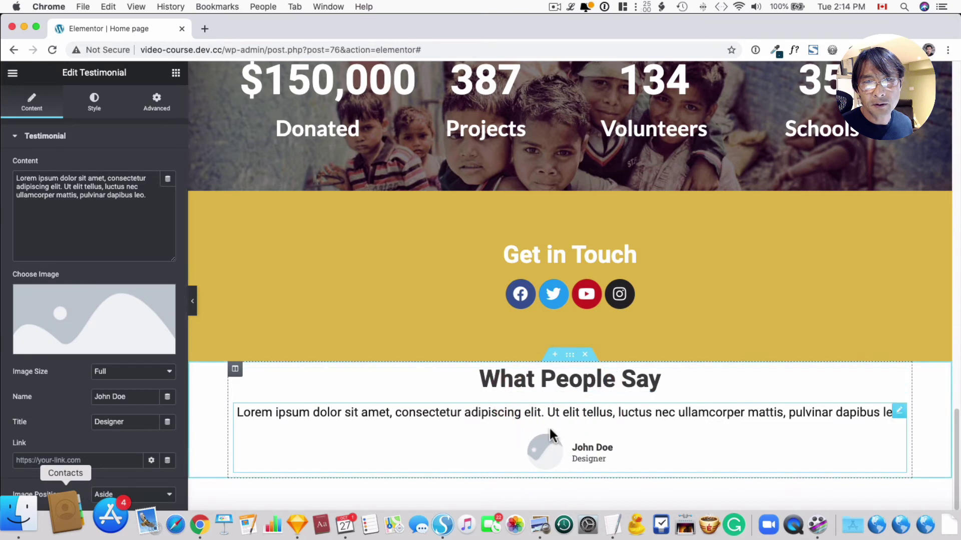
# Step: Set the testimonial's image to the round portrait of the blonde woman from the media library
pyautogui.scroll(-1, 550, 431)
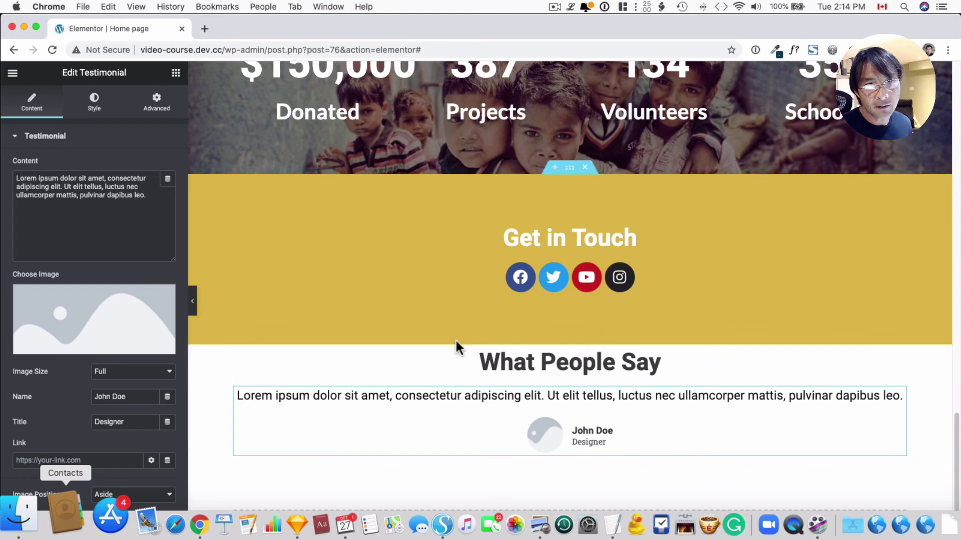
pyautogui.click(105, 319)
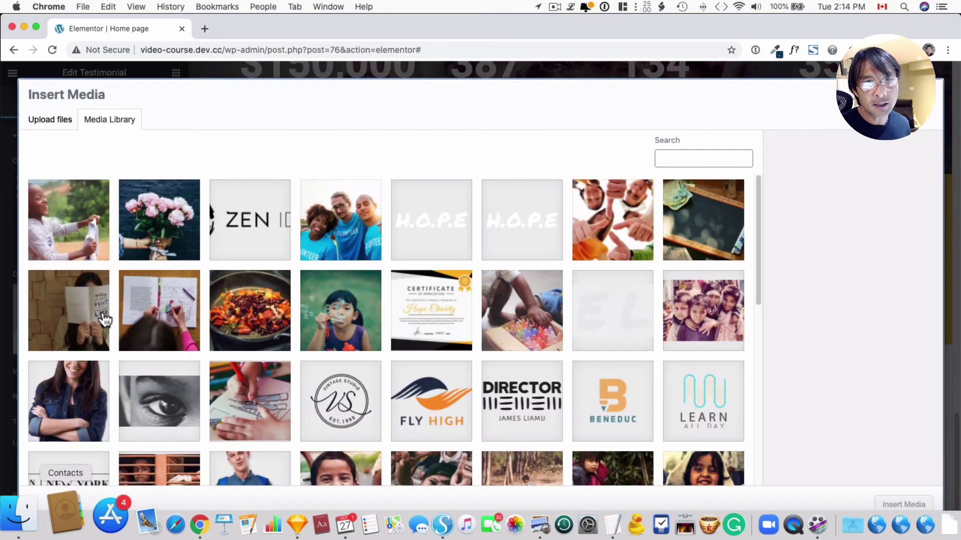
pyautogui.scroll(-10, 228, 325)
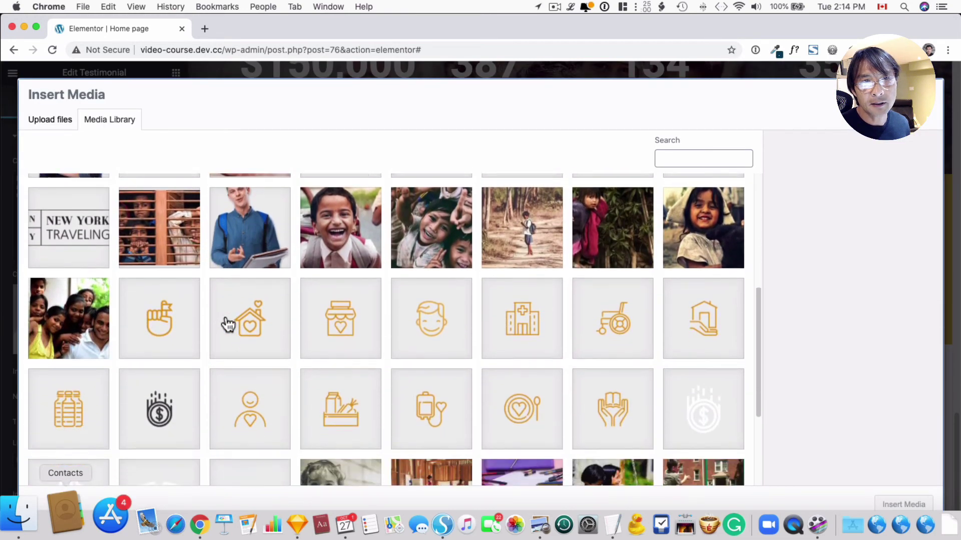
pyautogui.scroll(-1, 227, 325)
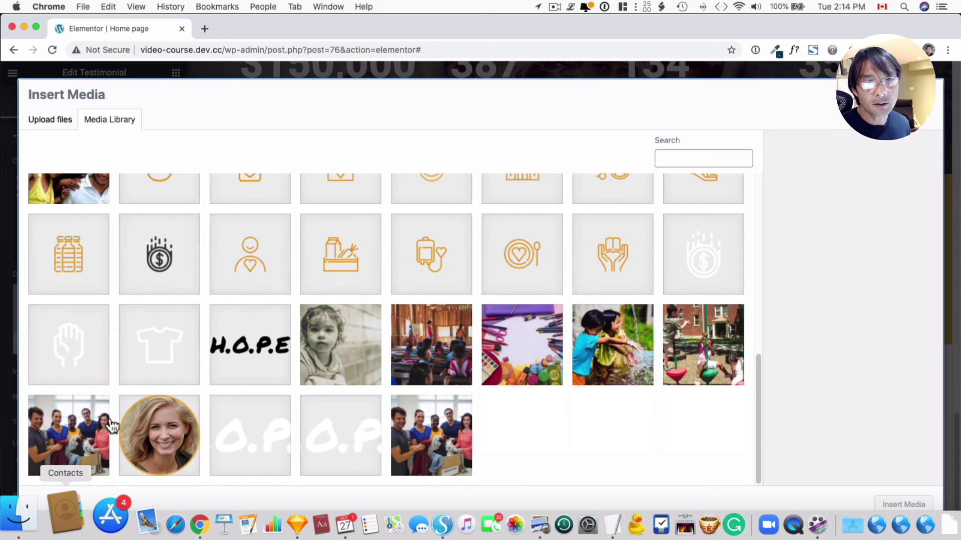
pyautogui.click(160, 438)
pyautogui.click(901, 505)
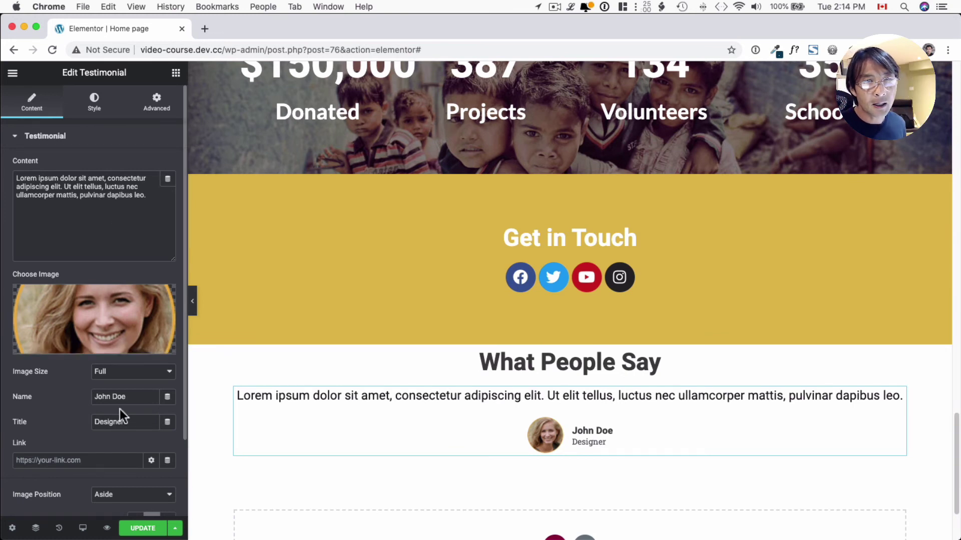
# Step: Replace the testimonial's placeholder name with the reviewer's full name
pyautogui.moveTo(126, 397); pyautogui.dragTo(89, 390)
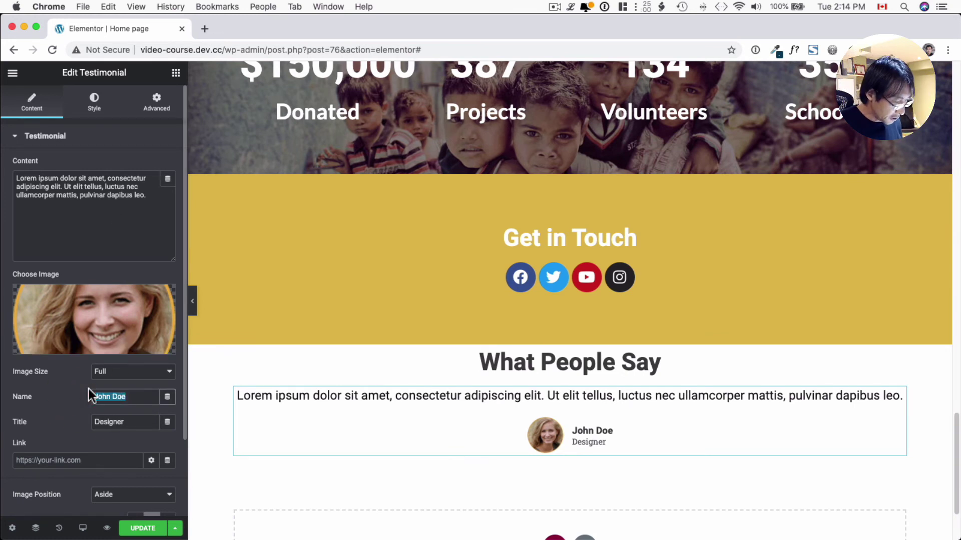
pyautogui.write('Allison')
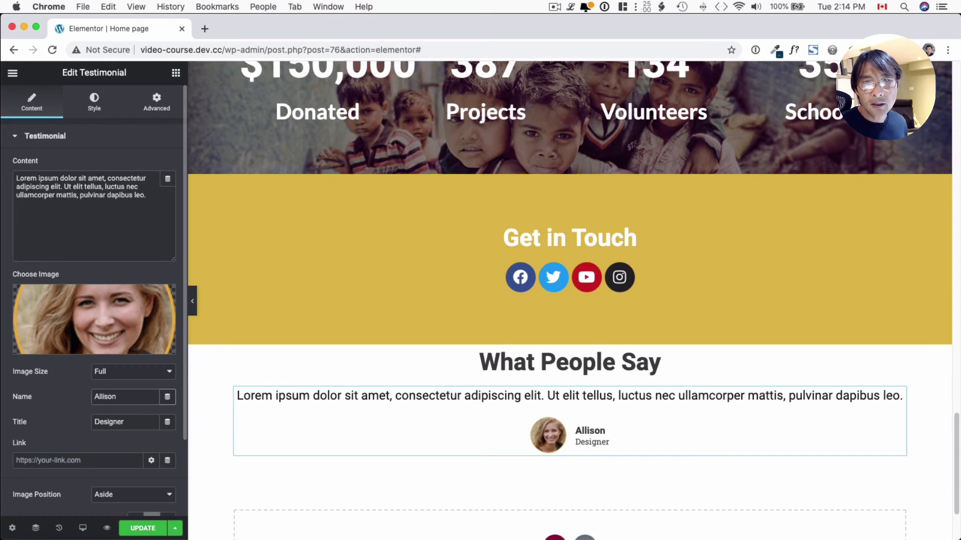
pyautogui.write('Does')
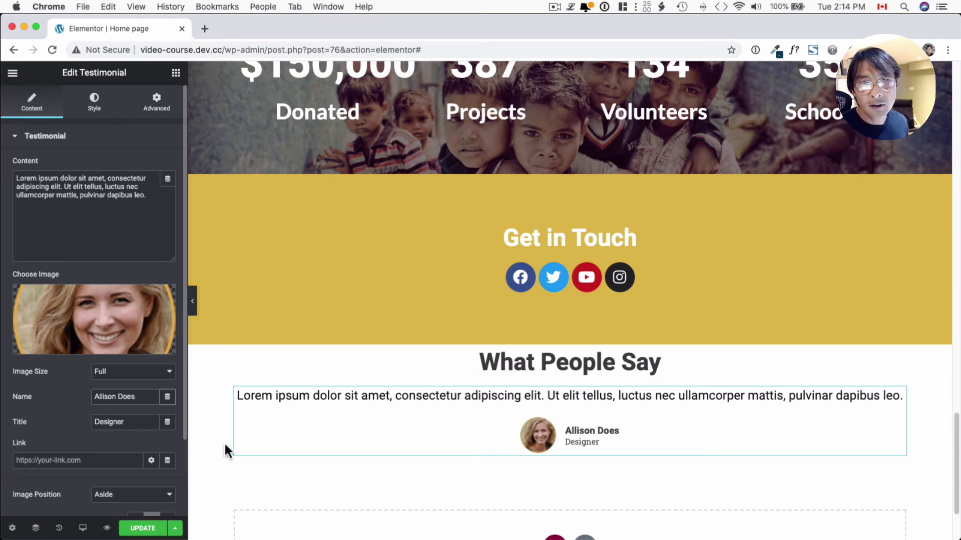
# Step: Remove the extra final letter from the testimonial's name and set its title to "Volunteer"
pyautogui.press('BackSpace')
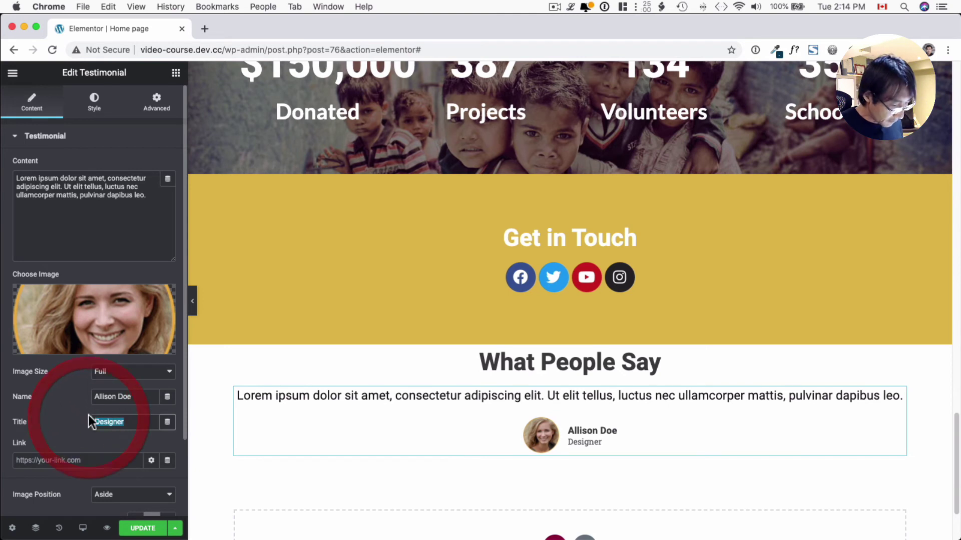
pyautogui.write('Volunteer')
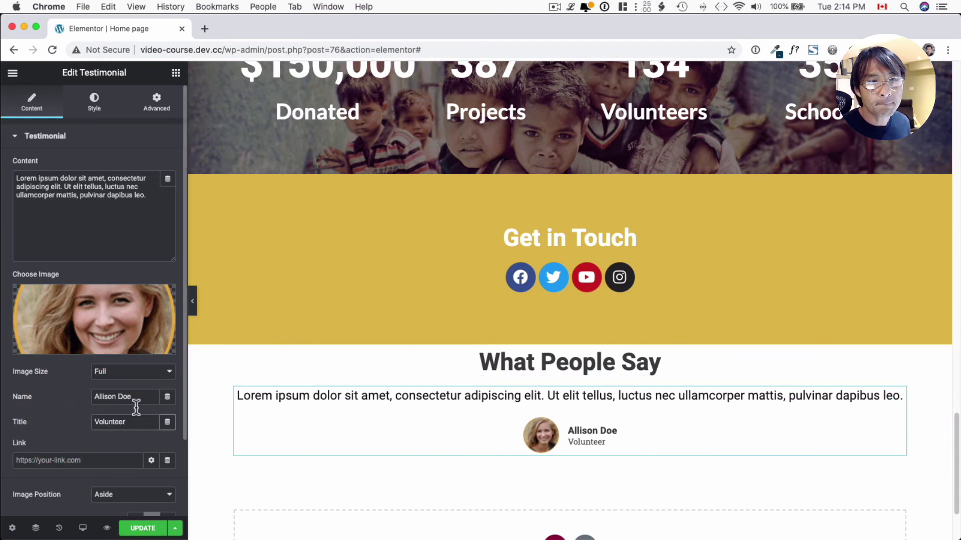
# Step: Enlarge the testimonial's round portrait to about one and a half times its size
pyautogui.click(96, 110)
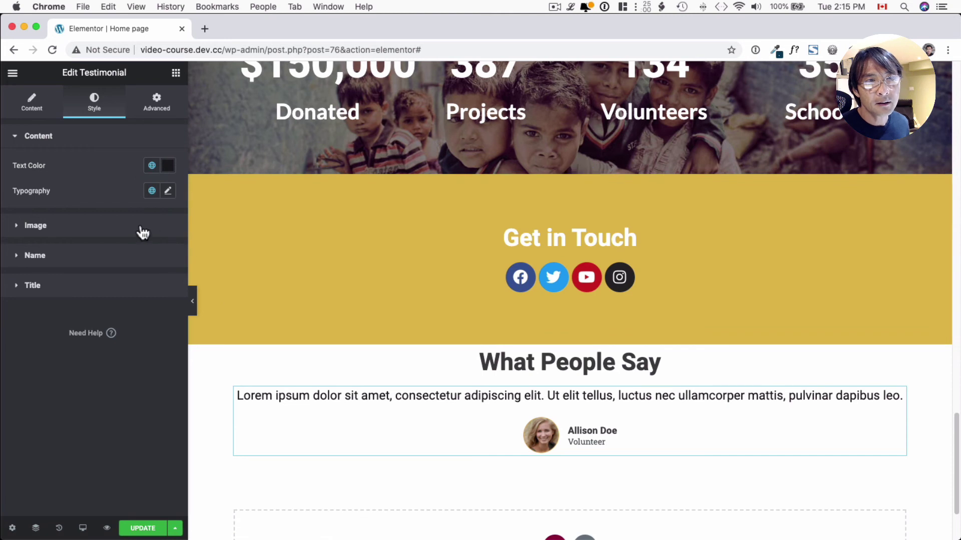
pyautogui.click(35, 229)
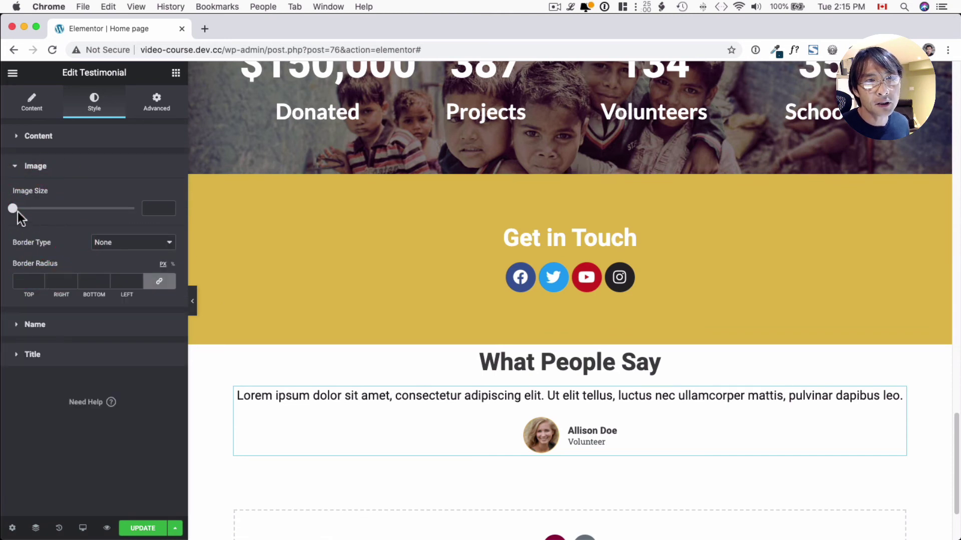
pyautogui.moveTo(15, 210); pyautogui.dragTo(60, 193)
# Step: Set the font size of the testimonial's name to 25 px
pyautogui.click(53, 326)
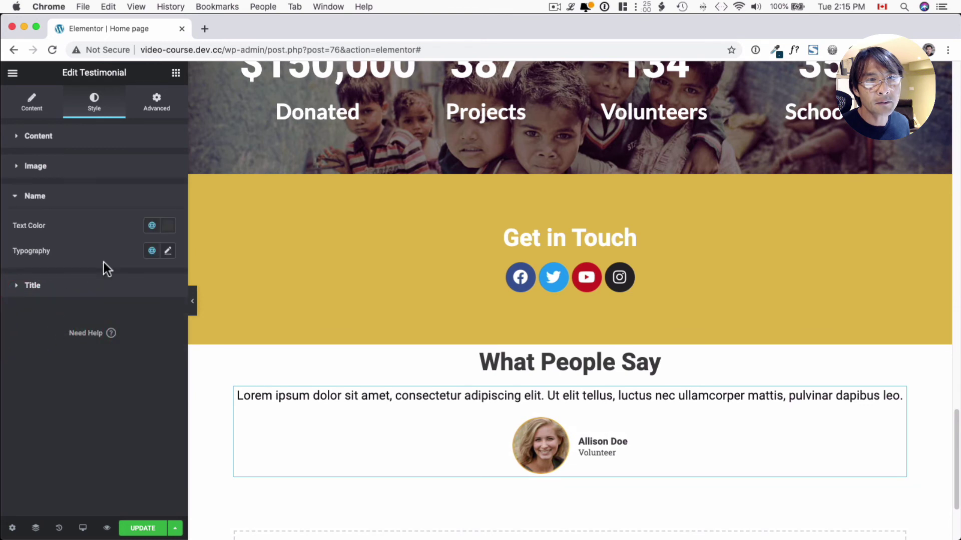
pyautogui.click(152, 227)
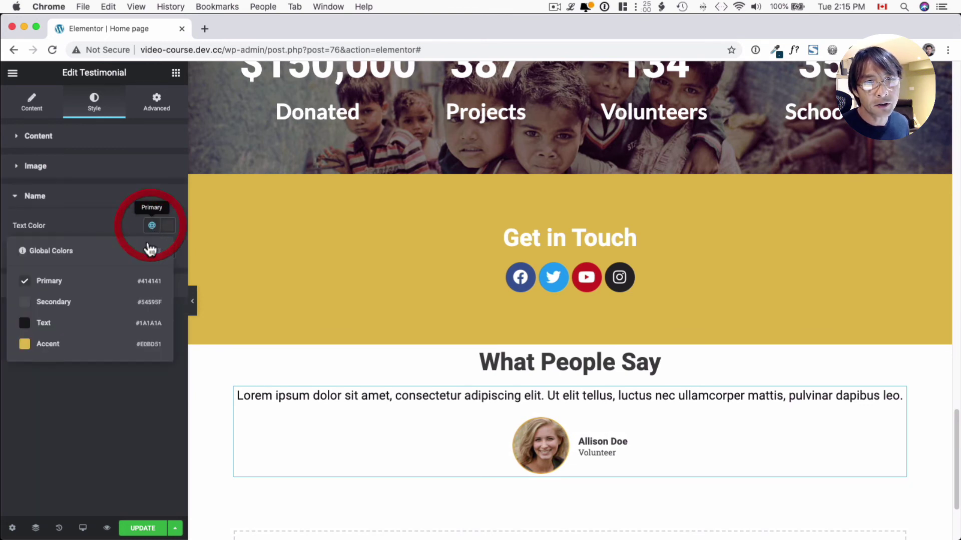
pyautogui.click(93, 223)
pyautogui.click(169, 253)
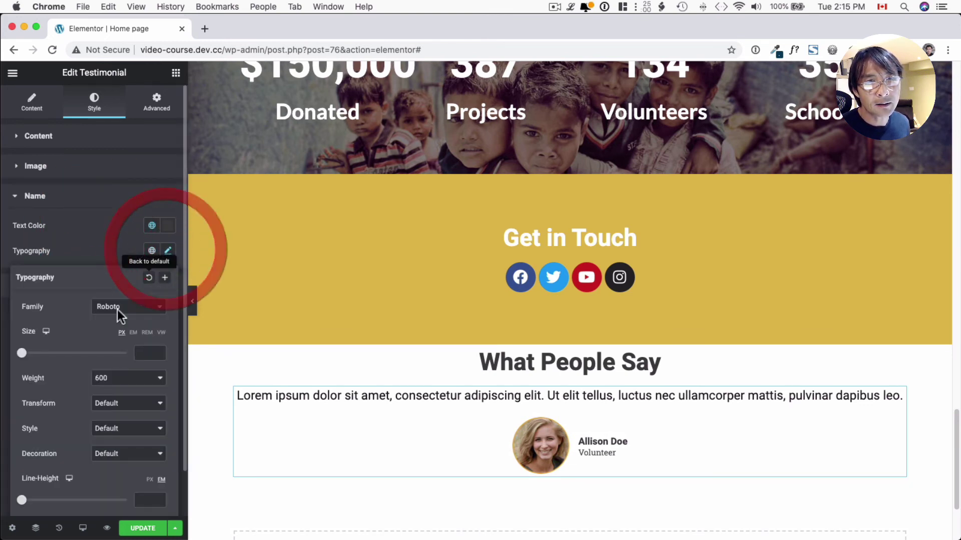
pyautogui.moveTo(22, 353); pyautogui.dragTo(38, 356)
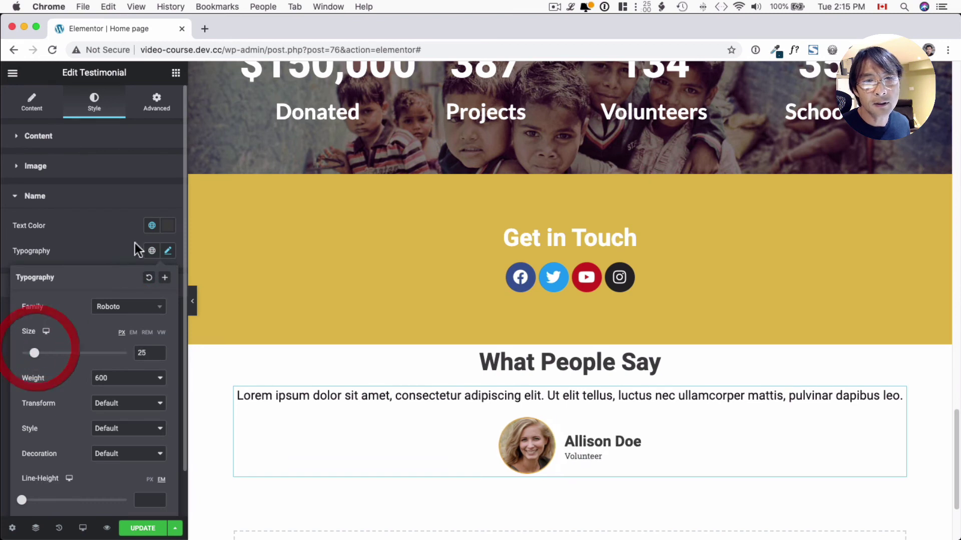
# Step: Set the font size of the testimonial's Volunteer title to 19 px
pyautogui.click(78, 200)
pyautogui.click(62, 228)
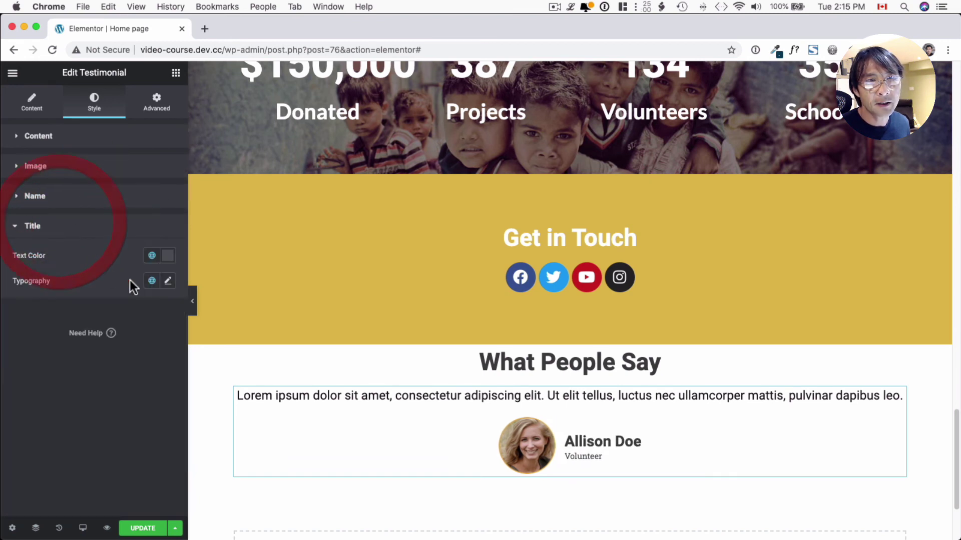
pyautogui.click(169, 282)
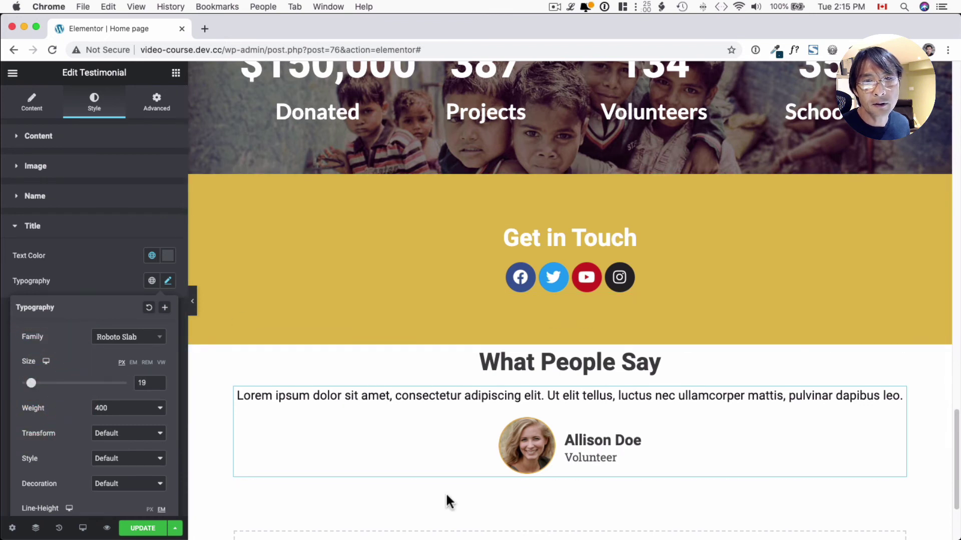
# Step: Insert a two-column Inner Section beneath the What People Say heading and move the testimonial into its left column
pyautogui.click(569, 341)
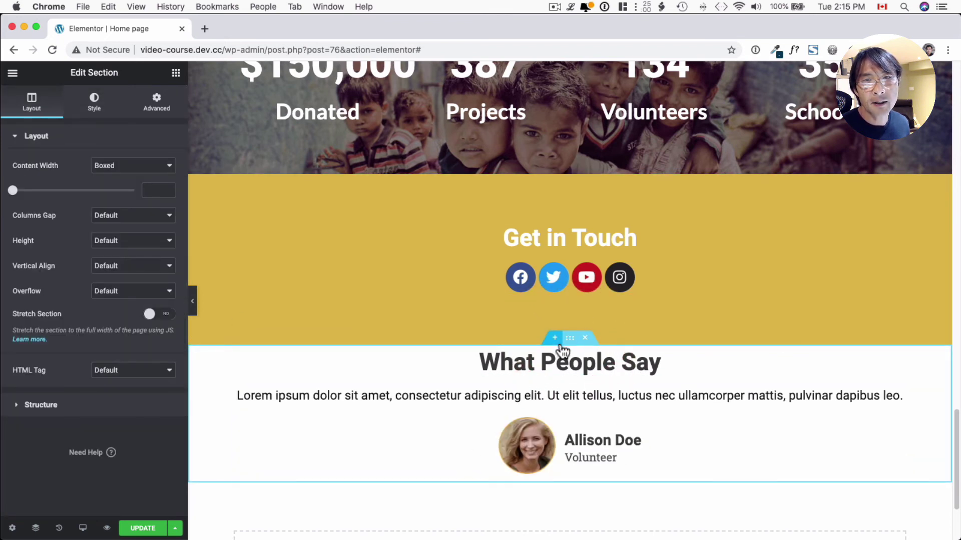
pyautogui.click(569, 346)
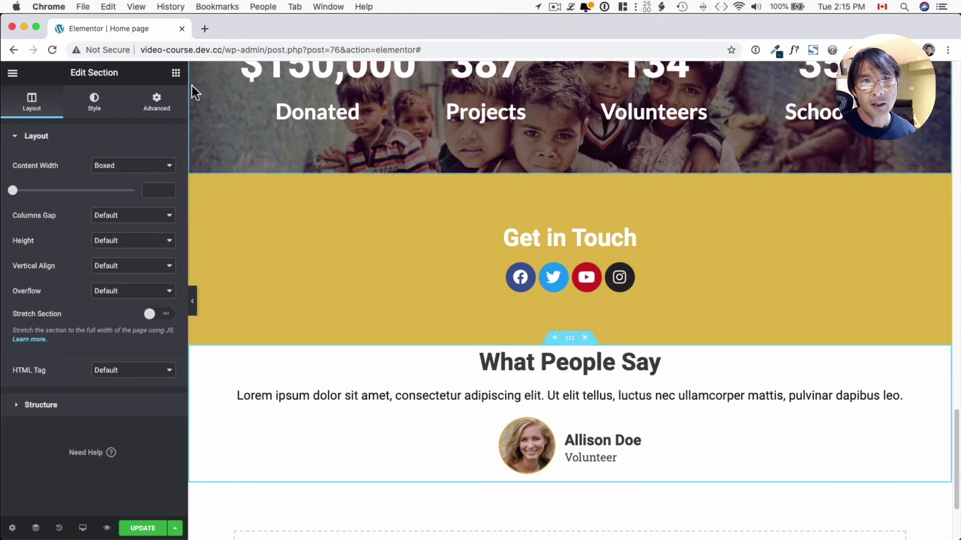
pyautogui.click(176, 73)
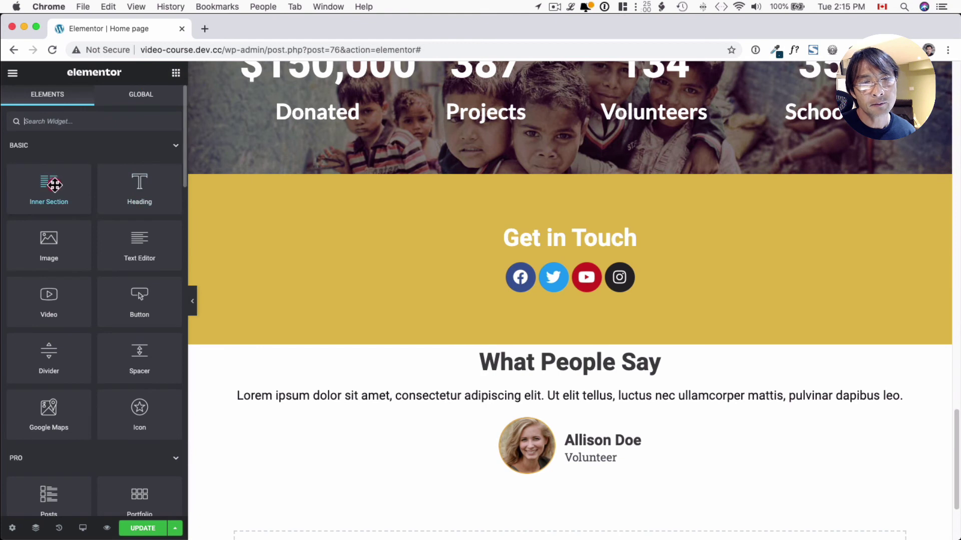
pyautogui.moveTo(54, 184); pyautogui.dragTo(548, 397)
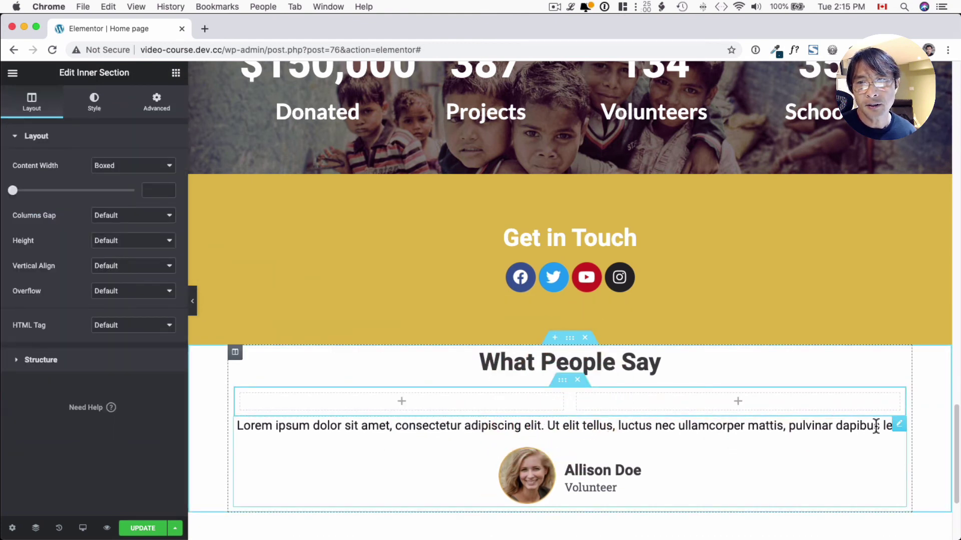
pyautogui.moveTo(900, 439); pyautogui.dragTo(424, 404)
# Step: Duplicate the testimonial and move the copy into the empty right column of the inner section
pyautogui.rightClick(554, 411)
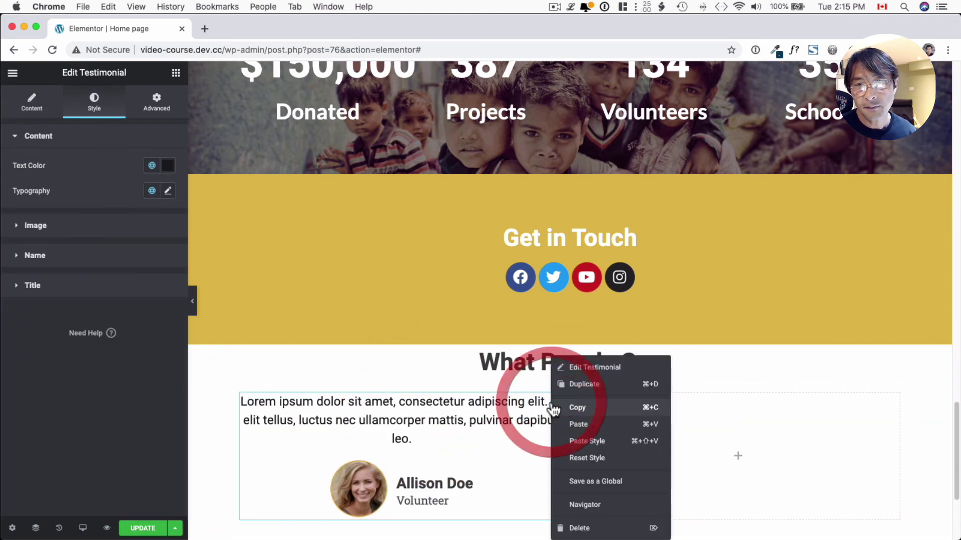
pyautogui.click(584, 385)
pyautogui.scroll(-3, 442, 404)
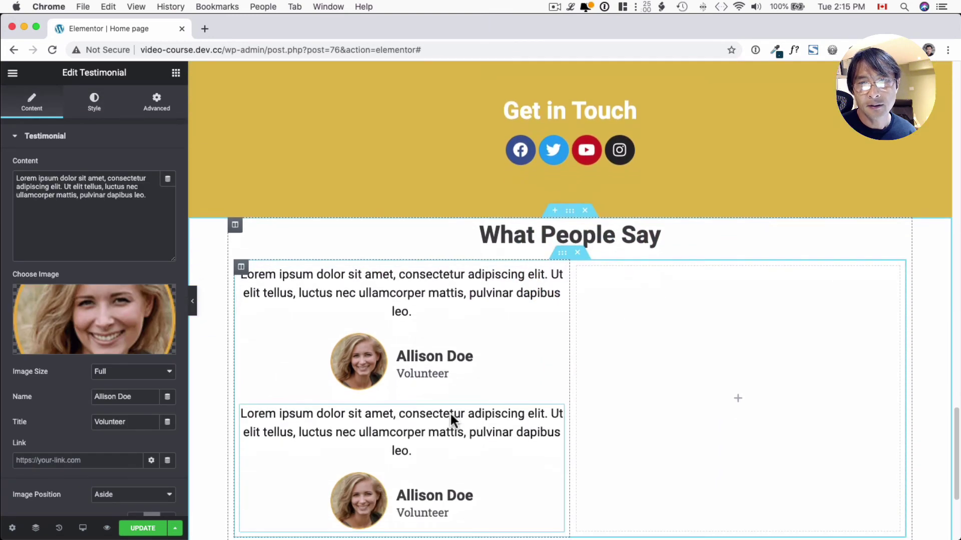
pyautogui.moveTo(555, 408); pyautogui.dragTo(731, 338)
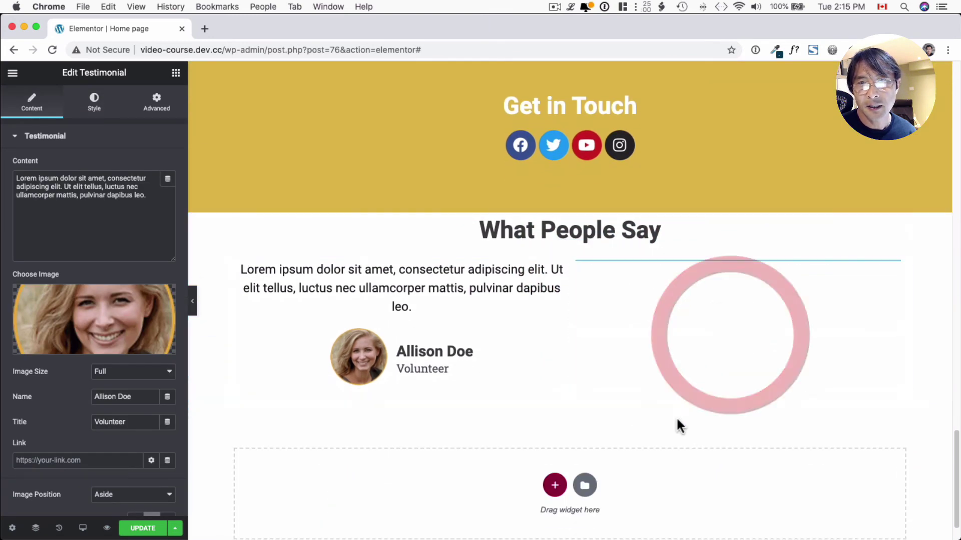
# Step: Set the top and bottom margins of the What People Say section to 77 px
pyautogui.scroll(2, 677, 425)
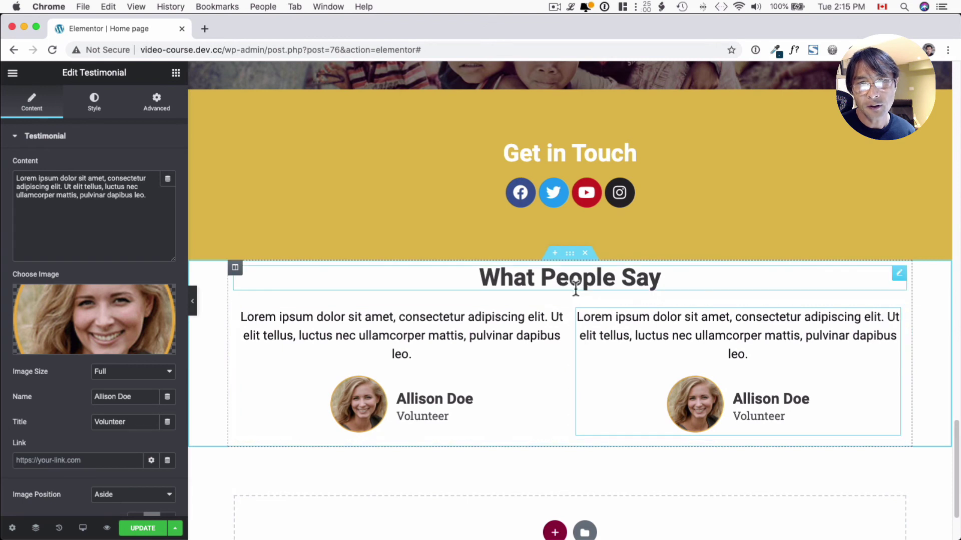
pyautogui.click(570, 253)
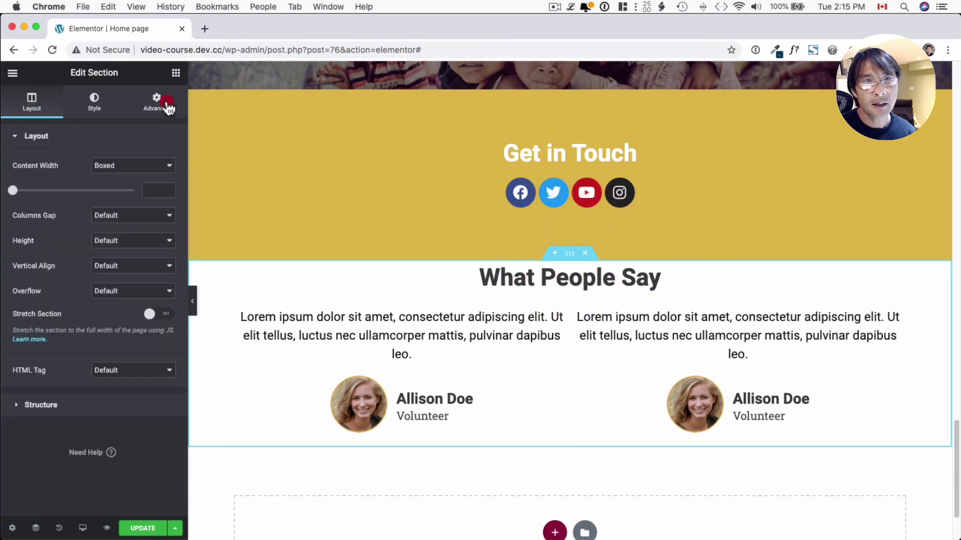
pyautogui.click(157, 103)
pyautogui.click(30, 184)
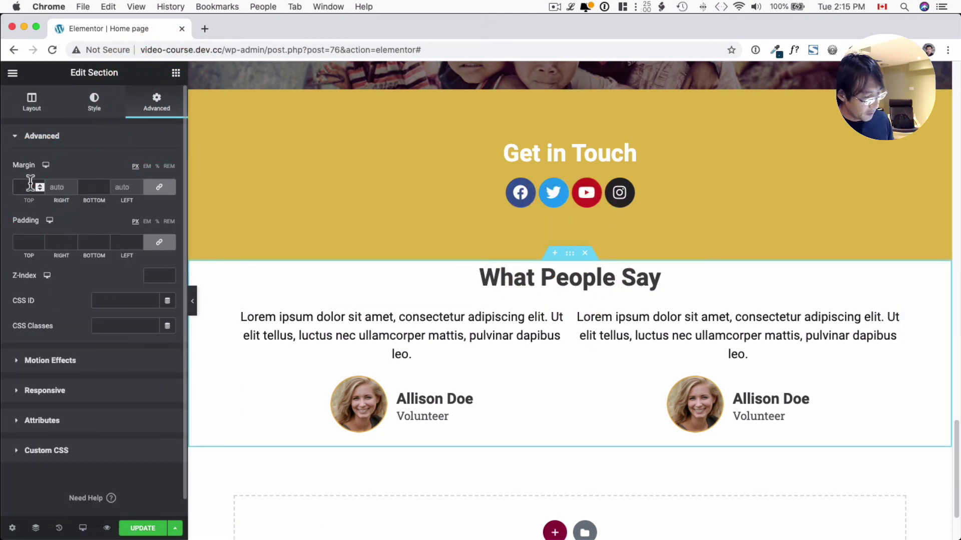
pyautogui.write('77')
pyautogui.scroll(-2, 356, 249)
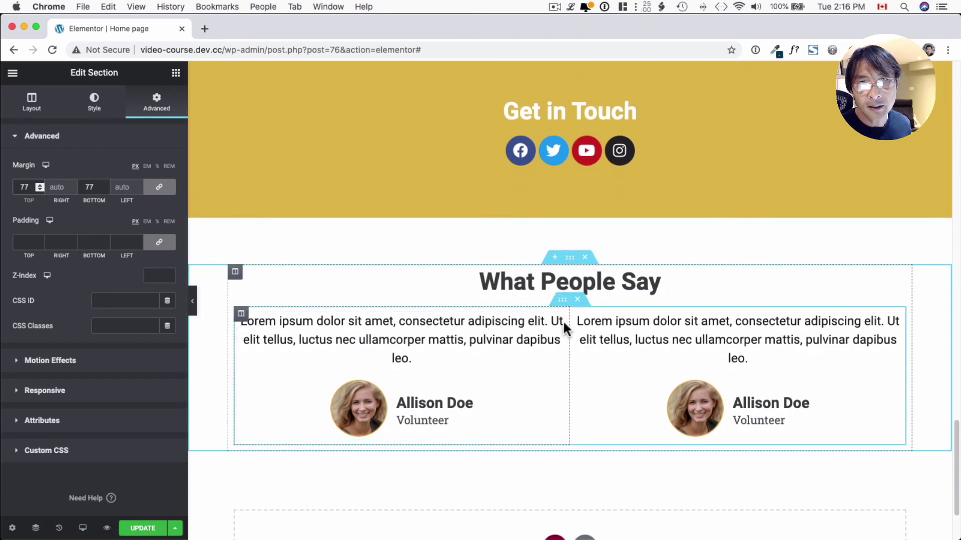
# Step: Set the padding of the left testimonial column to 30 px on all four sides
pyautogui.click(241, 314)
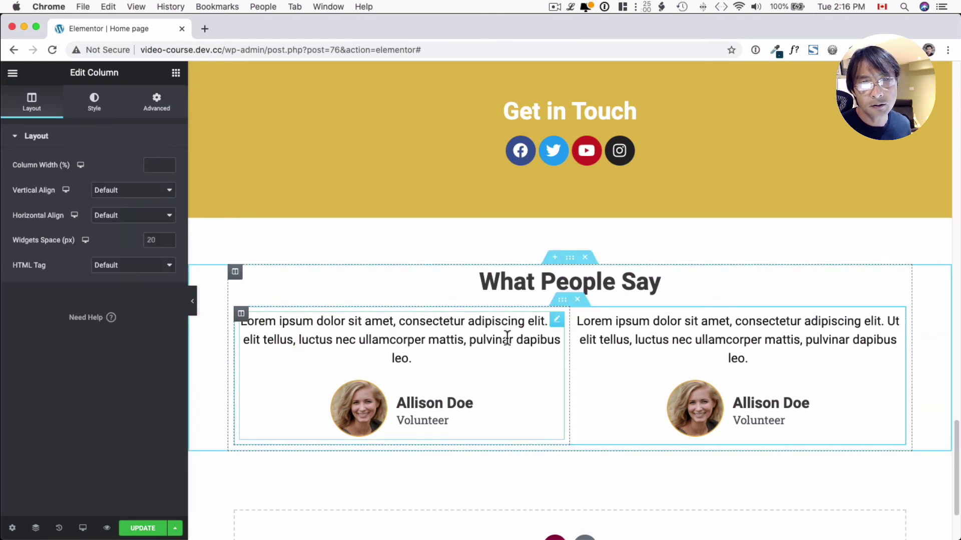
pyautogui.click(156, 113)
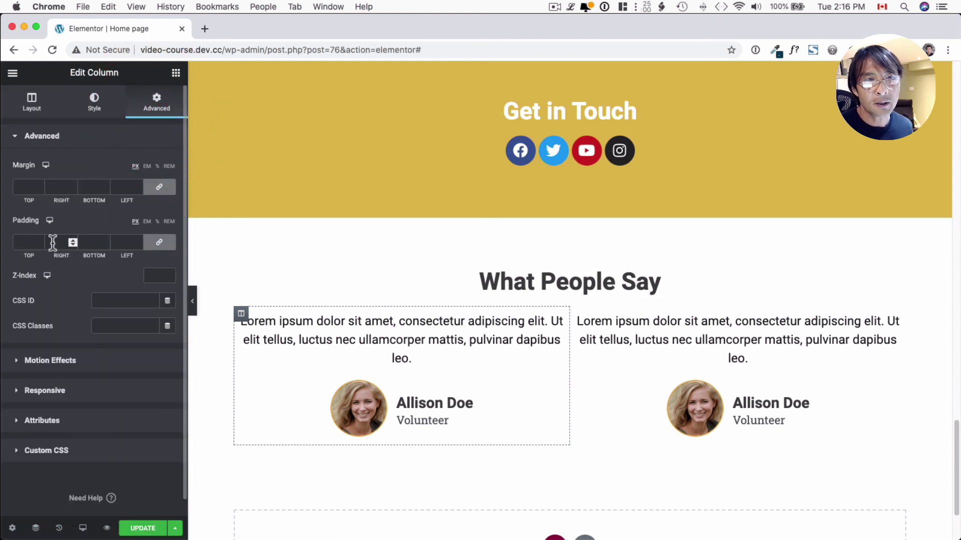
pyautogui.click(40, 241)
pyautogui.write('3')
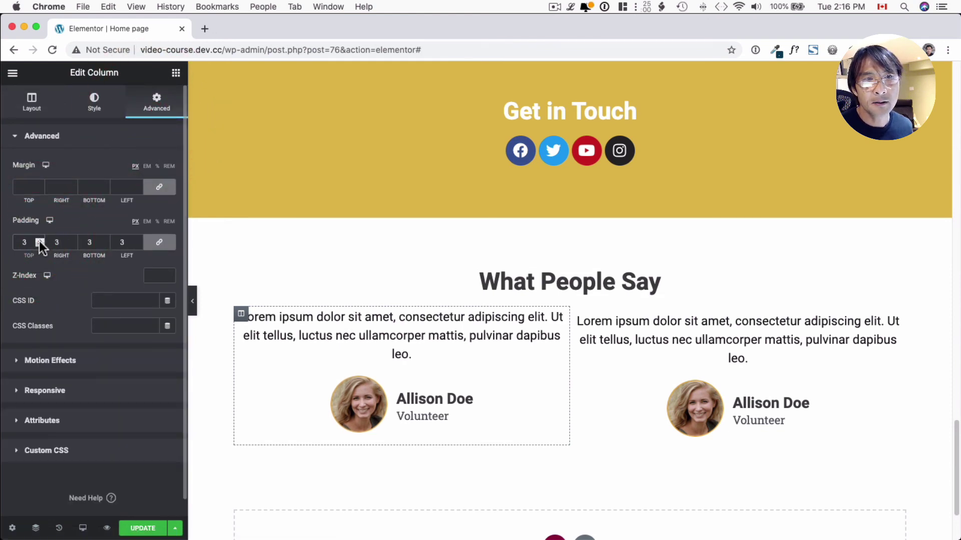
pyautogui.click(40, 240)
pyautogui.press('BackSpace')
pyautogui.write('13')
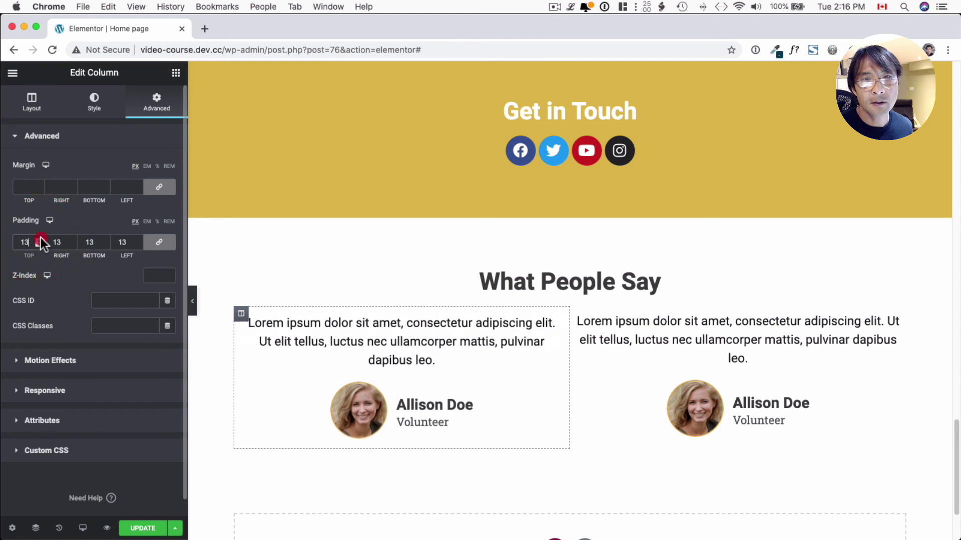
pyautogui.click(41, 239)
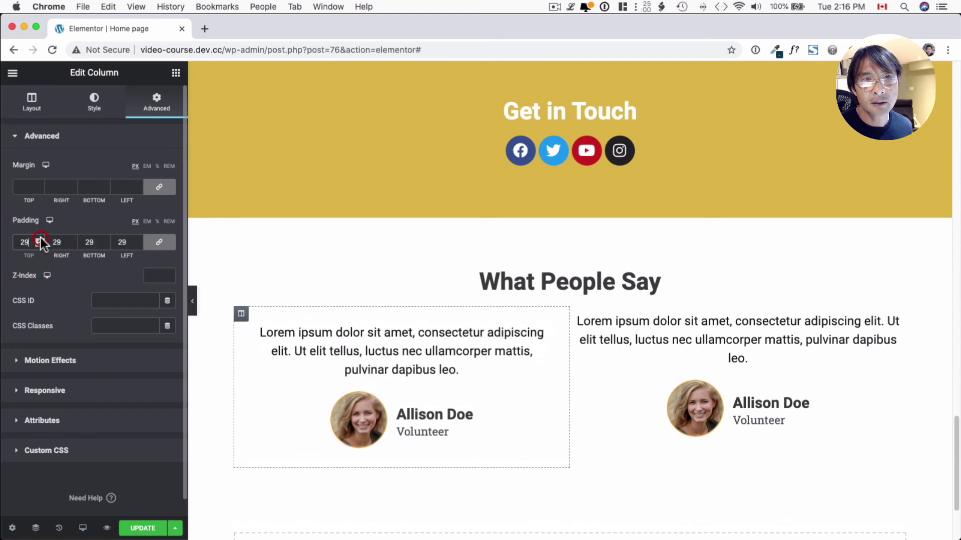
pyautogui.click(40, 238)
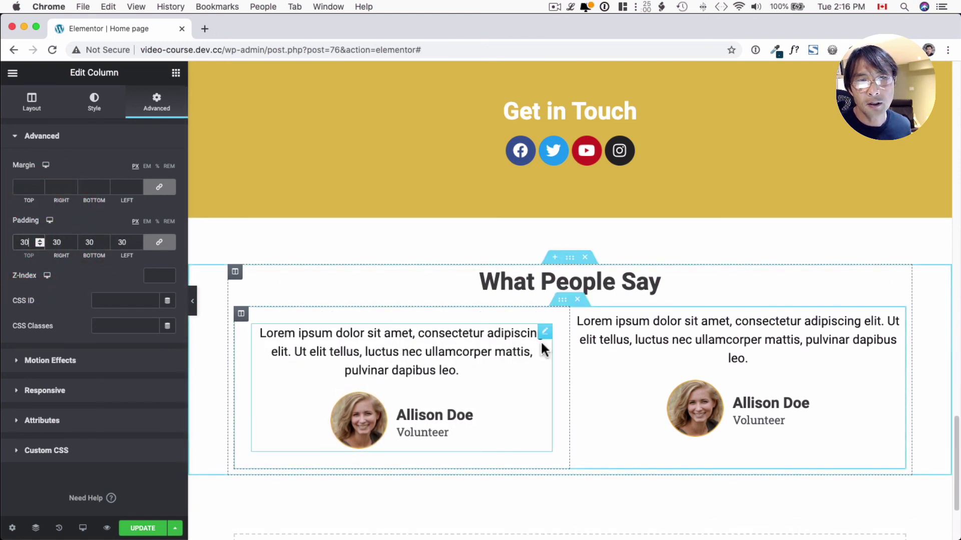
# Step: Copy the left testimonial column and paste its style onto the right testimonial column
pyautogui.rightClick(241, 313)
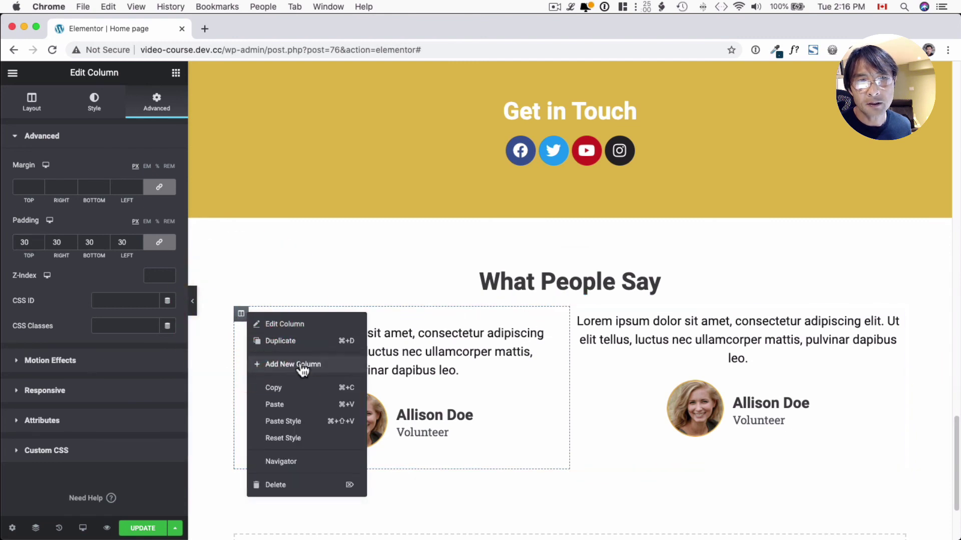
pyautogui.click(318, 388)
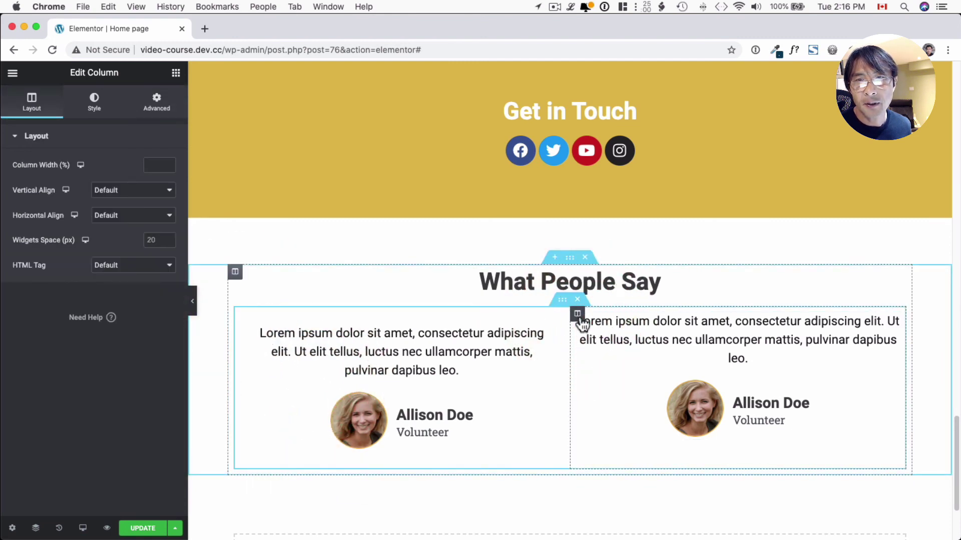
pyautogui.rightClick(578, 316)
pyautogui.click(628, 426)
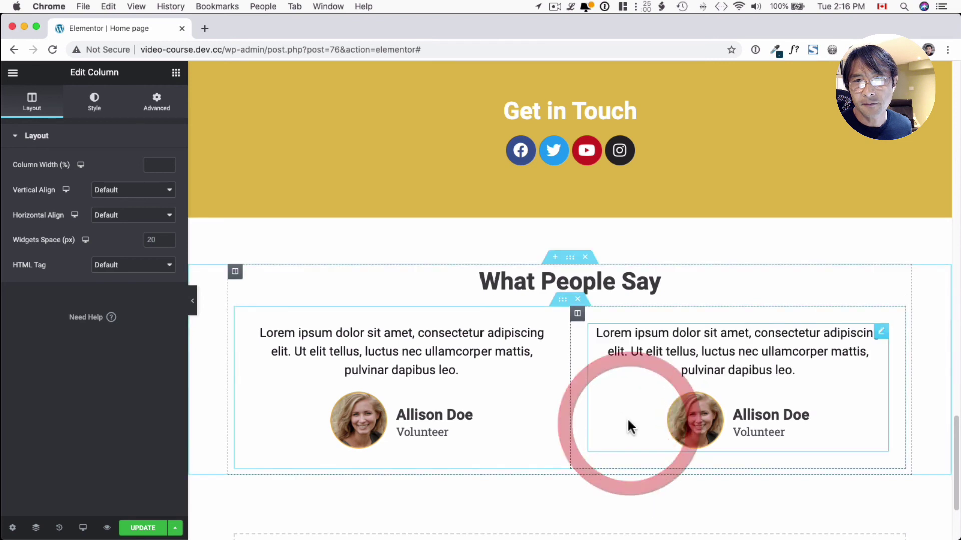
# Step: Duplicate the whole What People Say section
pyautogui.scroll(-4, 608, 411)
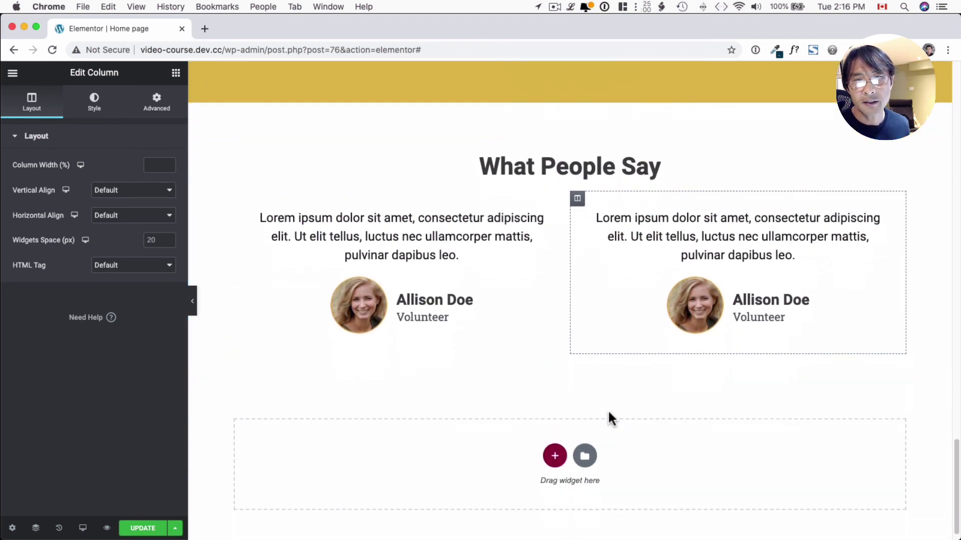
pyautogui.scroll(3, 606, 408)
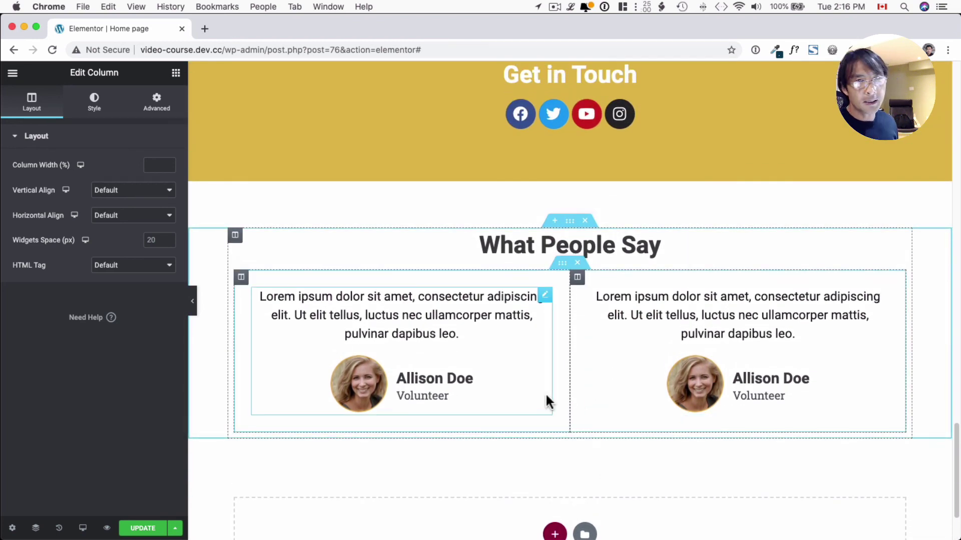
pyautogui.scroll(-3, 547, 400)
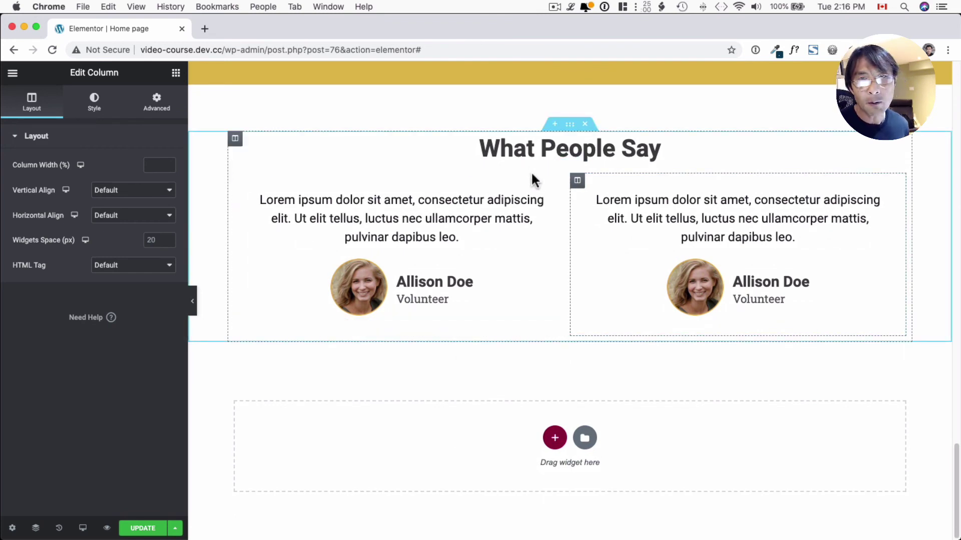
pyautogui.rightClick(570, 126)
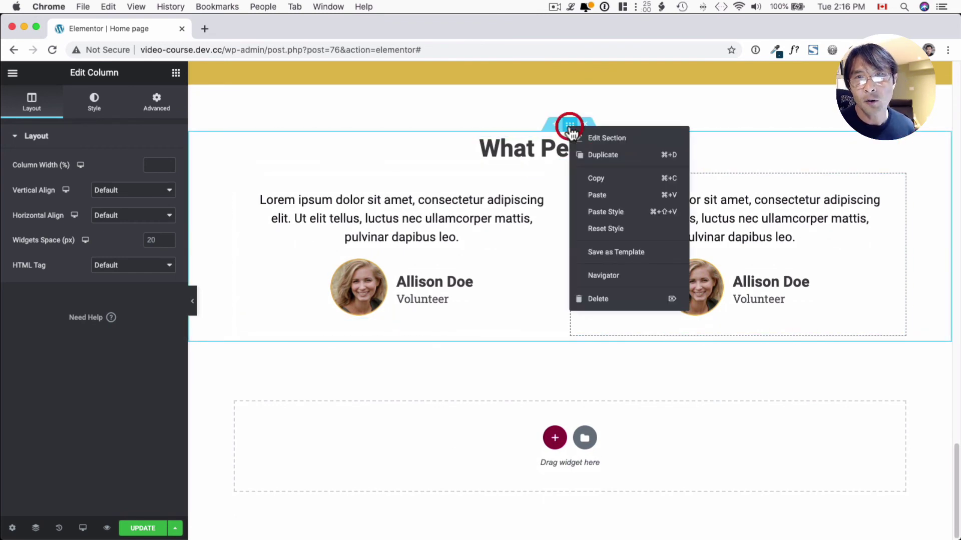
pyautogui.click(599, 156)
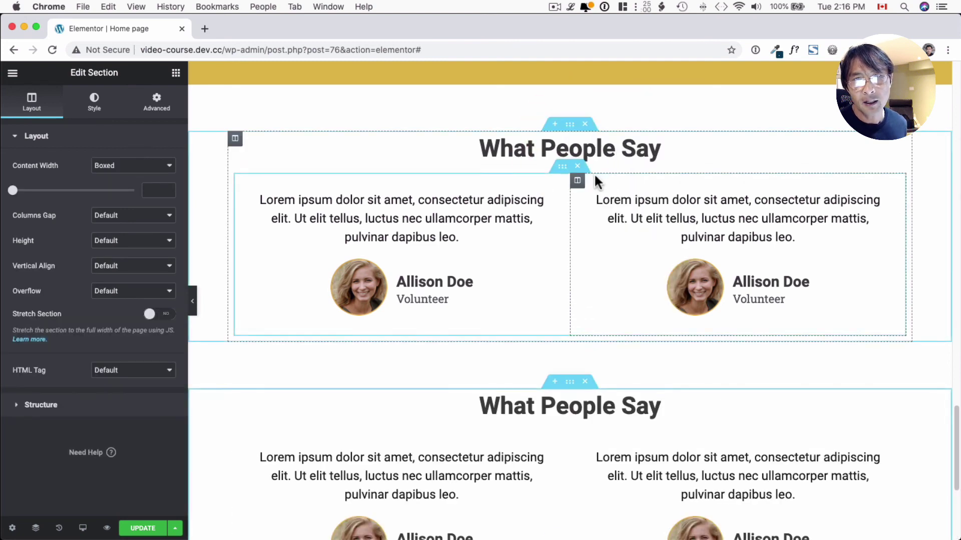
# Step: Change the heading of the duplicated What People Say section to "Our Sponsors"
pyautogui.scroll(-4, 593, 173)
pyautogui.scroll(-1, 593, 173)
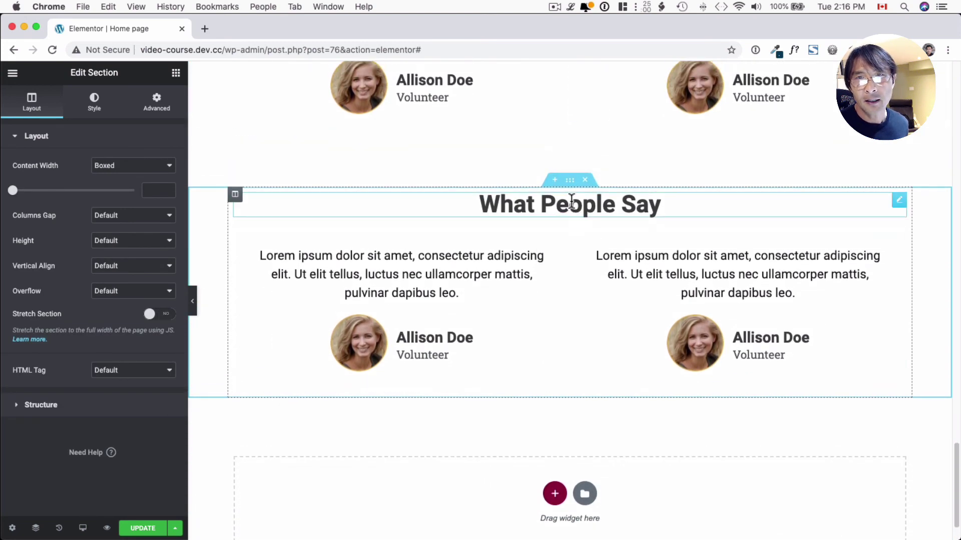
pyautogui.tripleClick(572, 202)
pyautogui.write('Our Spo')
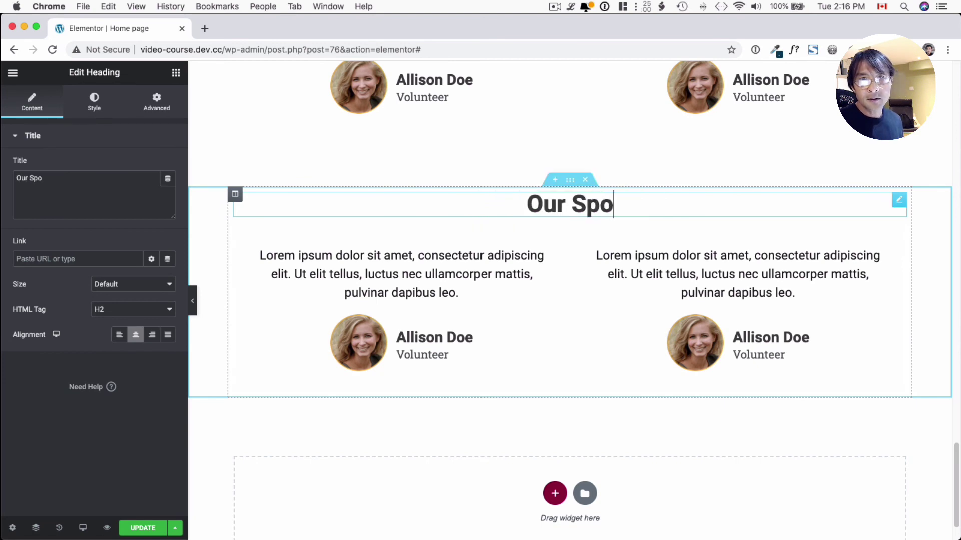
pyautogui.write('nso')
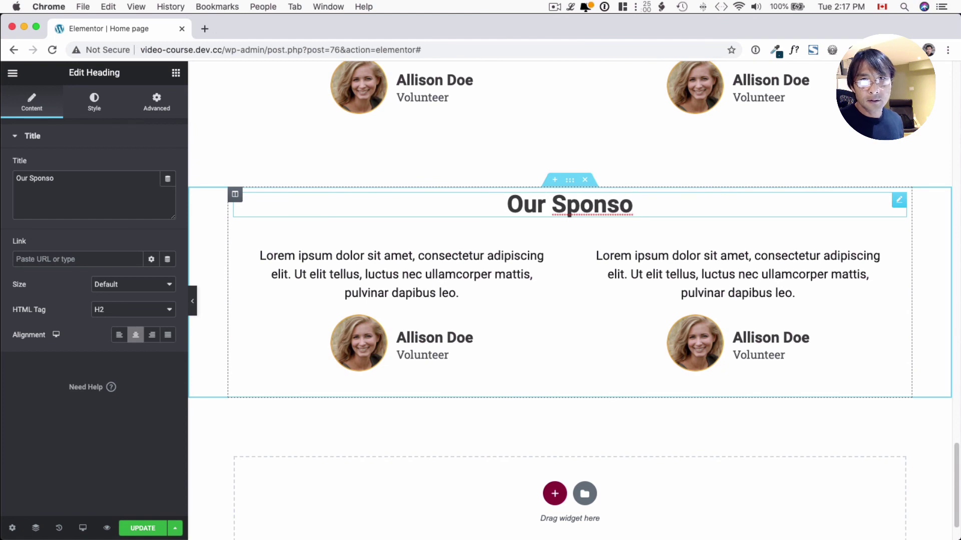
pyautogui.press('BackSpace')
pyautogui.press('BackSpace')
pyautogui.write('sors')
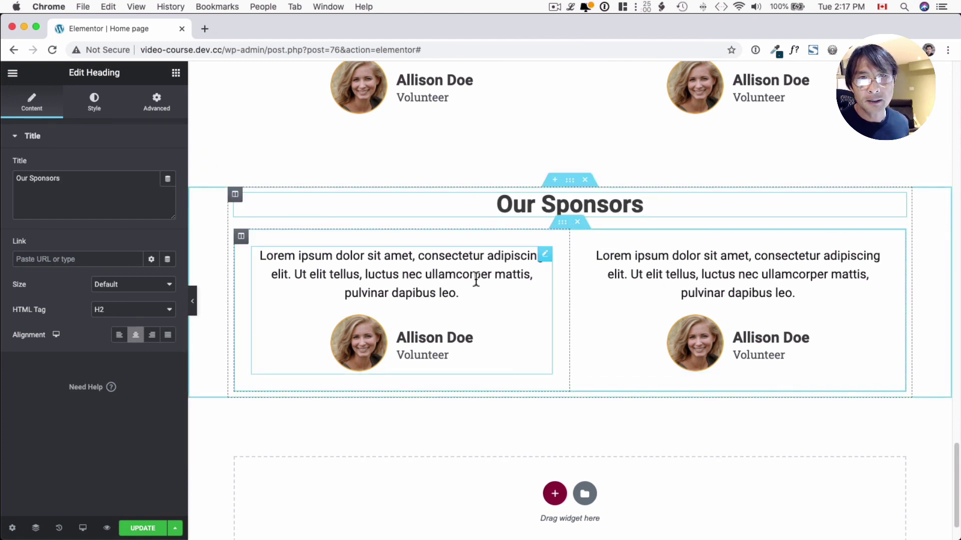
# Step: Delete both testimonials from the two columns of the Our Sponsors section
pyautogui.rightClick(539, 258)
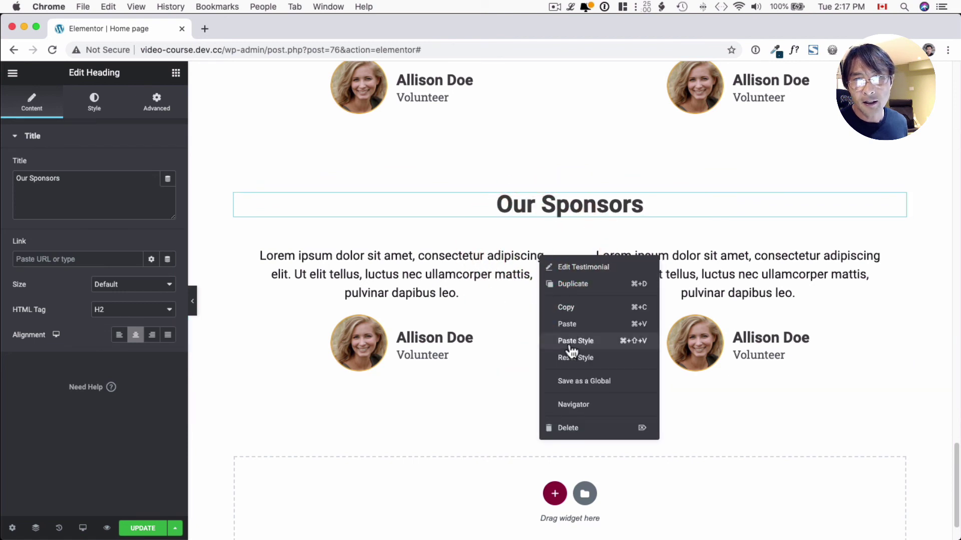
pyautogui.click(575, 428)
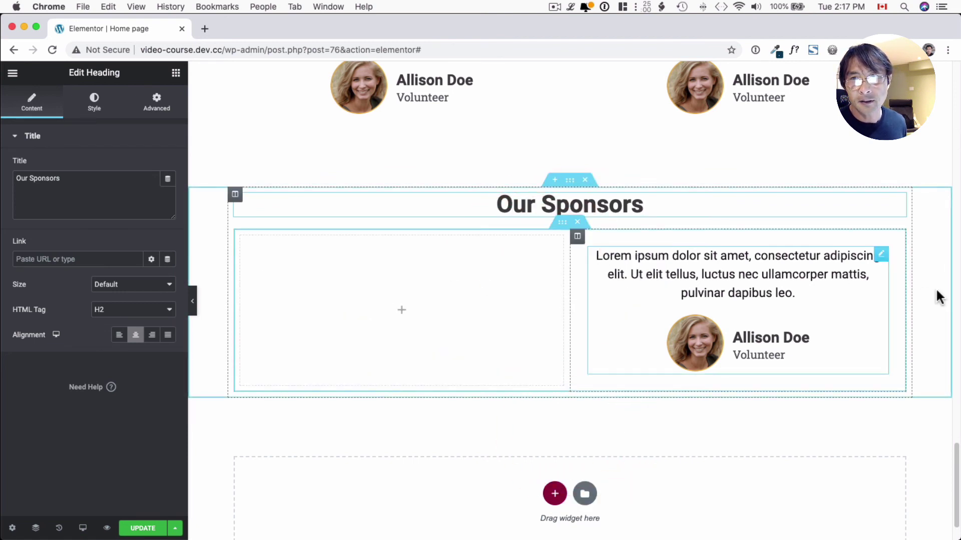
pyautogui.rightClick(878, 261)
pyautogui.click(871, 425)
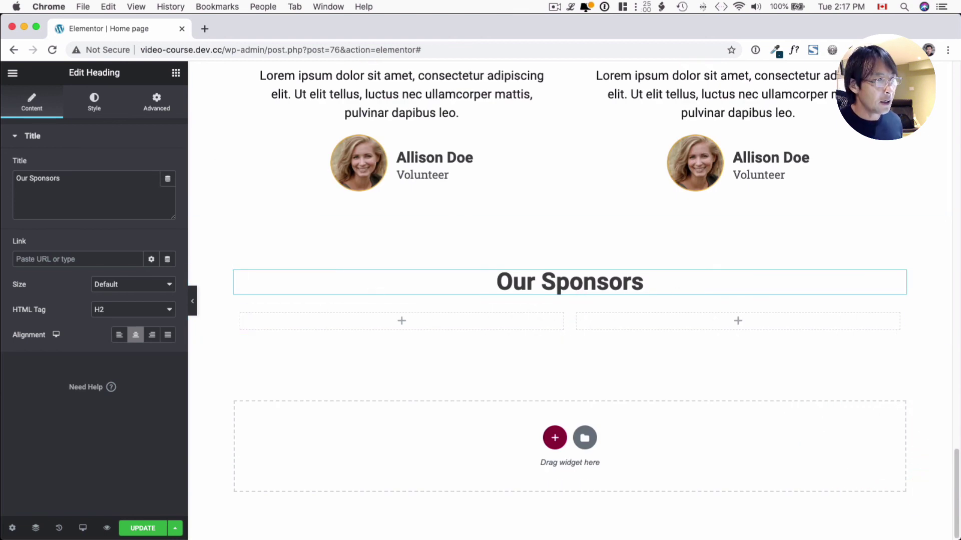
# Step: Add an Image widget to the left column under Our Sponsors and insert the FLY HIGH logo from the media library
pyautogui.click(176, 74)
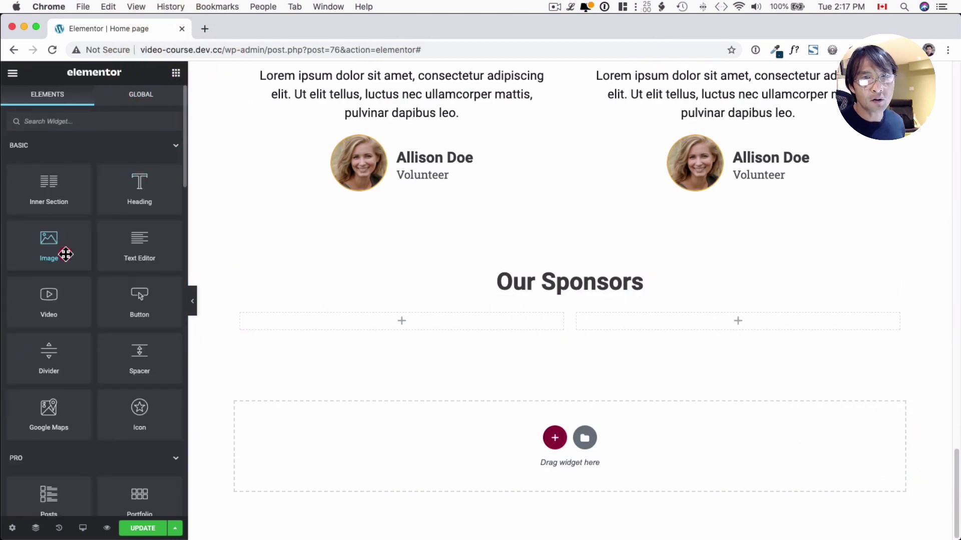
pyautogui.moveTo(66, 255); pyautogui.dragTo(375, 317)
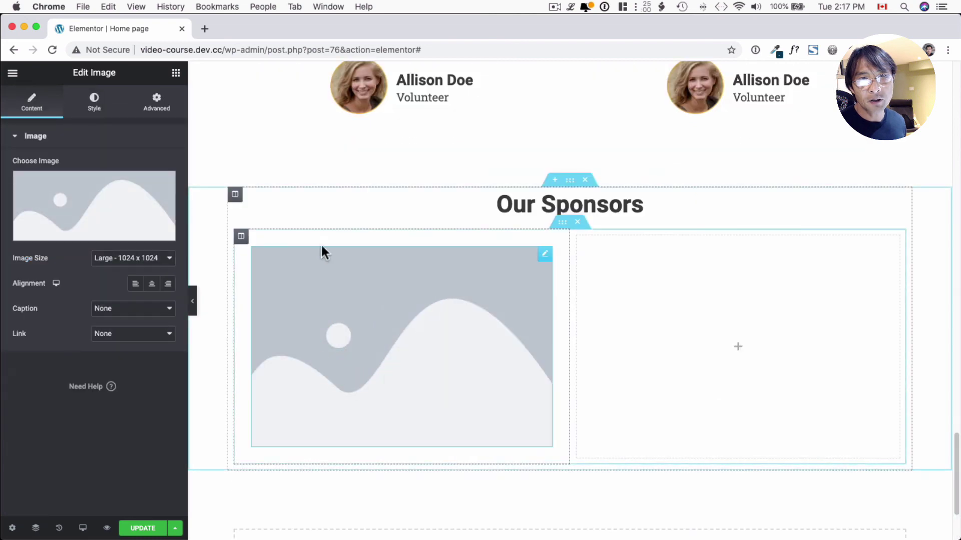
pyautogui.click(96, 200)
pyautogui.scroll(-5, 338, 257)
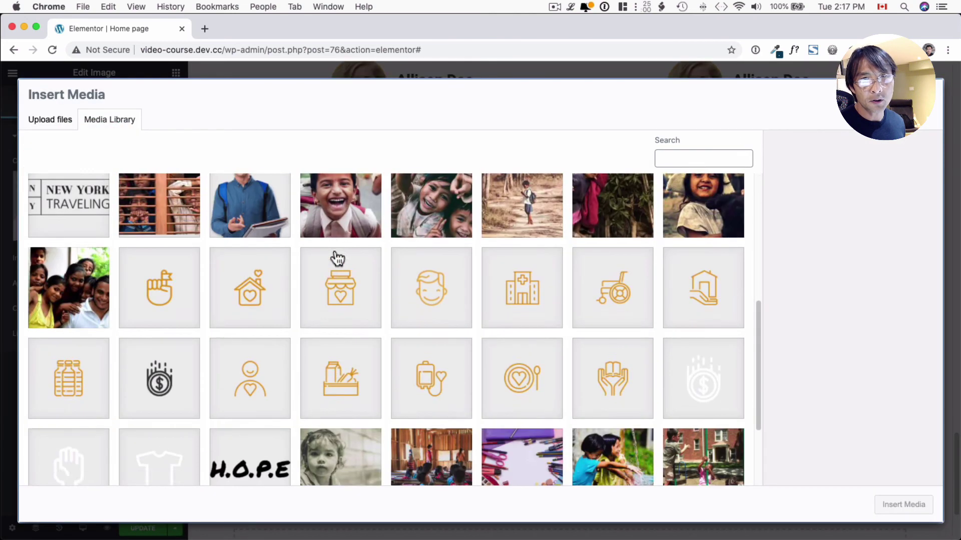
pyautogui.scroll(5, 337, 258)
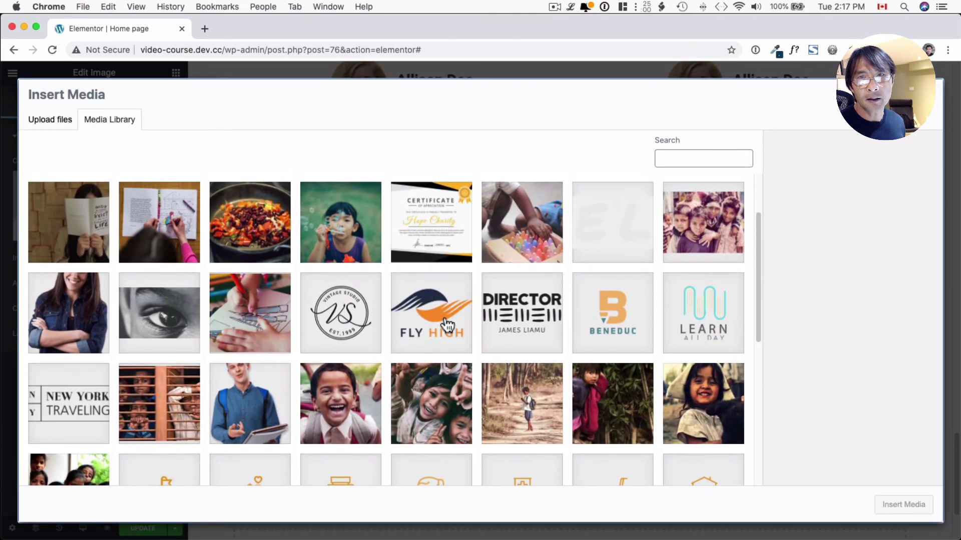
pyautogui.click(419, 324)
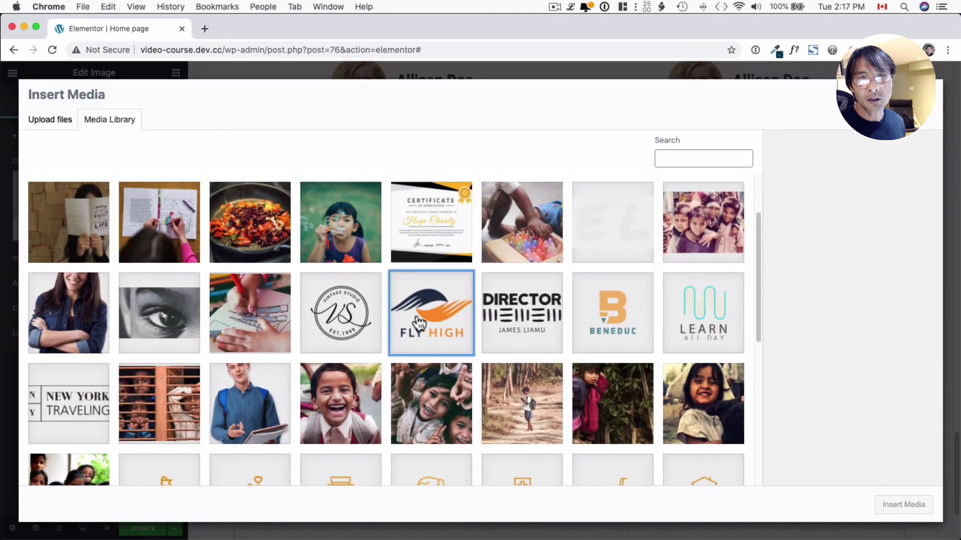
pyautogui.click(894, 505)
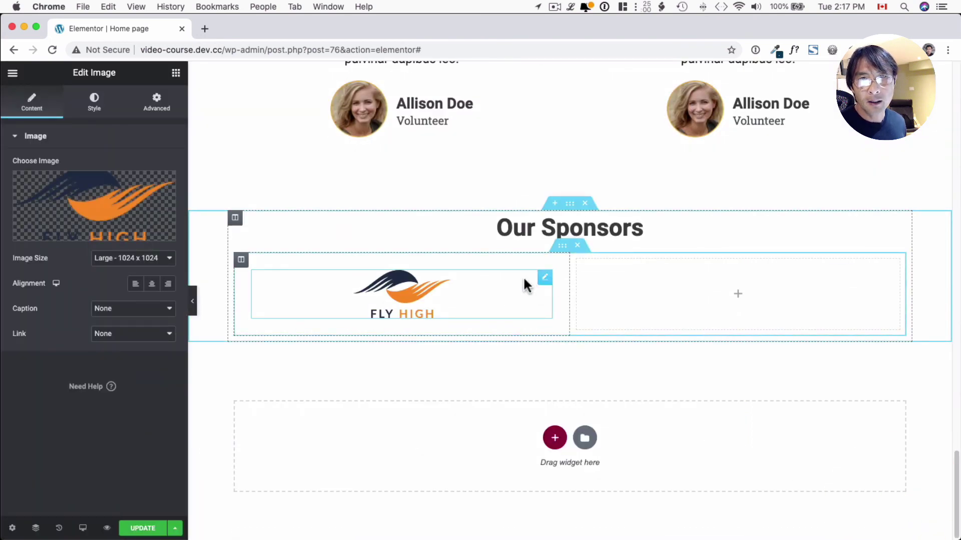
# Step: Duplicate the FLY HIGH logo column twice and place a duplicate of the third logo in the empty fourth column
pyautogui.rightClick(241, 260)
pyautogui.click(262, 291)
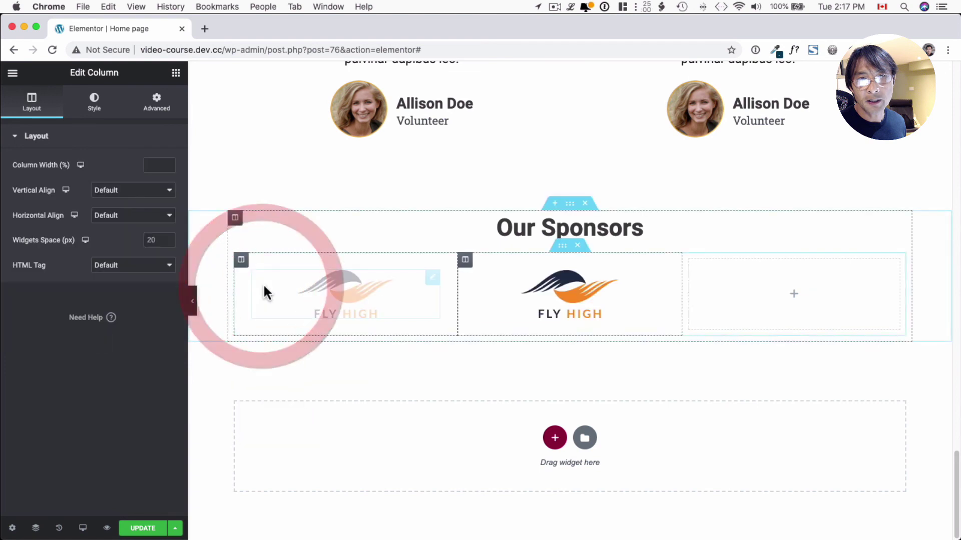
pyautogui.rightClick(244, 261)
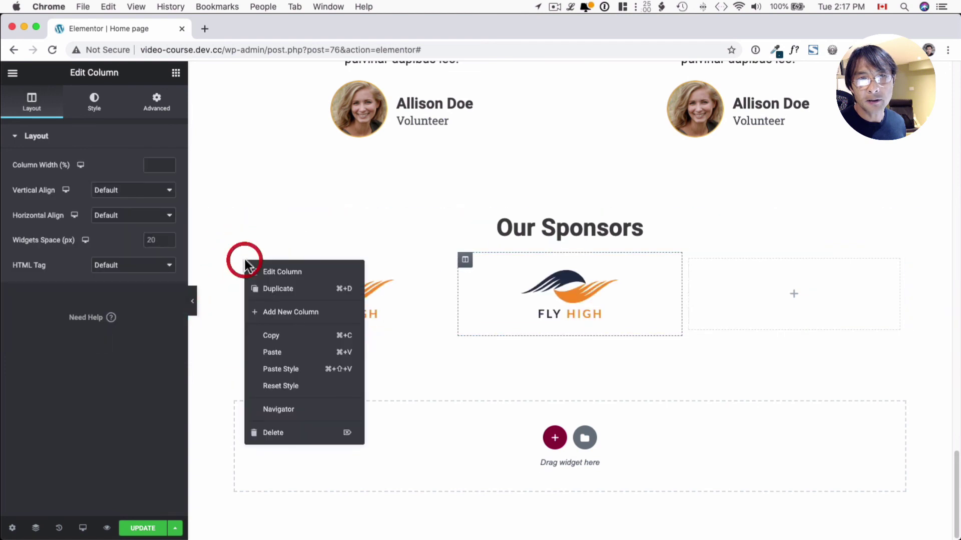
pyautogui.click(284, 291)
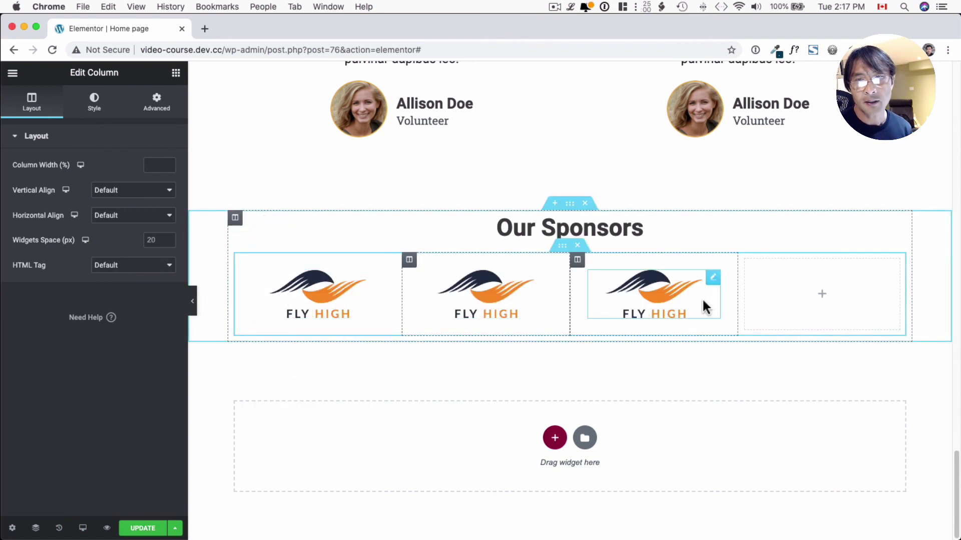
pyautogui.rightClick(715, 280)
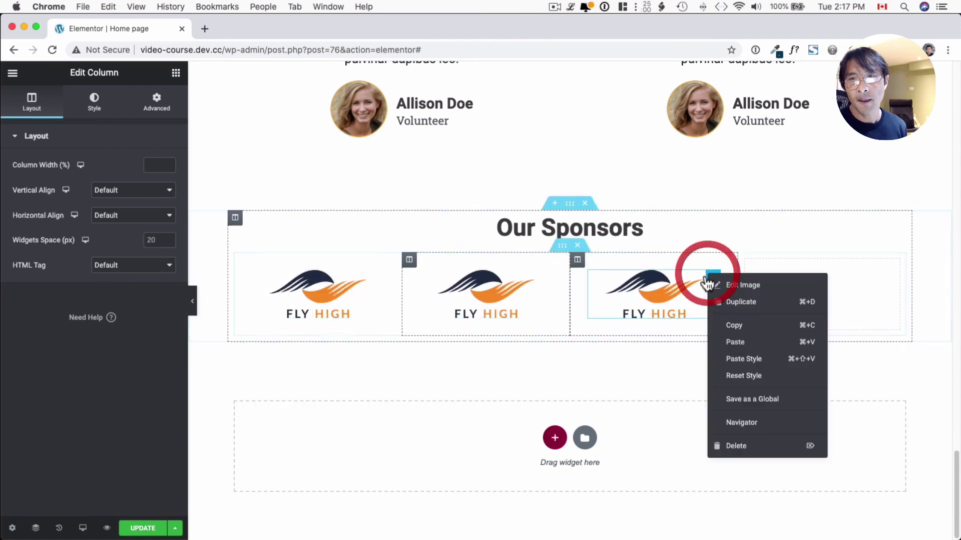
pyautogui.click(736, 303)
pyautogui.moveTo(717, 320); pyautogui.dragTo(824, 281)
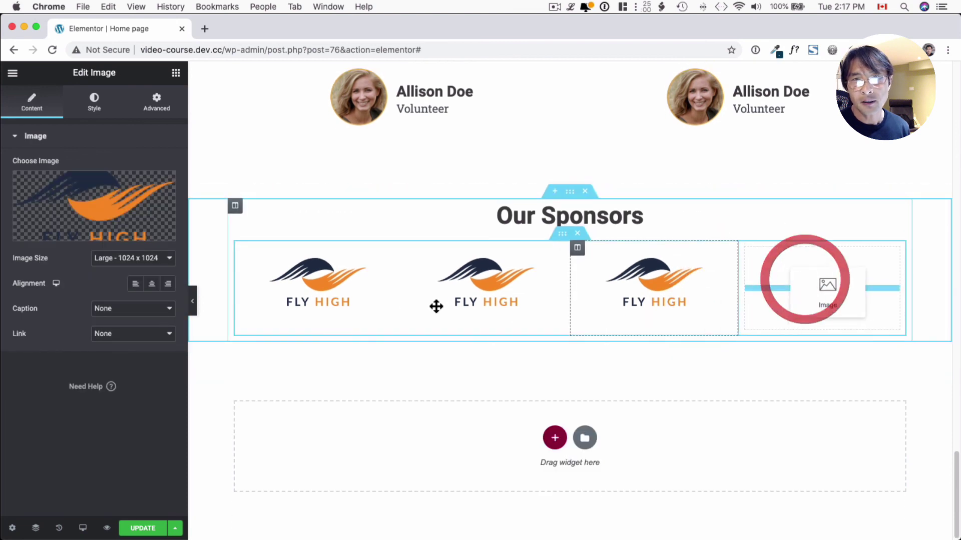
# Step: Replace the second sponsor image with the DIRECTOR logo from the media library
pyautogui.click(488, 283)
pyautogui.click(100, 195)
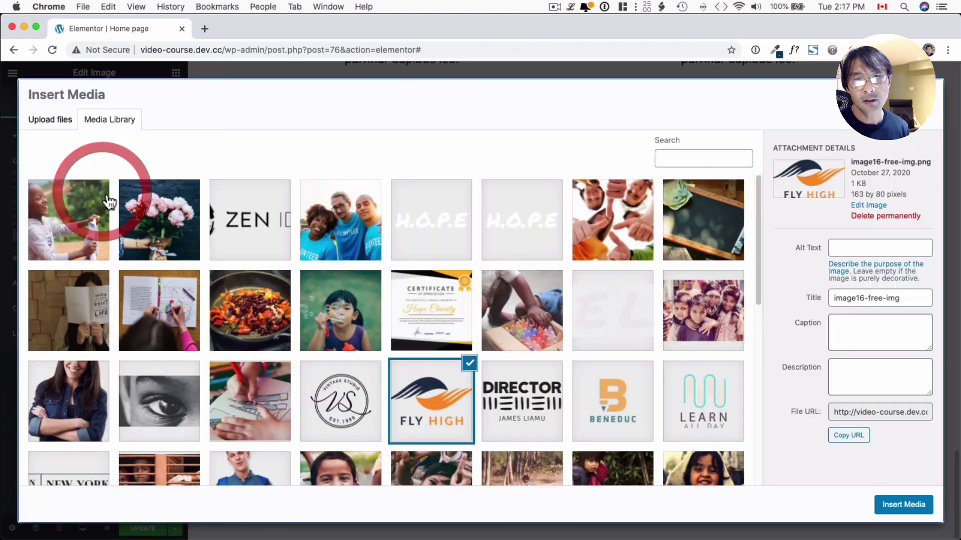
pyautogui.click(515, 391)
pyautogui.click(903, 504)
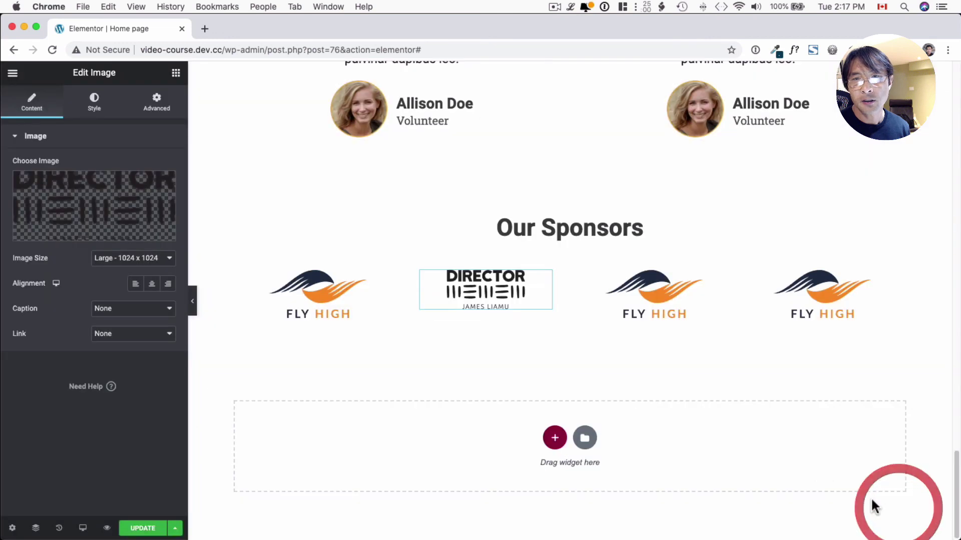
# Step: Replace the third sponsor image with the BENEDUC logo from the media library
pyautogui.click(678, 303)
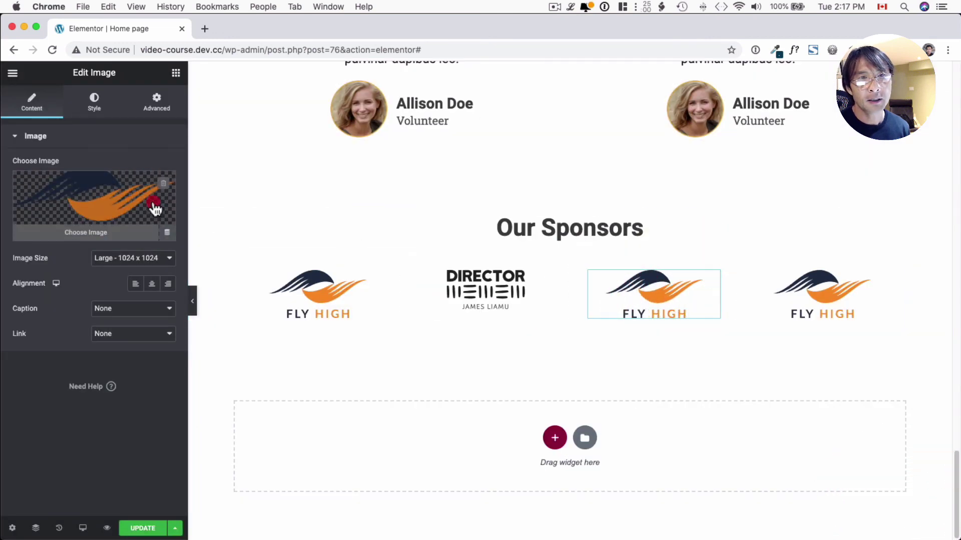
pyautogui.click(154, 208)
pyautogui.click(604, 399)
pyautogui.click(903, 505)
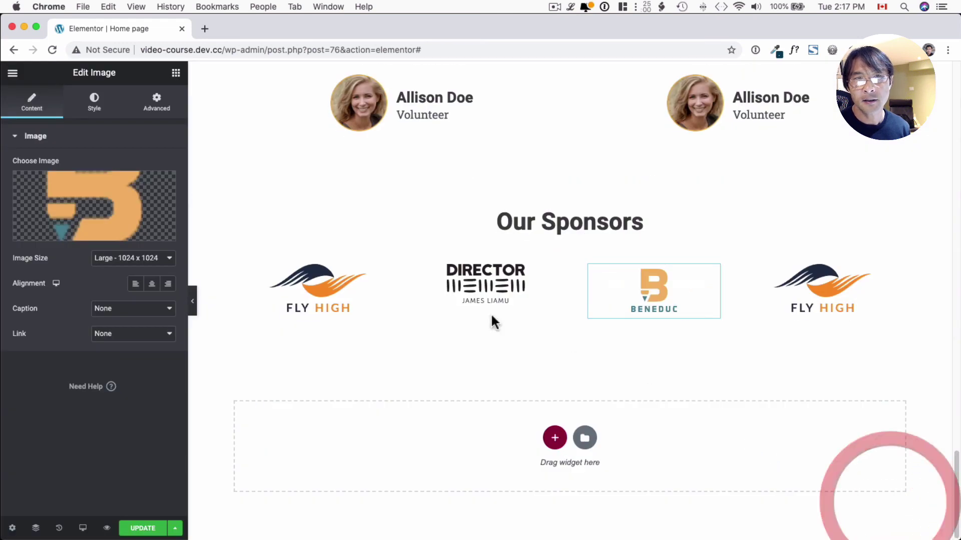
# Step: Replace the fourth sponsor image with the LEARN ALL DAY logo from the media library
pyautogui.click(800, 299)
pyautogui.click(169, 228)
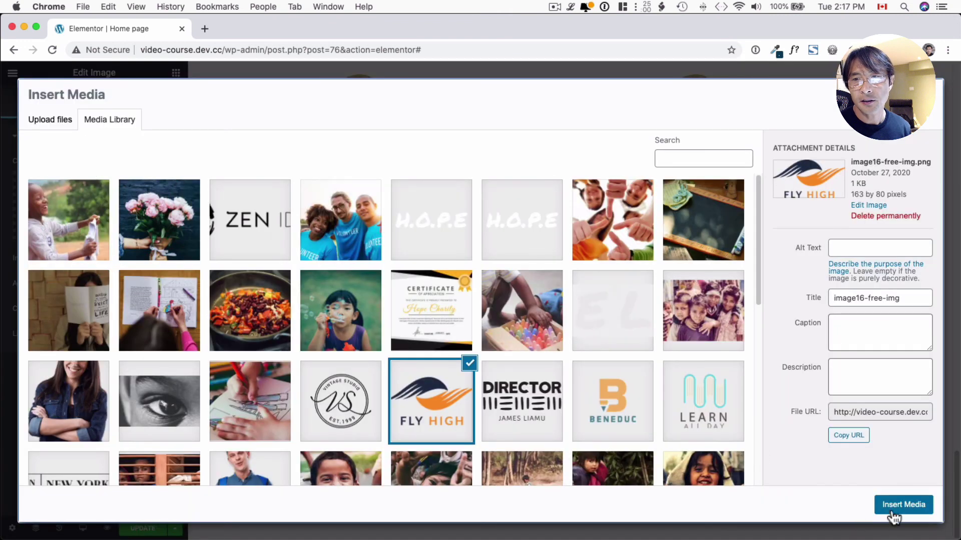
pyautogui.click(716, 396)
pyautogui.click(898, 505)
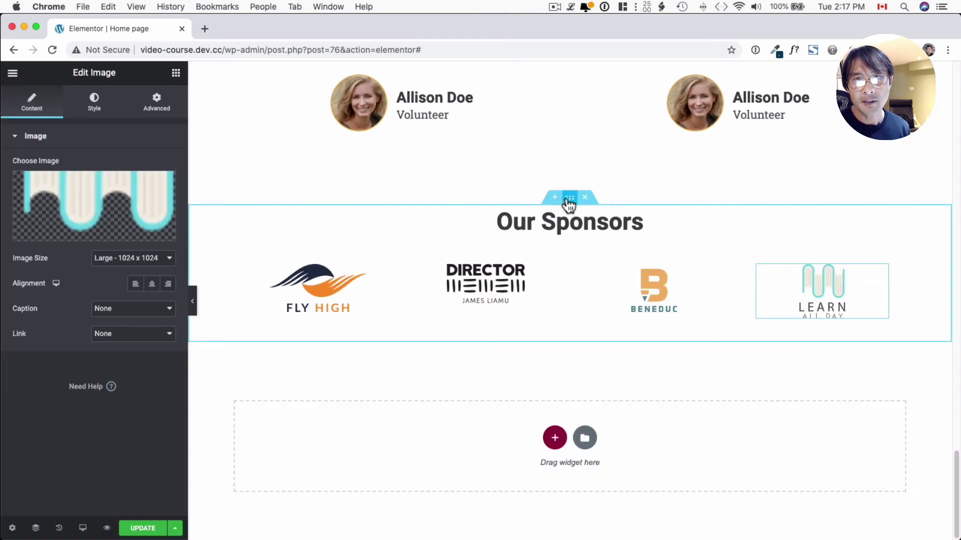
# Step: Give the Our Sponsors section a classic background in very light grey, #F3F1F1
pyautogui.click(570, 200)
pyautogui.scroll(8, 569, 203)
pyautogui.scroll(-5, 567, 202)
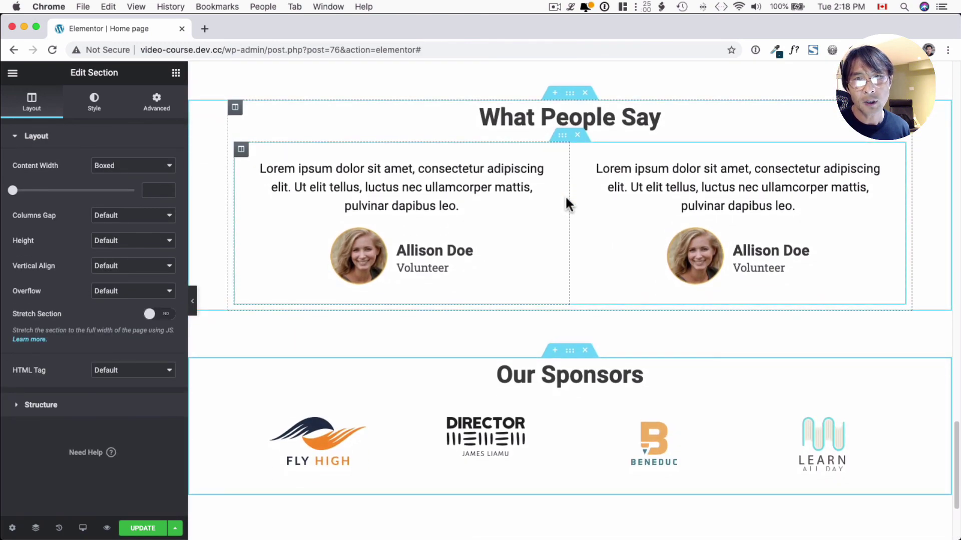
pyautogui.click(176, 74)
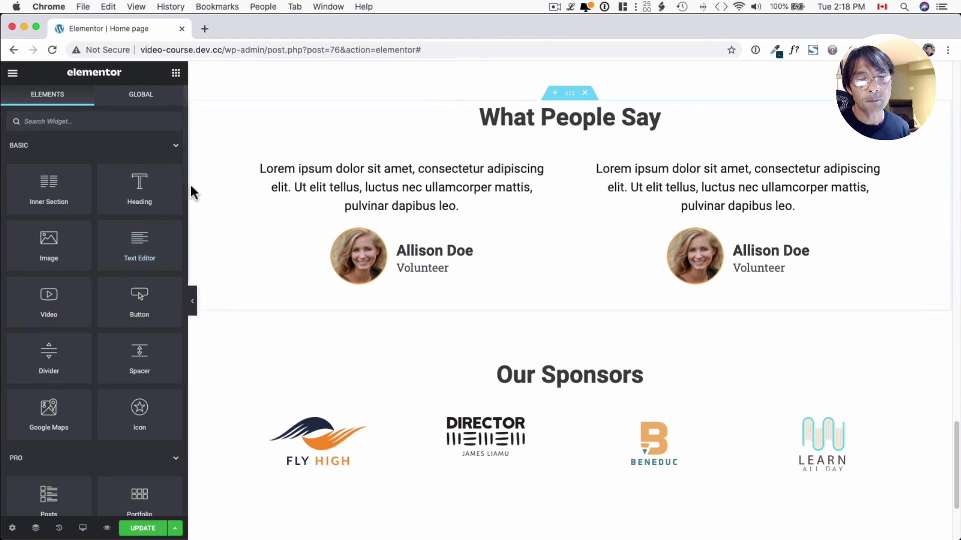
pyautogui.rightClick(570, 361)
pyautogui.click(598, 363)
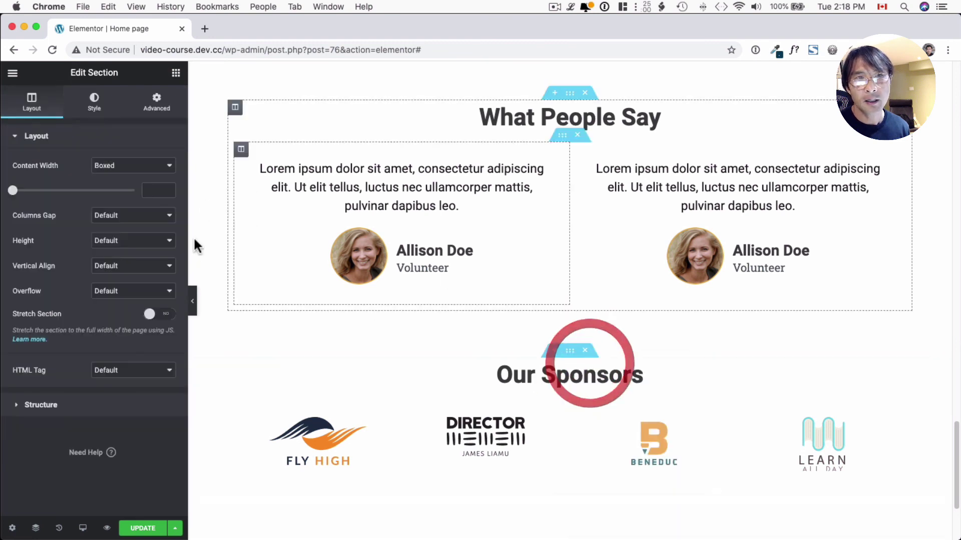
pyautogui.click(94, 102)
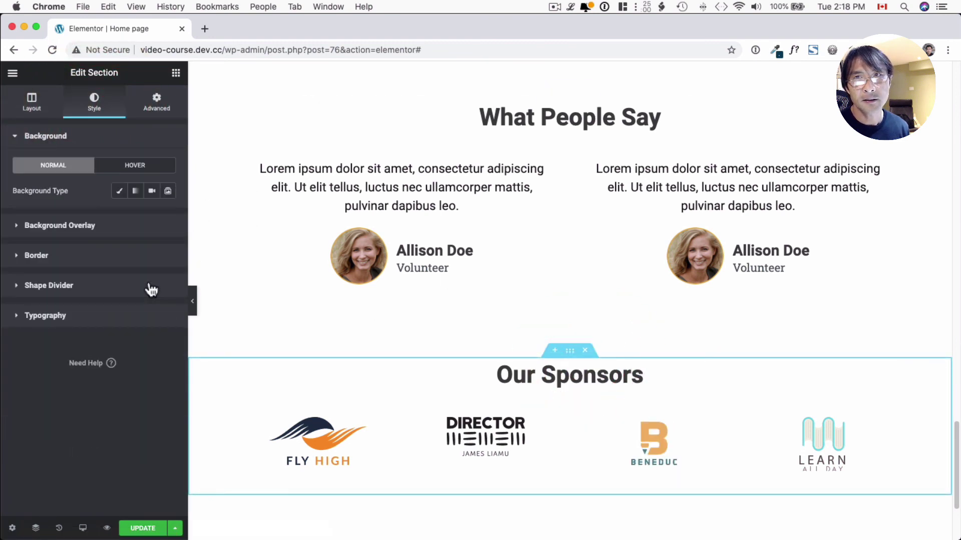
pyautogui.click(116, 191)
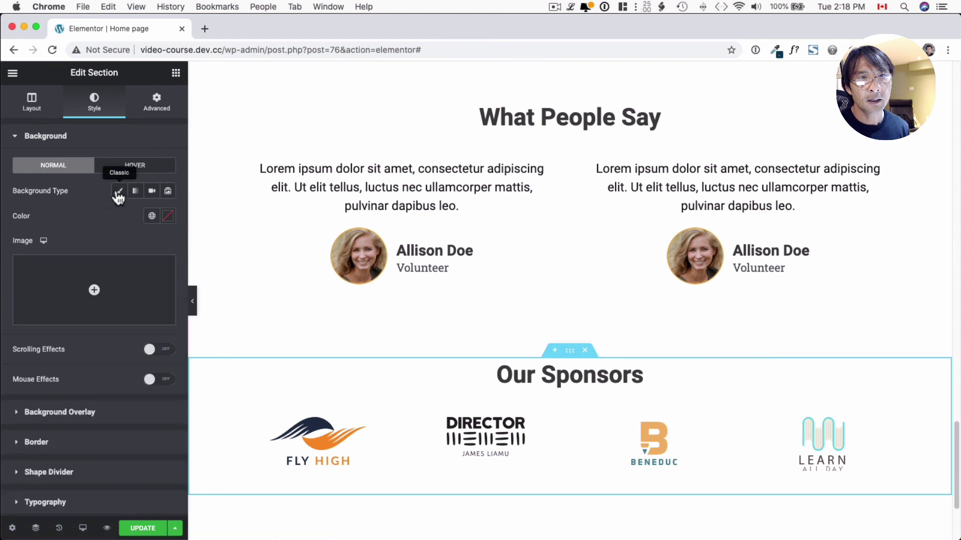
pyautogui.click(170, 222)
pyautogui.moveTo(112, 264); pyautogui.dragTo(31, 263)
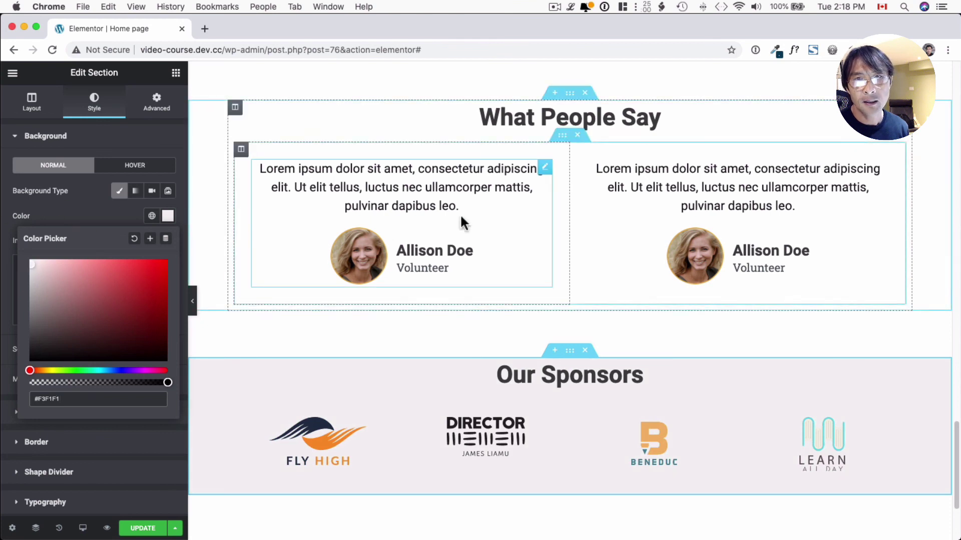
# Step: Unlink the padding values of the Our Sponsors section and set its top and bottom padding to 77 px
pyautogui.click(157, 100)
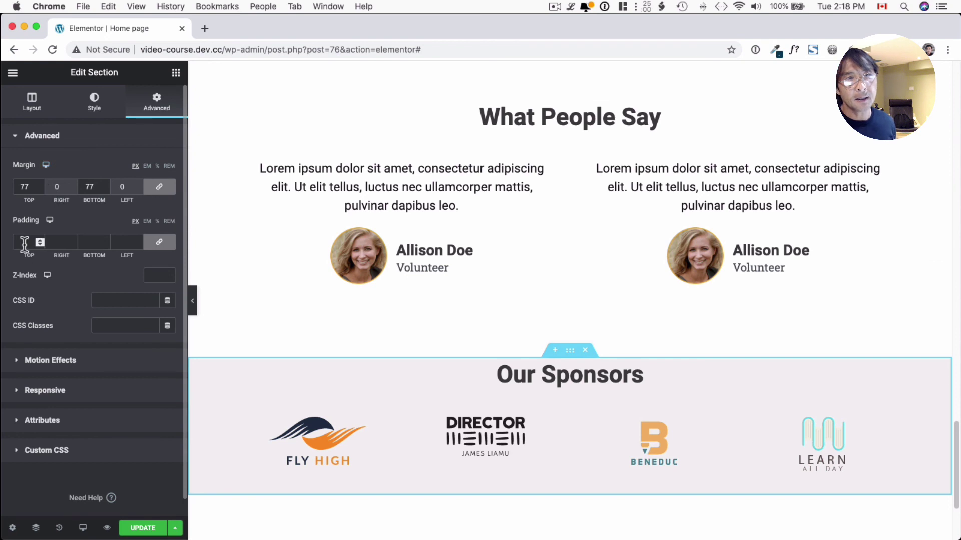
pyautogui.click(159, 242)
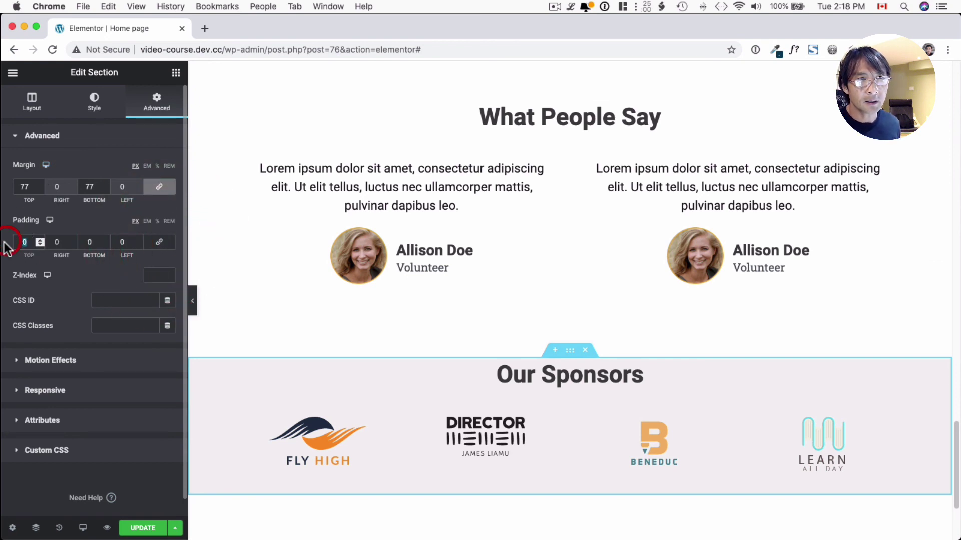
pyautogui.write('77')
pyautogui.scroll(-1, 128, 261)
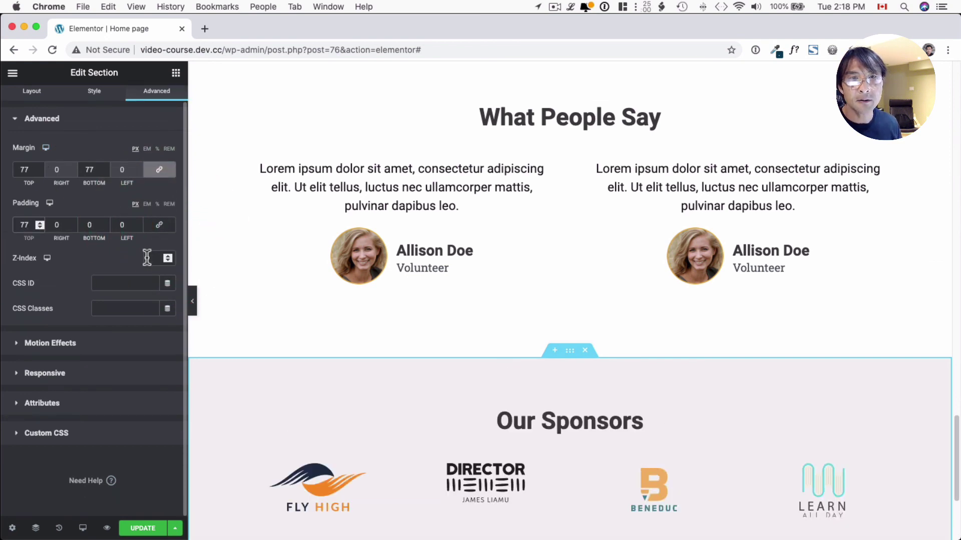
pyautogui.click(79, 225)
pyautogui.write('7')
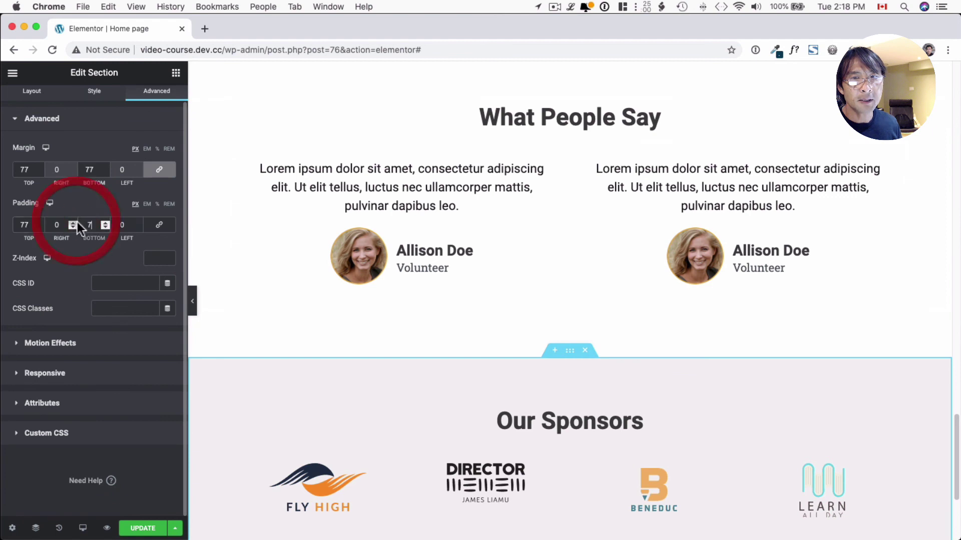
pyautogui.write('7')
pyautogui.scroll(-3, 494, 315)
pyautogui.scroll(-4, 495, 317)
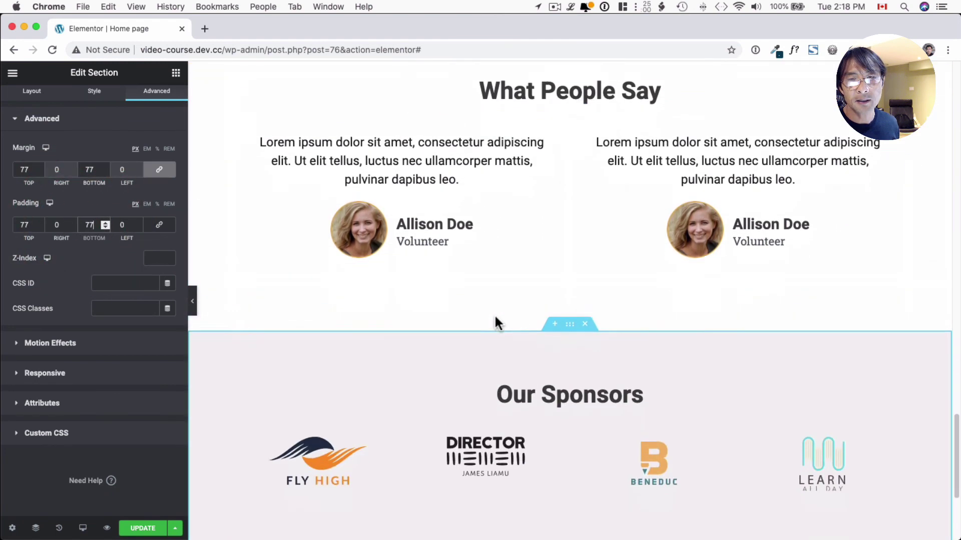
# Step: Set the top and bottom margins of the inner section holding the sponsor logos to 16 px
pyautogui.scroll(-4, 556, 406)
pyautogui.scroll(1, 553, 385)
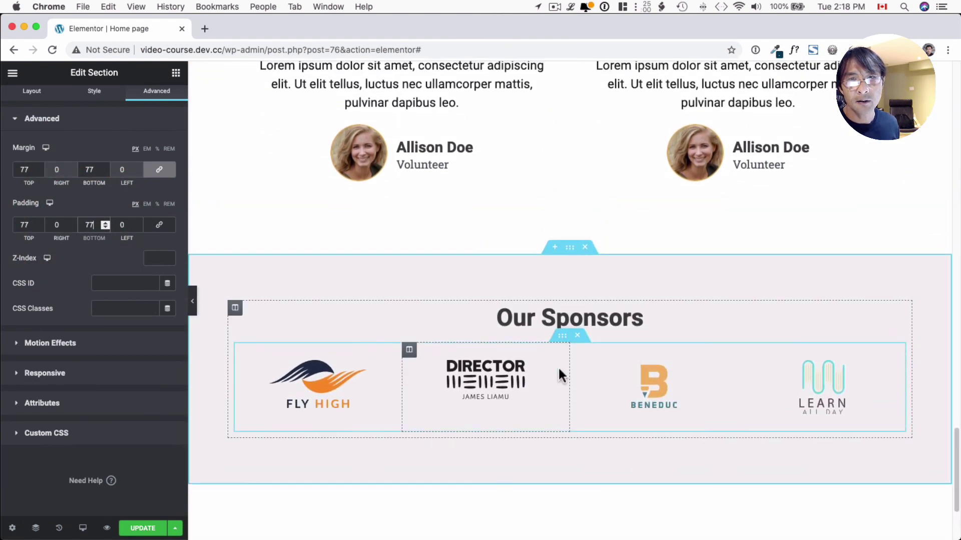
pyautogui.click(561, 336)
pyautogui.click(159, 104)
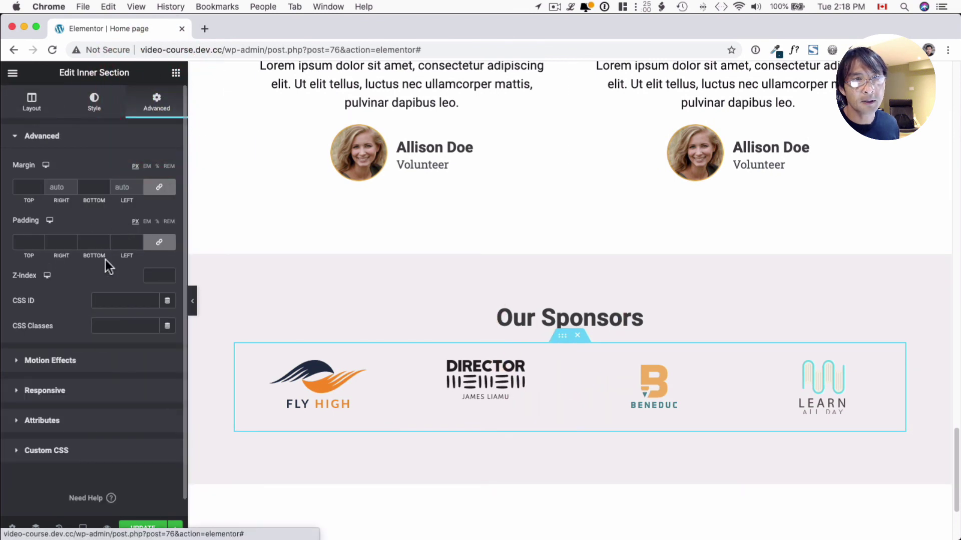
pyautogui.click(40, 186)
pyautogui.write('12')
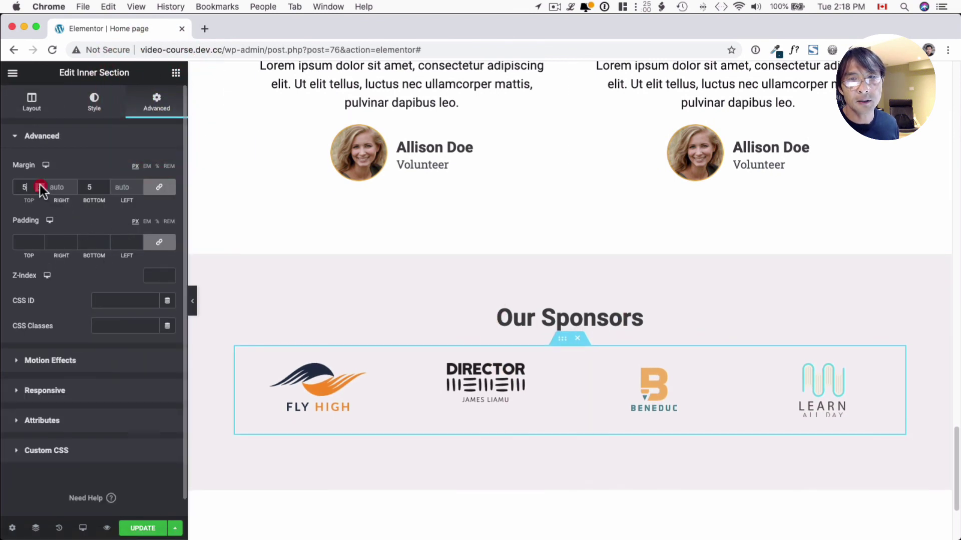
pyautogui.click(40, 184)
pyautogui.click(40, 185)
pyautogui.click(40, 184)
pyautogui.click(40, 185)
pyautogui.scroll(-2, 320, 305)
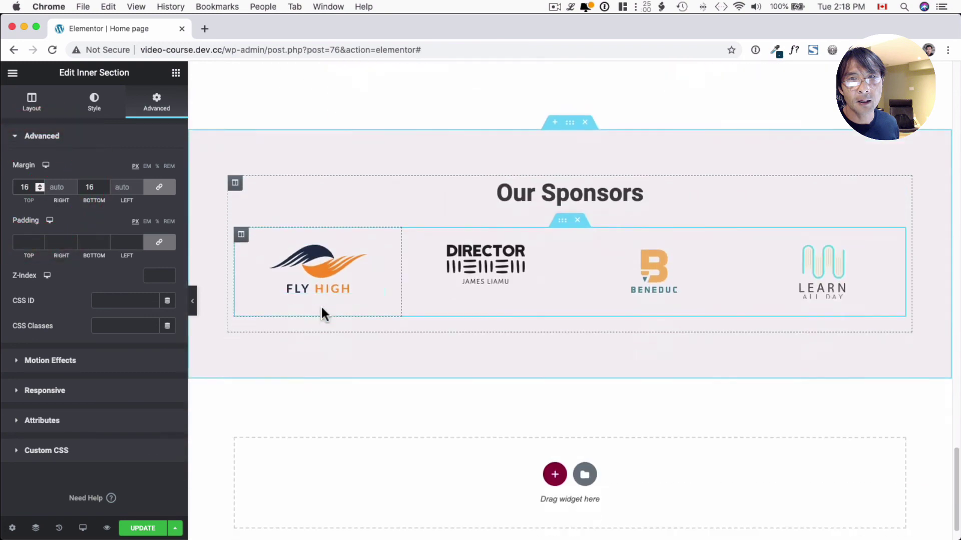
# Step: Add a Button widget beneath the three mission columns in the Our Missions section
pyautogui.scroll(3, 320, 304)
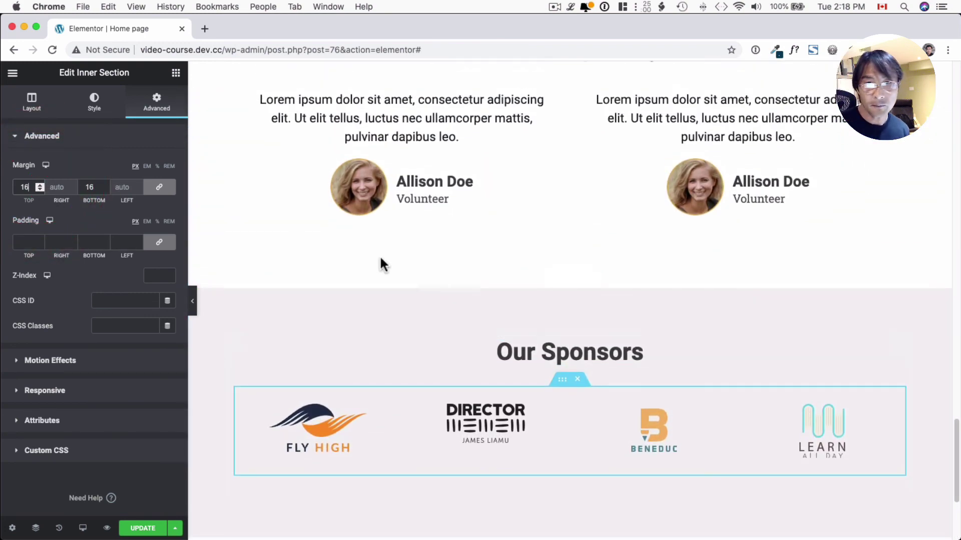
pyautogui.scroll(-4, 452, 313)
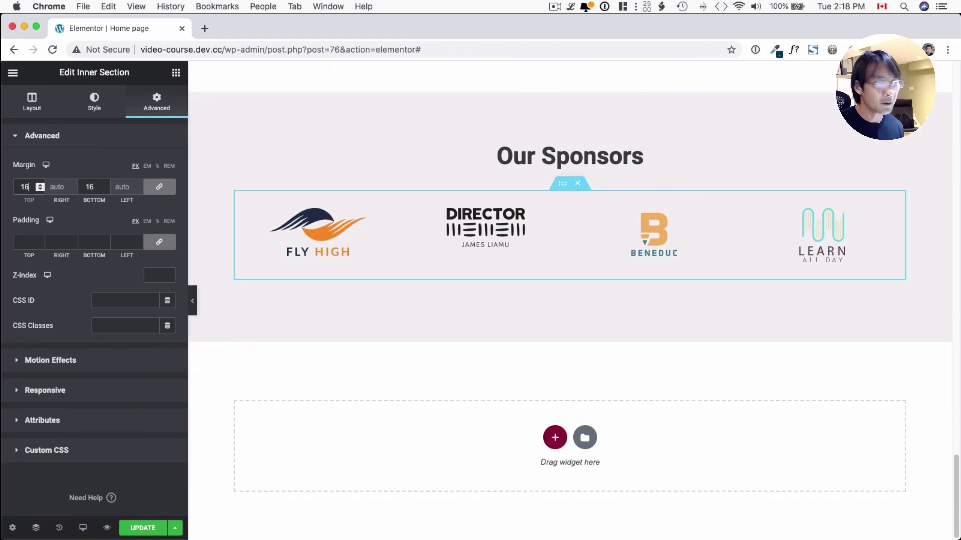
pyautogui.scroll(5, 471, 316)
pyautogui.scroll(-5, 471, 316)
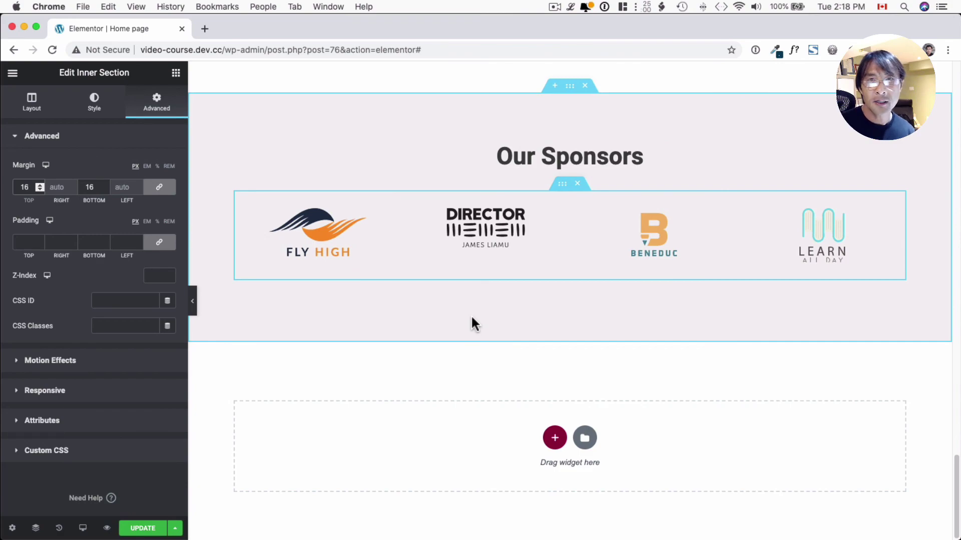
pyautogui.scroll(7, 472, 319)
pyautogui.scroll(15, 472, 318)
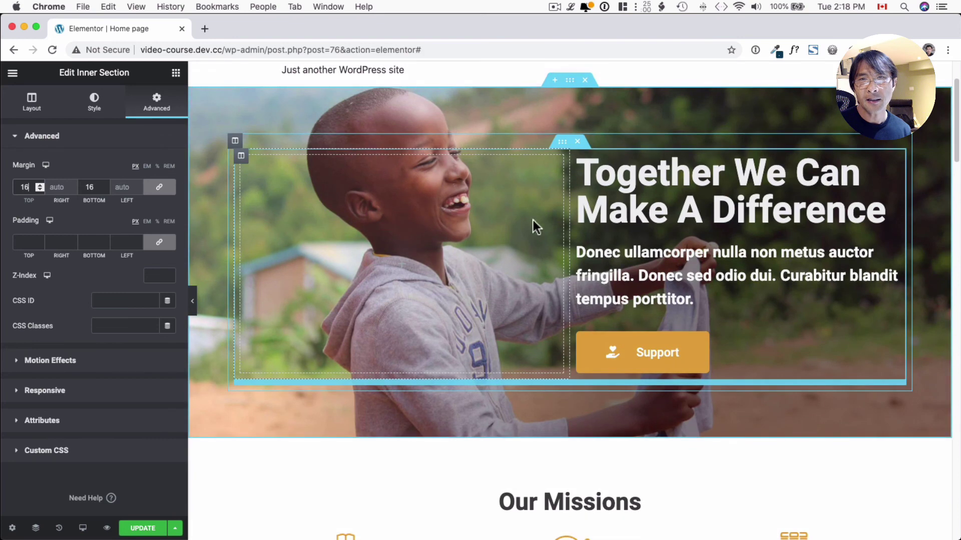
pyautogui.scroll(-5, 575, 146)
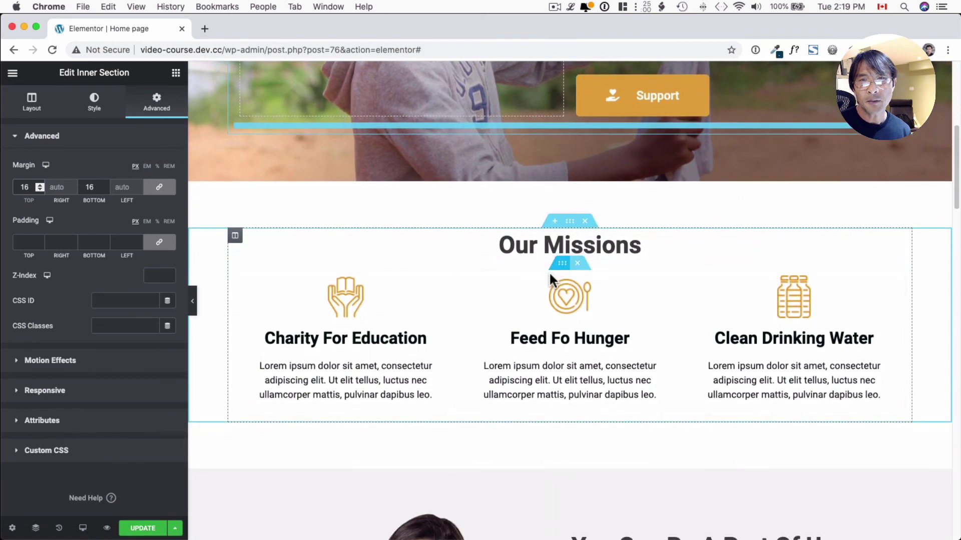
pyautogui.click(176, 73)
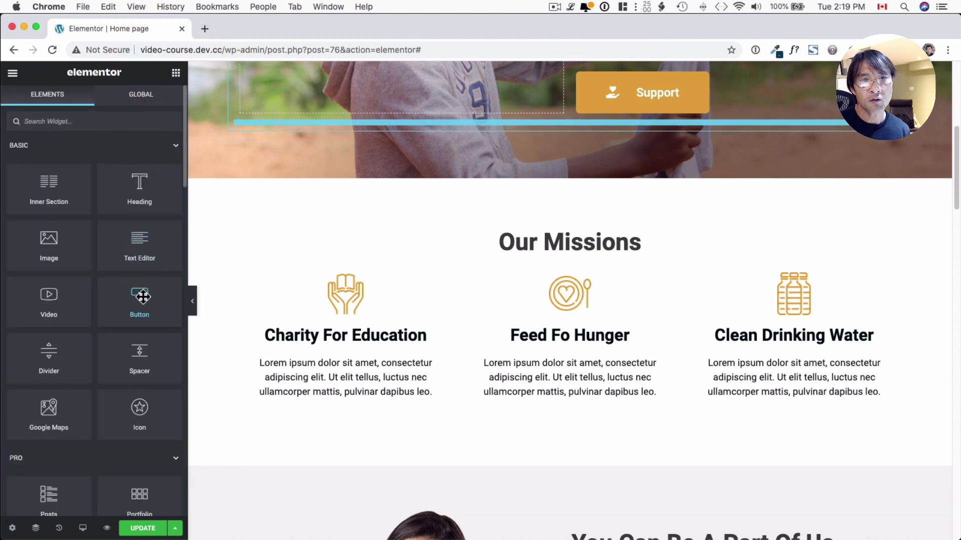
pyautogui.moveTo(143, 297); pyautogui.dragTo(568, 415)
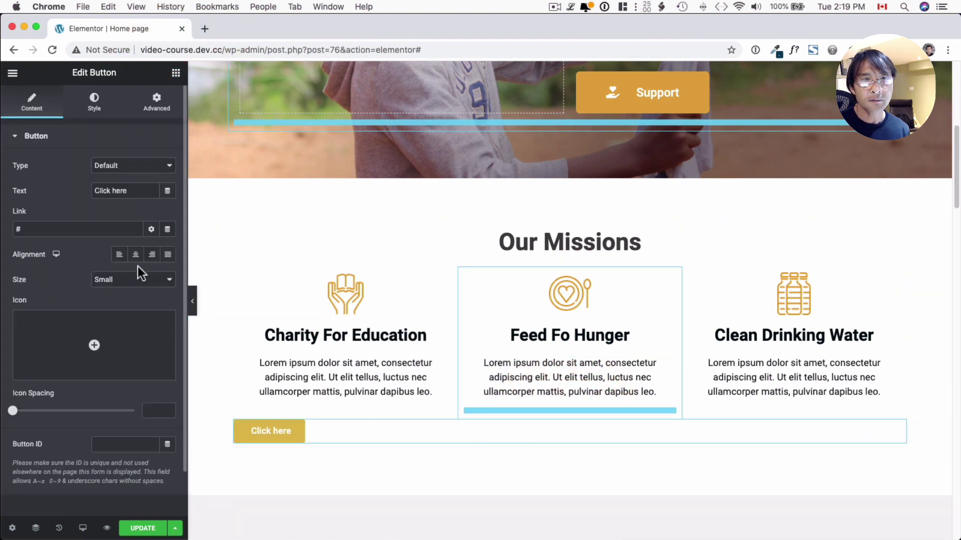
# Step: Centre the new Our Missions button, label it "Explore what we do" and set its size to Large
pyautogui.click(136, 255)
pyautogui.click(122, 190)
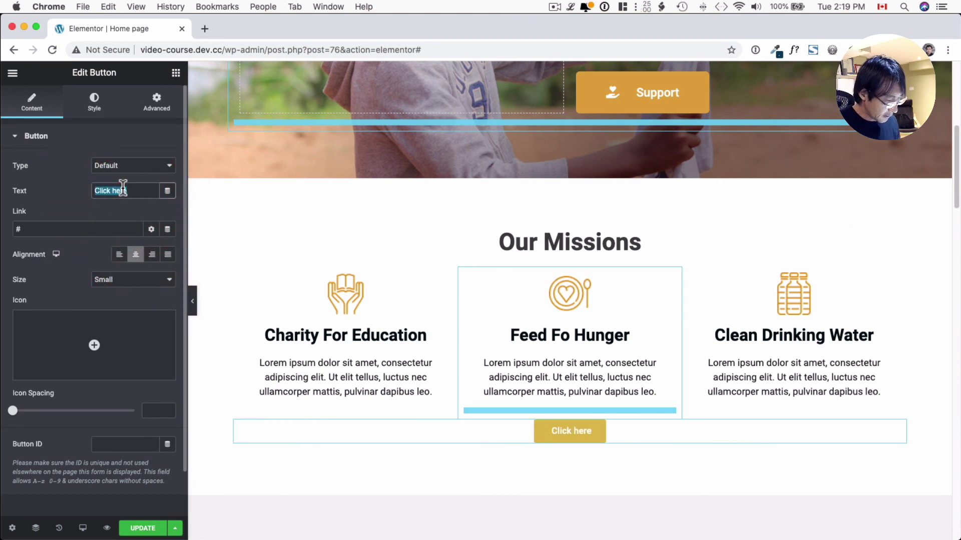
pyautogui.write('Explore what we do')
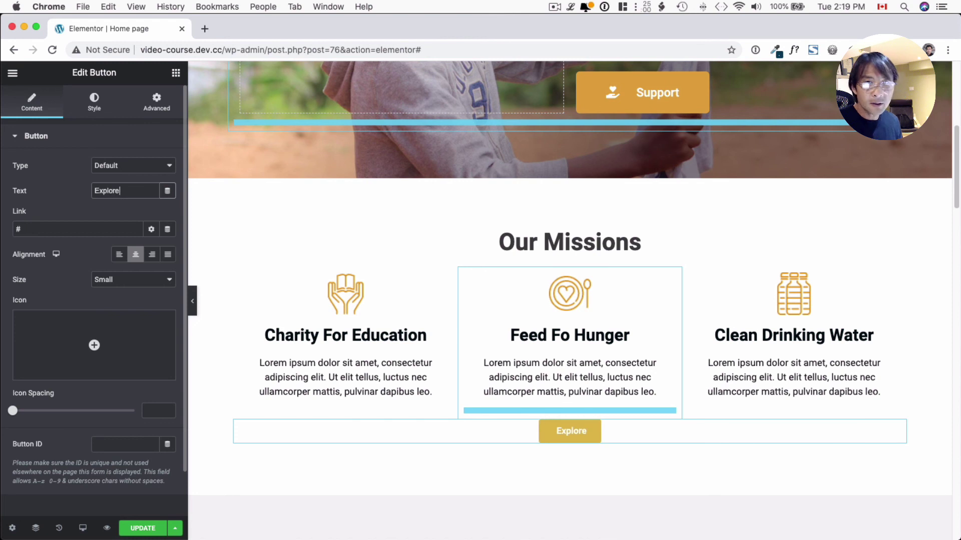
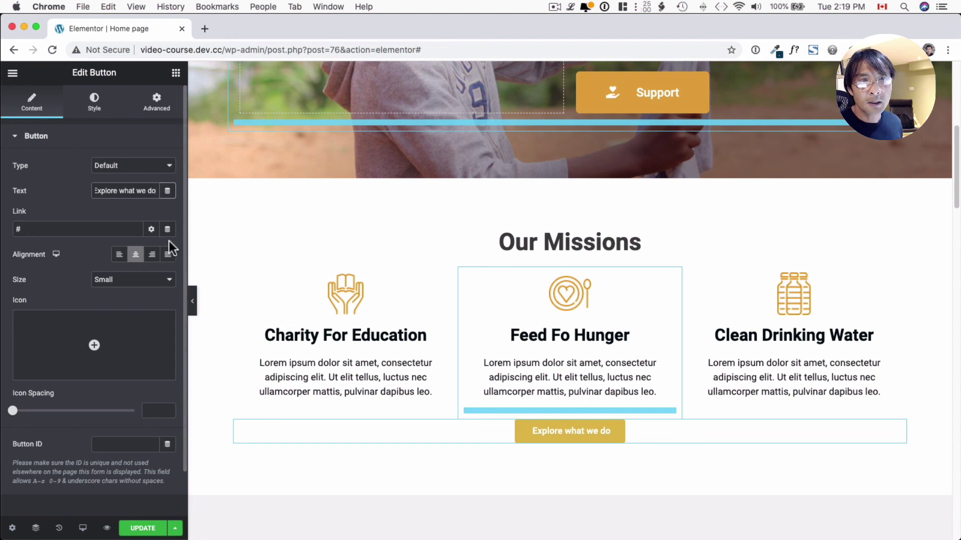
pyautogui.click(119, 289)
pyautogui.click(121, 301)
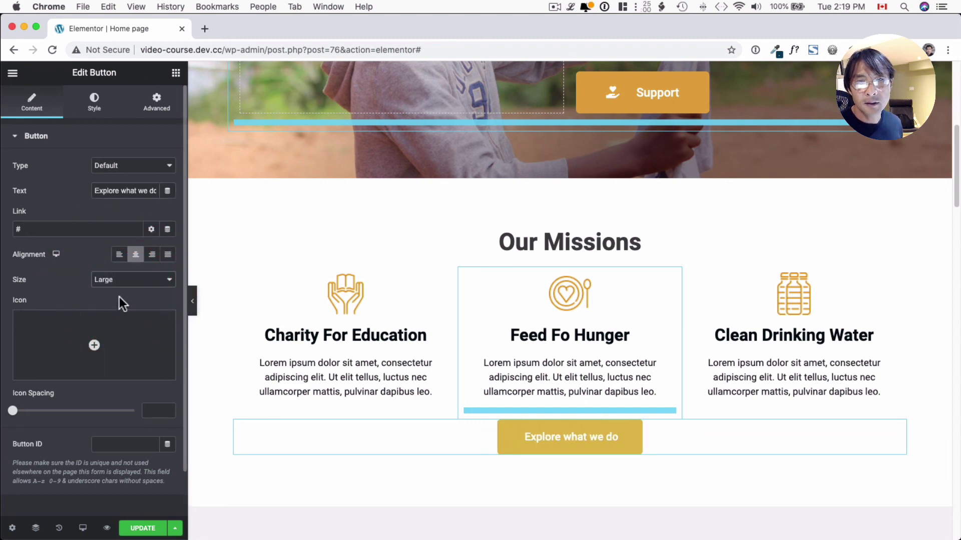
pyautogui.click(333, 431)
pyautogui.scroll(2, 343, 418)
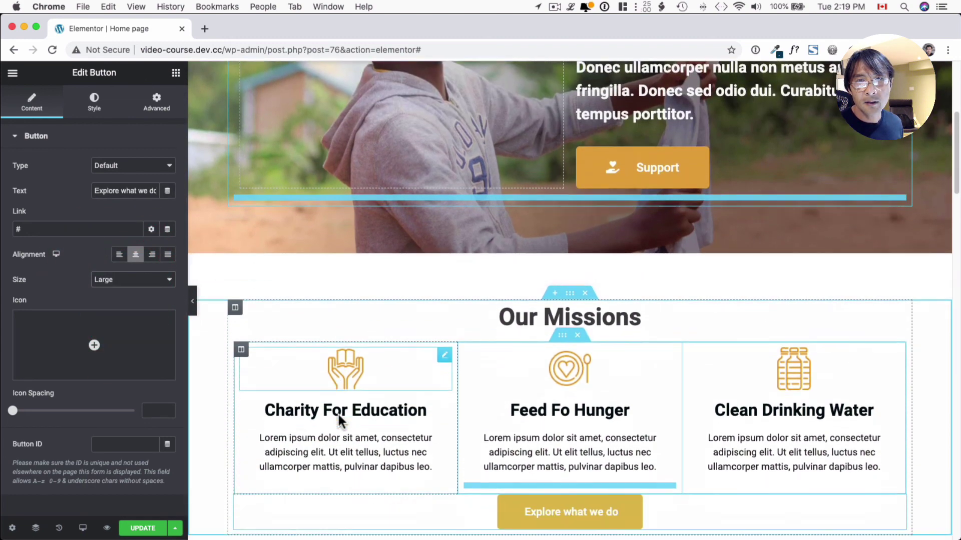
pyautogui.click(323, 266)
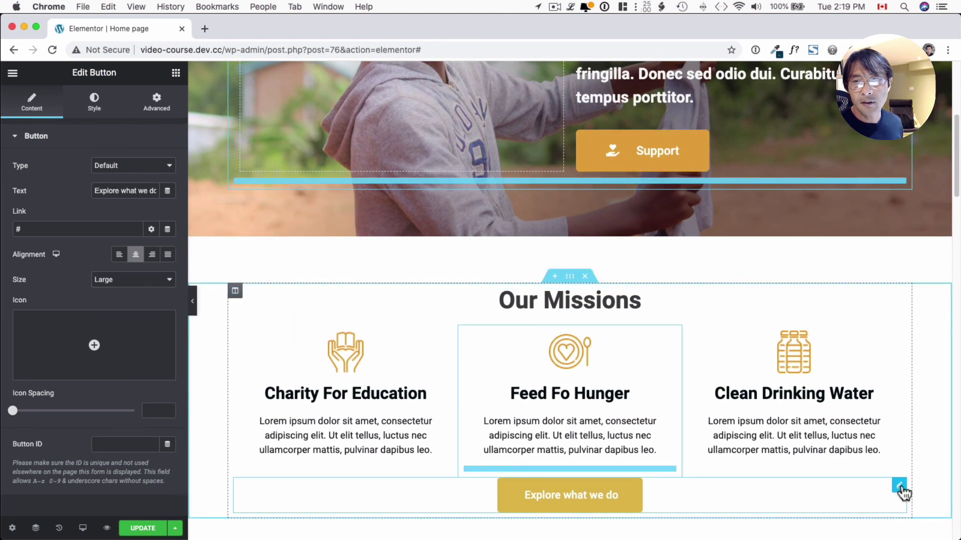
# Step: Set the margin of the "Explore what we do" button to 17 px on all sides
pyautogui.click(899, 486)
pyautogui.click(165, 102)
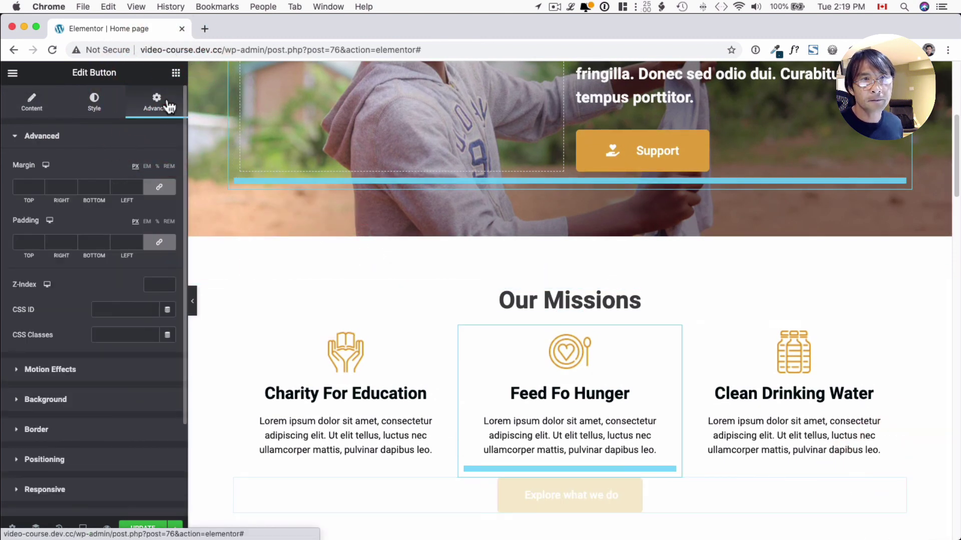
pyautogui.click(39, 187)
pyautogui.press('Up')
pyautogui.press('Up')
pyautogui.press('Up')
pyautogui.press('Up')
pyautogui.press('Up')
pyautogui.press('Up')
pyautogui.press('Up')
pyautogui.press('Up')
pyautogui.press('Up')
pyautogui.press('Up')
pyautogui.press('Up')
pyautogui.press('Up')
pyautogui.press('Up')
pyautogui.press('Up')
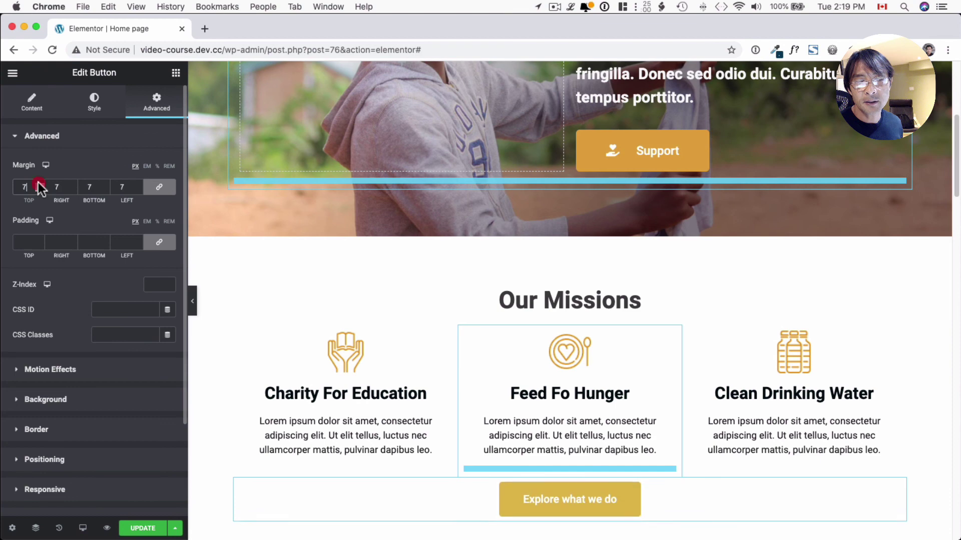
pyautogui.press('Up')
pyautogui.press('Up')
pyautogui.press('Up')
# Step: Review the layout and buttons of the page sections from Our Missions down to Our Sponsors
pyautogui.scroll(-6, 392, 284)
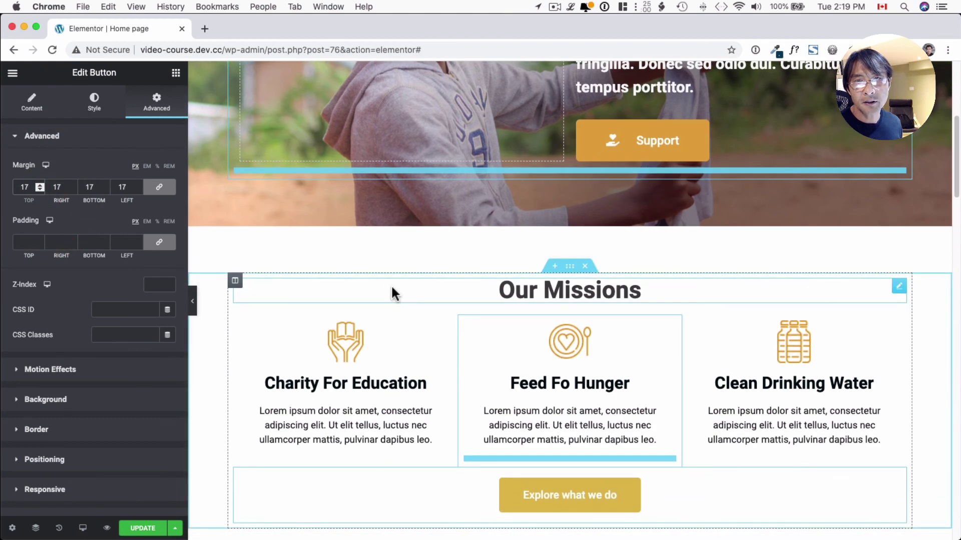
pyautogui.scroll(-5, 380, 274)
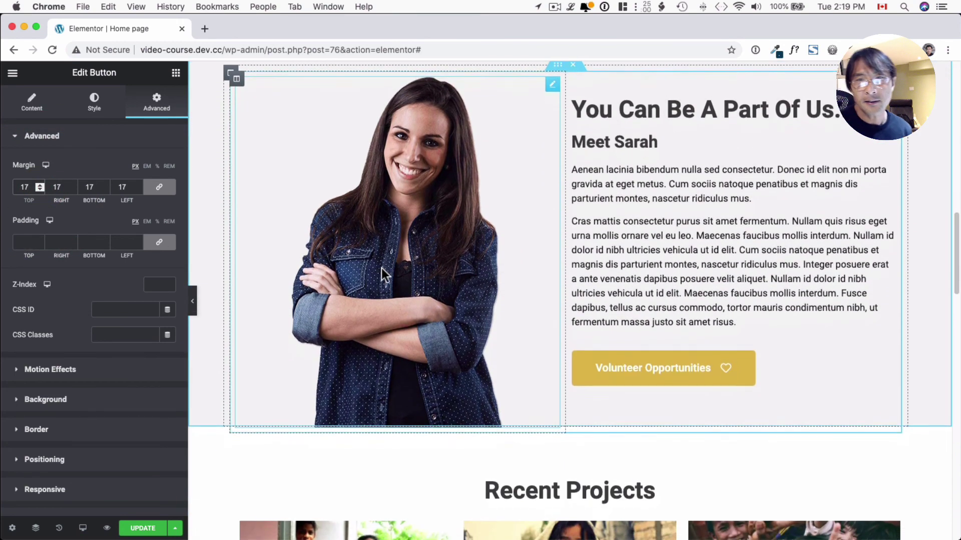
pyautogui.scroll(-1, 596, 315)
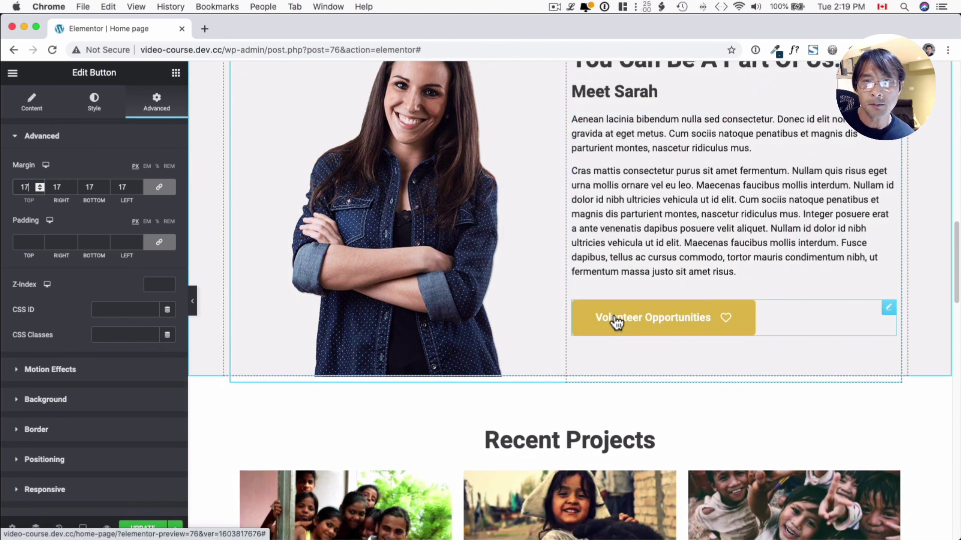
pyautogui.scroll(-6, 616, 323)
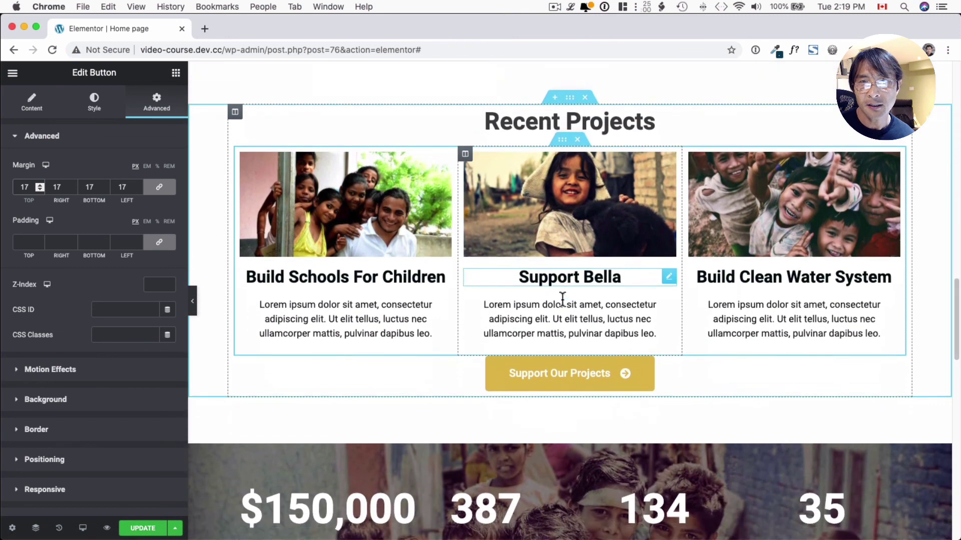
pyautogui.scroll(-1, 555, 299)
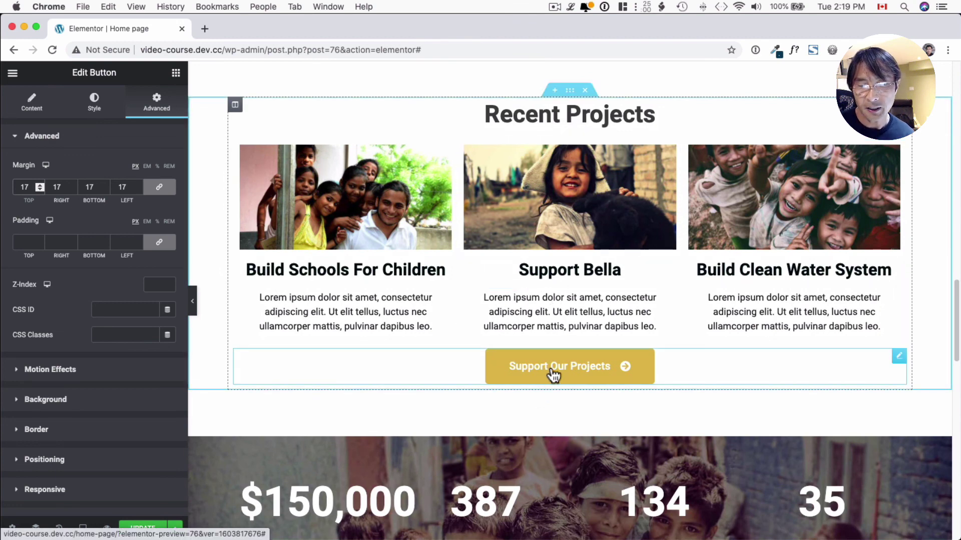
pyautogui.scroll(-4, 553, 374)
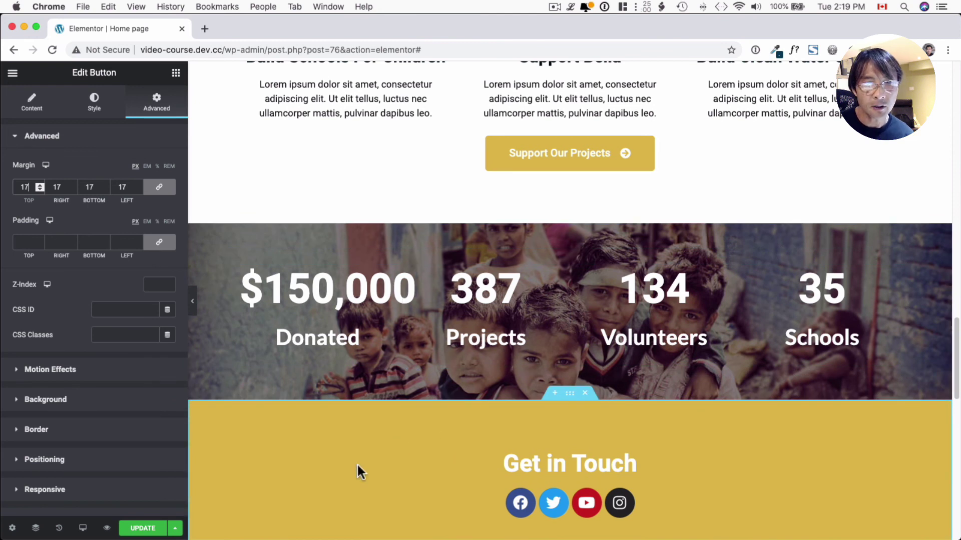
pyautogui.scroll(-1, 395, 433)
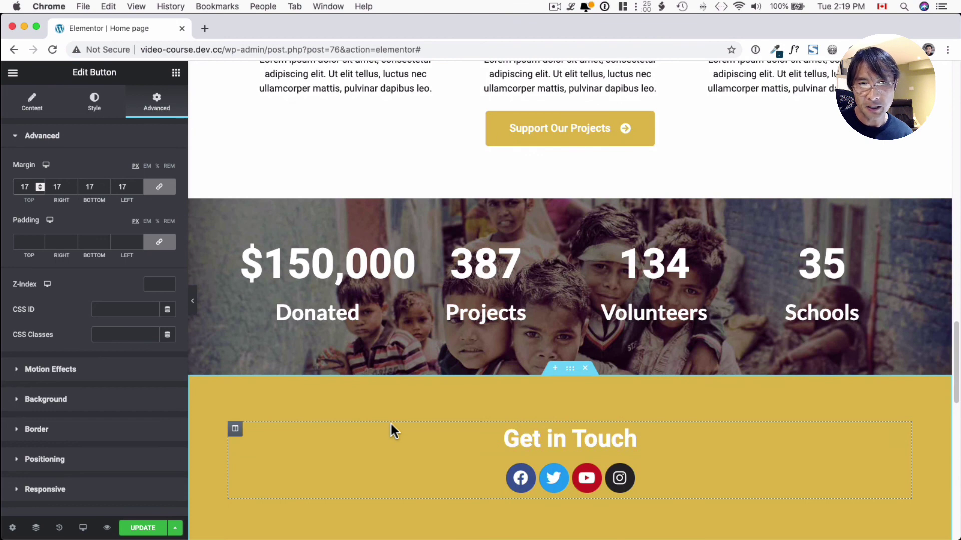
pyautogui.scroll(-3, 391, 429)
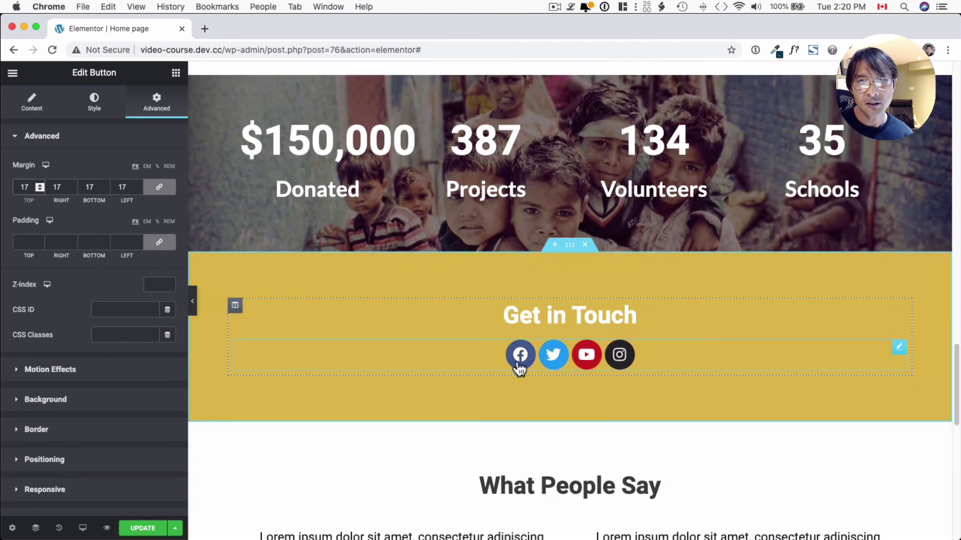
pyautogui.scroll(-8, 606, 367)
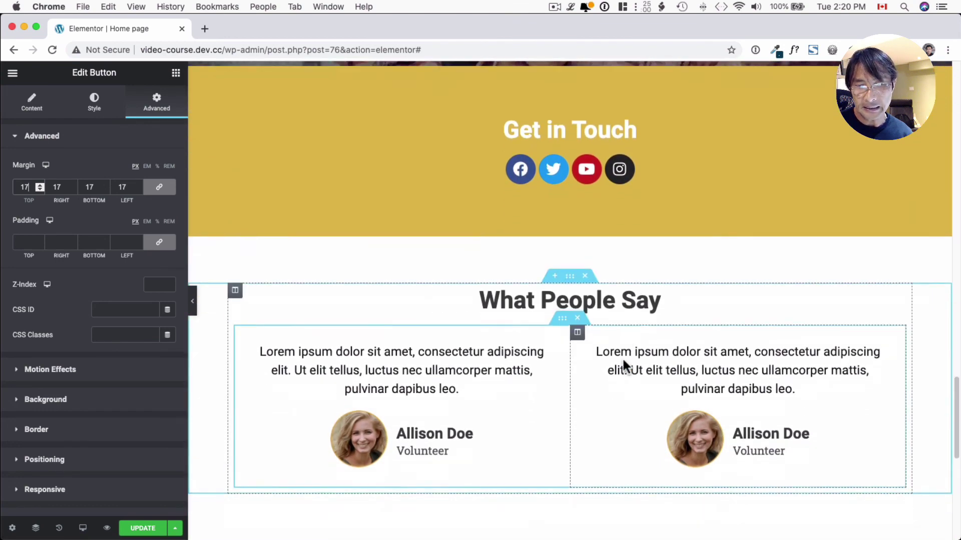
pyautogui.scroll(-2, 620, 356)
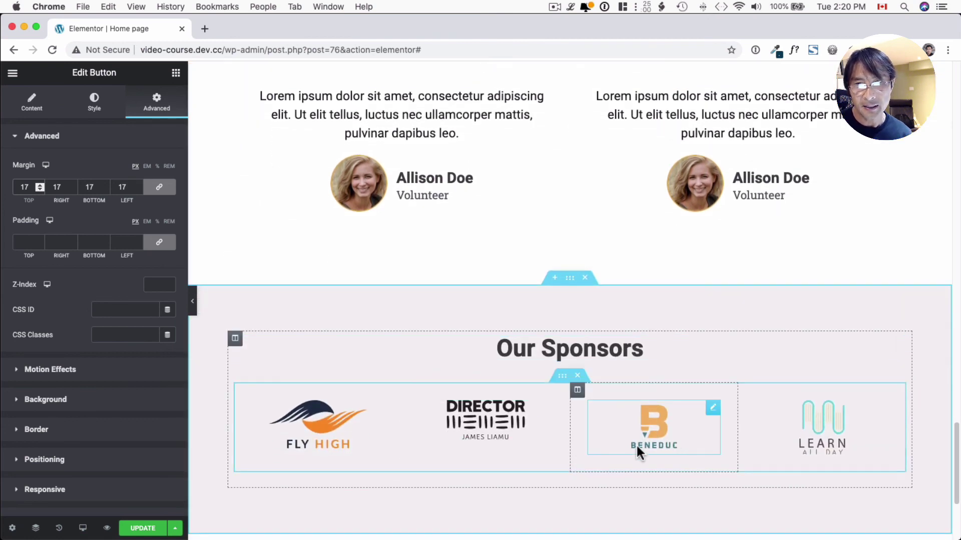
# Step: Set the link type of the FLY HIGH sponsor logo to Custom URL
pyautogui.click(317, 430)
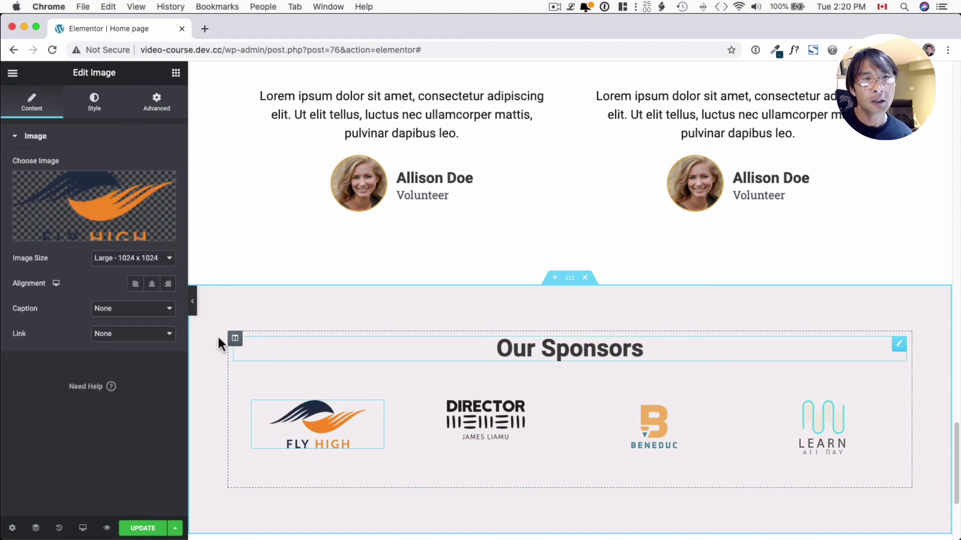
pyautogui.click(134, 338)
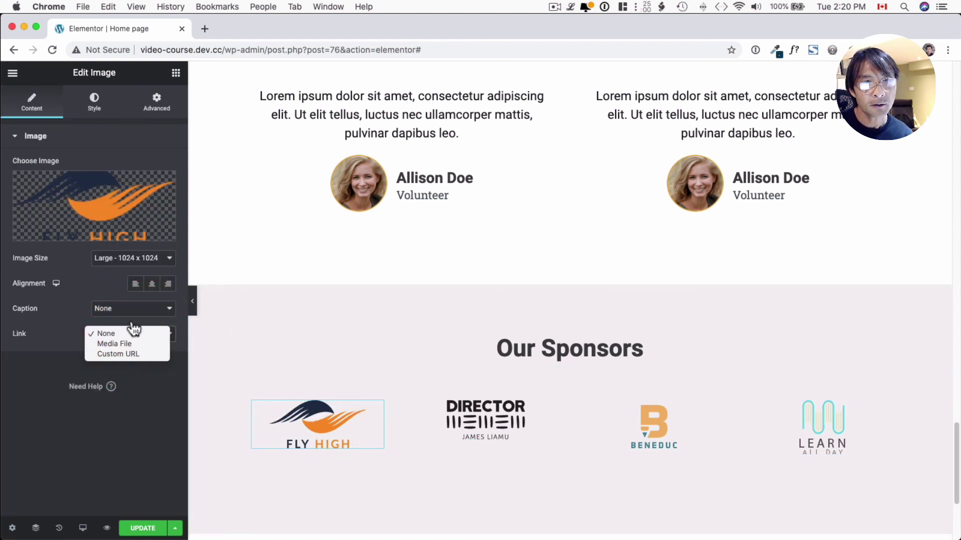
pyautogui.click(135, 356)
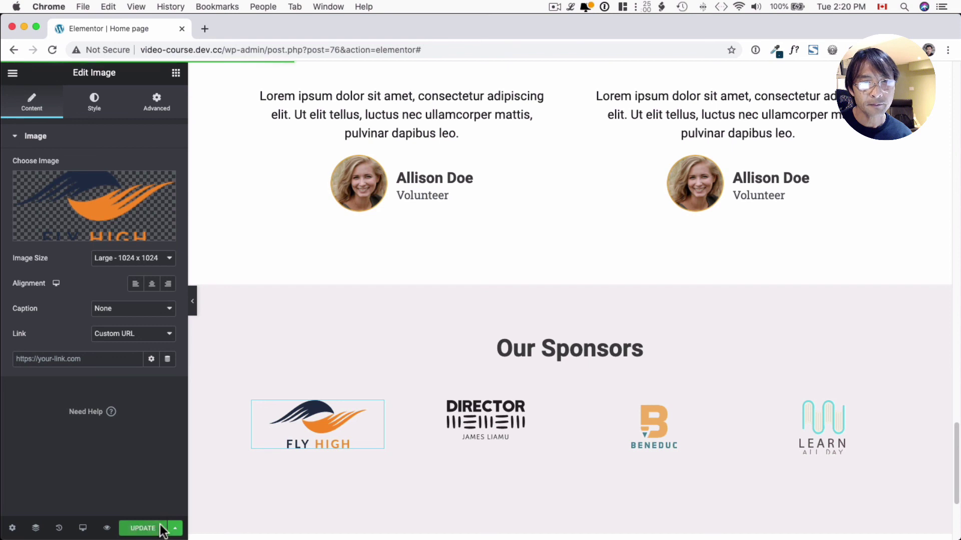
# Step: Preview the home page in a new browser tab and examine its sections from the hero banner down to the sponsors
pyautogui.click(106, 529)
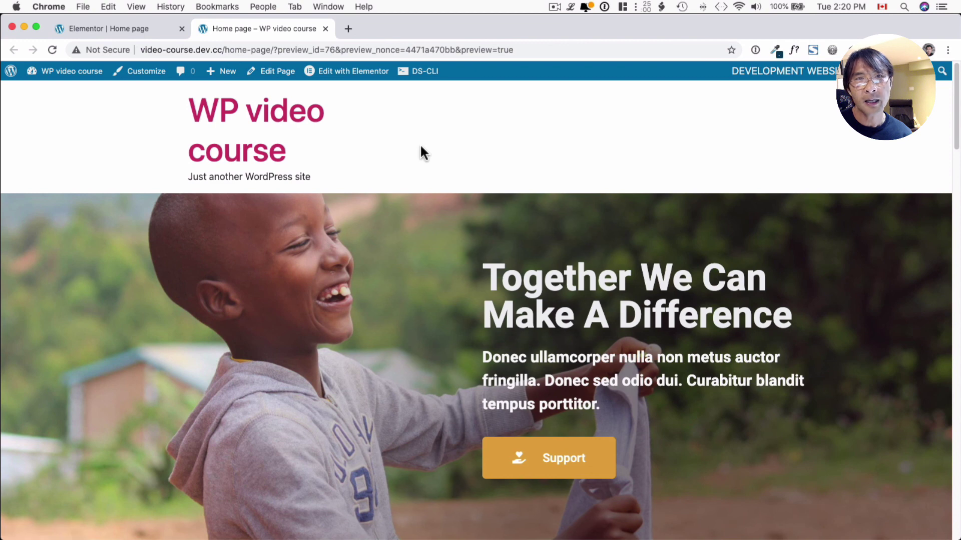
pyautogui.scroll(-1, 423, 152)
pyautogui.scroll(1, 390, 155)
pyautogui.scroll(-7, 382, 156)
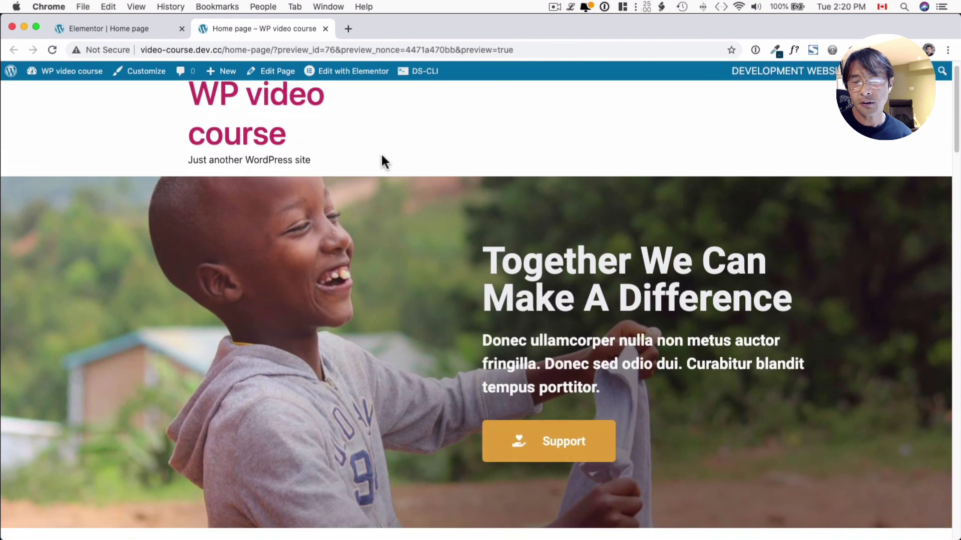
pyautogui.scroll(-11, 381, 156)
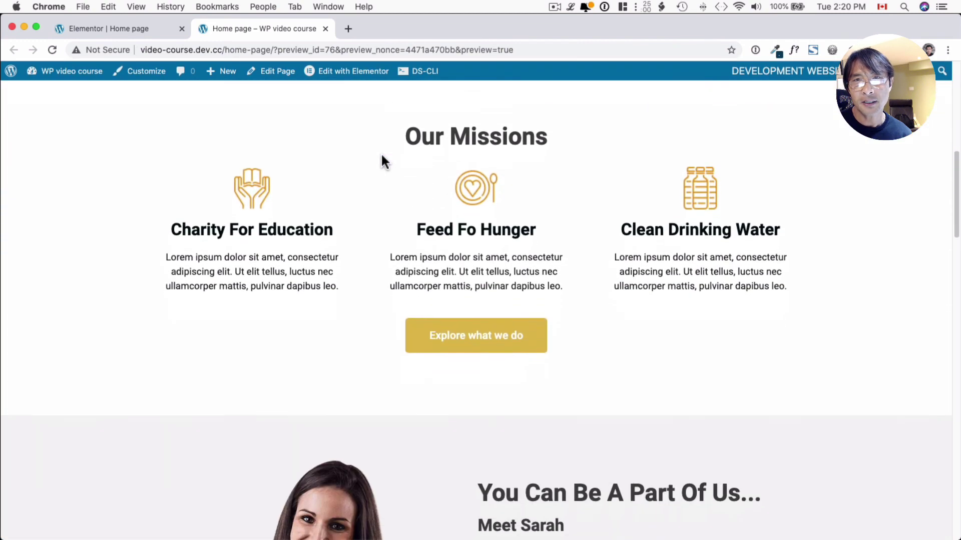
pyautogui.scroll(-8, 381, 154)
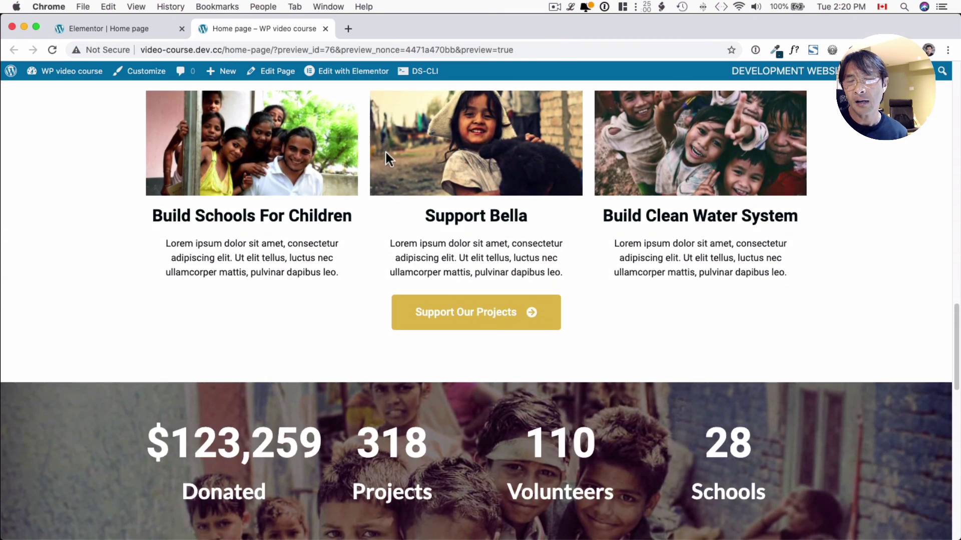
pyautogui.scroll(-4, 395, 168)
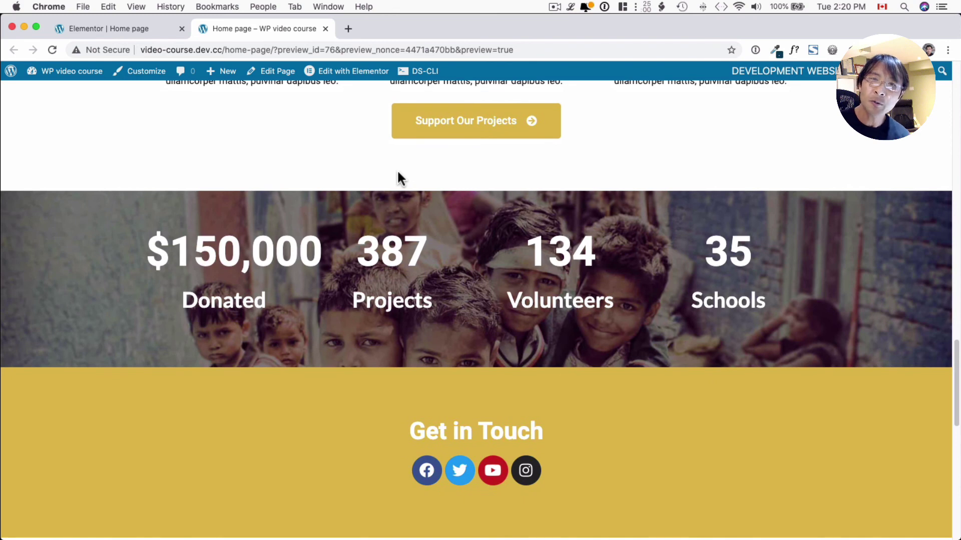
pyautogui.scroll(-7, 399, 178)
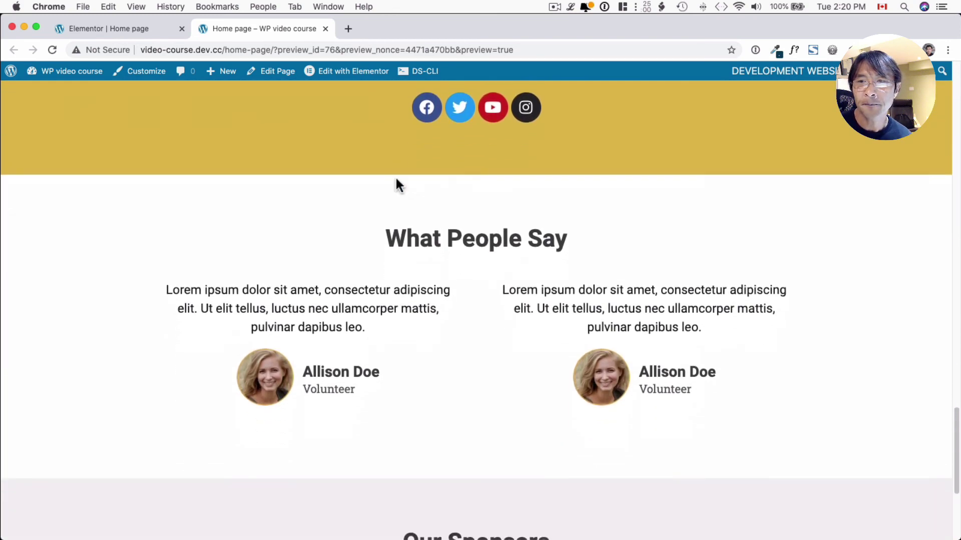
pyautogui.scroll(-5, 395, 176)
pyautogui.scroll(7, 395, 176)
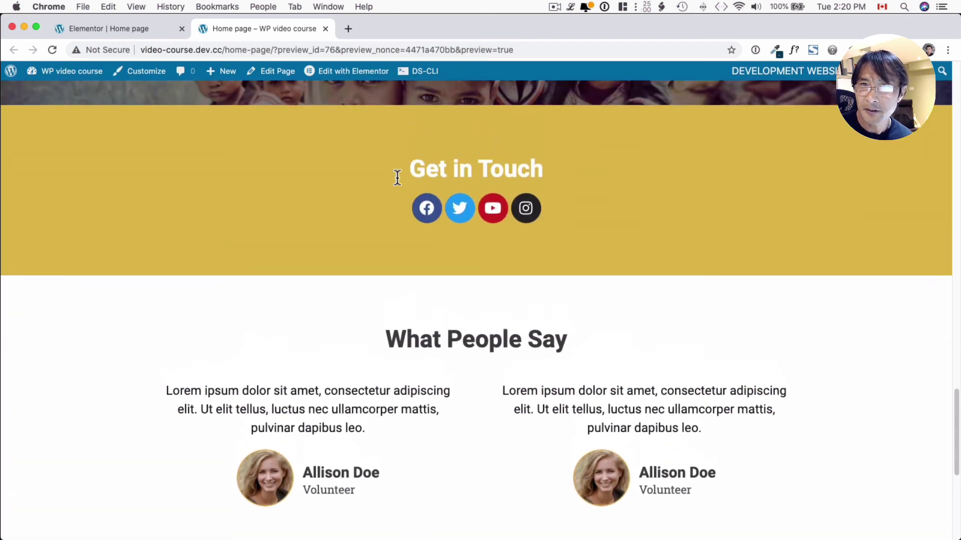
pyautogui.scroll(2, 397, 177)
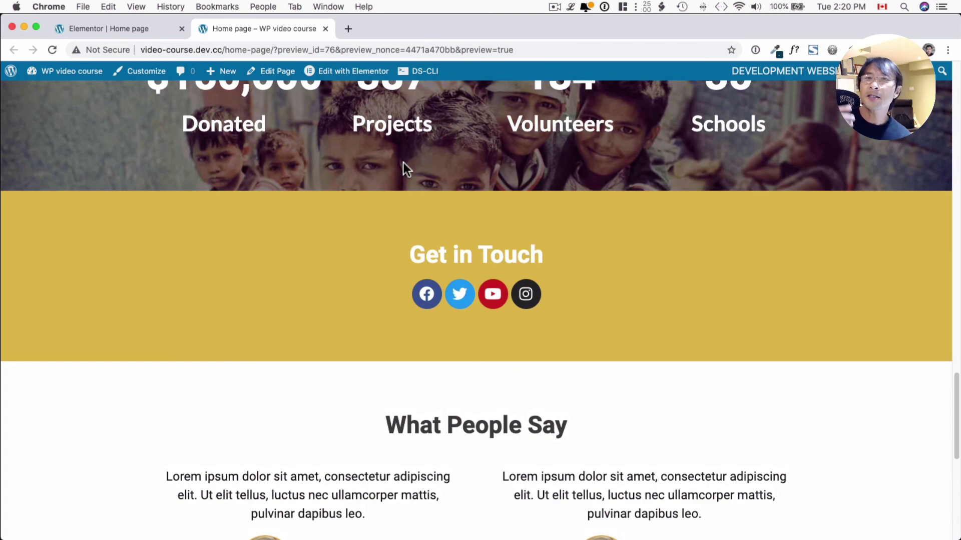